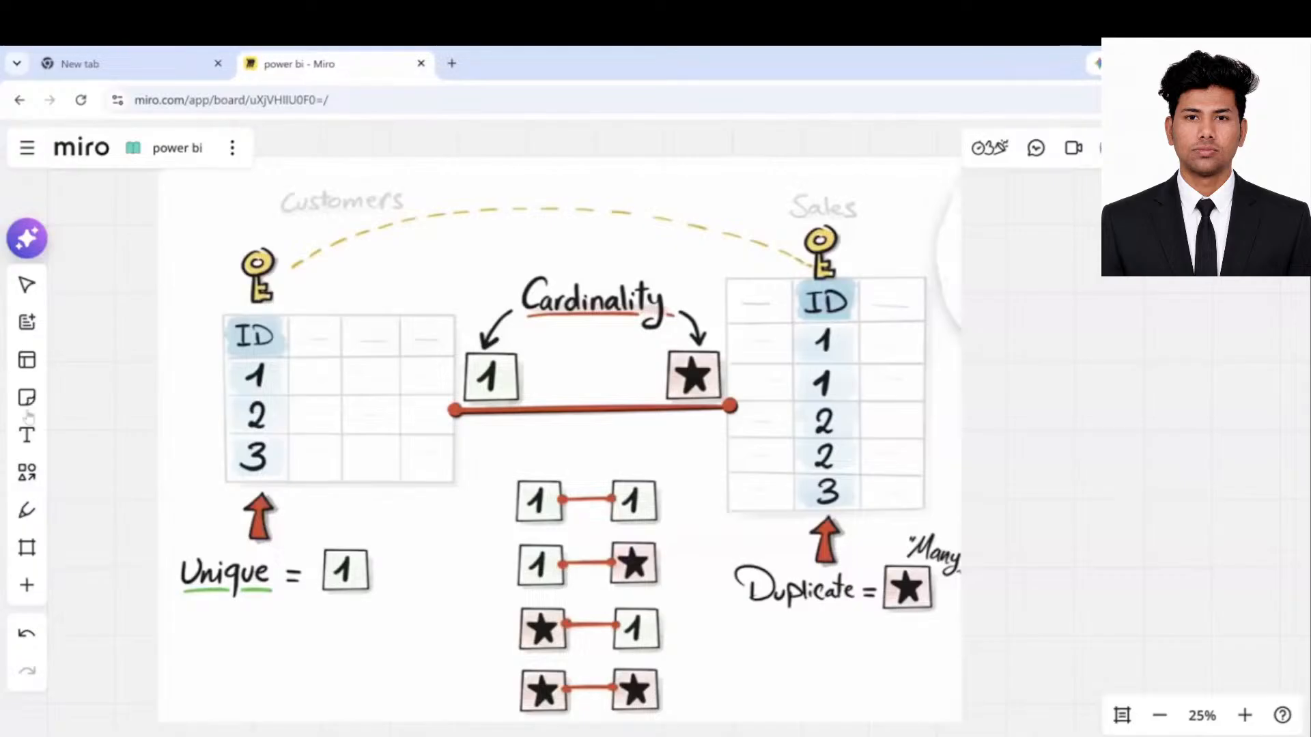
- With the red pen, circle the Customers and Sales key icons and draw an arc linking them
click(34, 507)
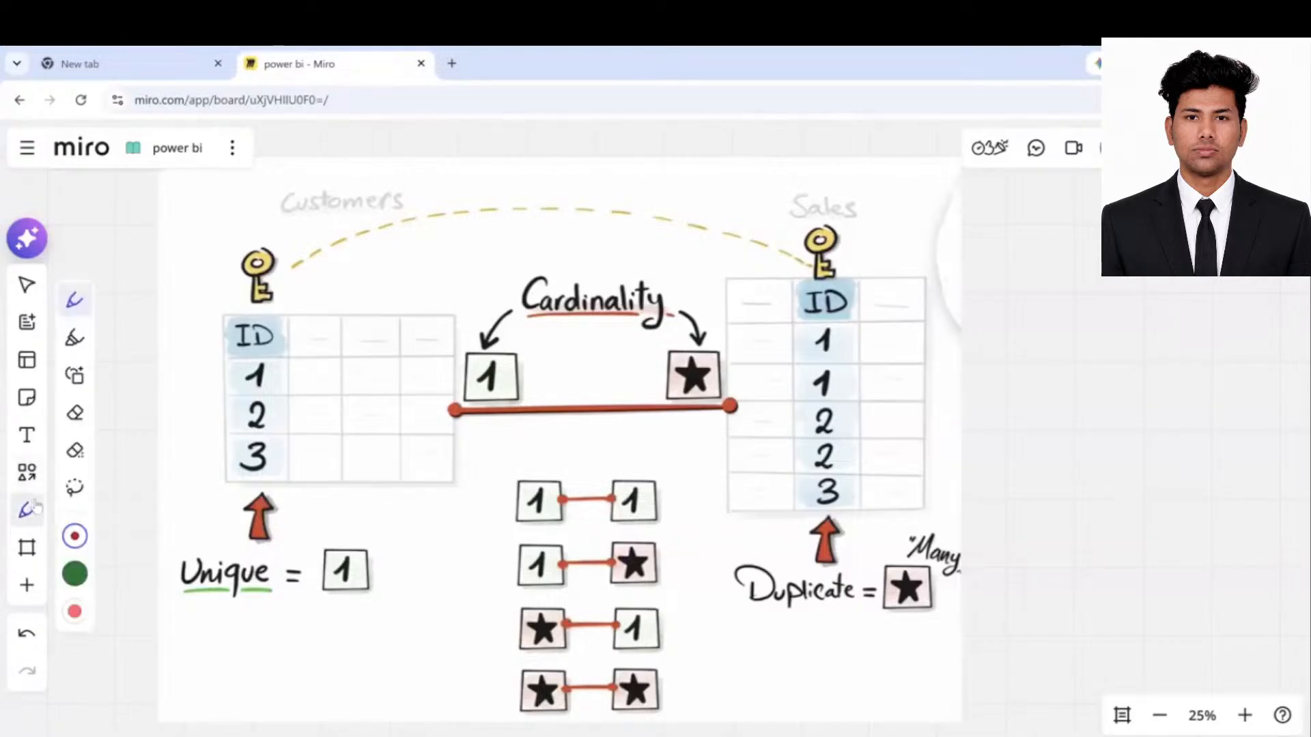
drag(204, 579, 217, 571)
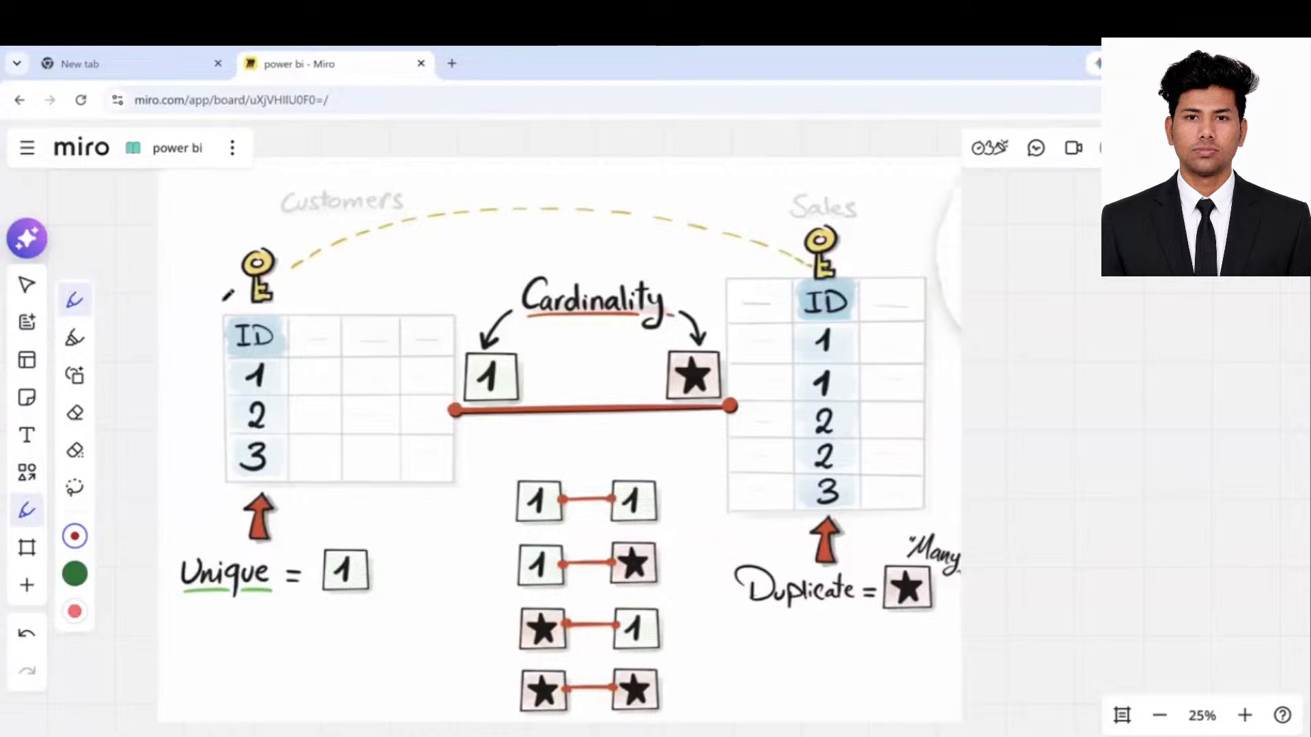
mouse_move(276, 239)
mouse_down()
mouse_move(290, 290)
mouse_move(301, 261)
mouse_up()
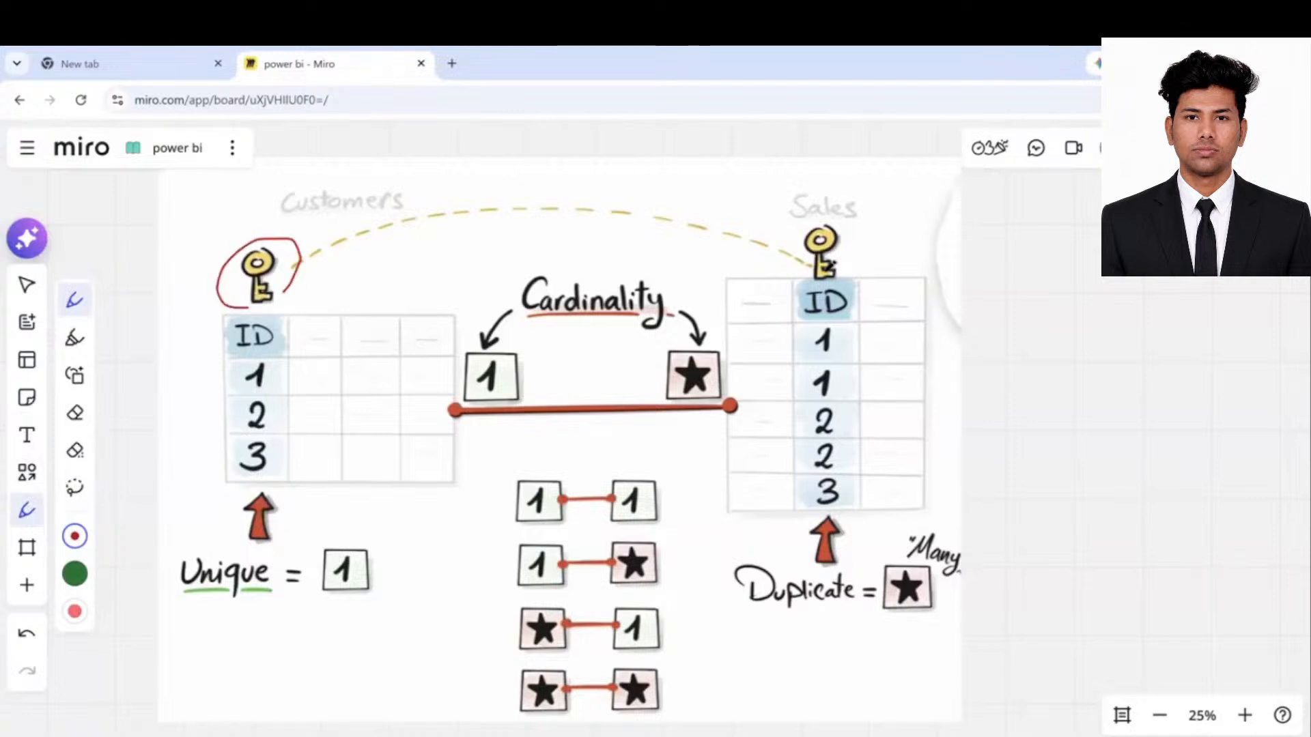
drag(824, 220, 838, 270)
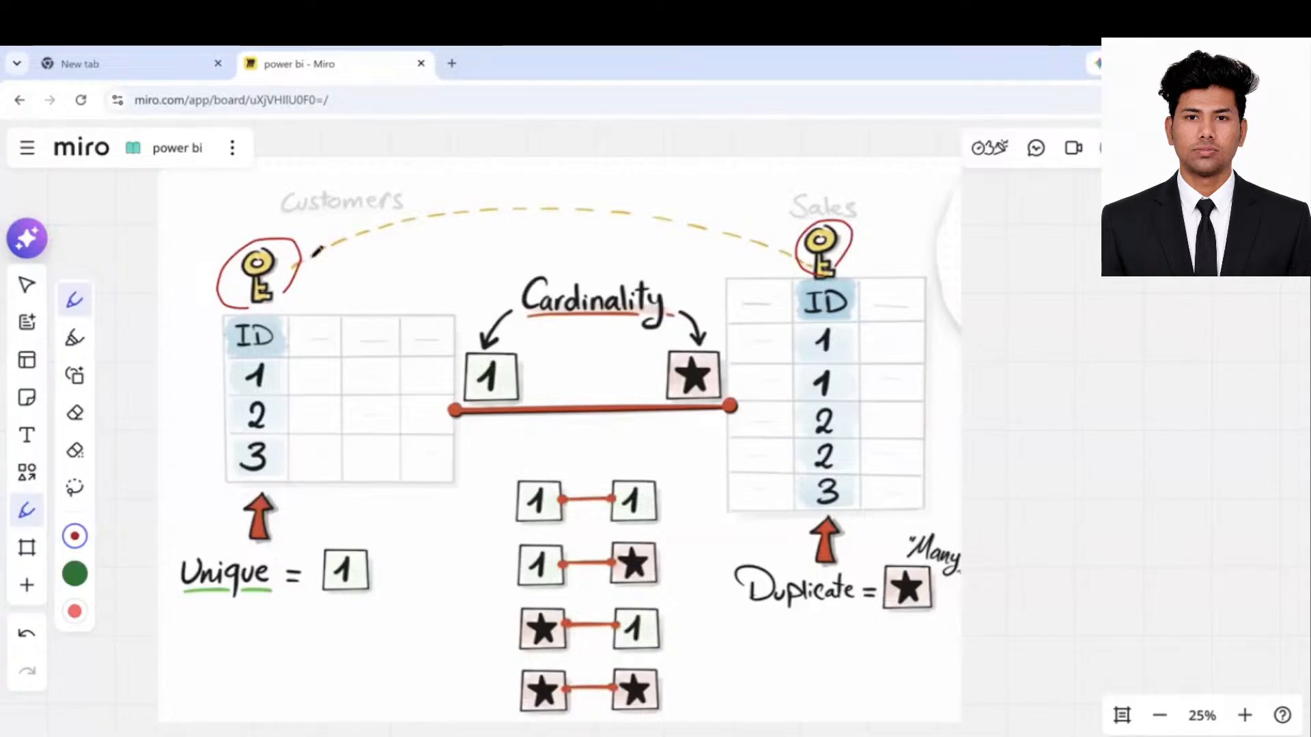
mouse_move(517, 198)
mouse_down()
mouse_move(692, 217)
mouse_move(791, 250)
mouse_up()
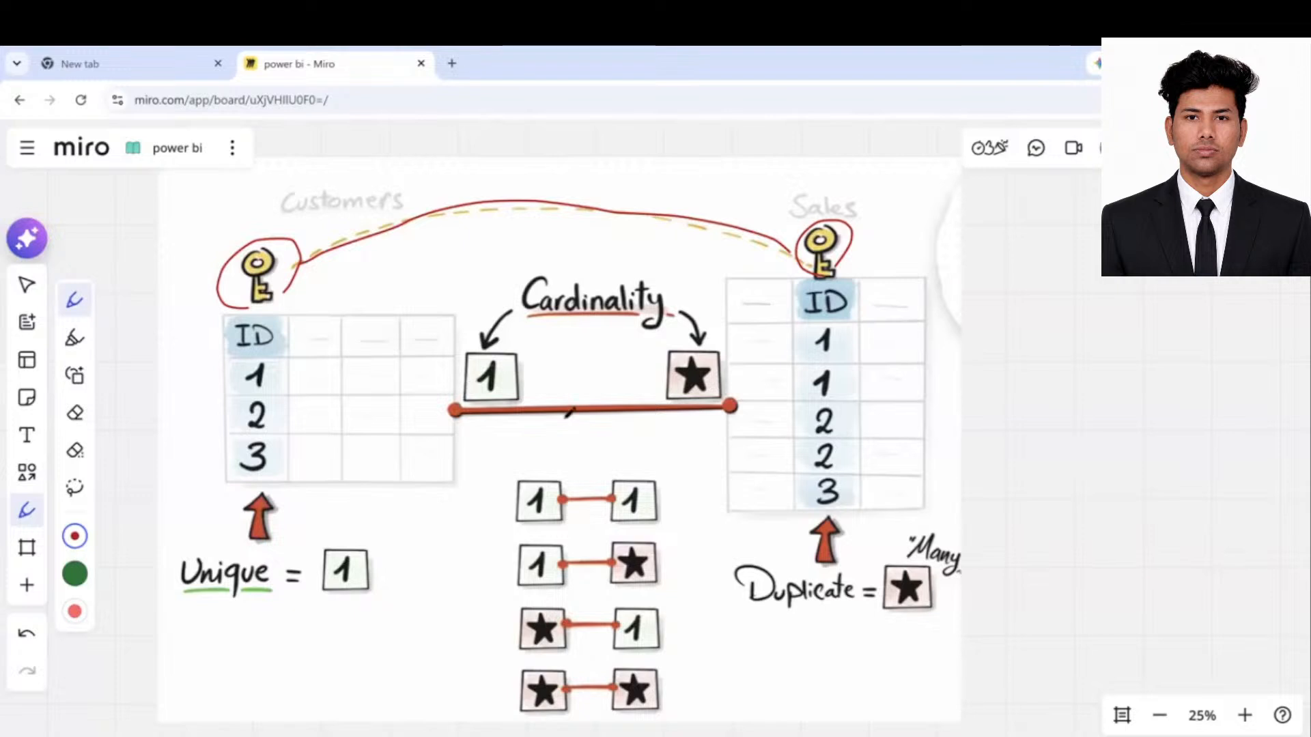
- Mark the relationship line, the 1 cardinality box and the repeated Sales ID rows in red
drag(548, 412, 585, 417)
drag(495, 410, 494, 434)
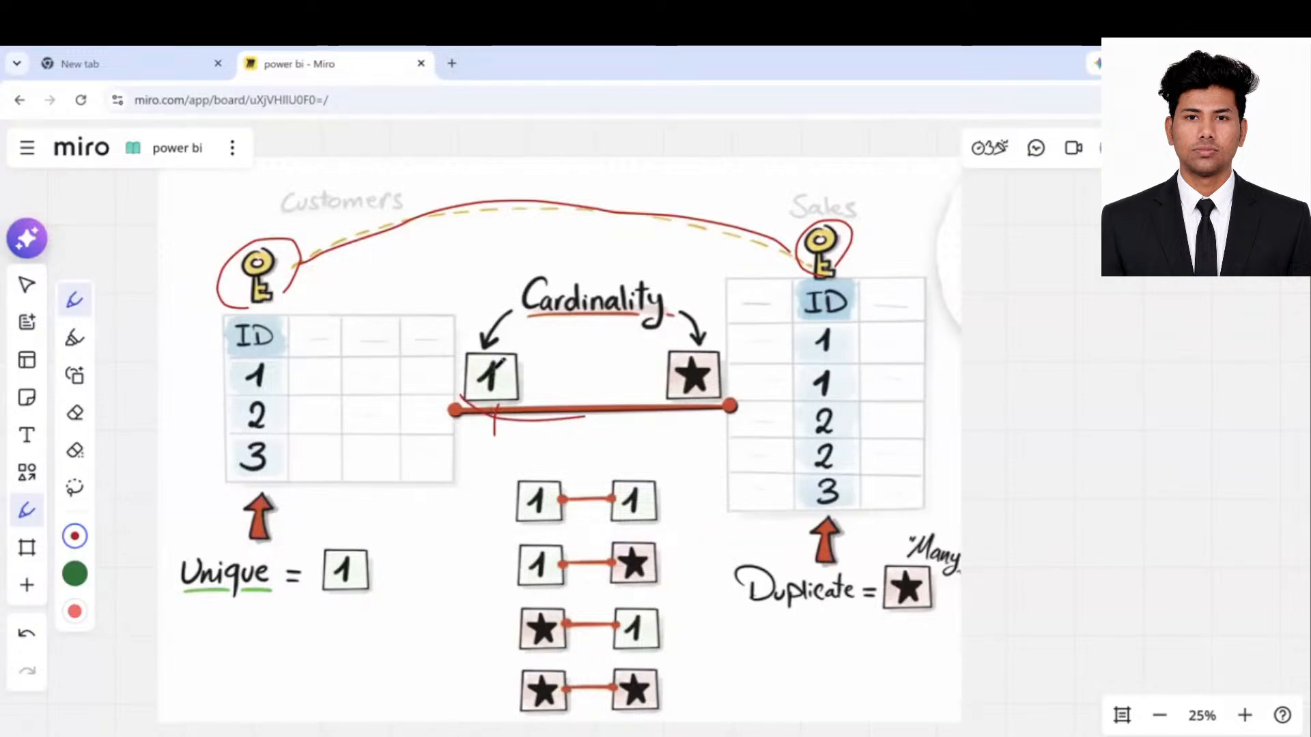
drag(507, 360, 496, 384)
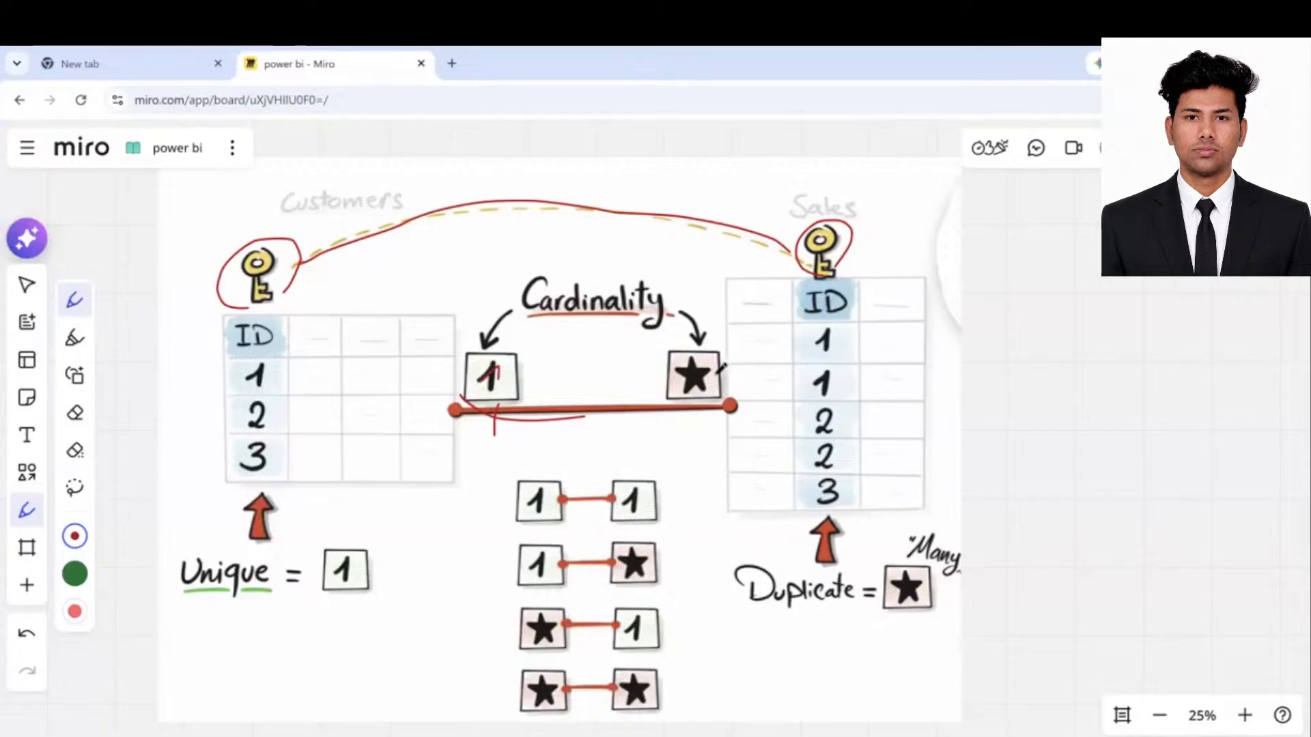
drag(760, 354, 793, 335)
drag(741, 393, 751, 398)
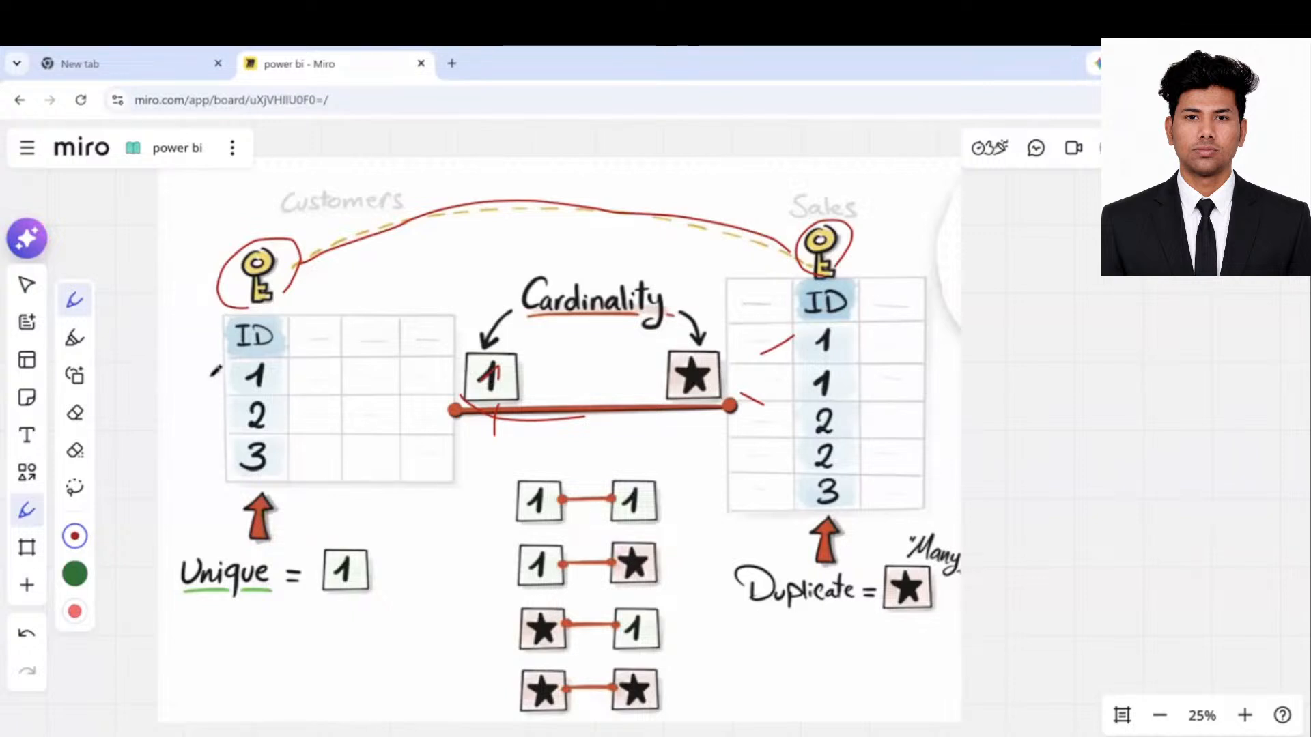
- Circle Customers ID 1 and mark the star box, the Sales IDs and the 1 box in red
mouse_move(271, 365)
mouse_down()
mouse_move(235, 376)
mouse_move(254, 407)
mouse_move(278, 372)
mouse_up()
drag(728, 351, 785, 336)
drag(722, 390, 777, 399)
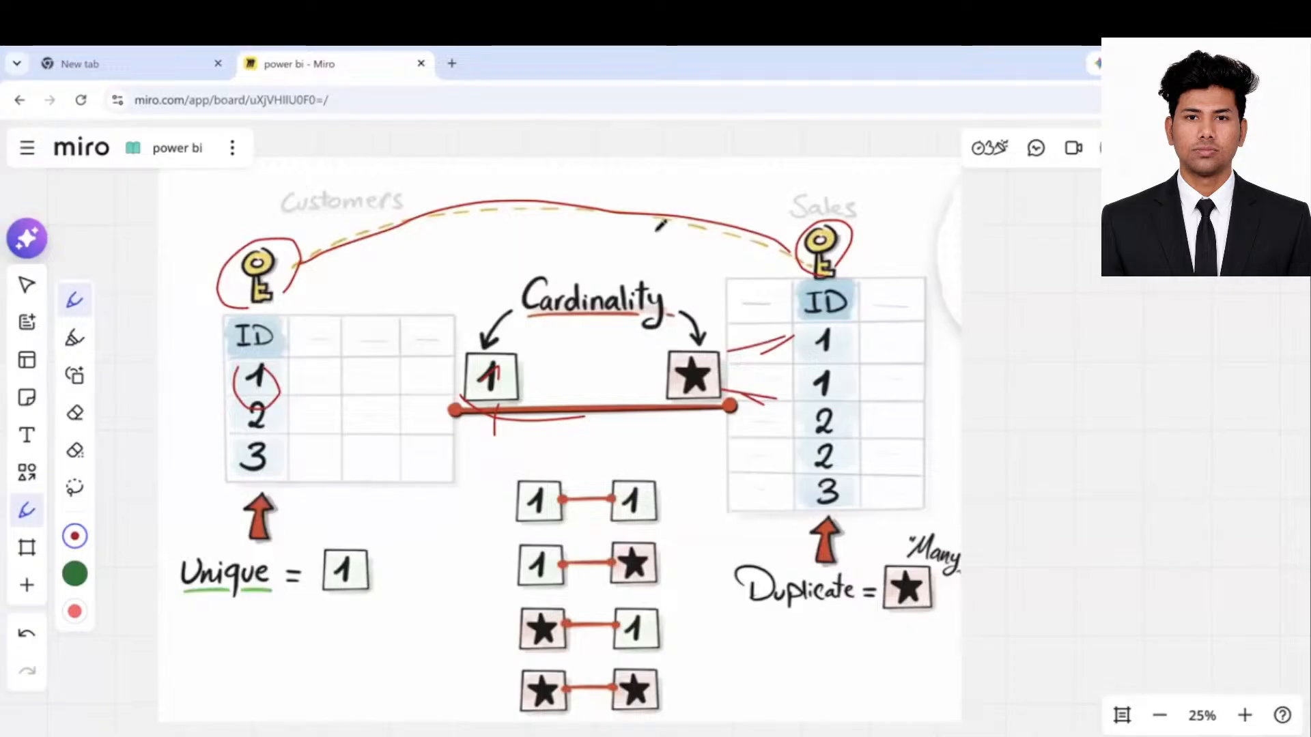
drag(505, 370, 514, 388)
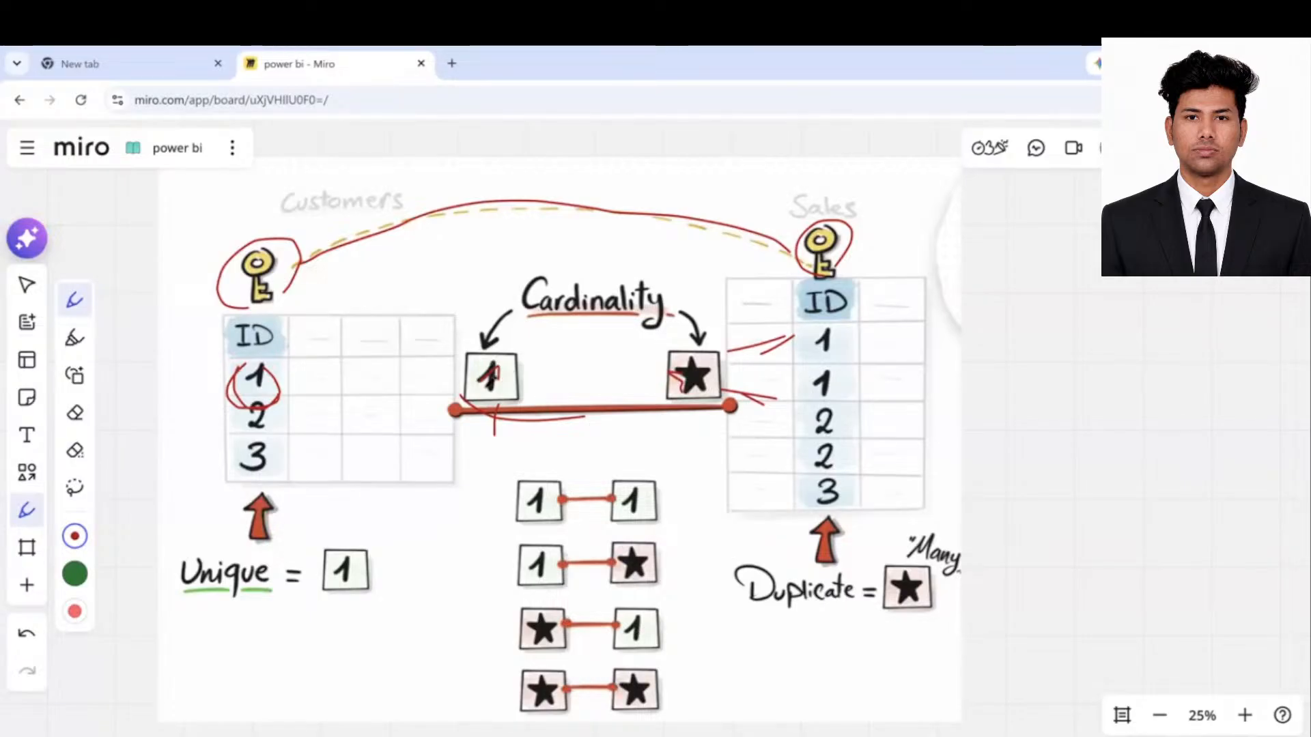
- Scribble over the 1 box, ring 'Cardinality' and underline both 'Duplicate' labels in red
click(471, 373)
click(479, 373)
drag(477, 387, 501, 374)
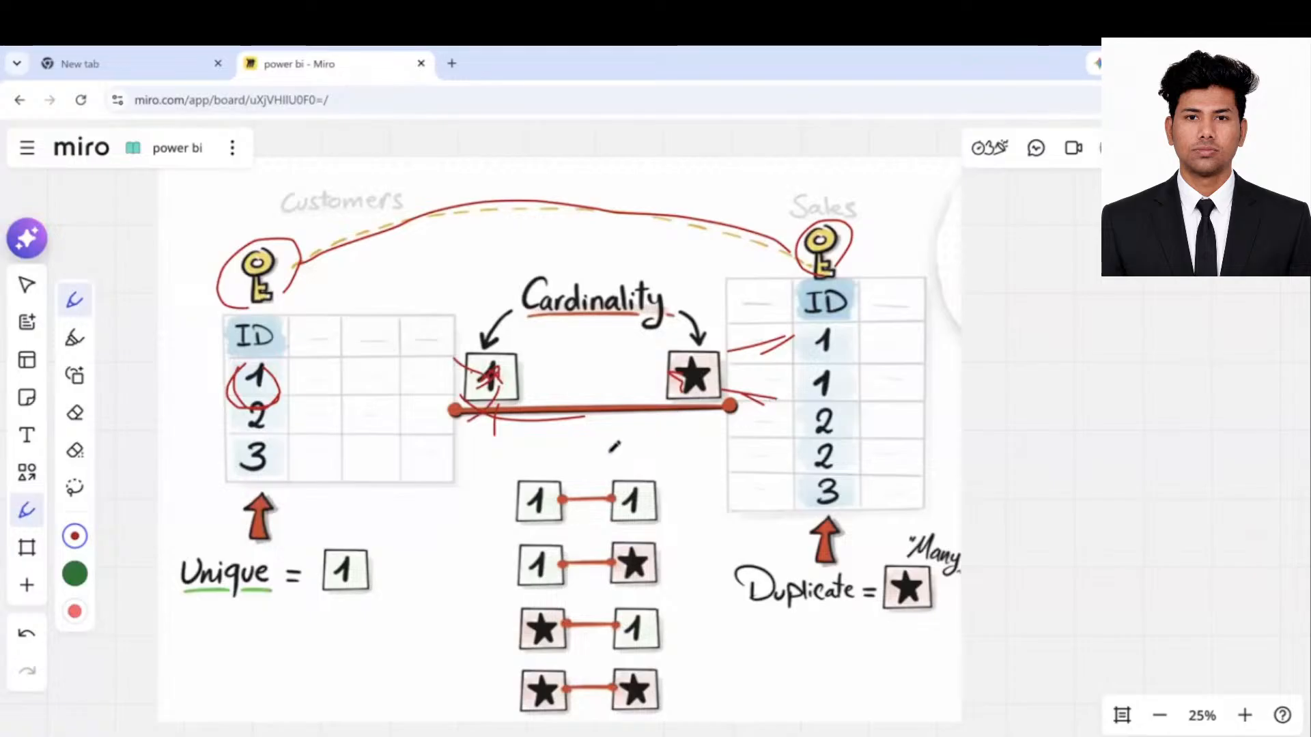
mouse_move(584, 337)
mouse_down()
mouse_move(521, 334)
mouse_move(668, 251)
mouse_move(678, 304)
mouse_up()
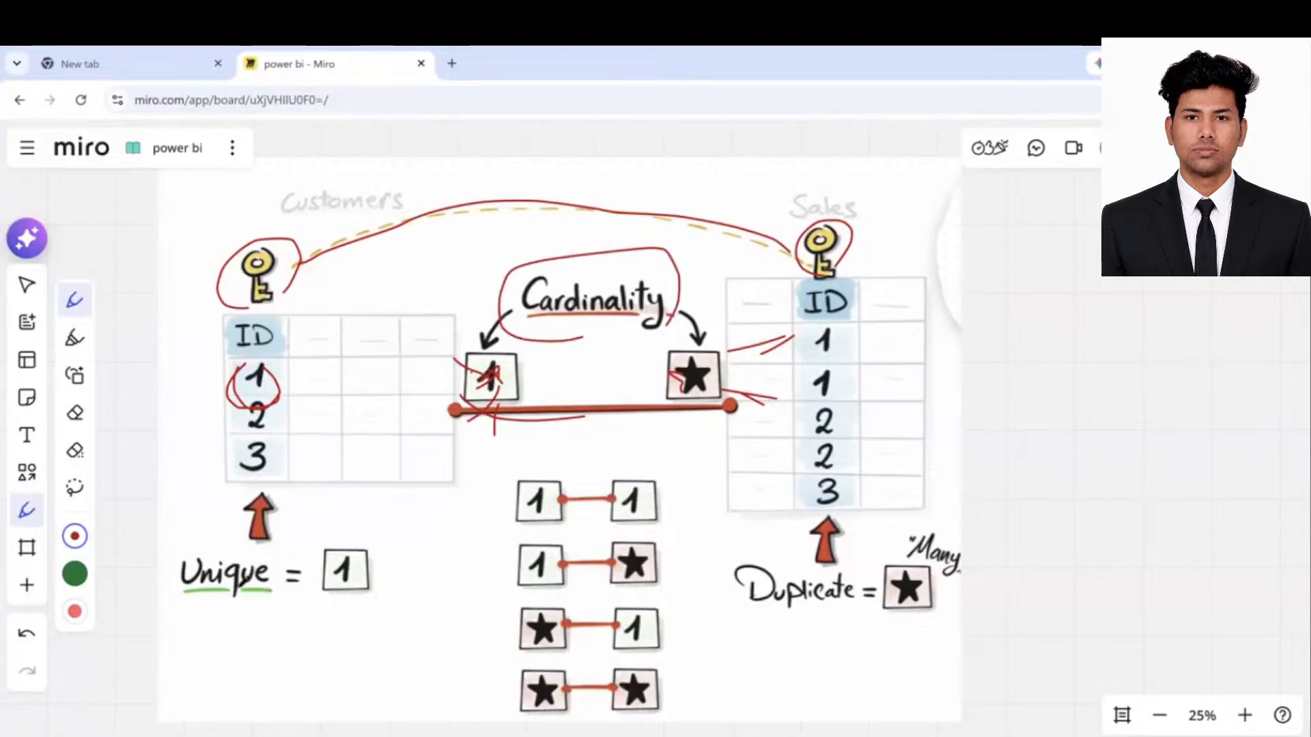
drag(754, 613, 809, 612)
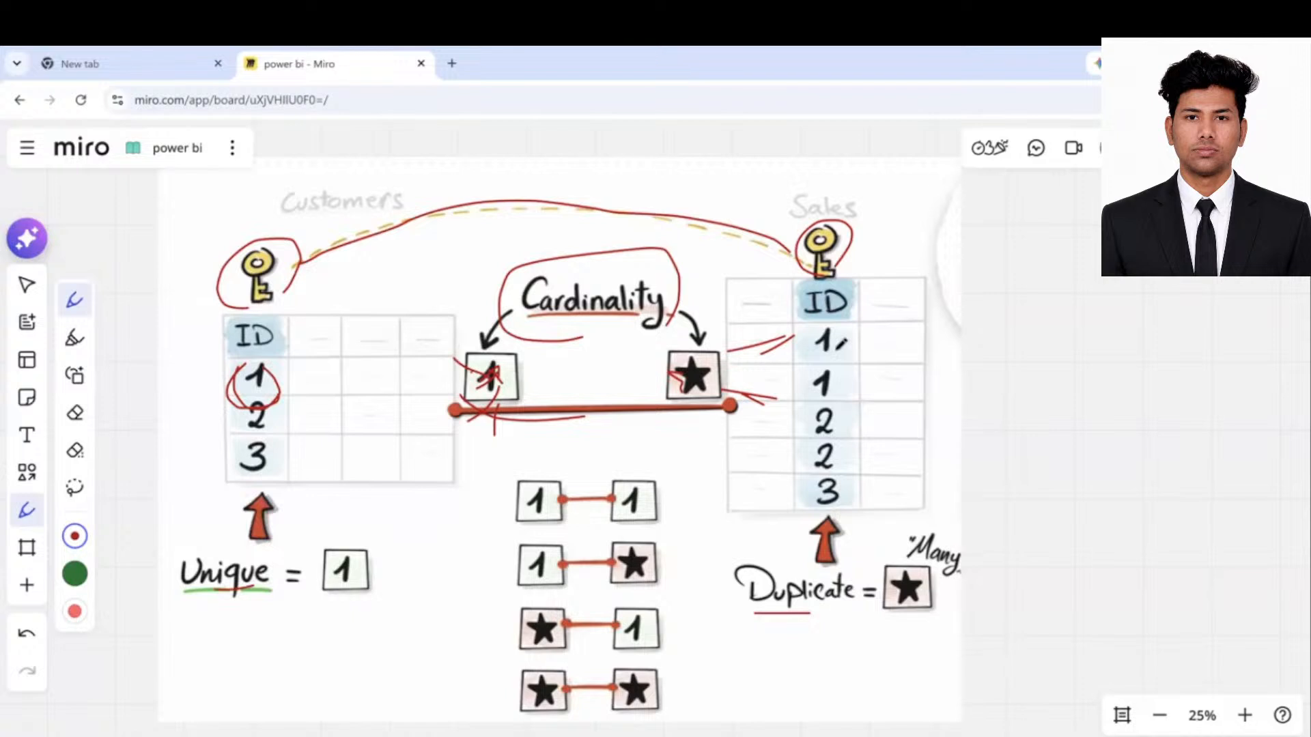
drag(907, 614, 950, 603)
- Return to the Select tool, scroll down to the Pivot card, and switch to the Excel workbook
click(9, 286)
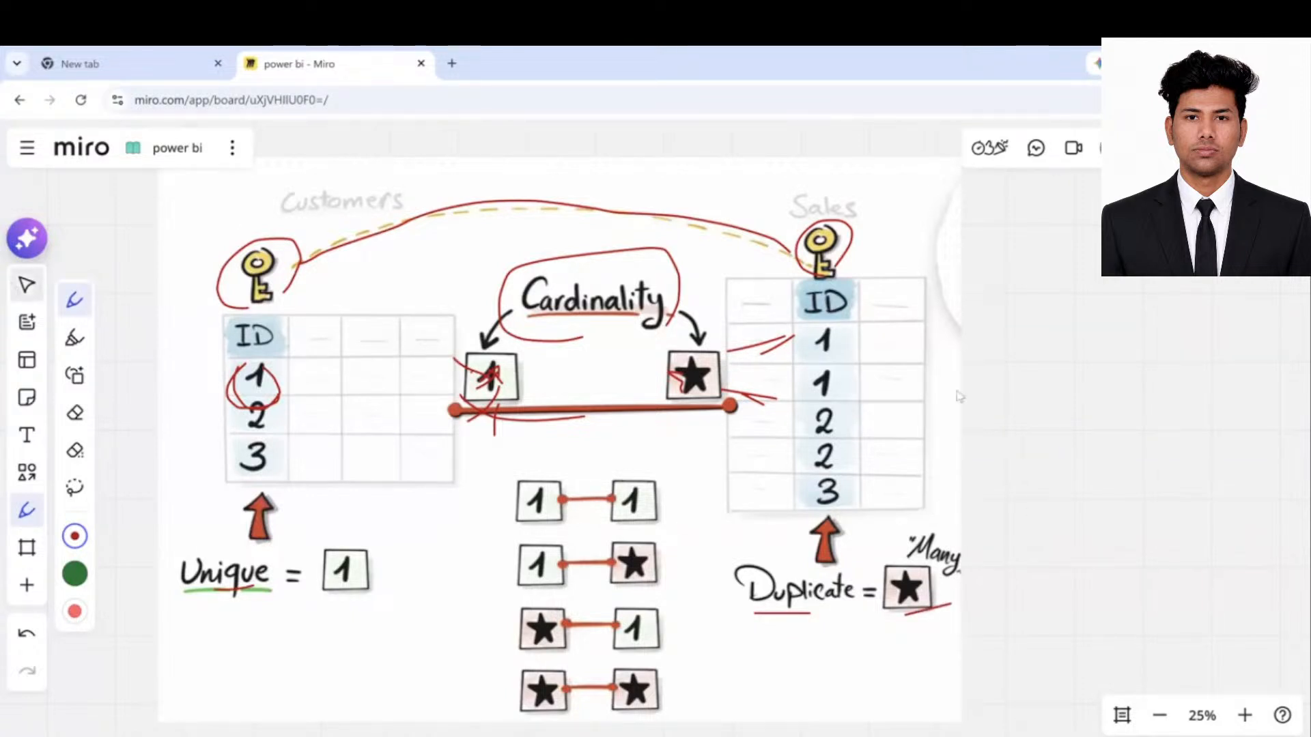
click(13, 279)
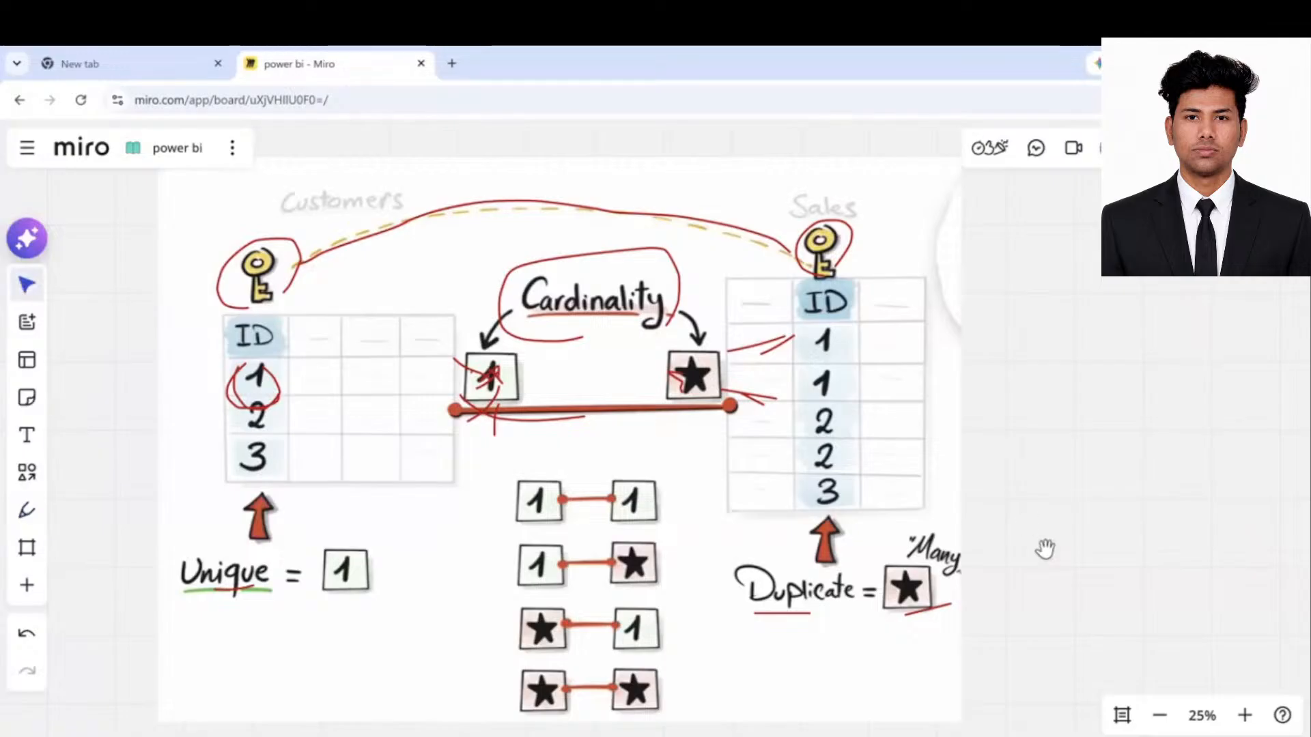
scroll(1032, 342, down, 1)
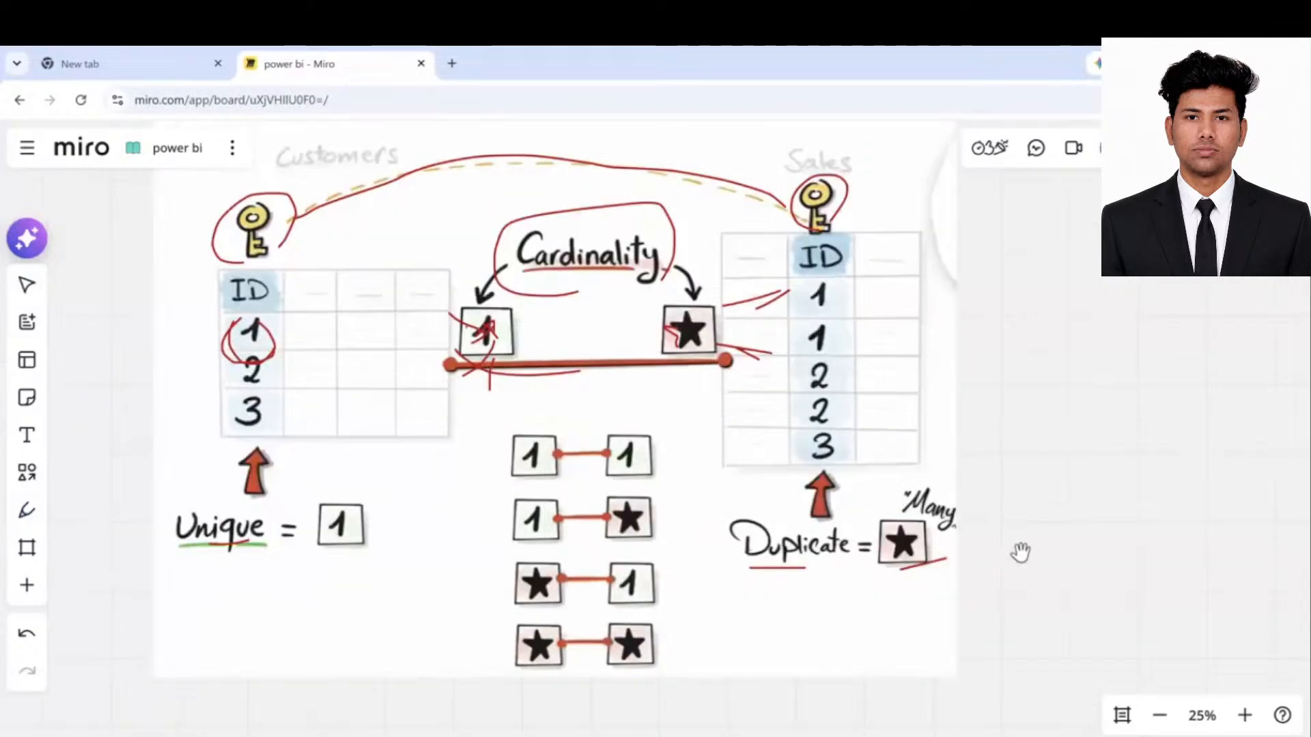
scroll(1020, 551, down, 5)
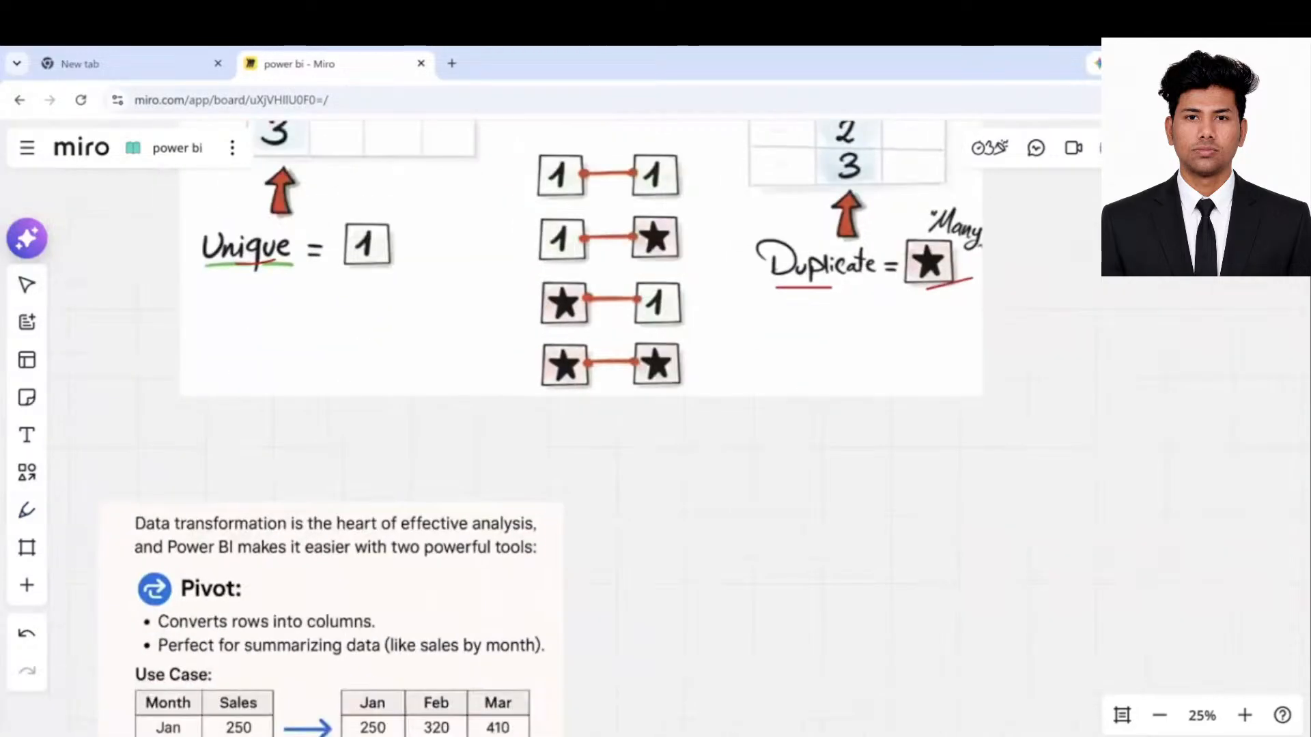
scroll(580, 423, down, 1)
click(970, 710)
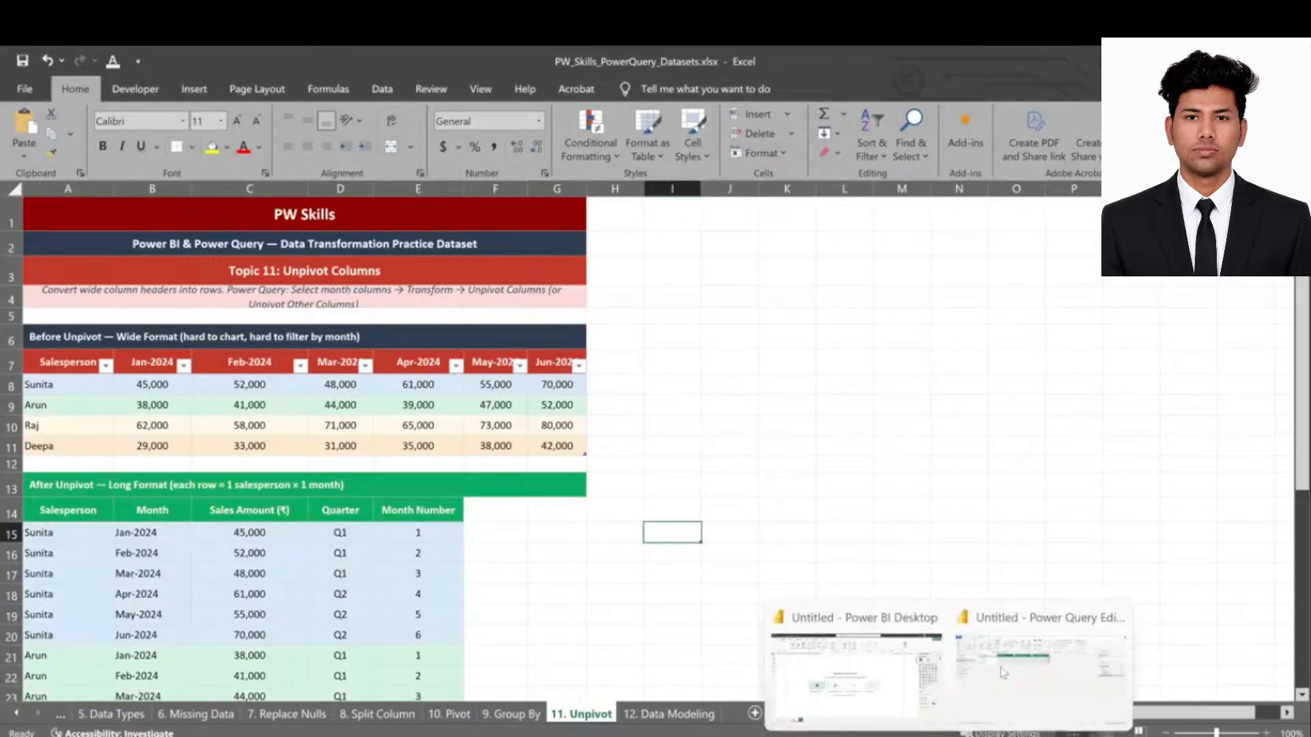
- In Power Query Editor, select all nine practice queries, from Datatypes through Unpivot and Duplicate
click(1004, 672)
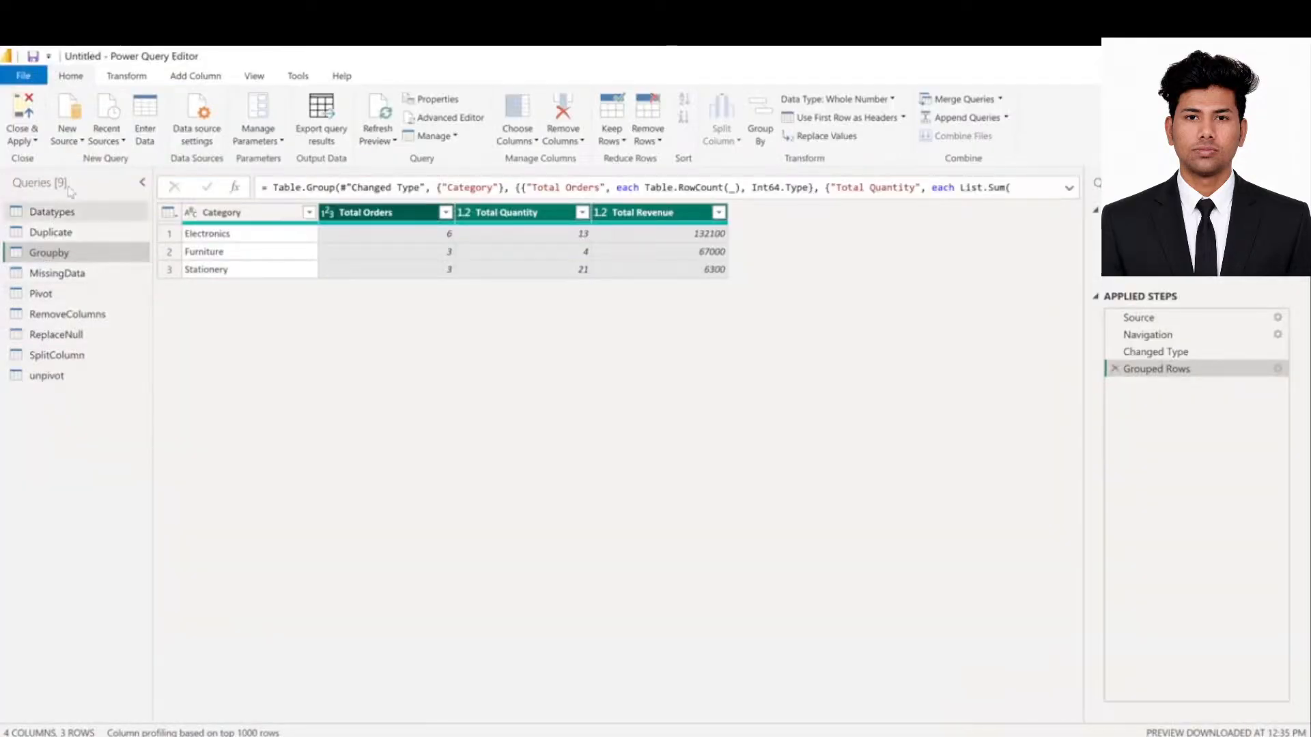
drag(69, 215, 68, 236)
click(65, 253)
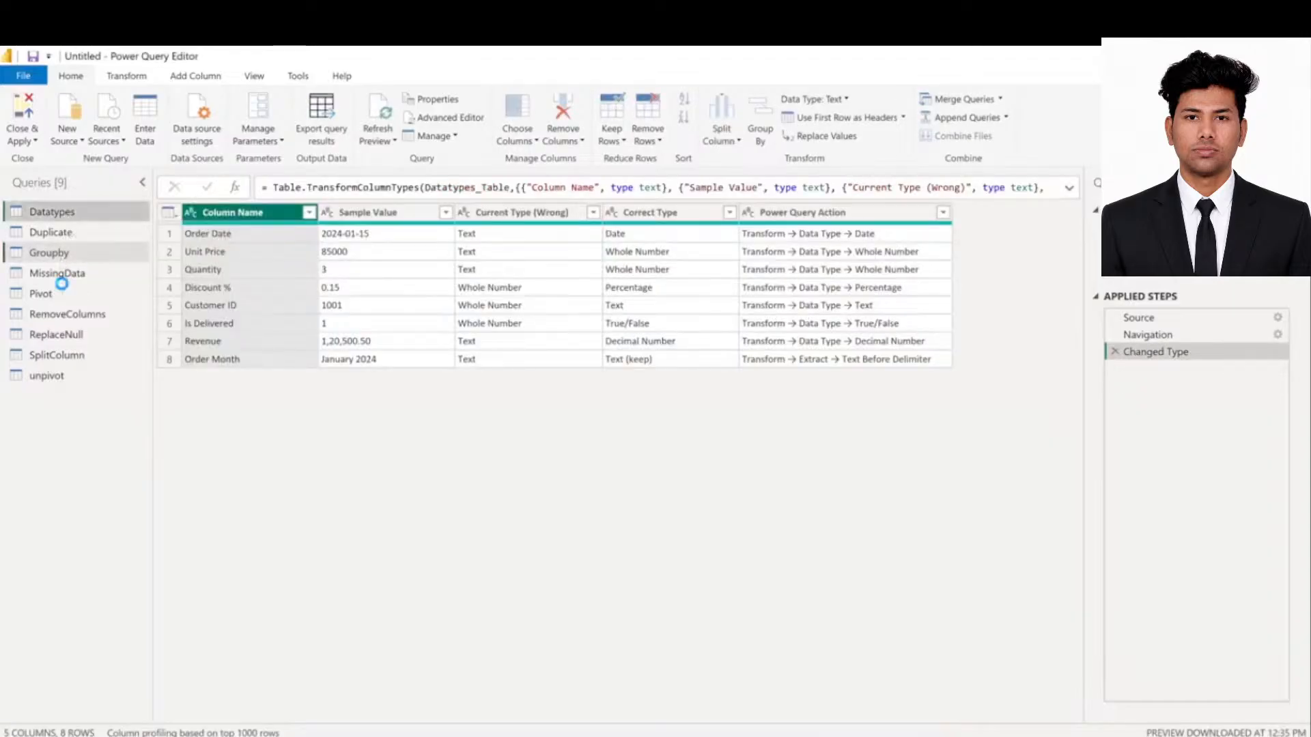
click(61, 275)
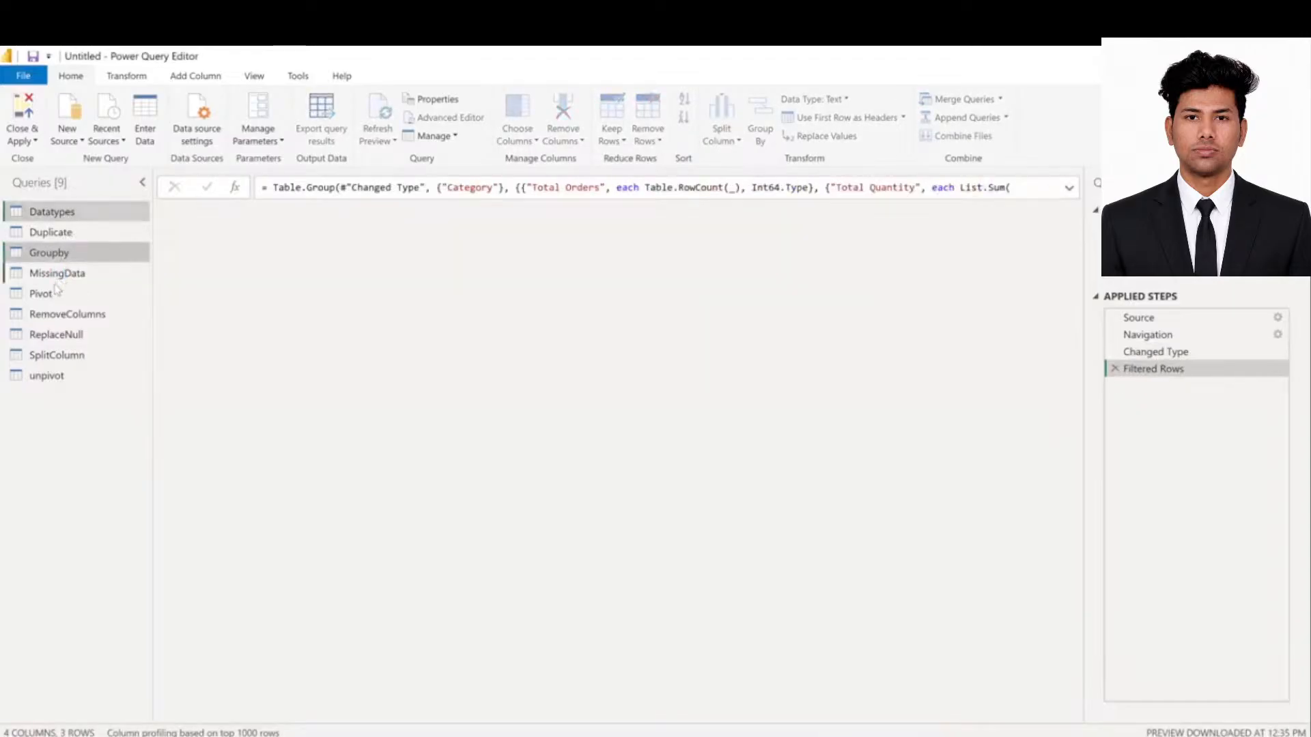
click(65, 334)
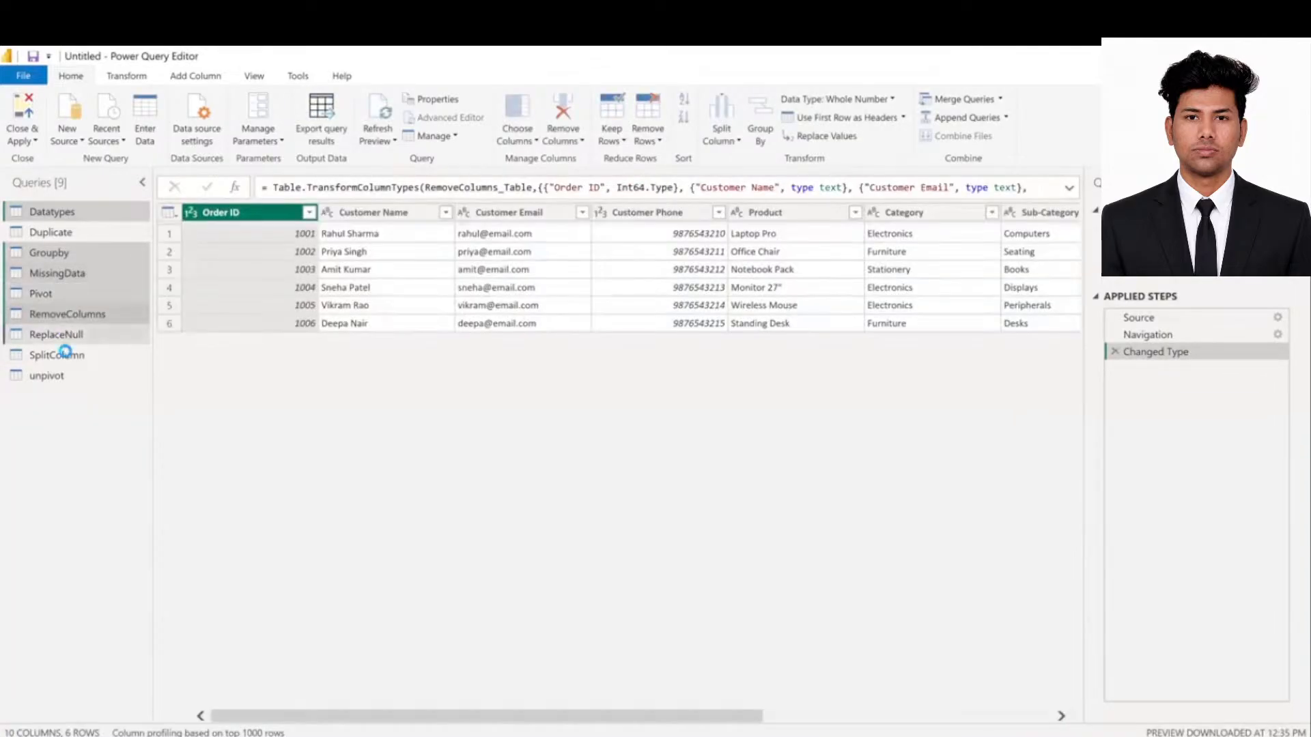
click(70, 381)
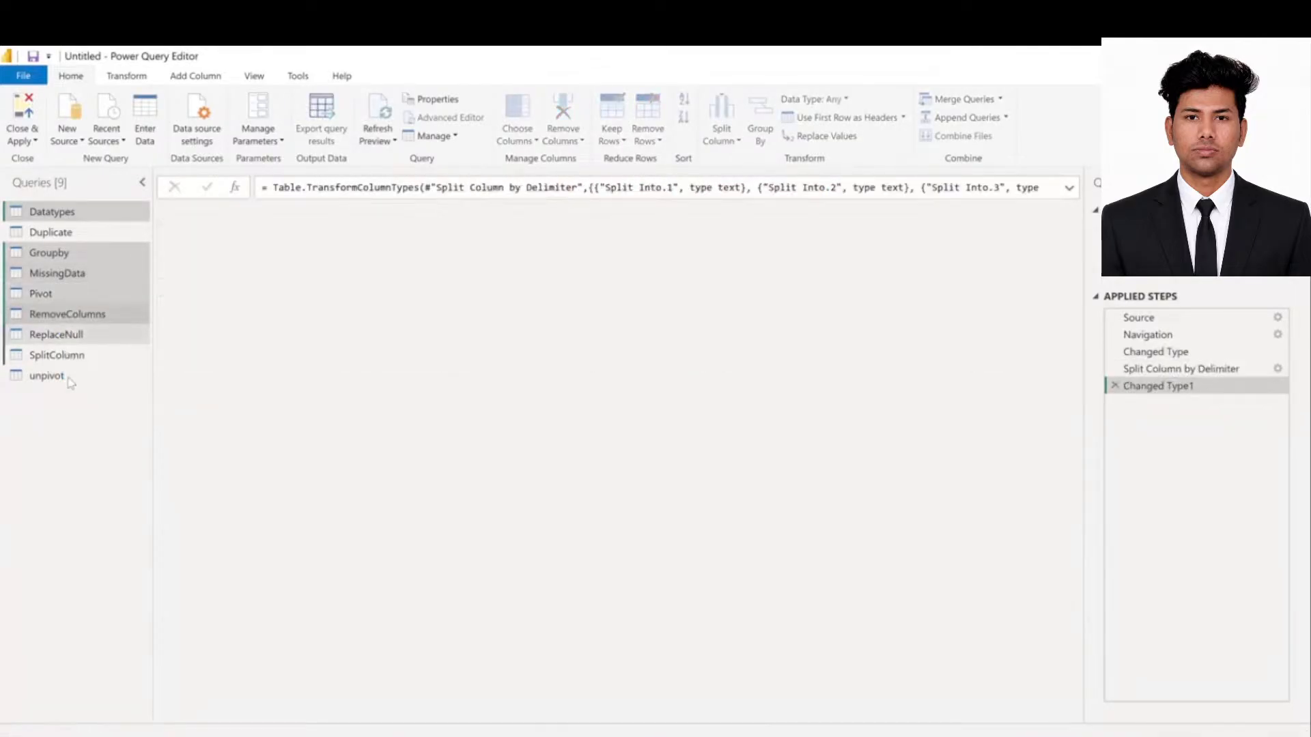
click(54, 234)
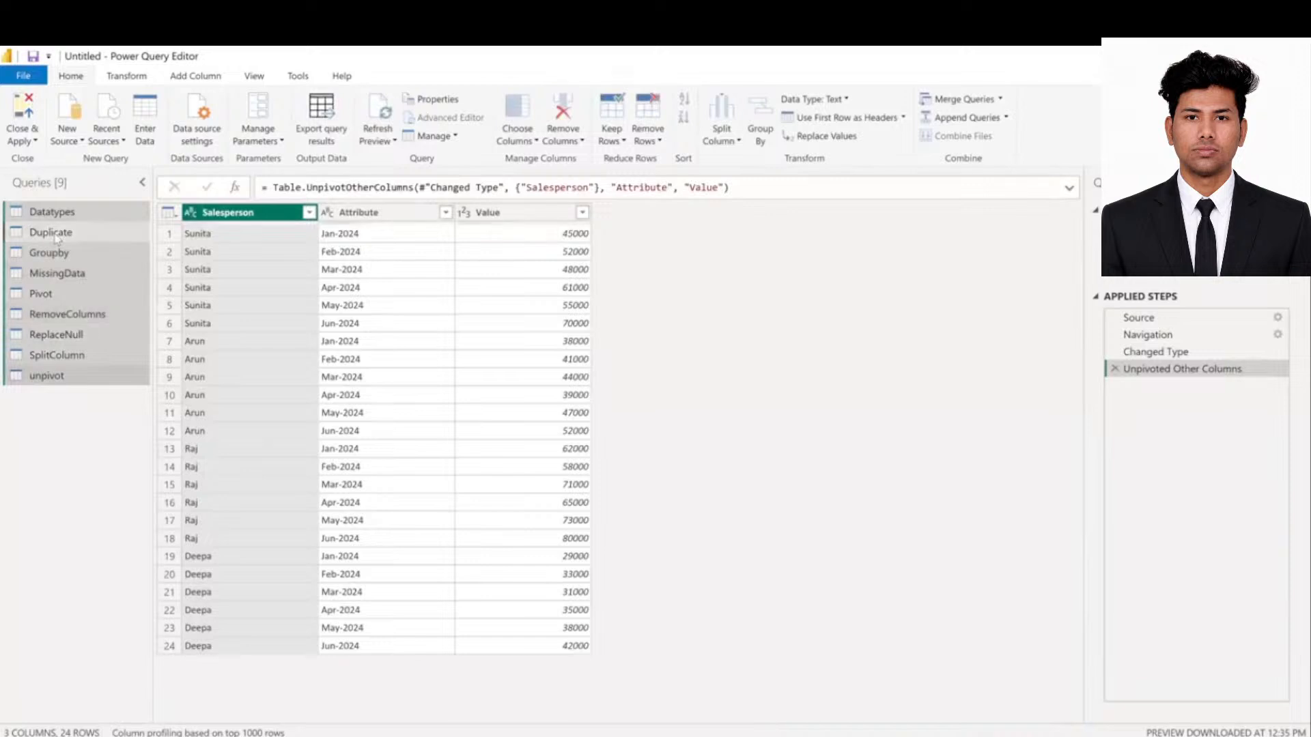
- Delete the selected queries and confirm, leaving the query list empty
right_click(56, 232)
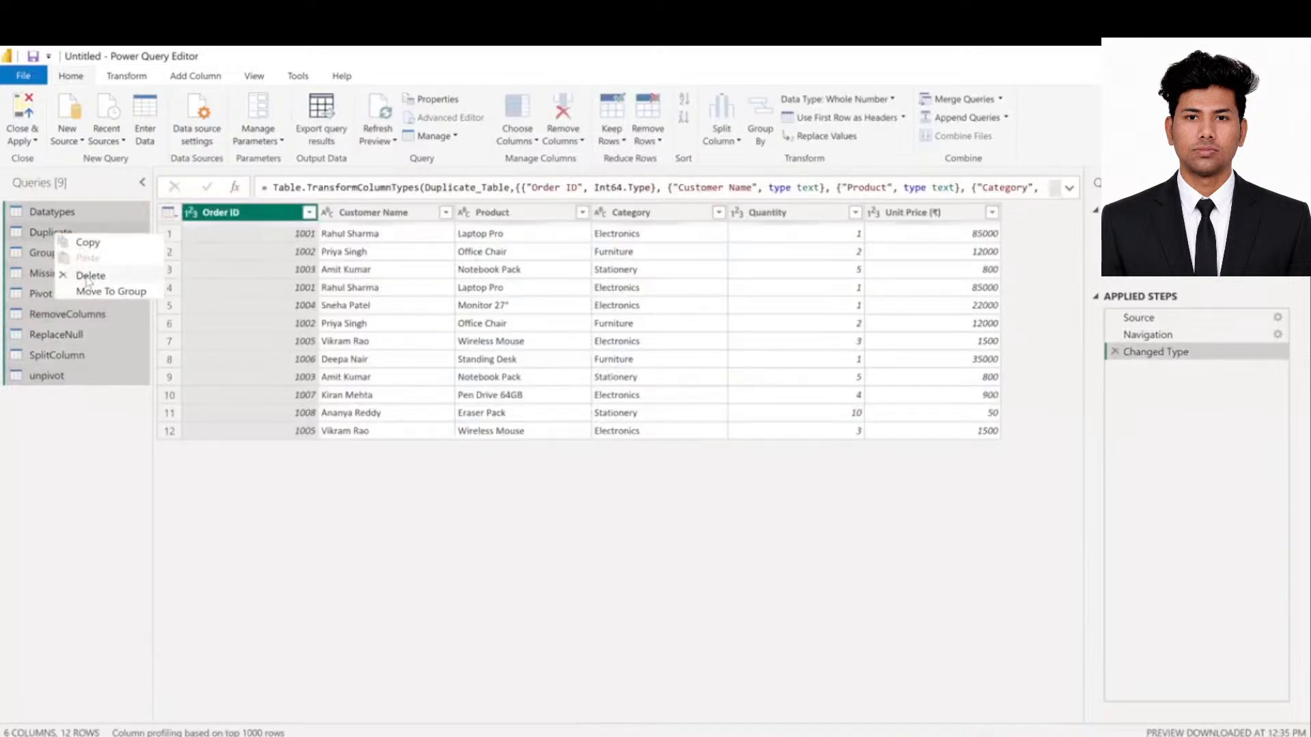
click(86, 277)
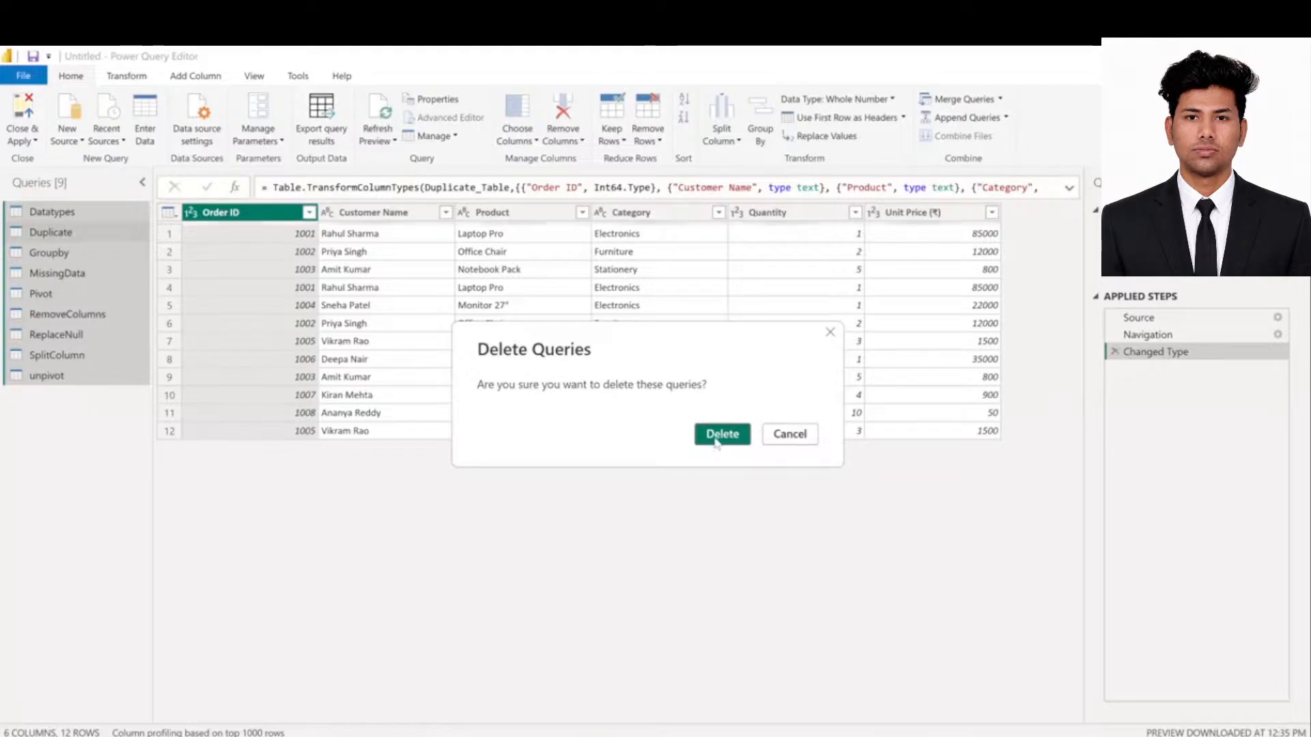
click(718, 437)
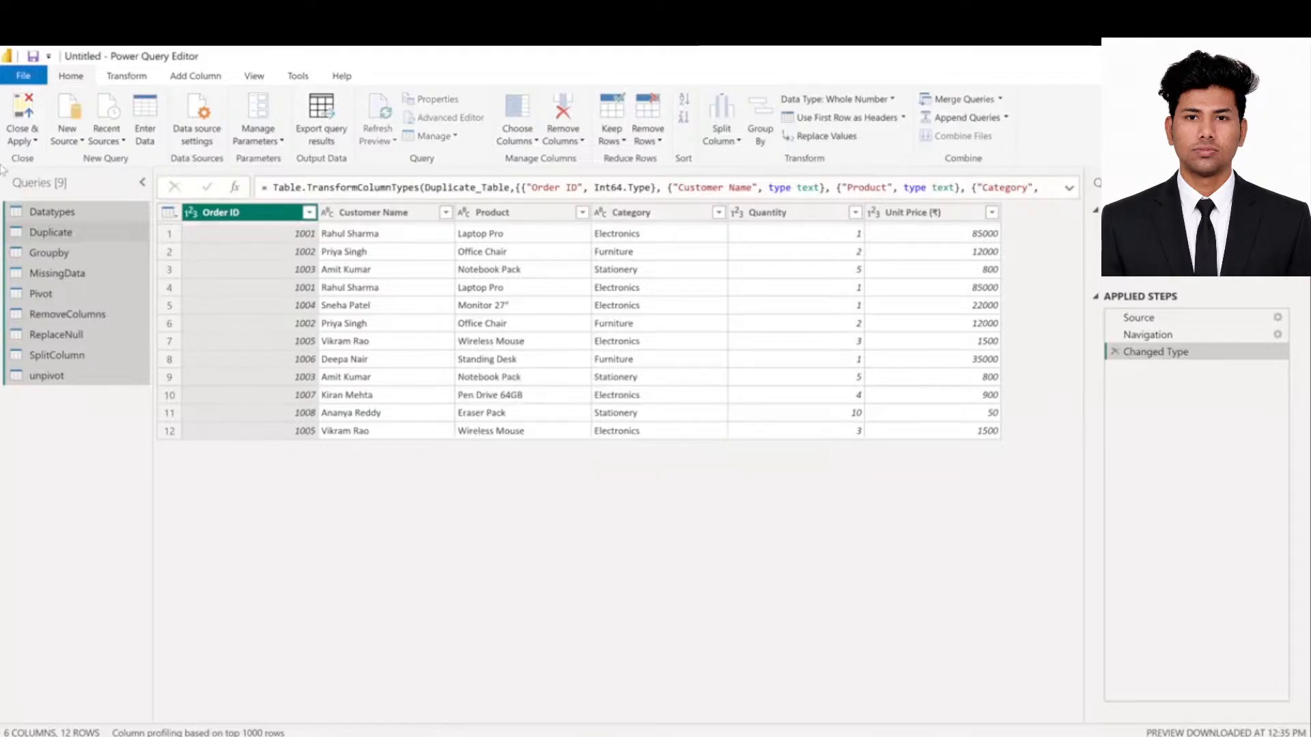
click(66, 134)
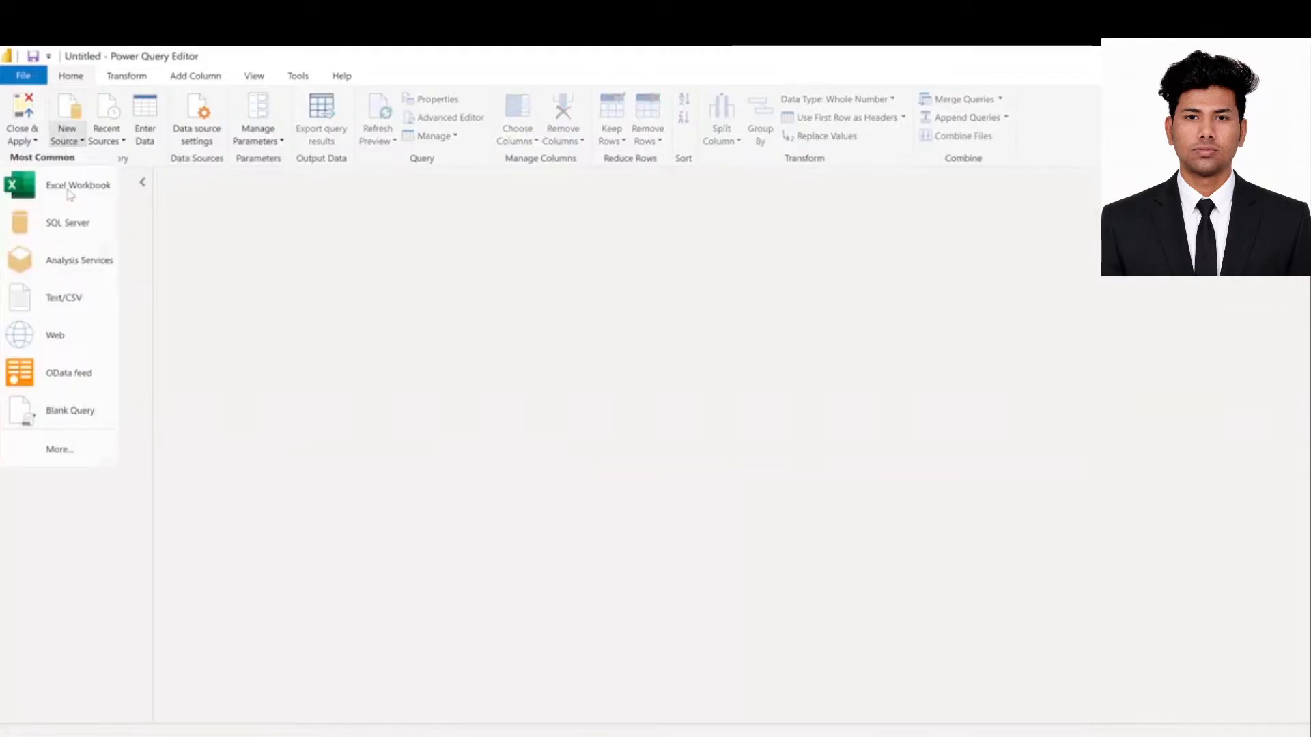
- Open PW_Skills_PowerQuery_Datasets.xlsx as an Excel source, closing Excel's copy without saving
click(267, 269)
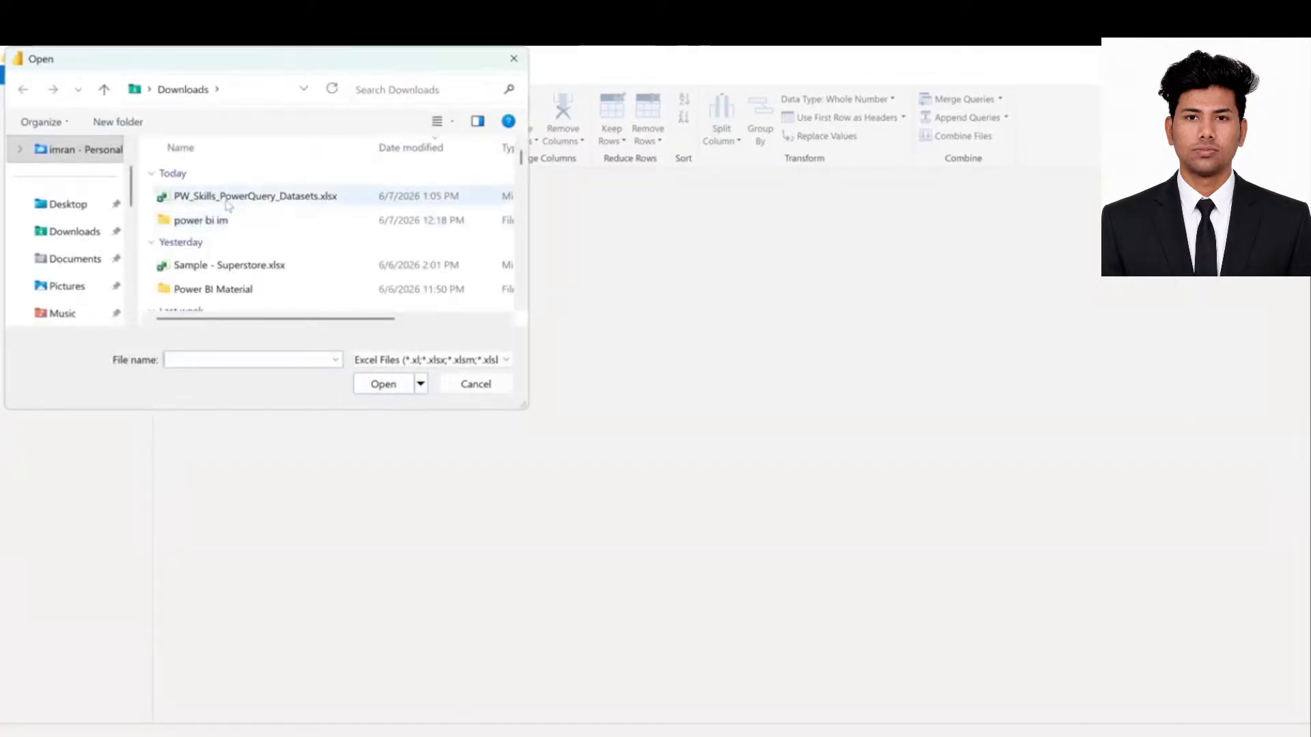
click(232, 196)
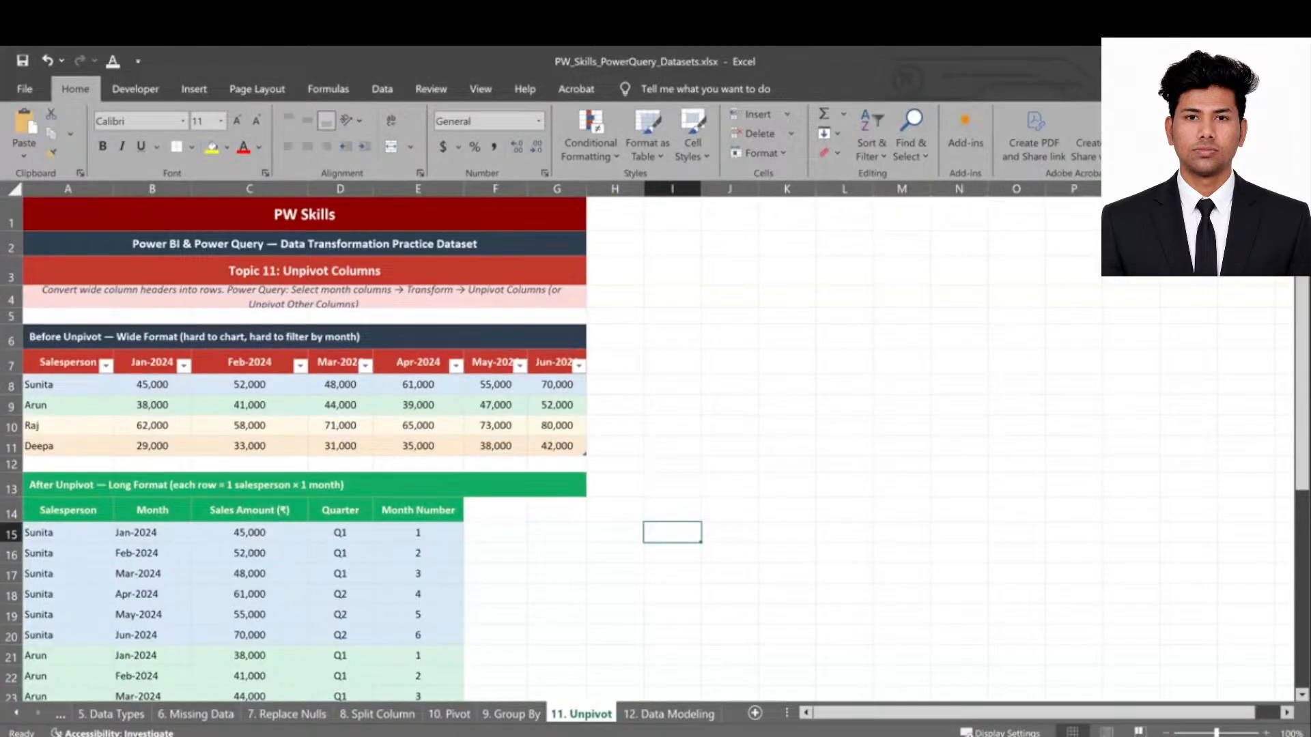
click(1293, 62)
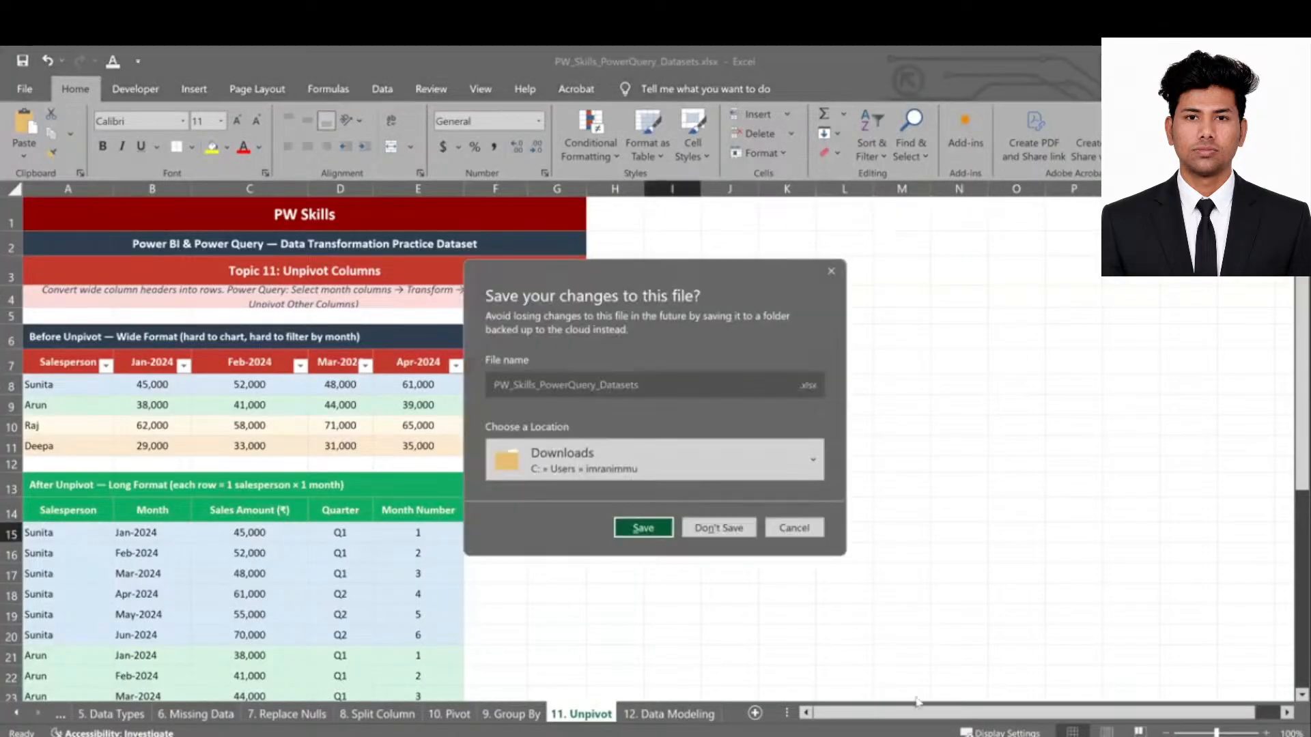
click(734, 530)
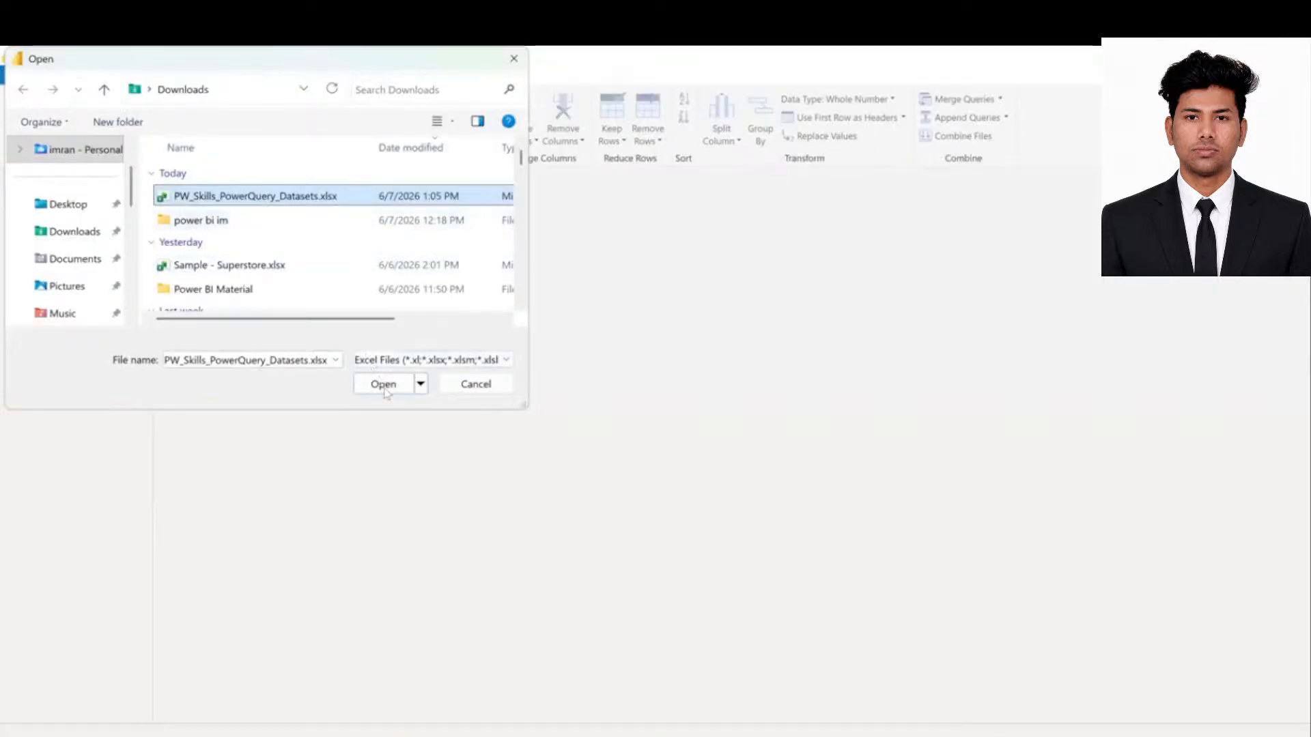
click(384, 386)
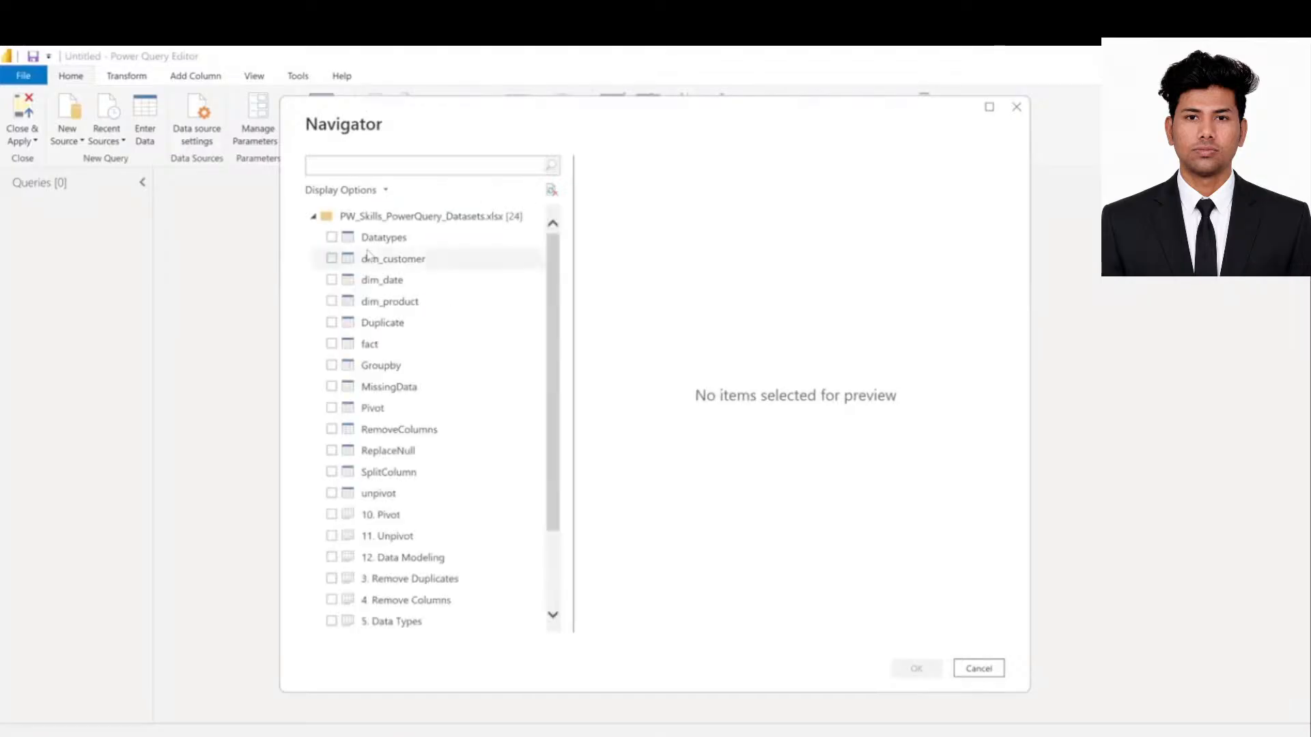
- Tick fact, dim_customer, dim_date and dim_product in the Navigator and load them
click(332, 344)
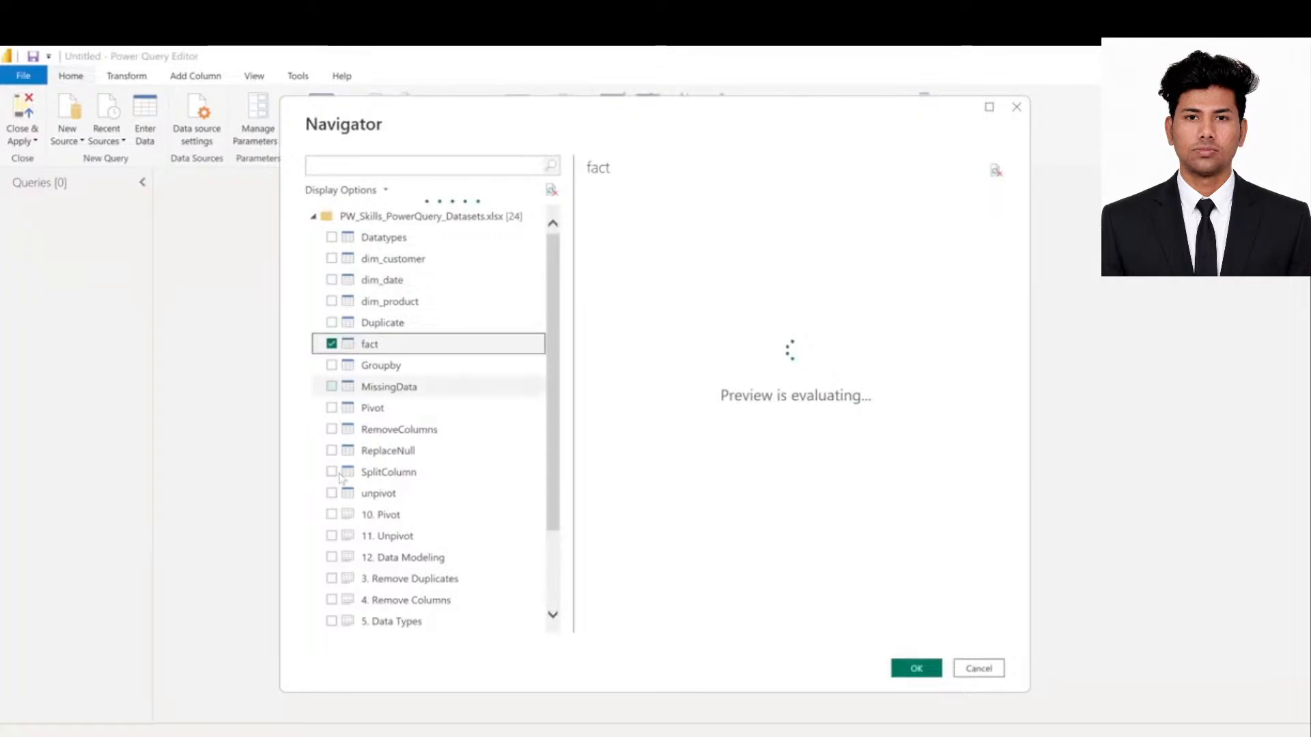
click(332, 259)
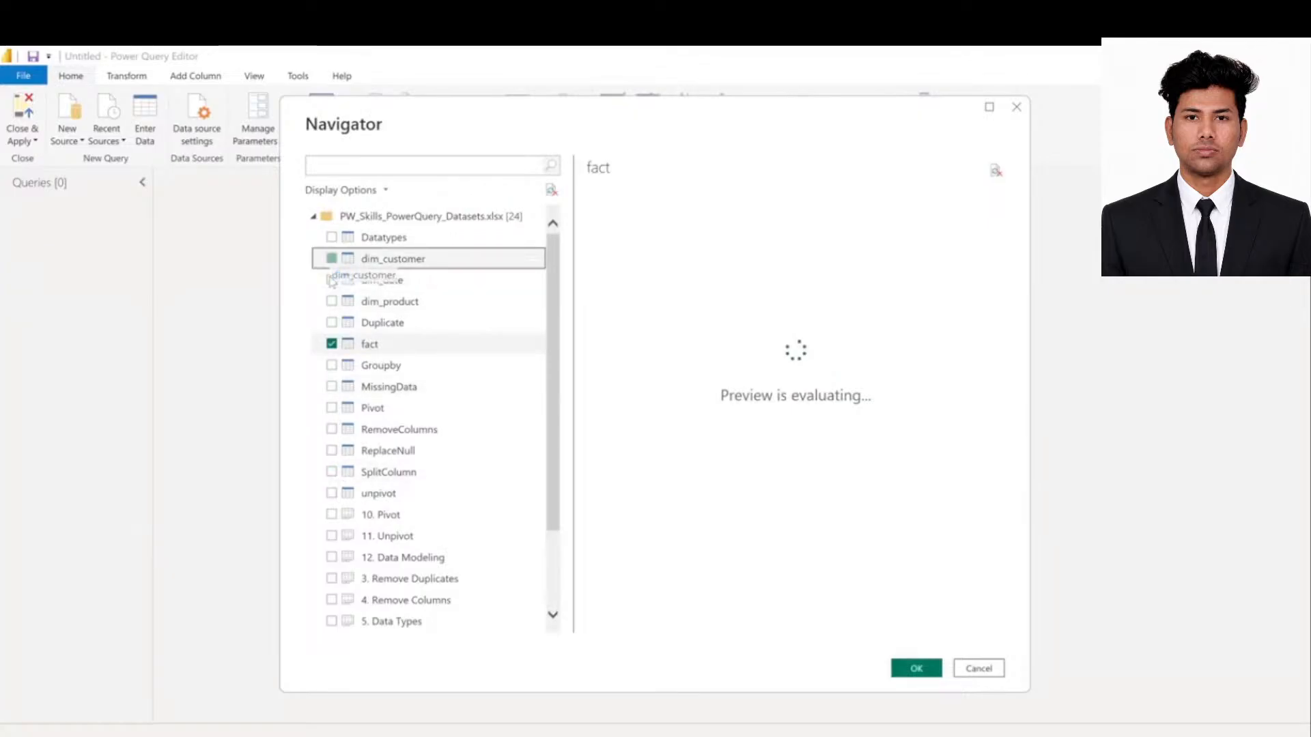
click(332, 280)
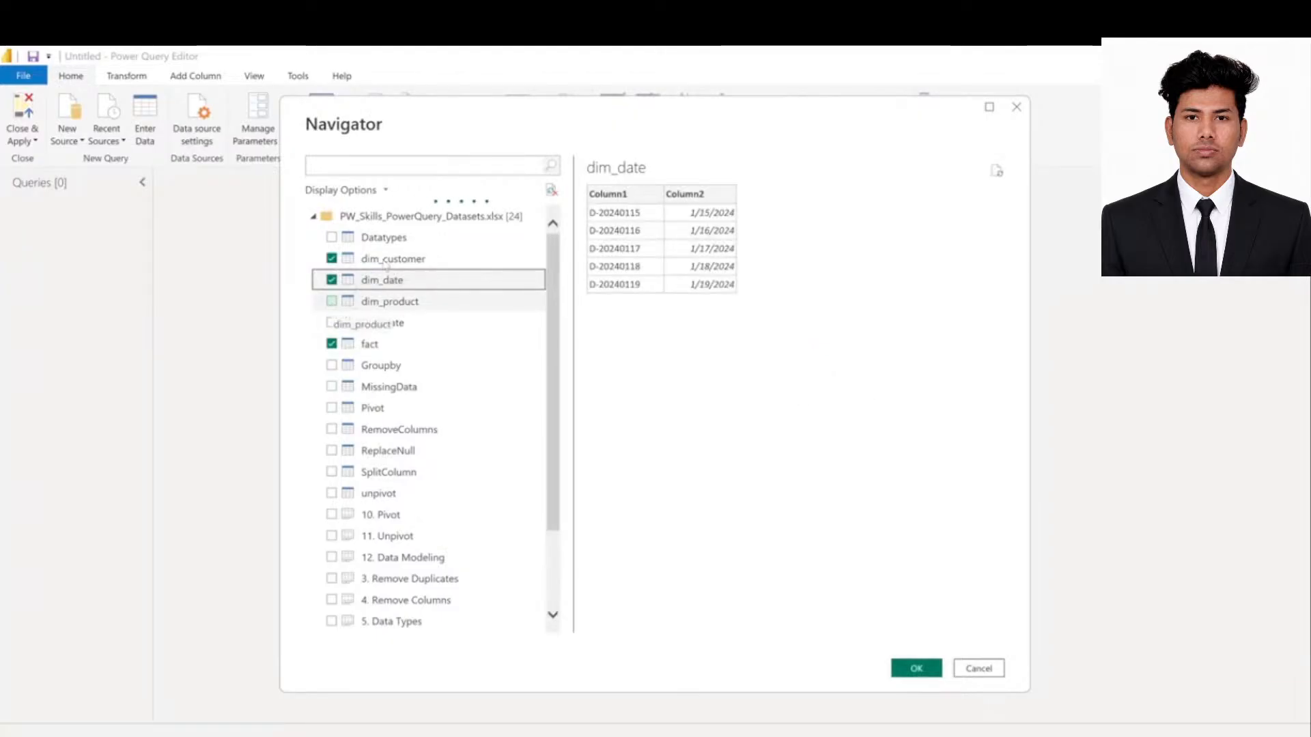
click(332, 301)
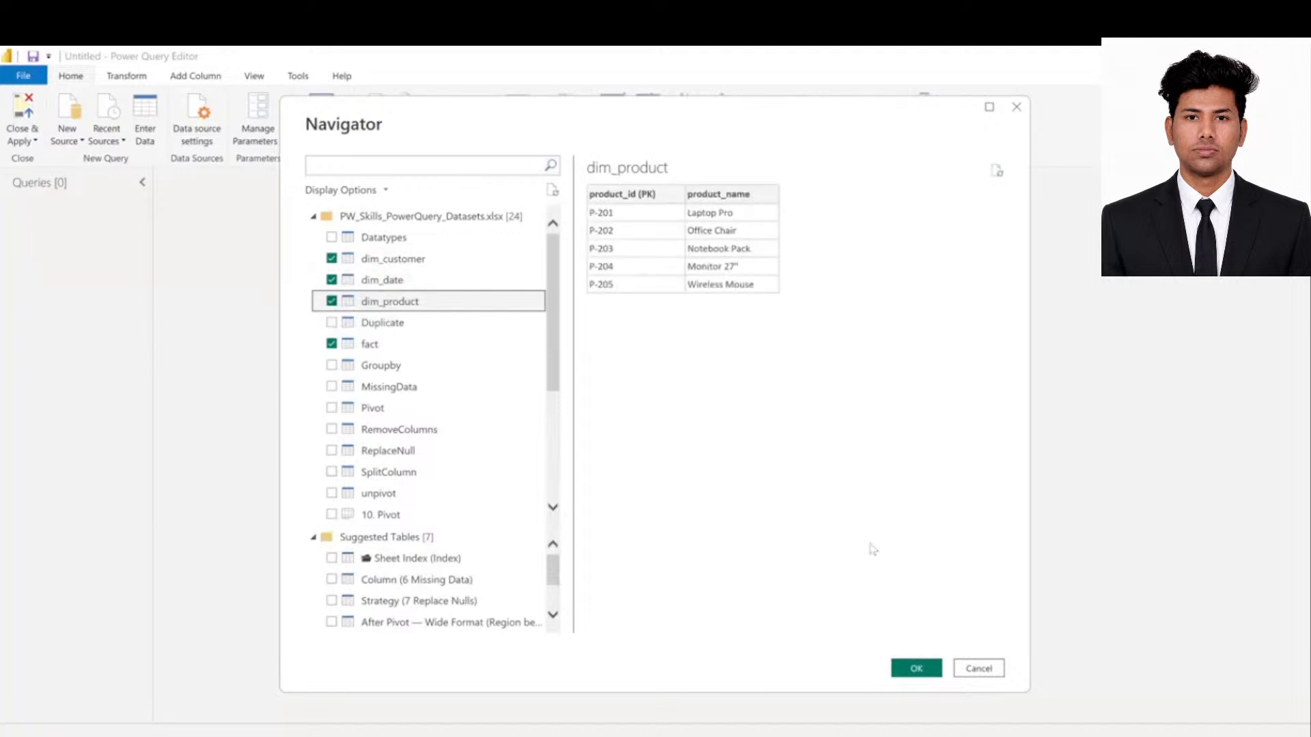
click(927, 665)
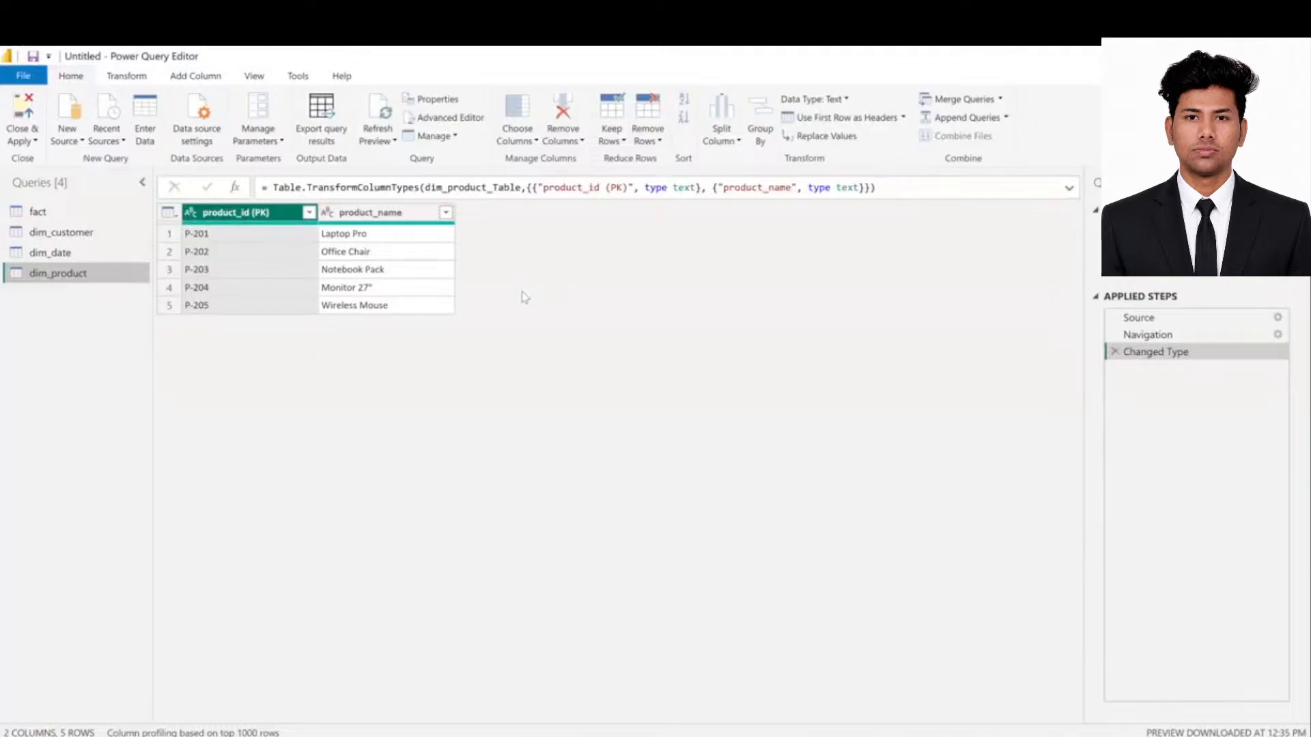
- Preview the fact, dim_customer and dim_date queries in turn
click(36, 211)
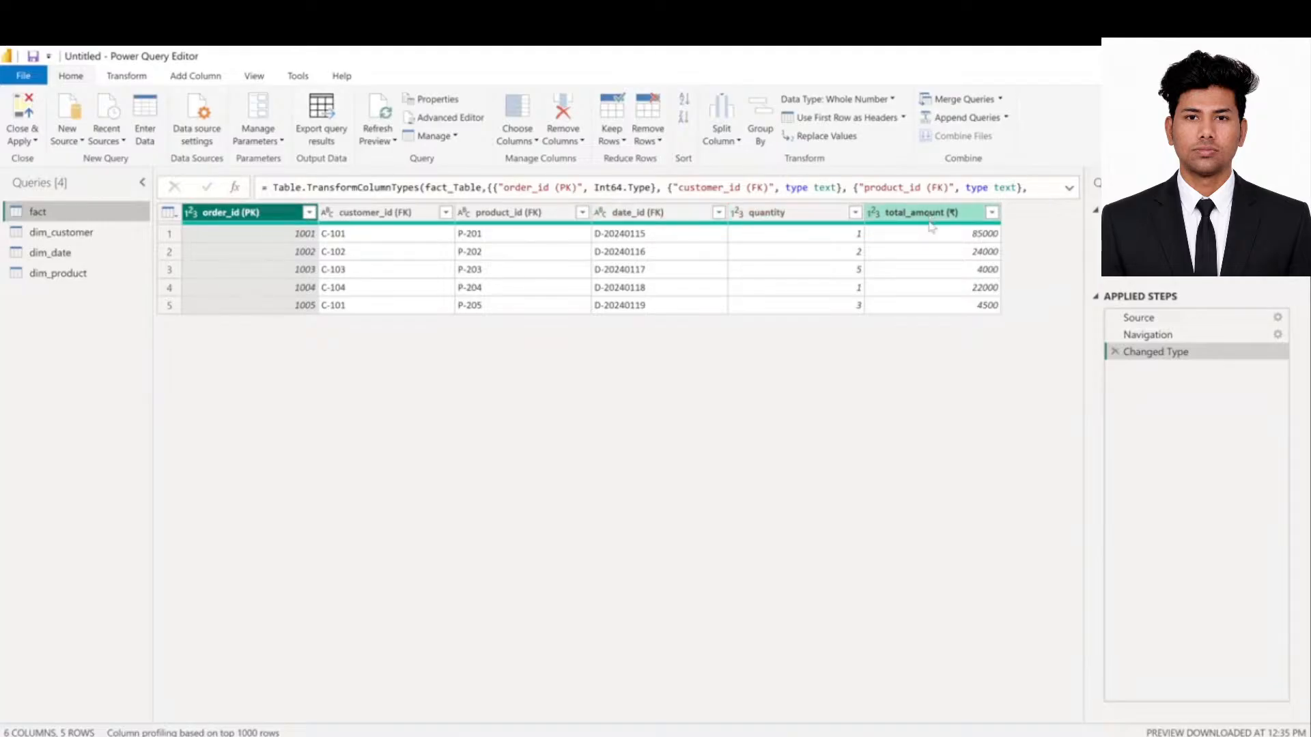
click(64, 234)
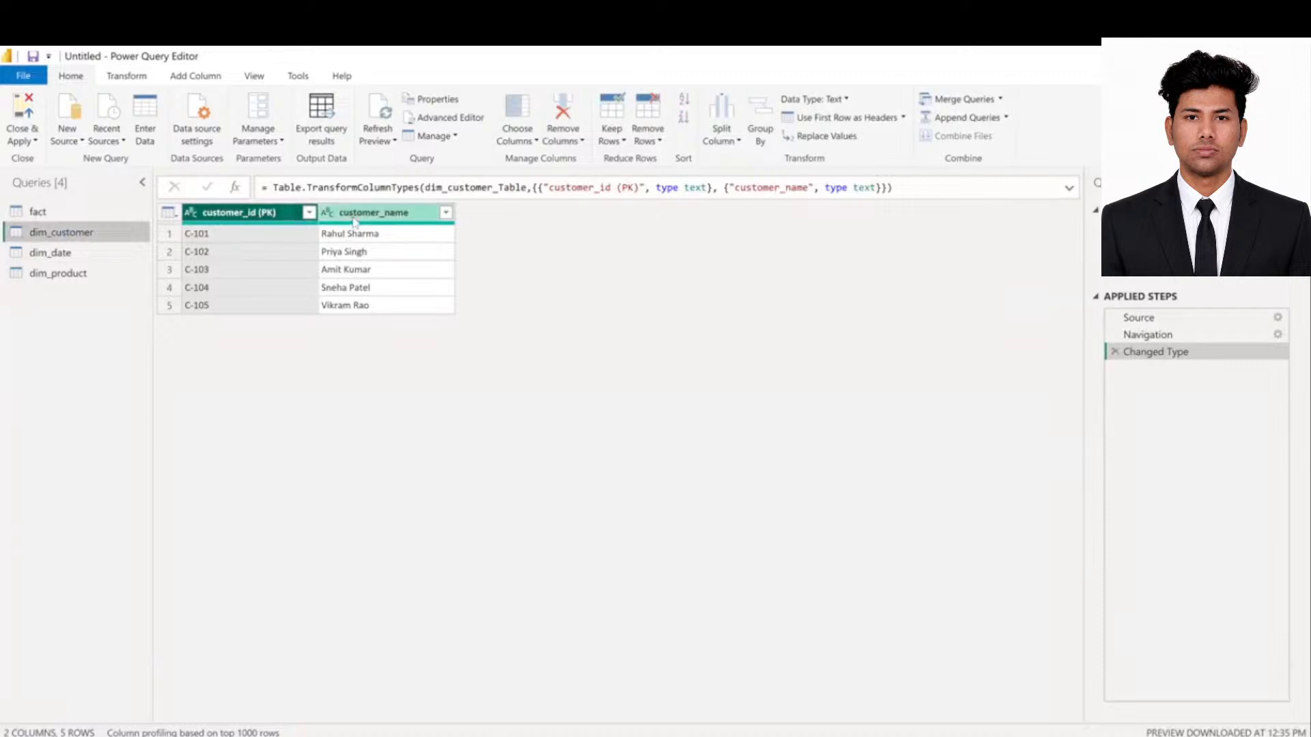
click(80, 253)
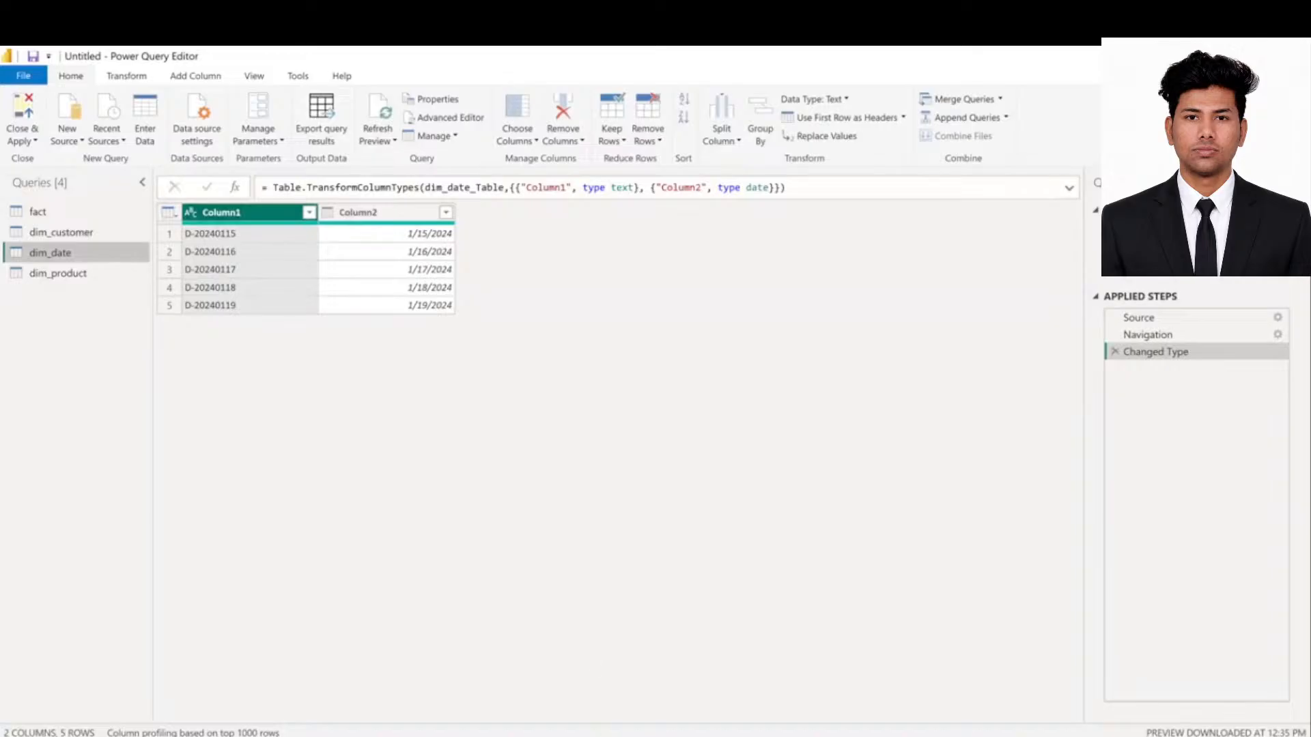
- Open the datasets workbook in Excel and select the date_id (PK) header text in cell A25
key(alt+Tab)
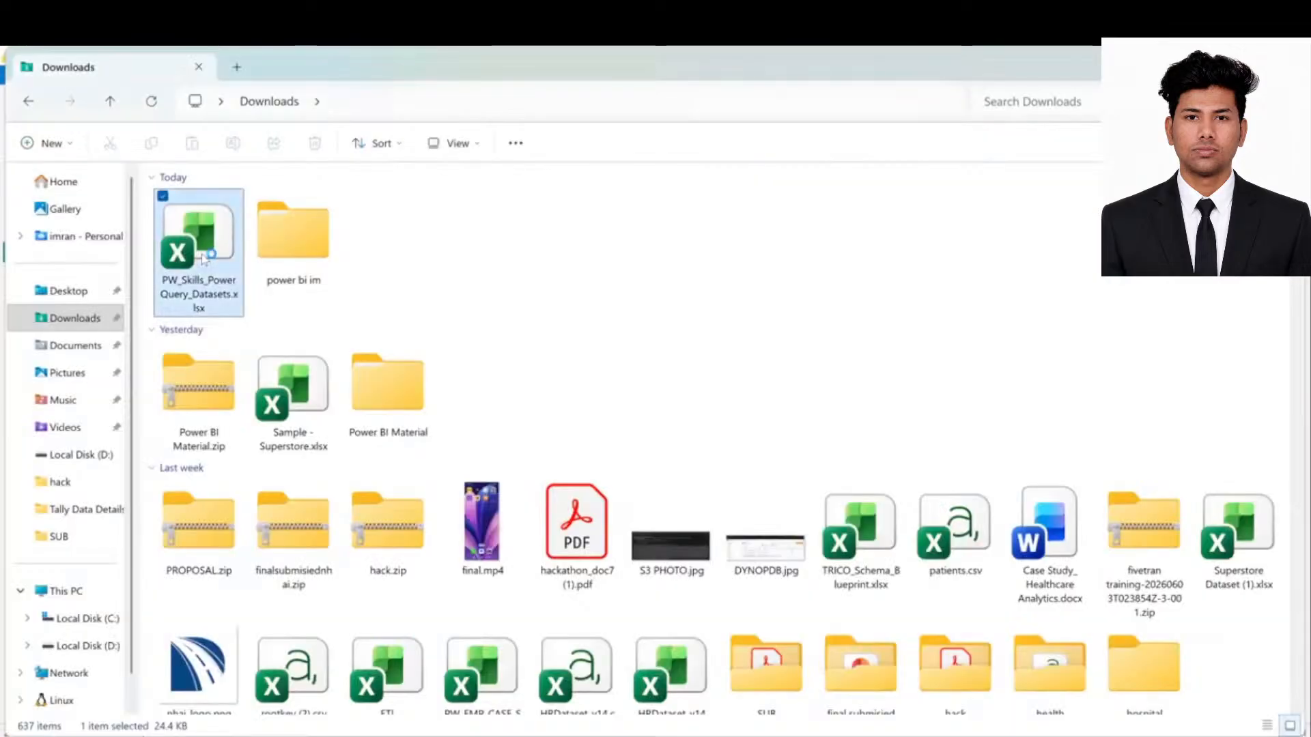
double_click(227, 260)
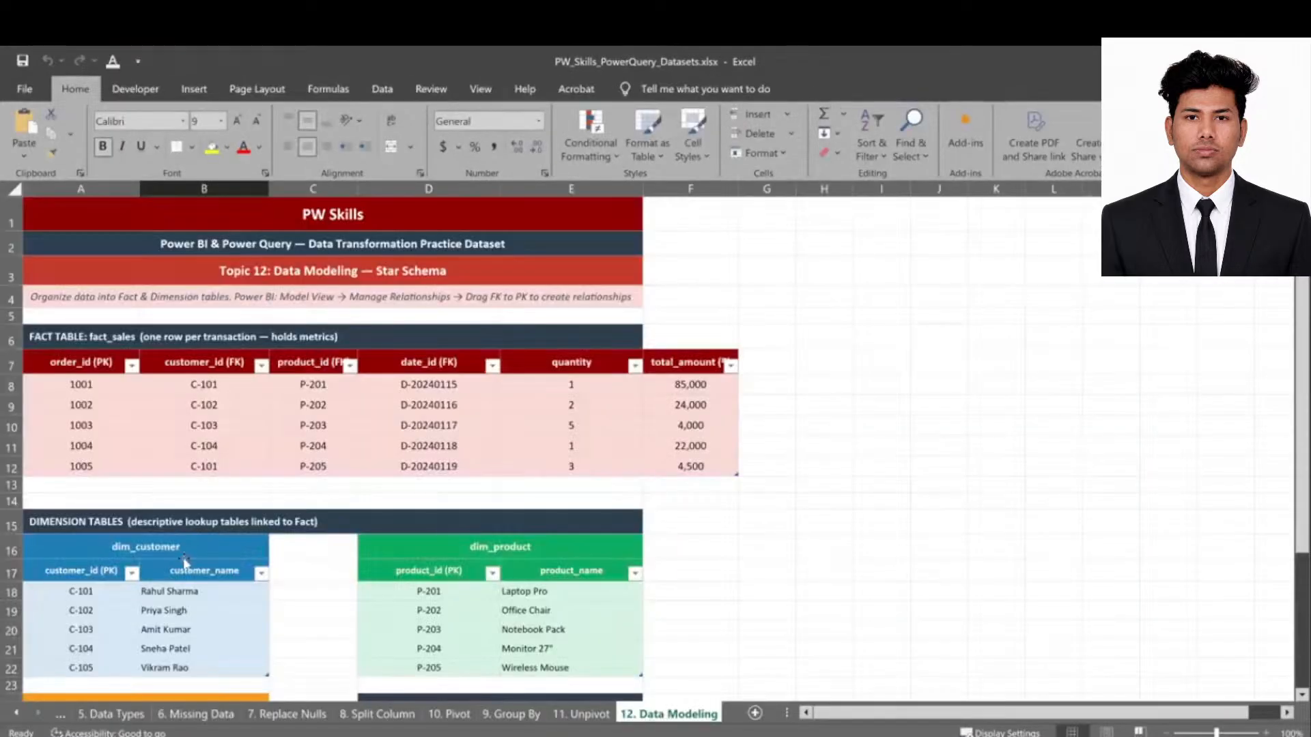
scroll(184, 561, down, 2)
click(83, 575)
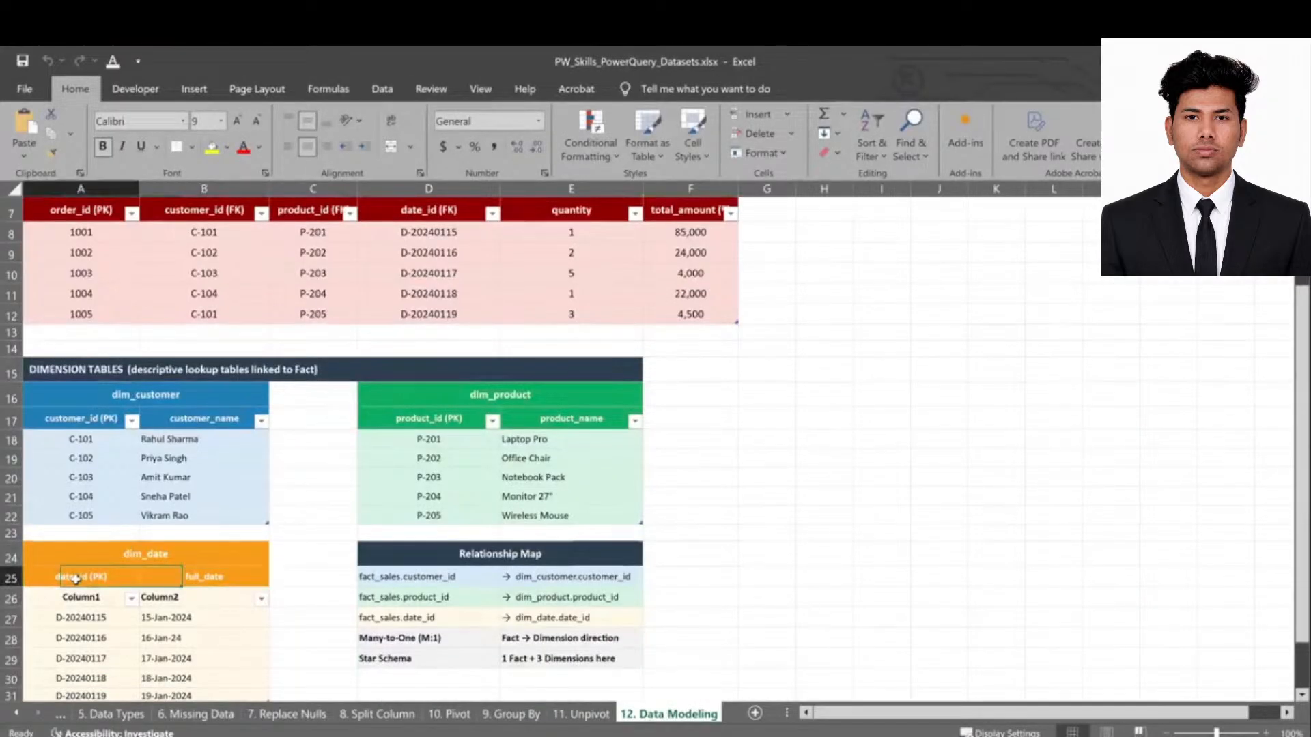
double_click(102, 572)
drag(108, 575, 55, 574)
key(ctrl+c)
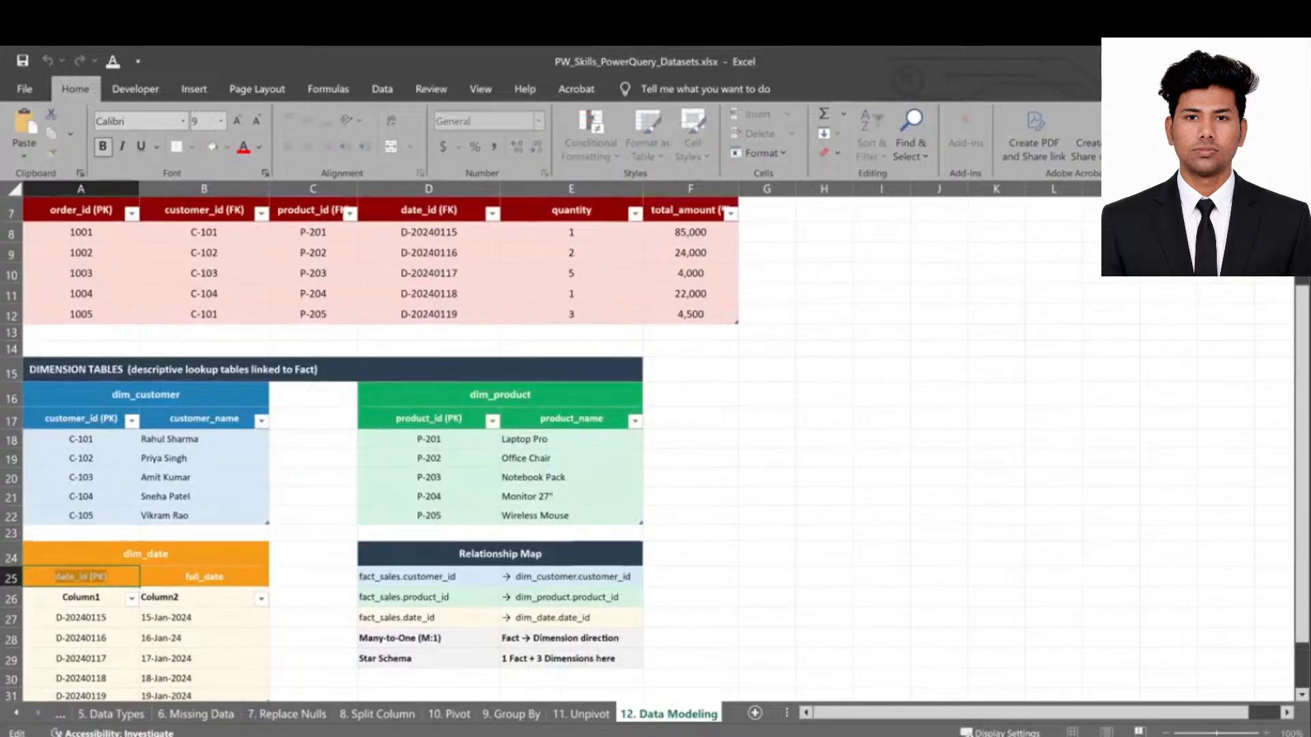
- Rename dim_date's Column1 to date_id (PK) by pasting the copied header
click(1038, 676)
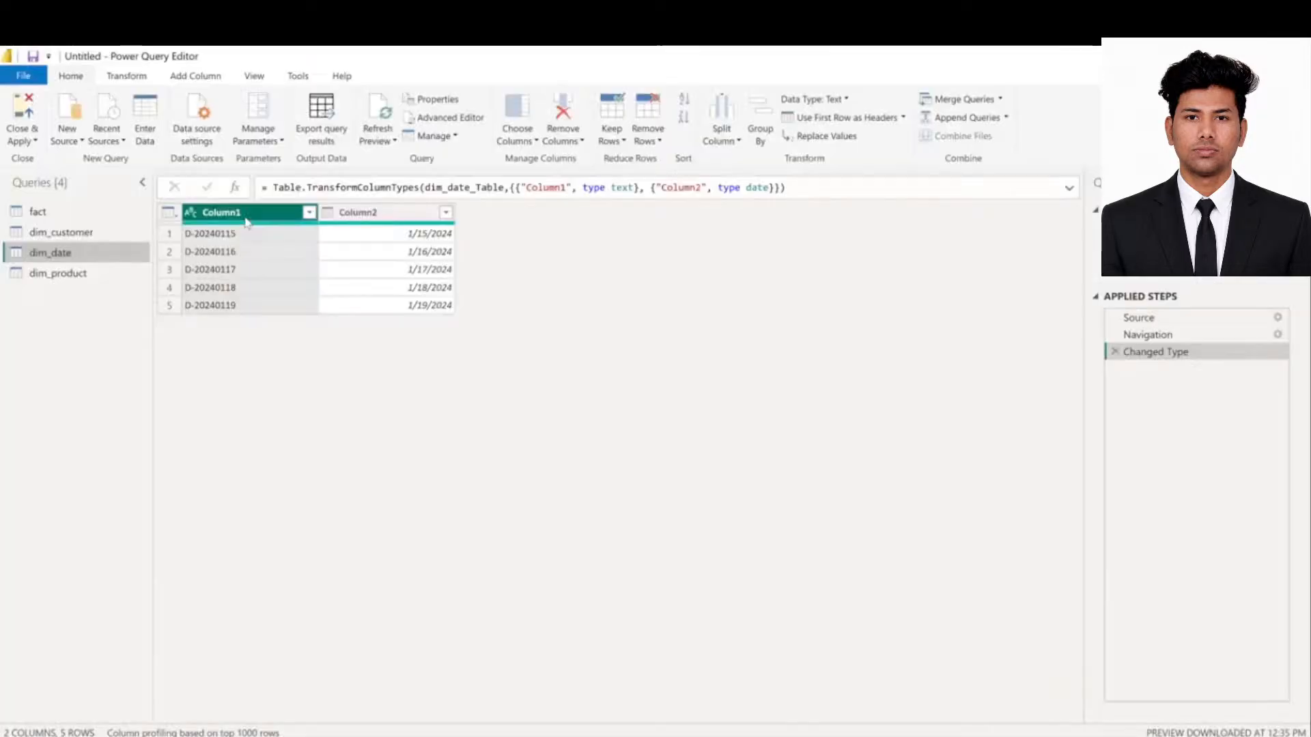
double_click(246, 213)
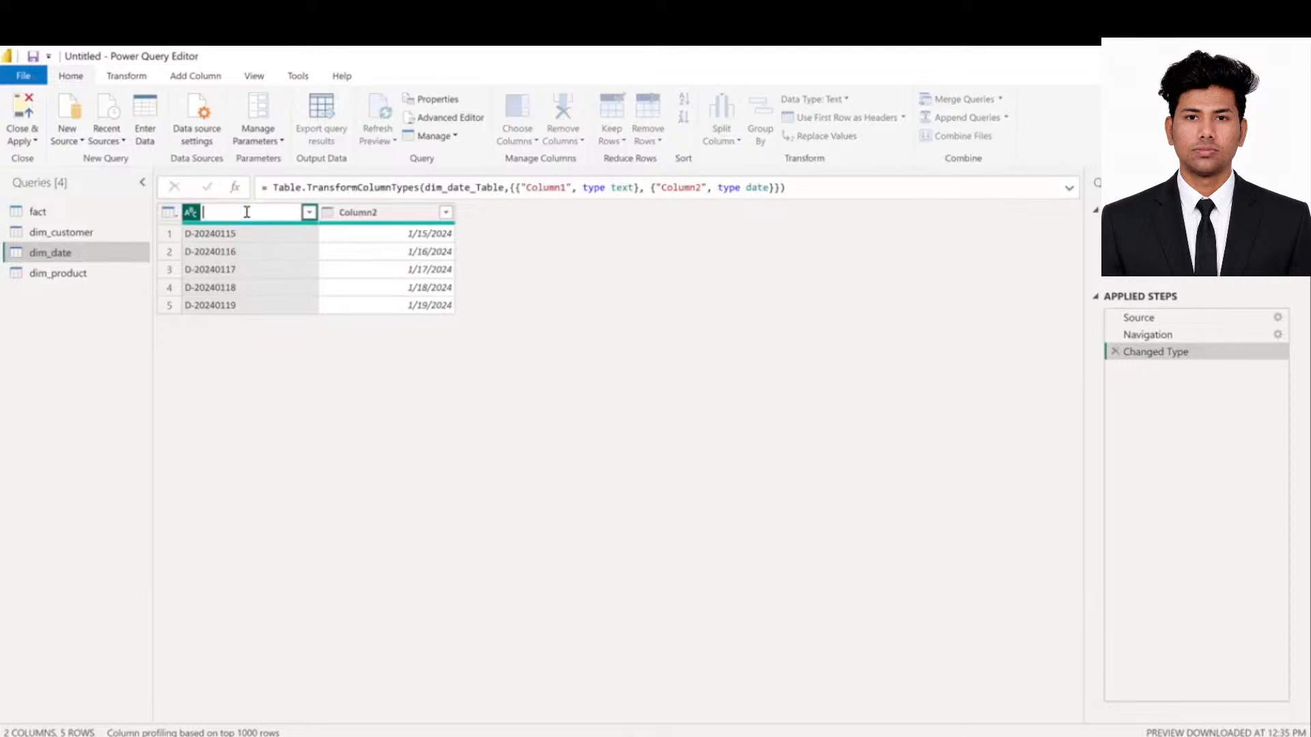
key(ctrl+v)
key(Return)
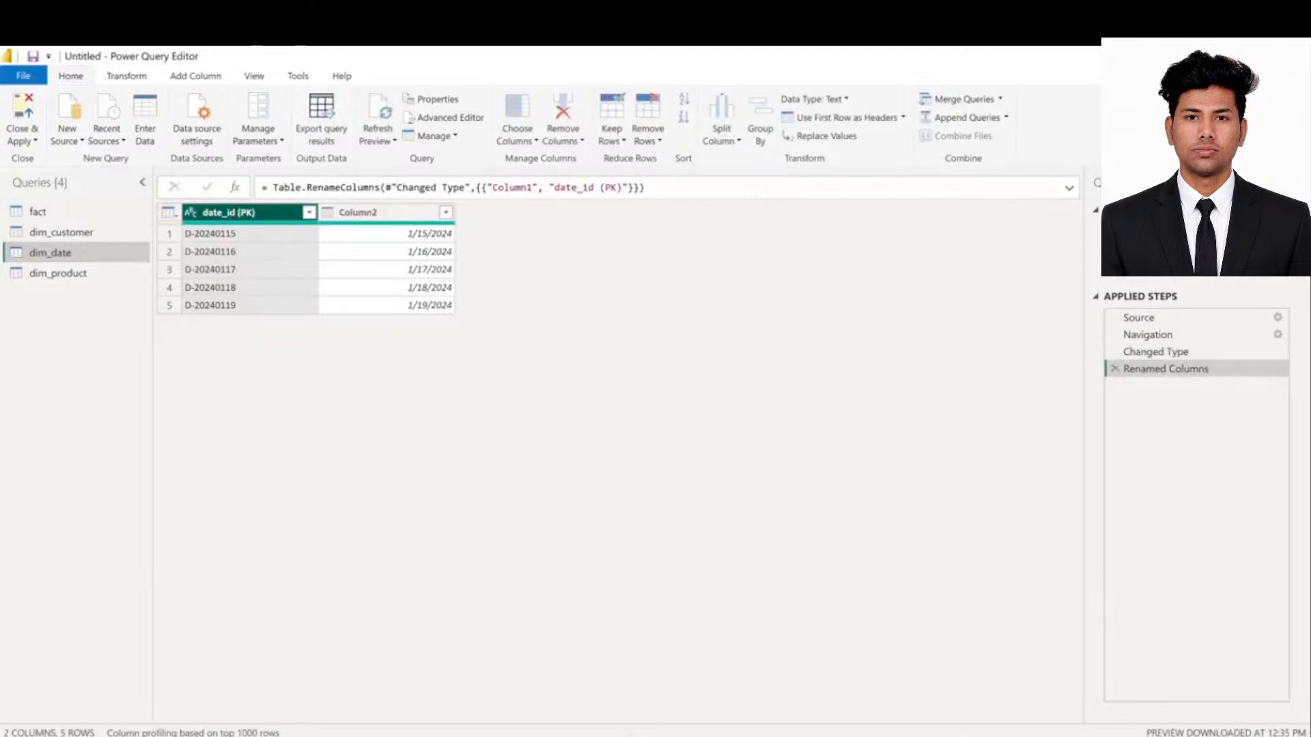
- Copy full_date from Excel, rename Column2 to it, then select dim_product's product_id (PK) column
key(alt+Tab)
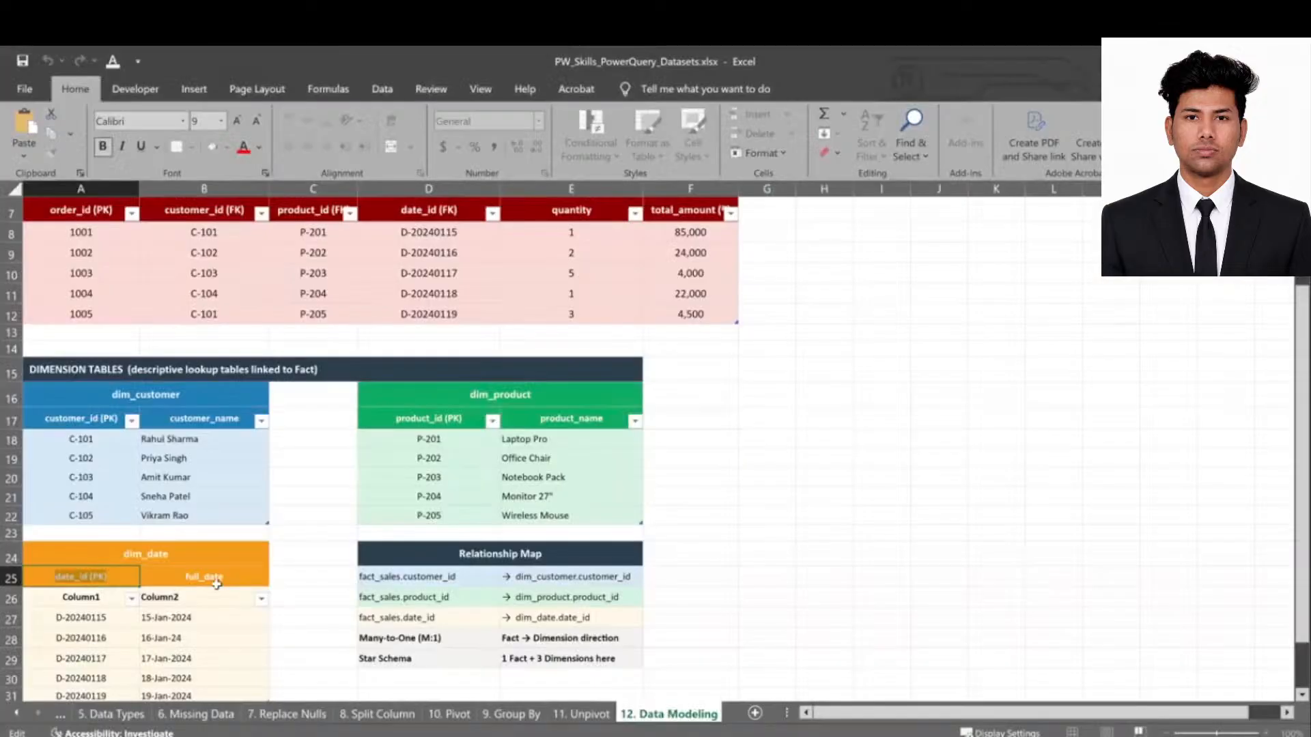
double_click(237, 581)
drag(235, 579, 179, 577)
key(ctrl+c)
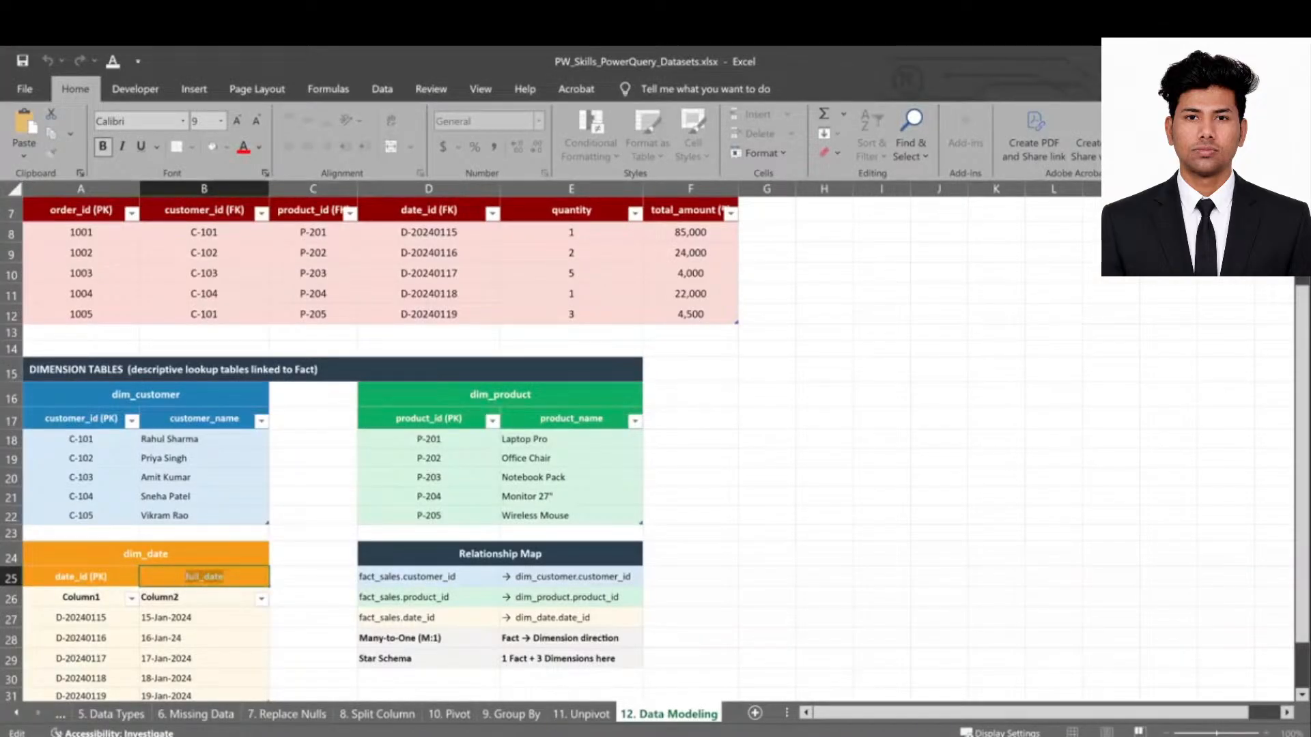
click(942, 727)
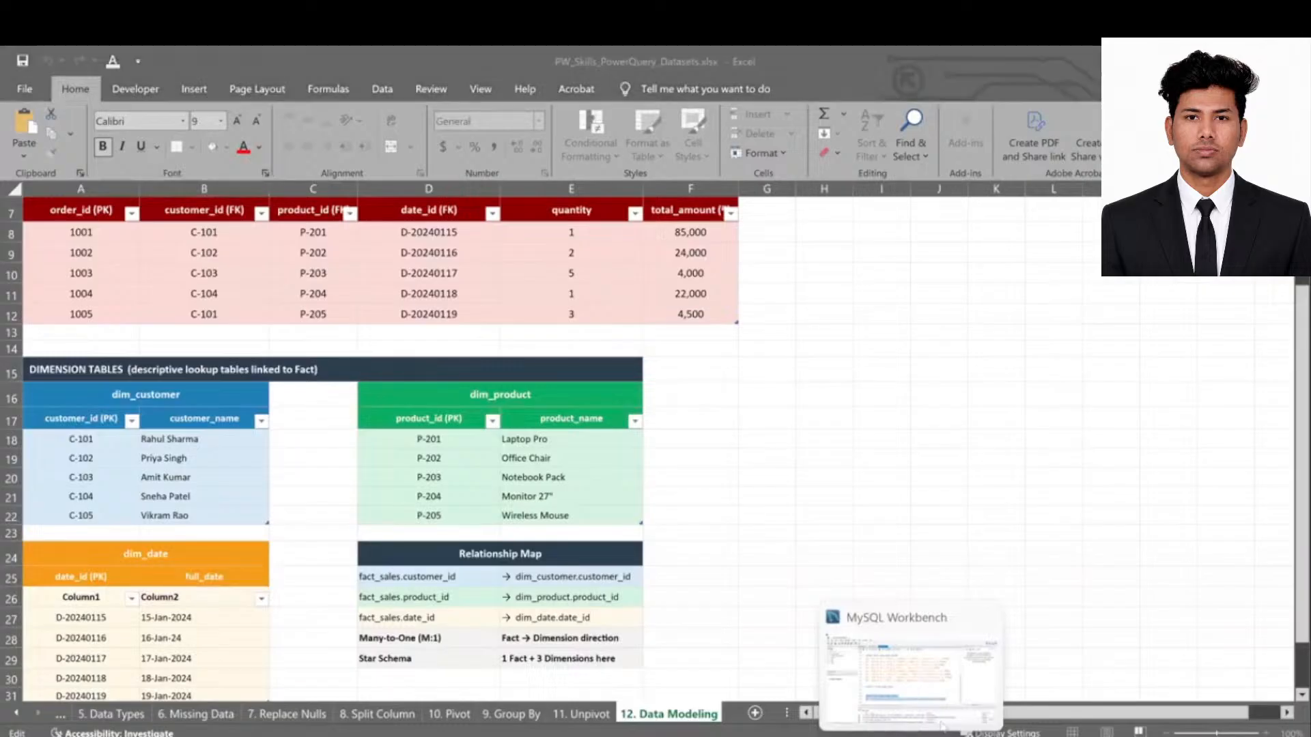
mouse_move(996, 735)
click(1065, 669)
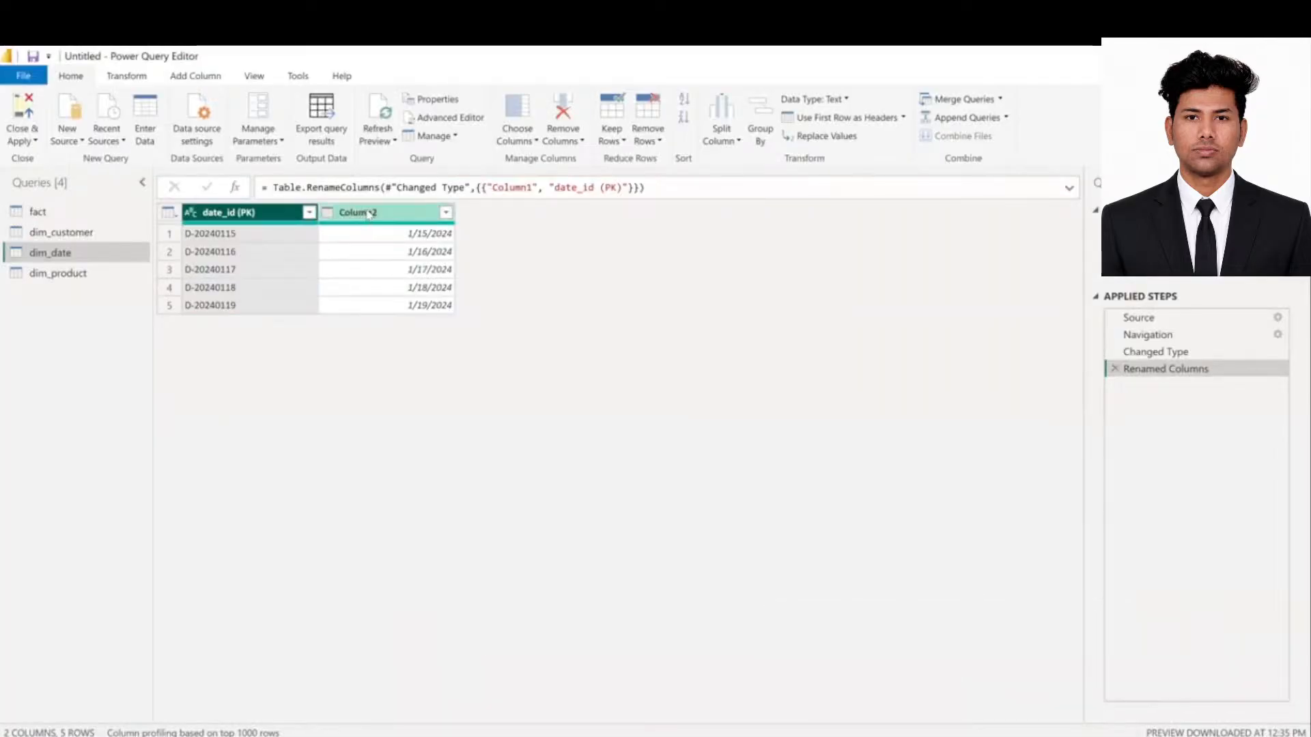
double_click(368, 211)
key(ctrl+v)
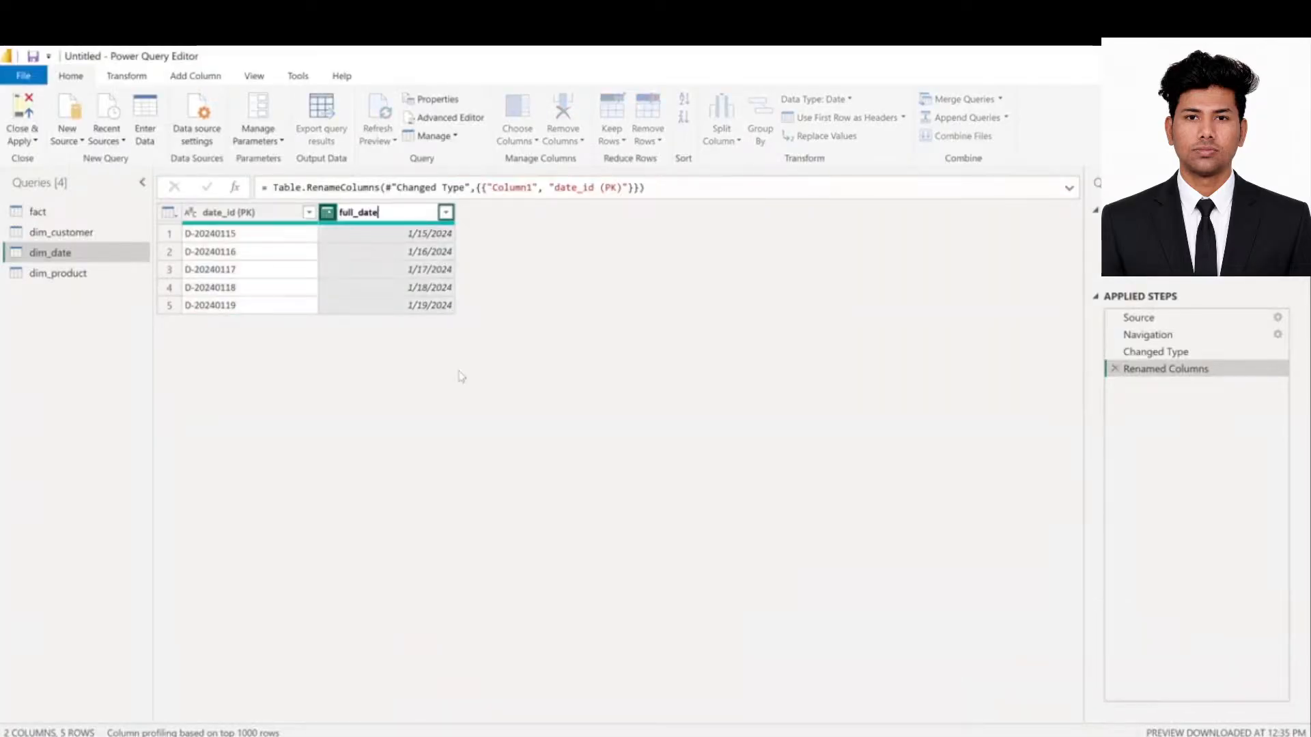
key(Return)
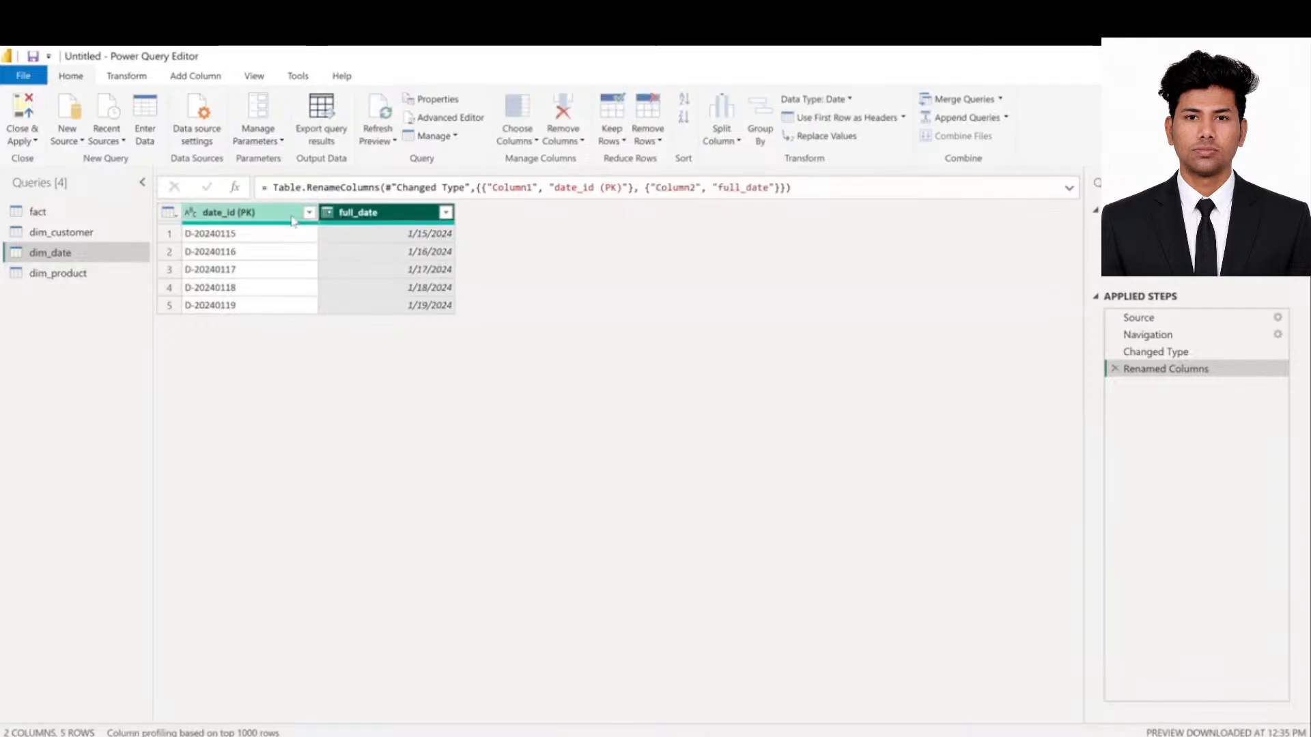
click(62, 273)
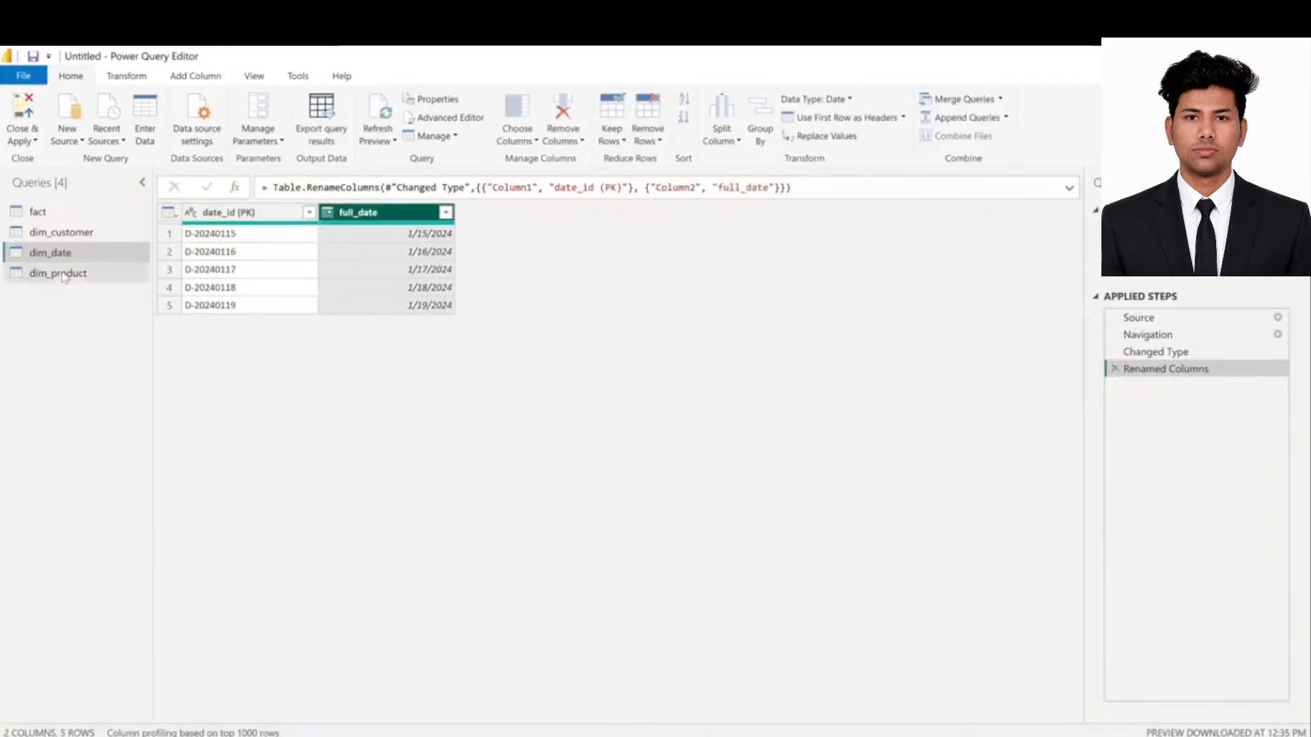
click(243, 215)
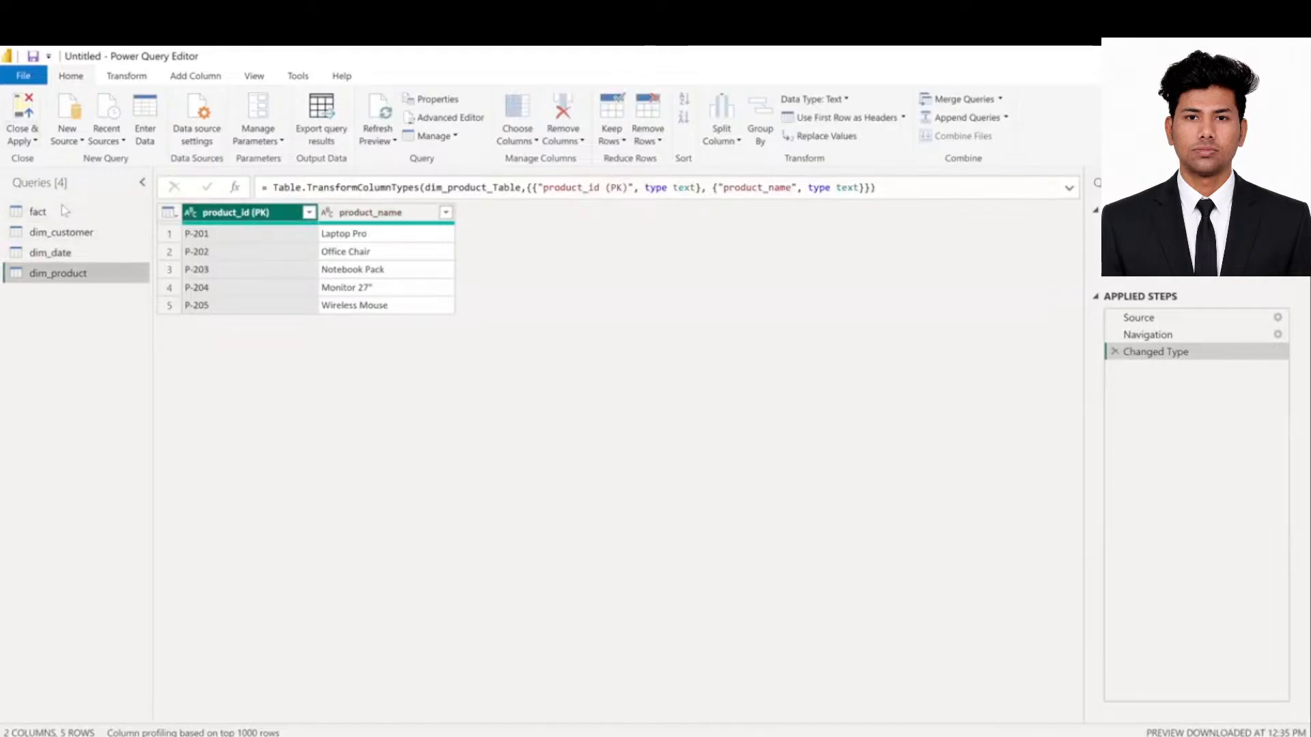
- Close & Apply to load fact, dim_customer, dim_date and dim_product into the model
click(26, 115)
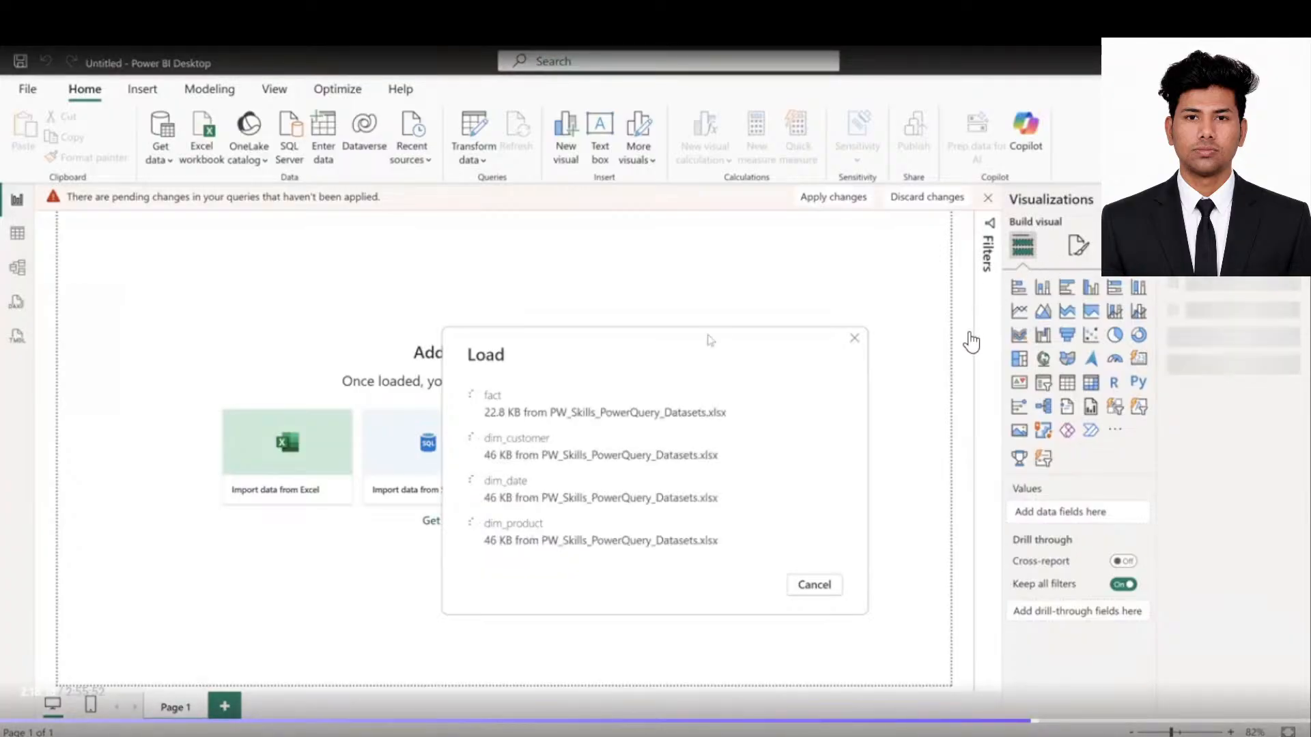
key(Escape)
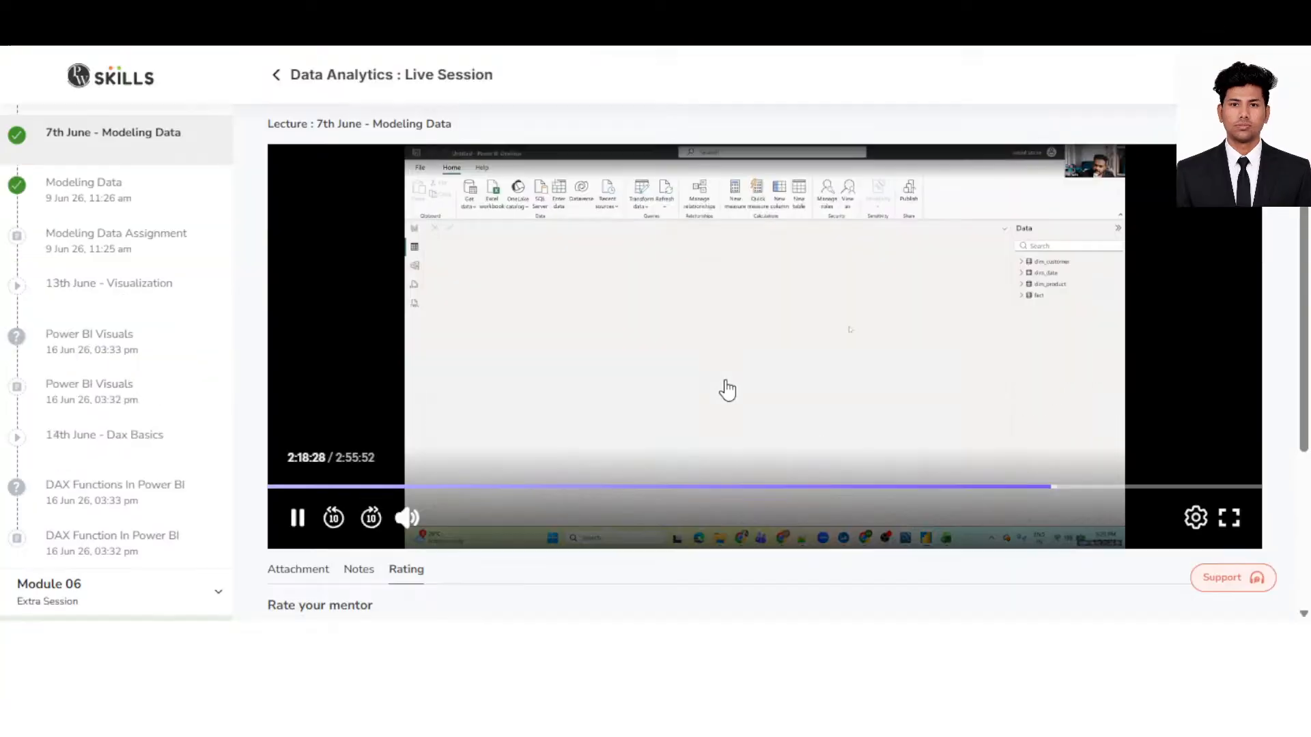
- Return the Modeling Data lecture video to full screen
double_click(727, 390)
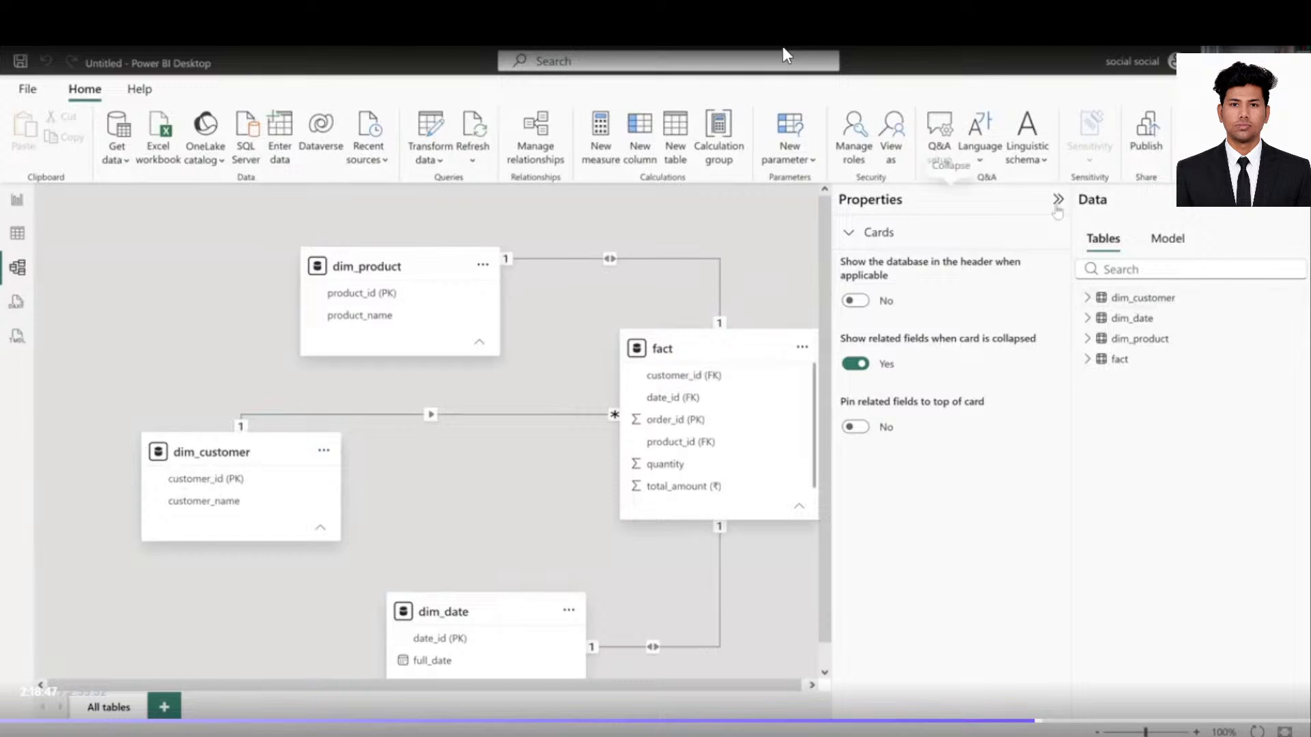
- Hide Properties and arrange the table cards so fact sits centred with dim_product above it
click(1056, 201)
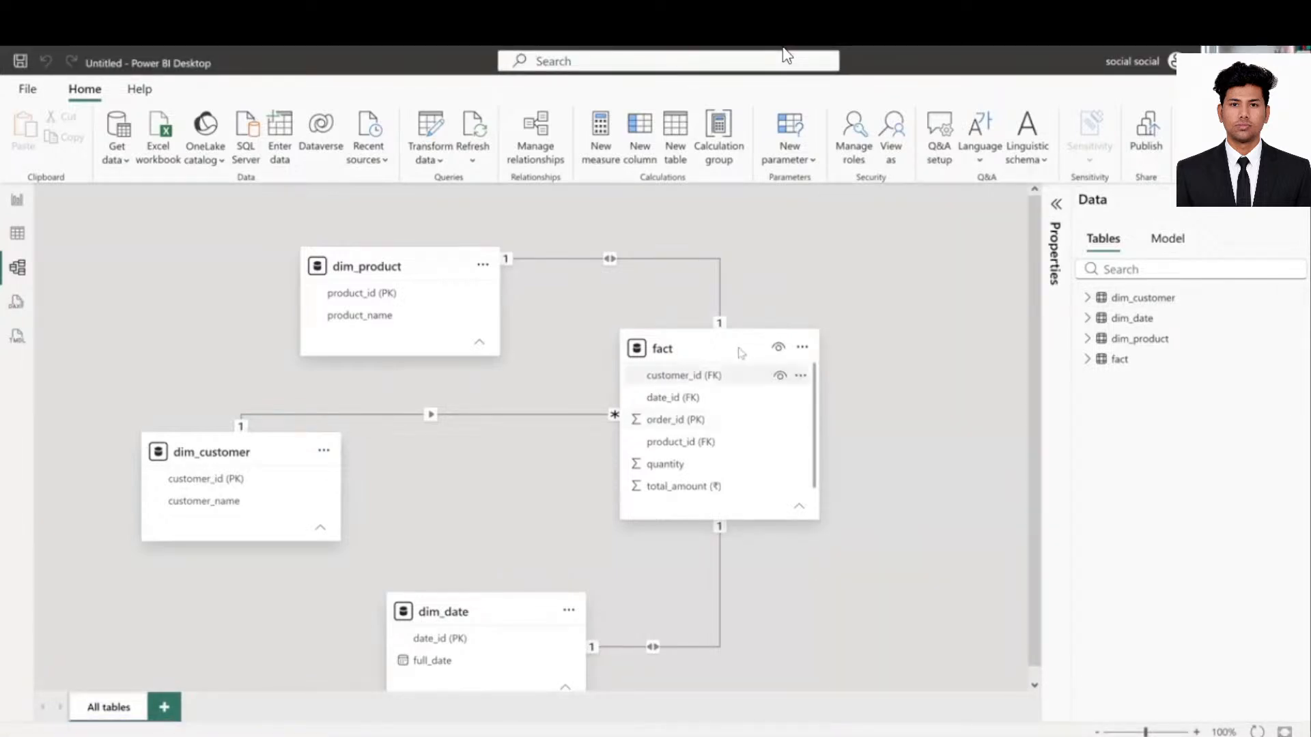
drag(737, 352, 702, 401)
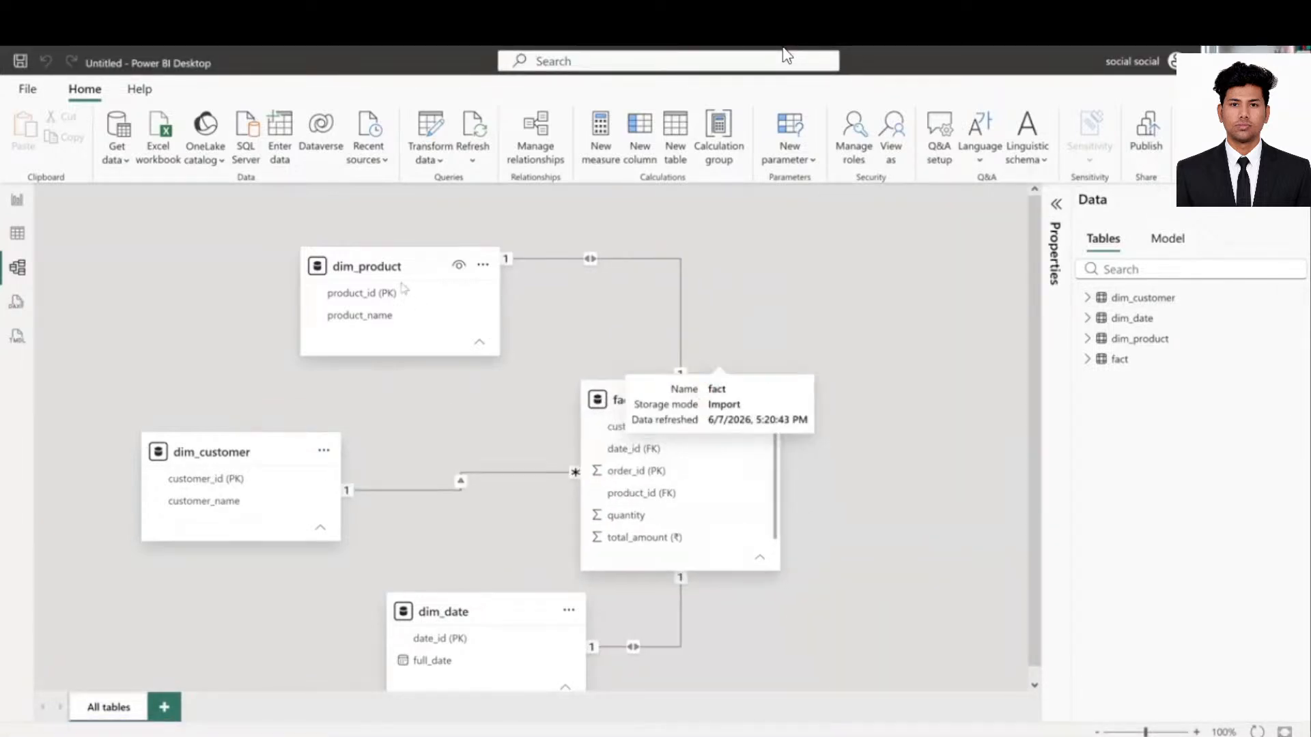
drag(625, 227, 431, 217)
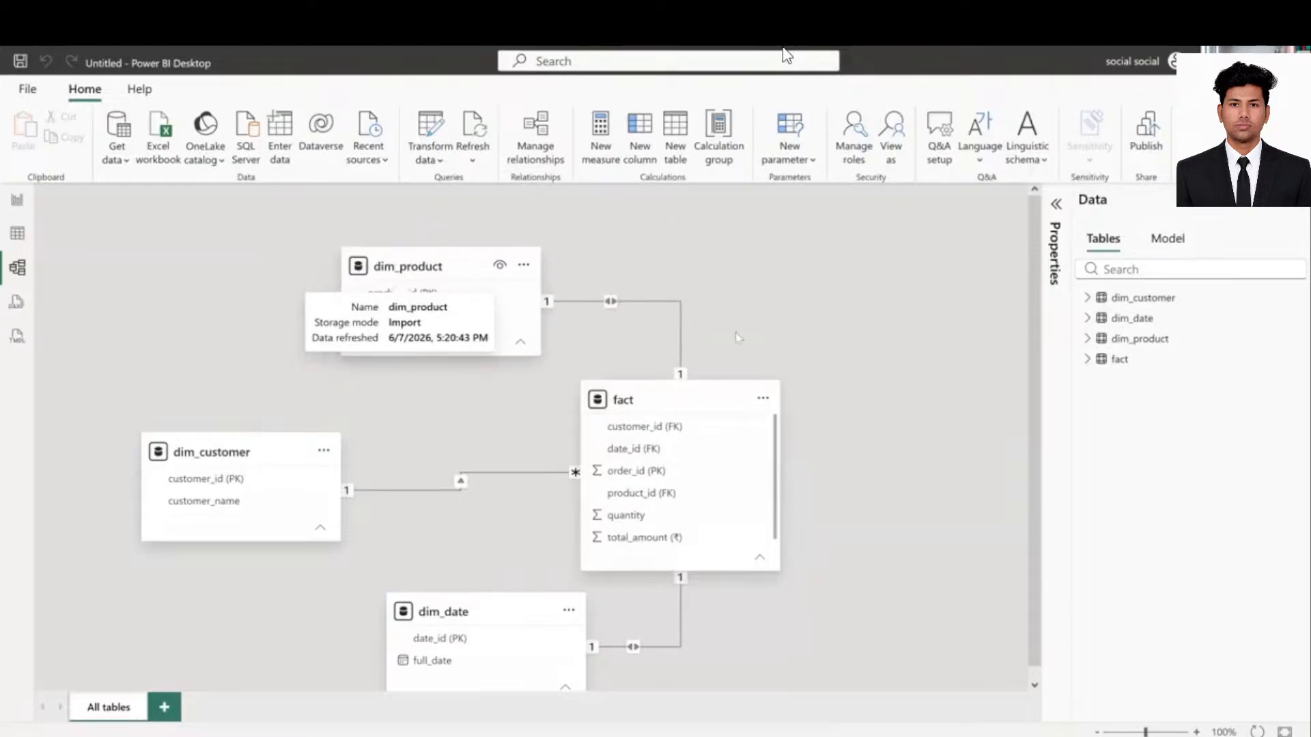
scroll(826, 383, down, 1)
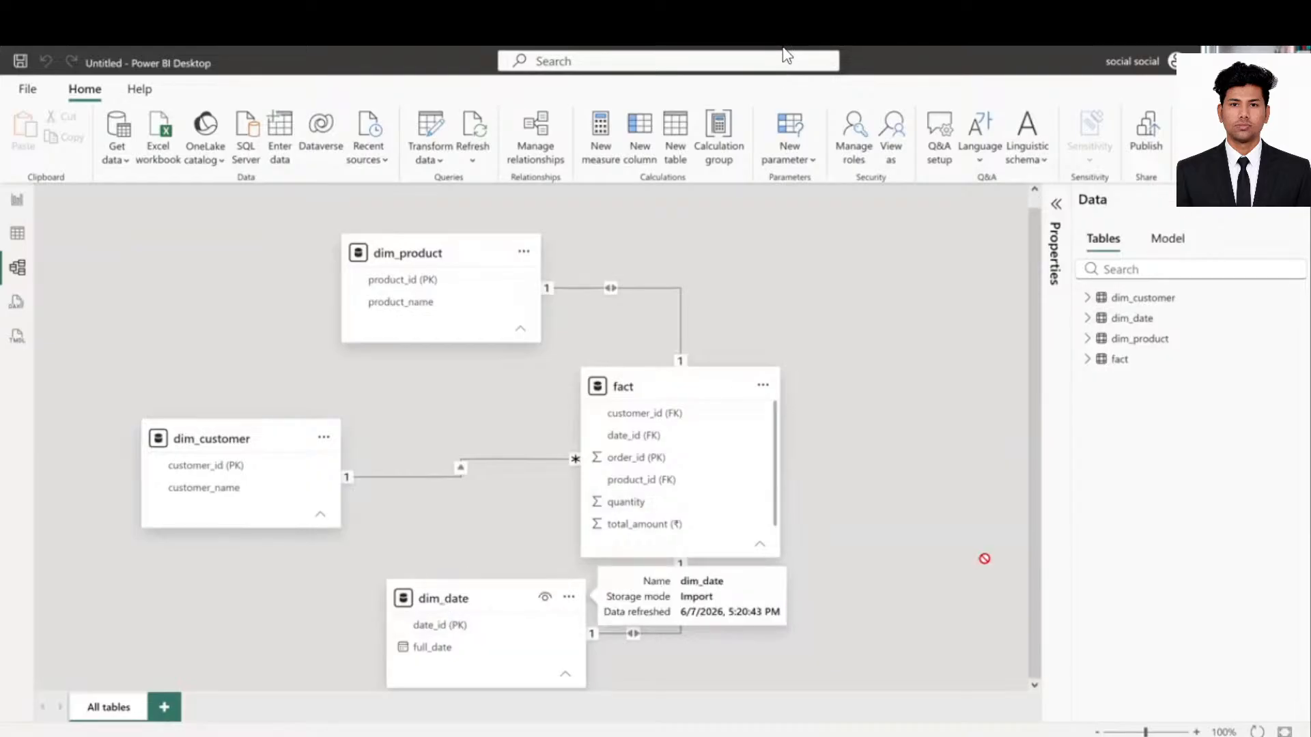
drag(984, 558, 980, 454)
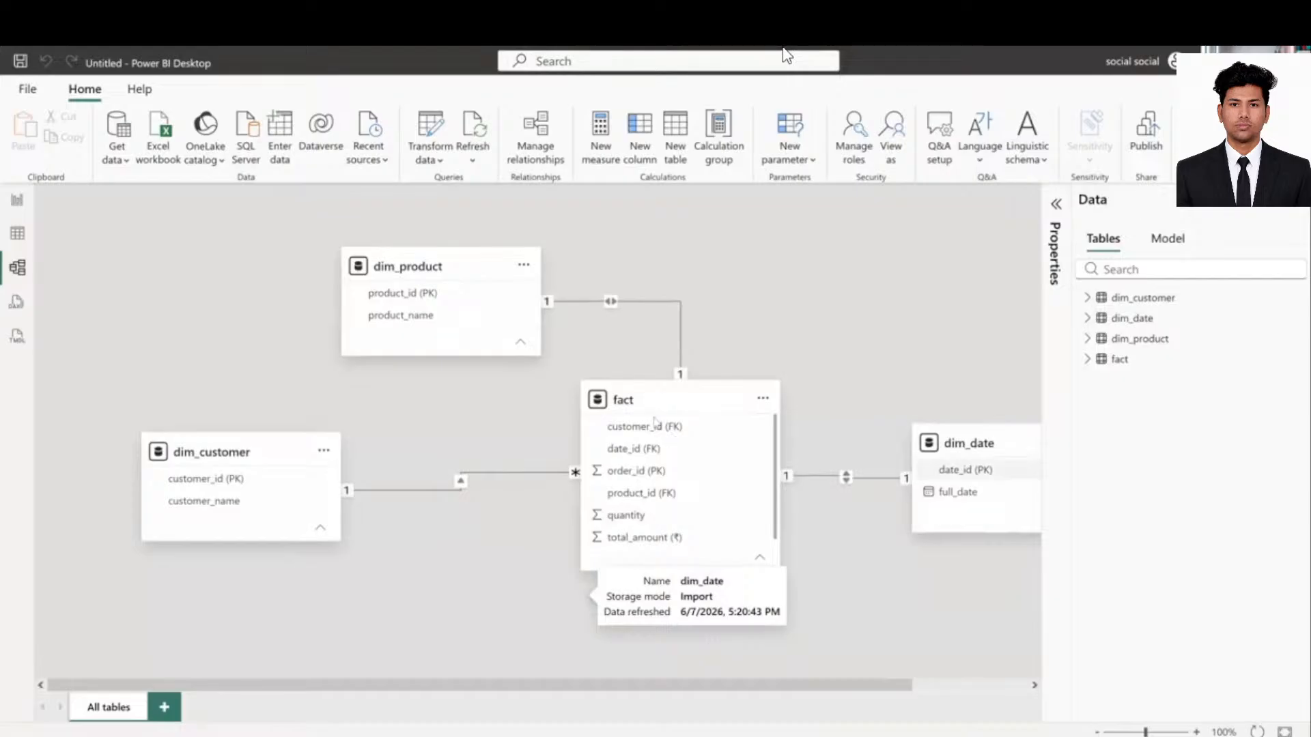
drag(646, 422, 611, 418)
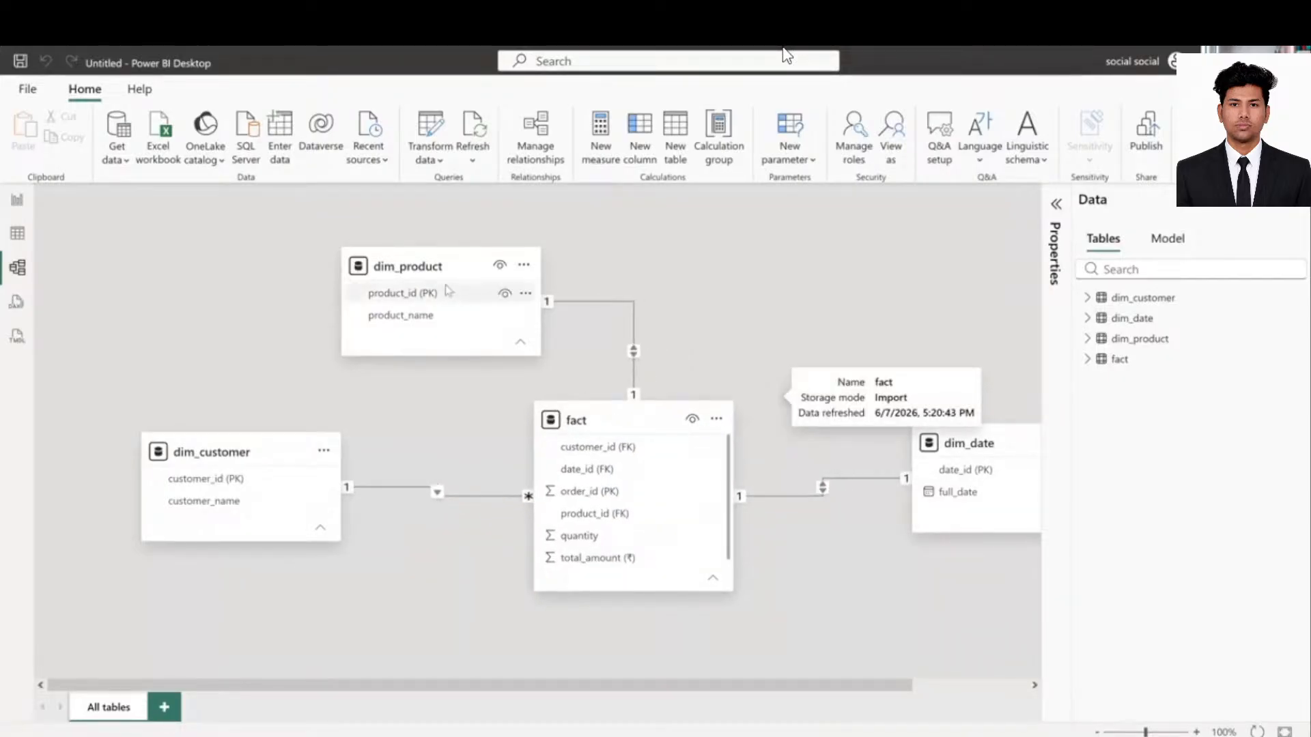
drag(597, 253, 623, 221)
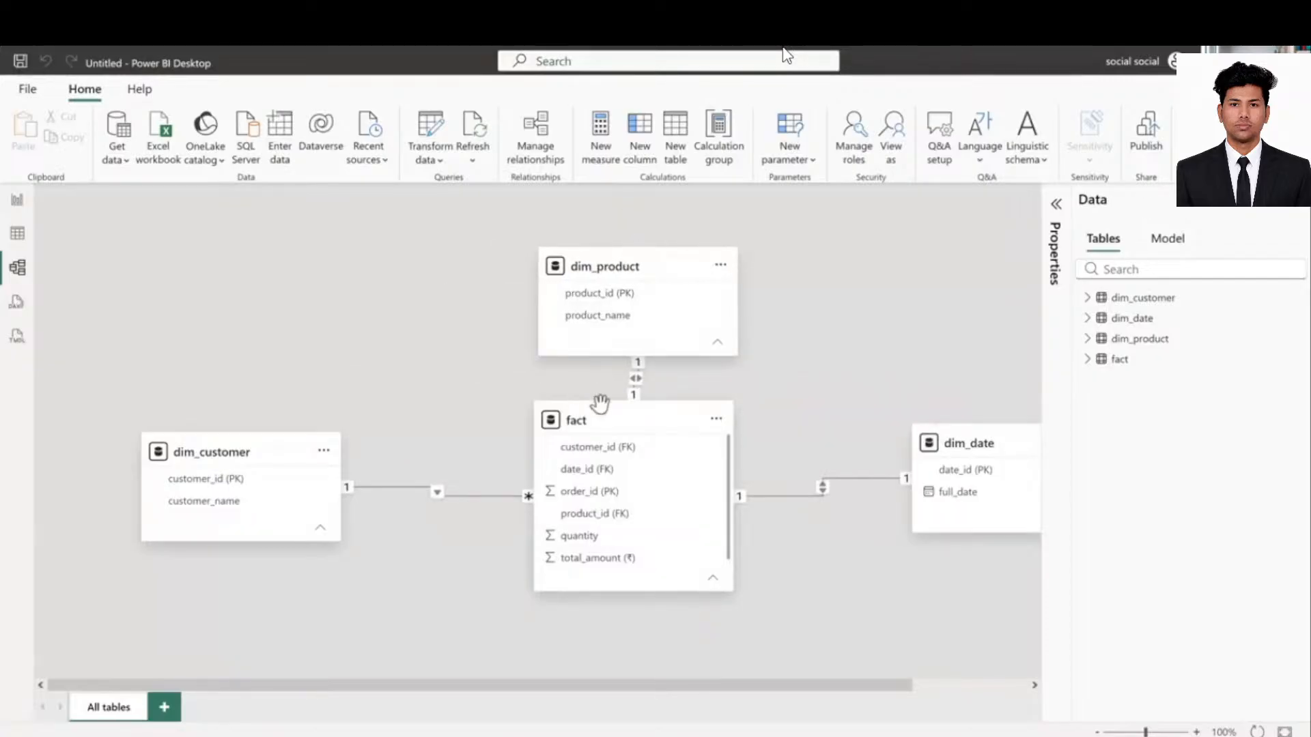
key(alt+Tab)
scroll(963, 397, up, 4)
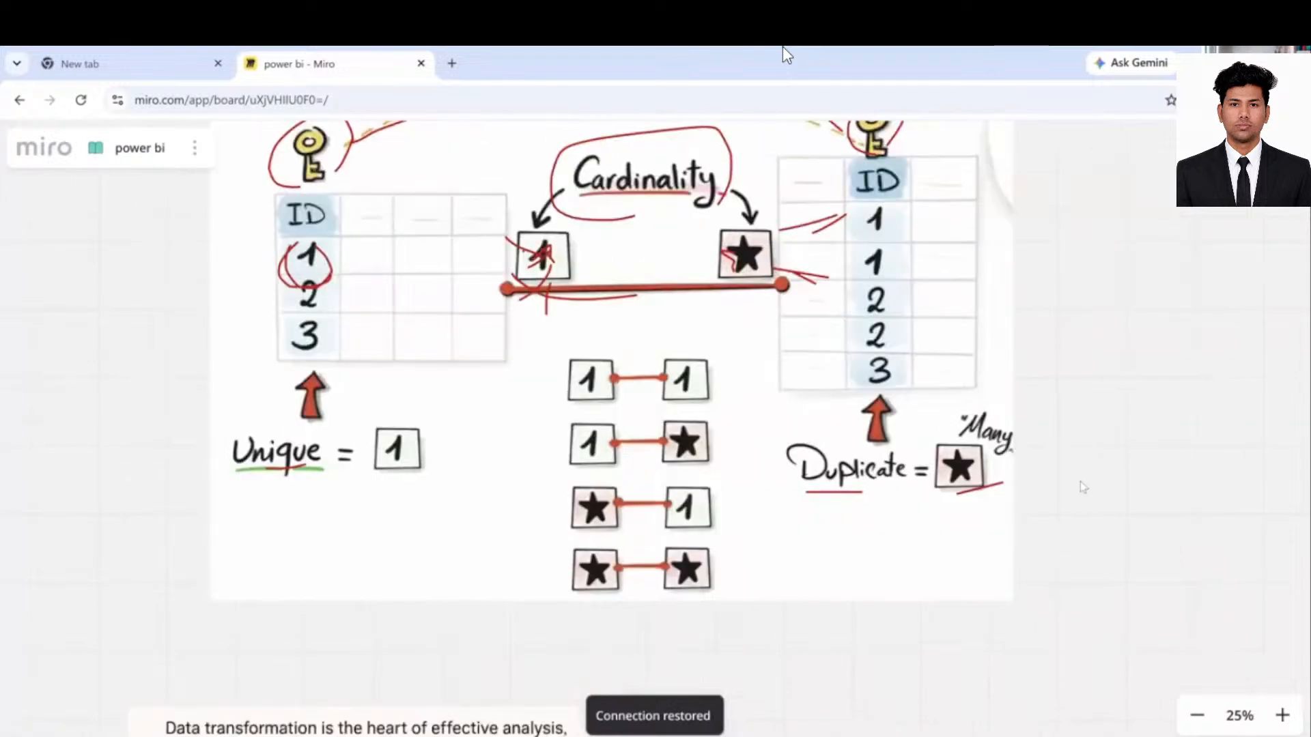
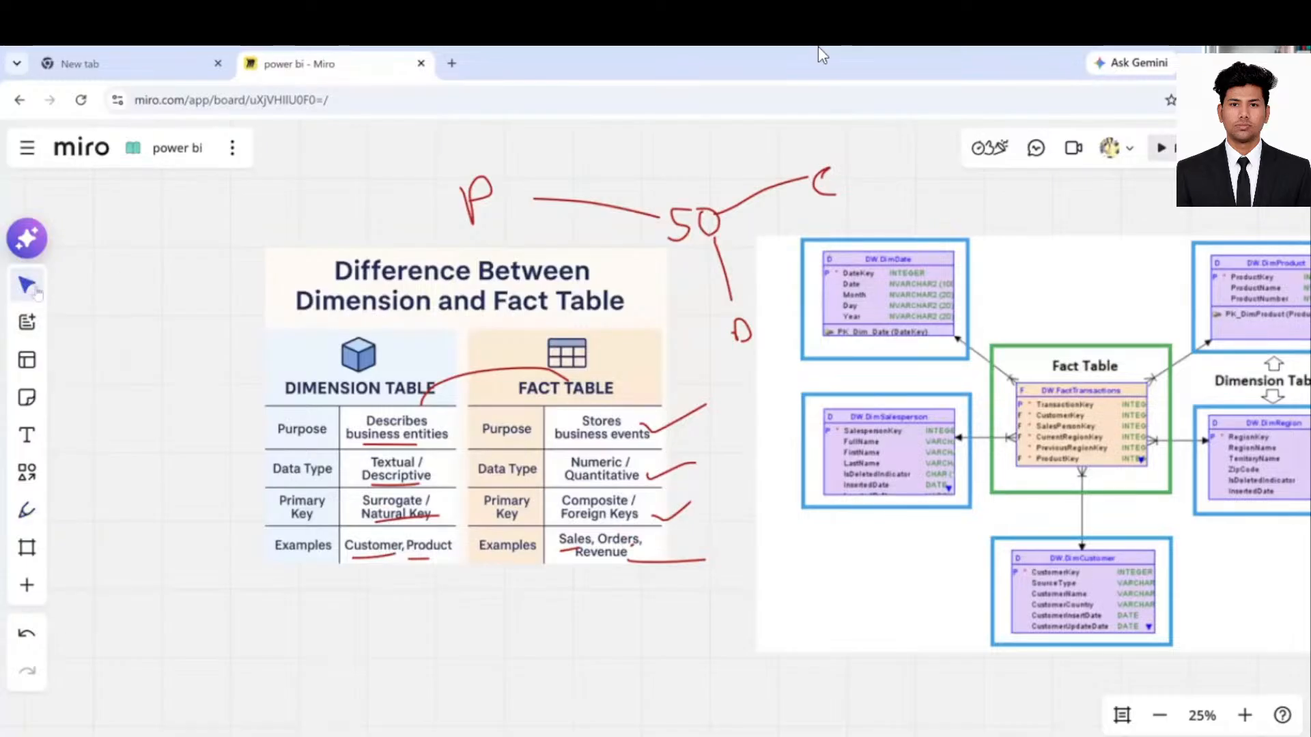
- Pan the Miro board to the Star Schema and Revenue fact-table diagrams, then select the Pen
key(h)
drag(1169, 181, 865, 230)
scroll(751, 410, down, 3)
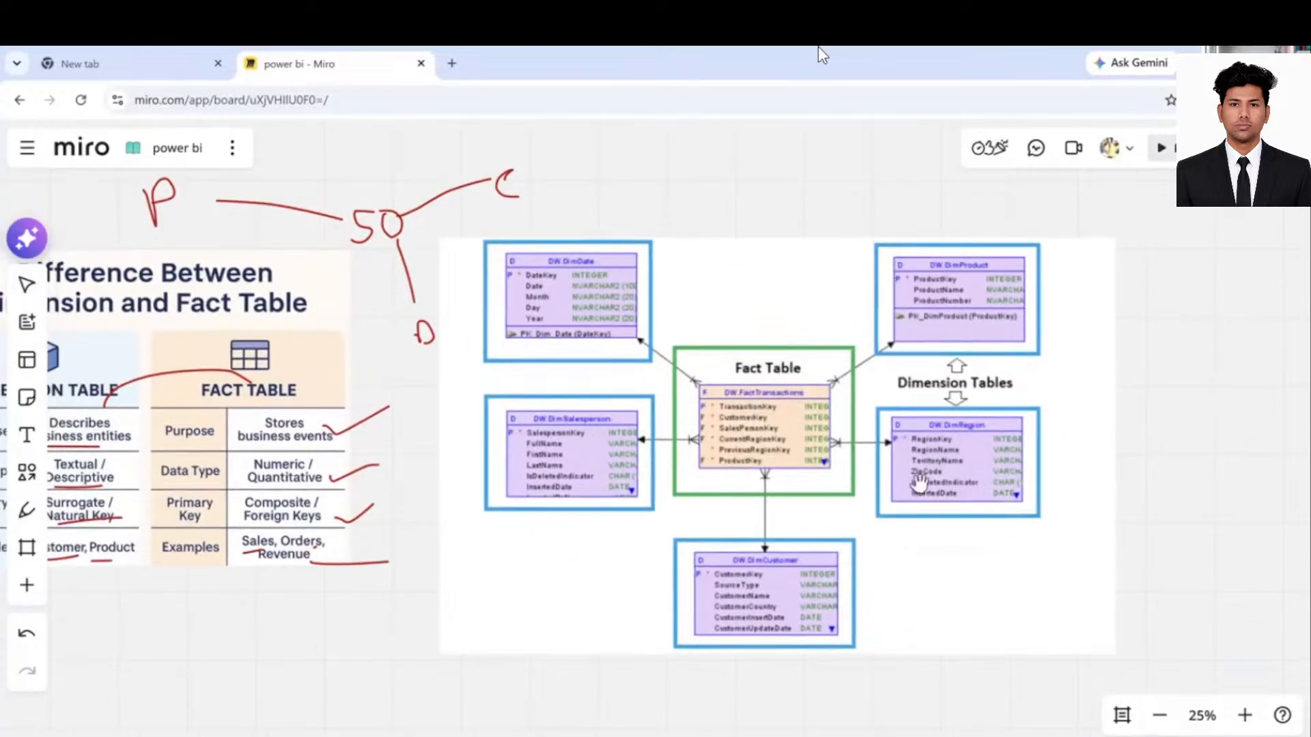
scroll(731, 293, left, 8)
scroll(730, 294, down, 6)
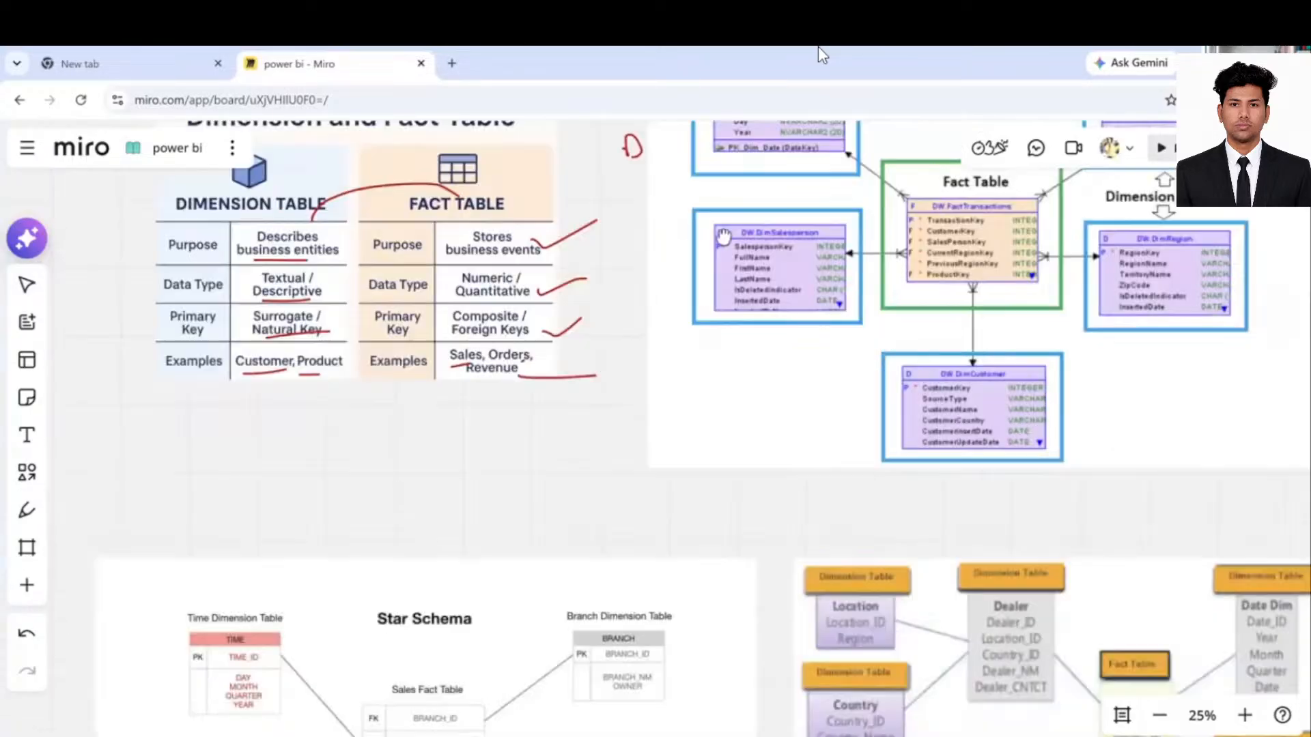
scroll(685, 217, down, 6)
scroll(645, 210, right, 3)
scroll(645, 210, down, 2)
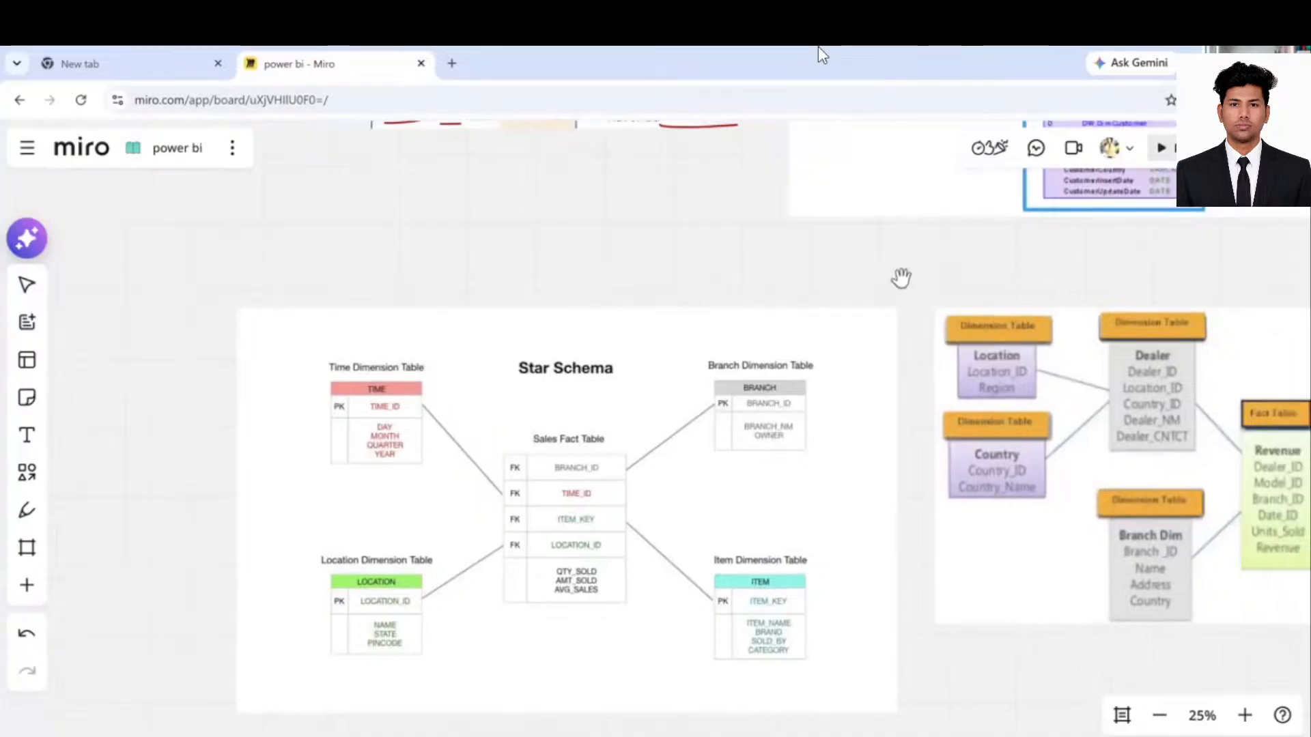
scroll(799, 241, right, 3)
scroll(798, 240, down, 2)
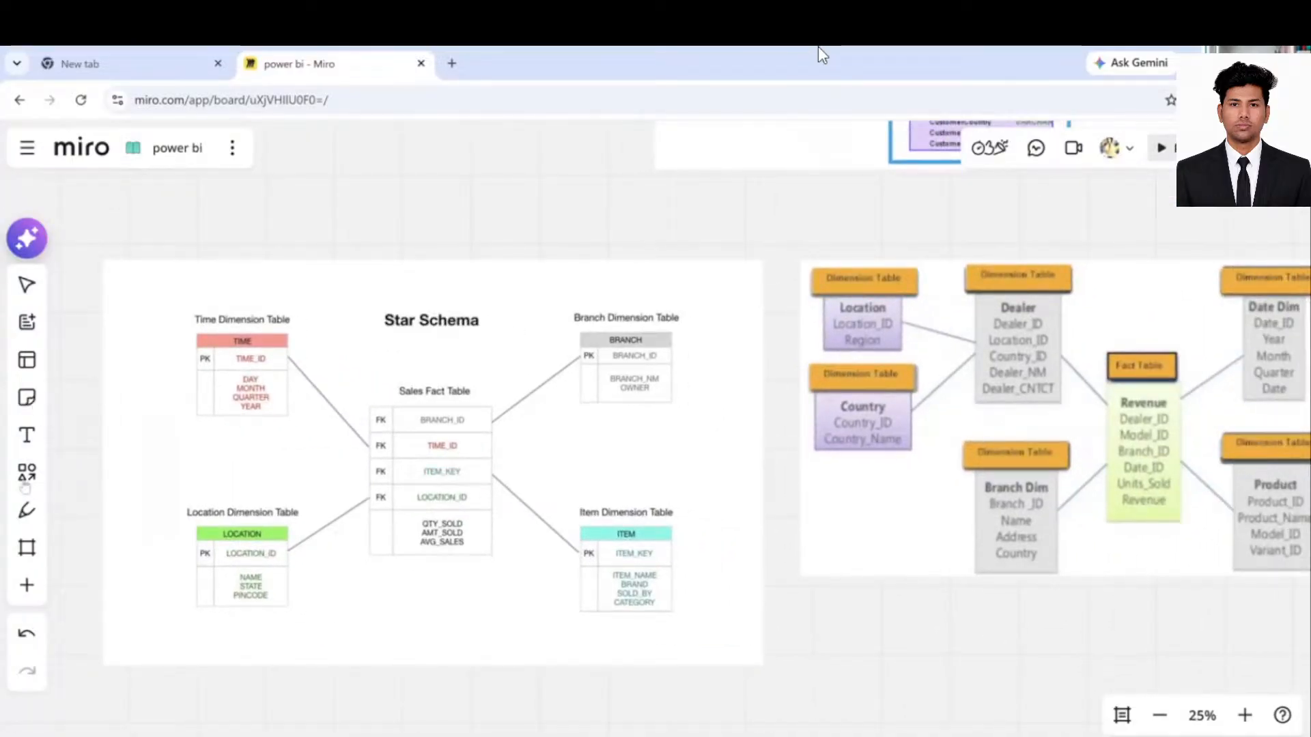
click(27, 510)
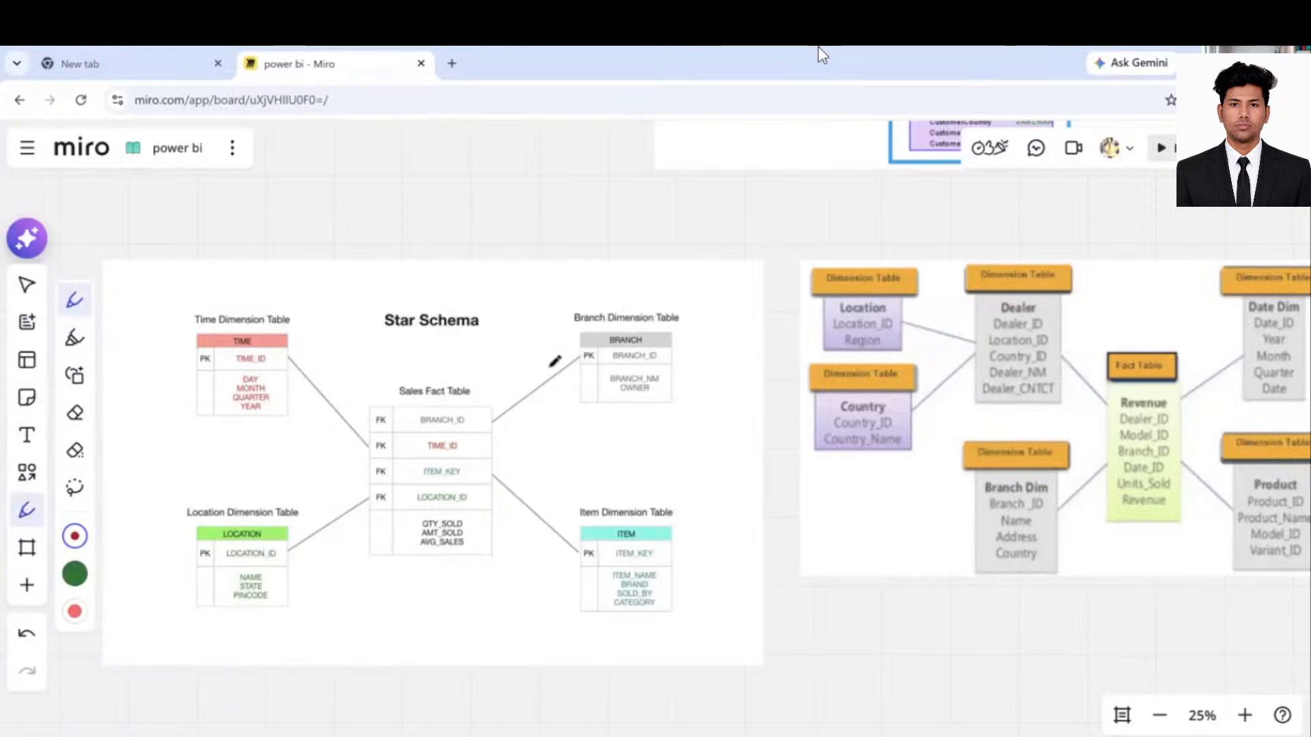
- Trace the Branch and Item links on the star schema in red and mark the Fact Table
drag(572, 359, 489, 425)
drag(490, 470, 576, 549)
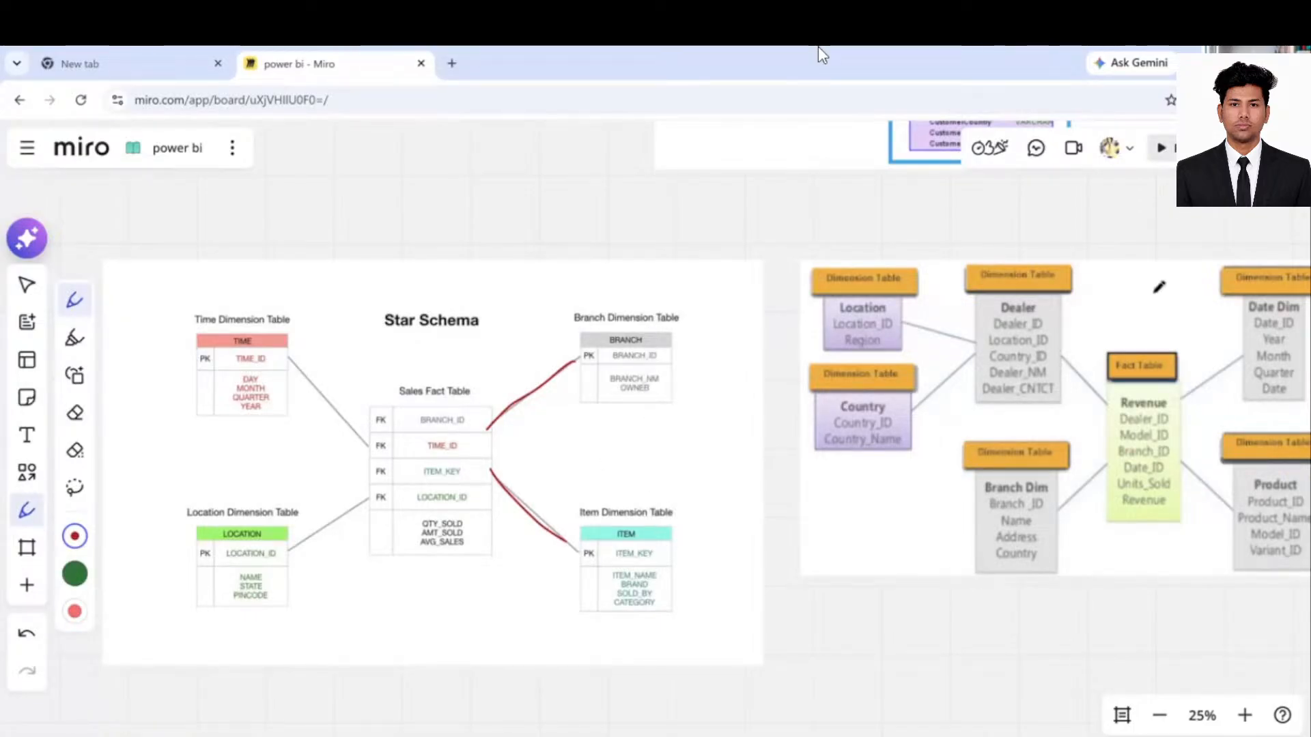
mouse_move(1123, 289)
mouse_down()
mouse_move(1148, 290)
mouse_move(1124, 310)
mouse_up()
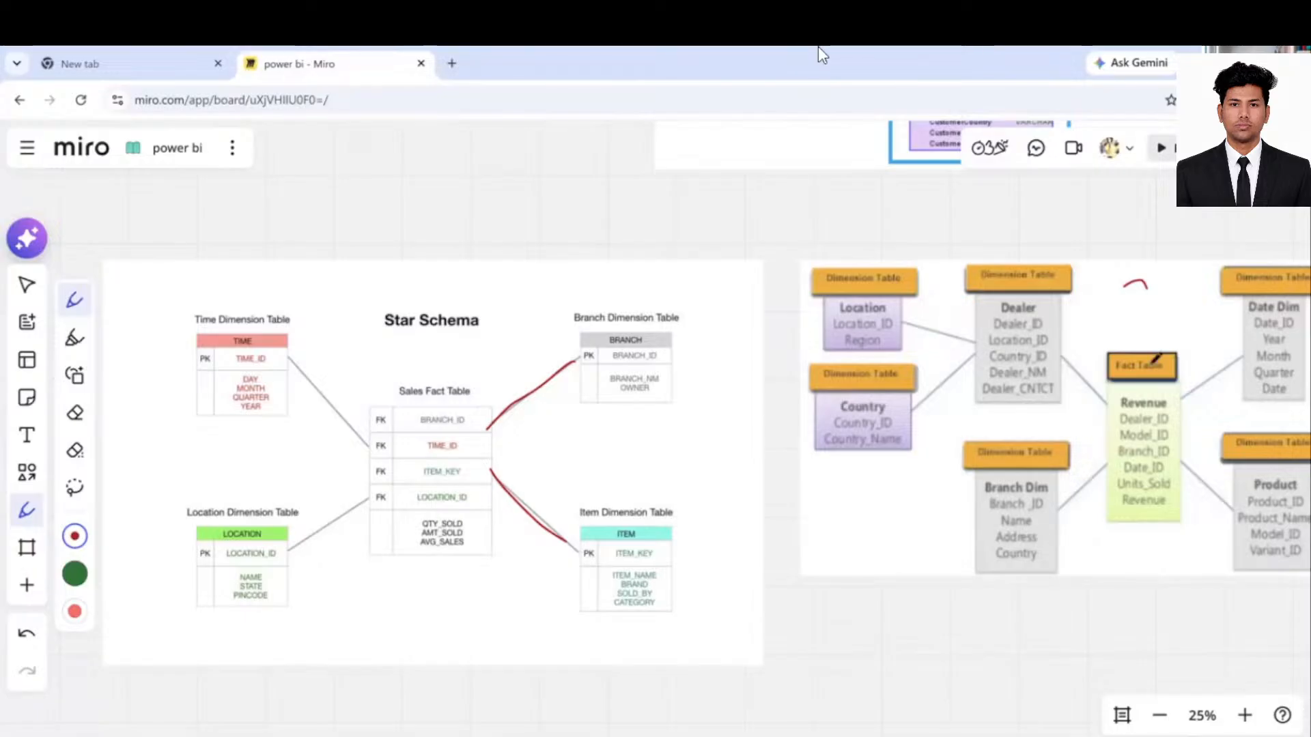
drag(1151, 365, 1195, 340)
- Mark the Dealer table, draw its links to Location and Country, and sketch a box beside the schema
drag(997, 308, 1025, 298)
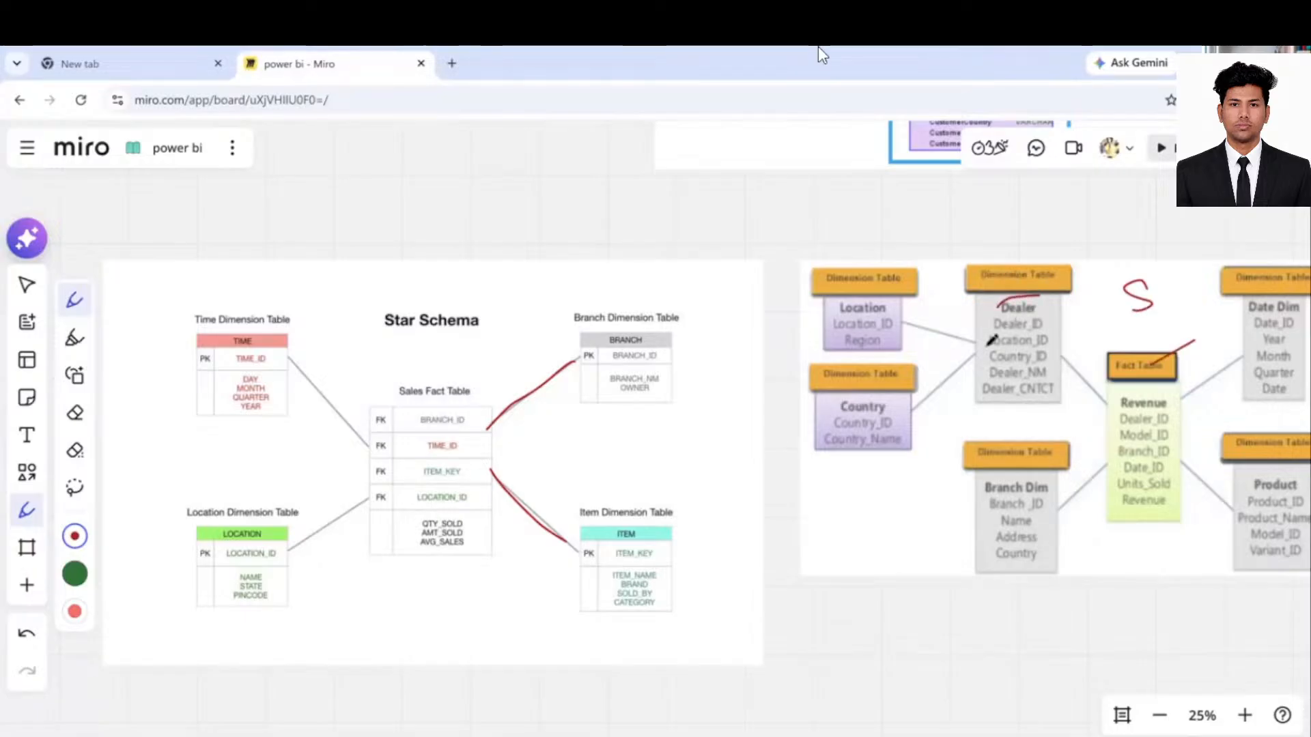
mouse_move(925, 328)
mouse_down()
mouse_move(985, 346)
mouse_move(944, 405)
mouse_up()
drag(928, 292, 887, 307)
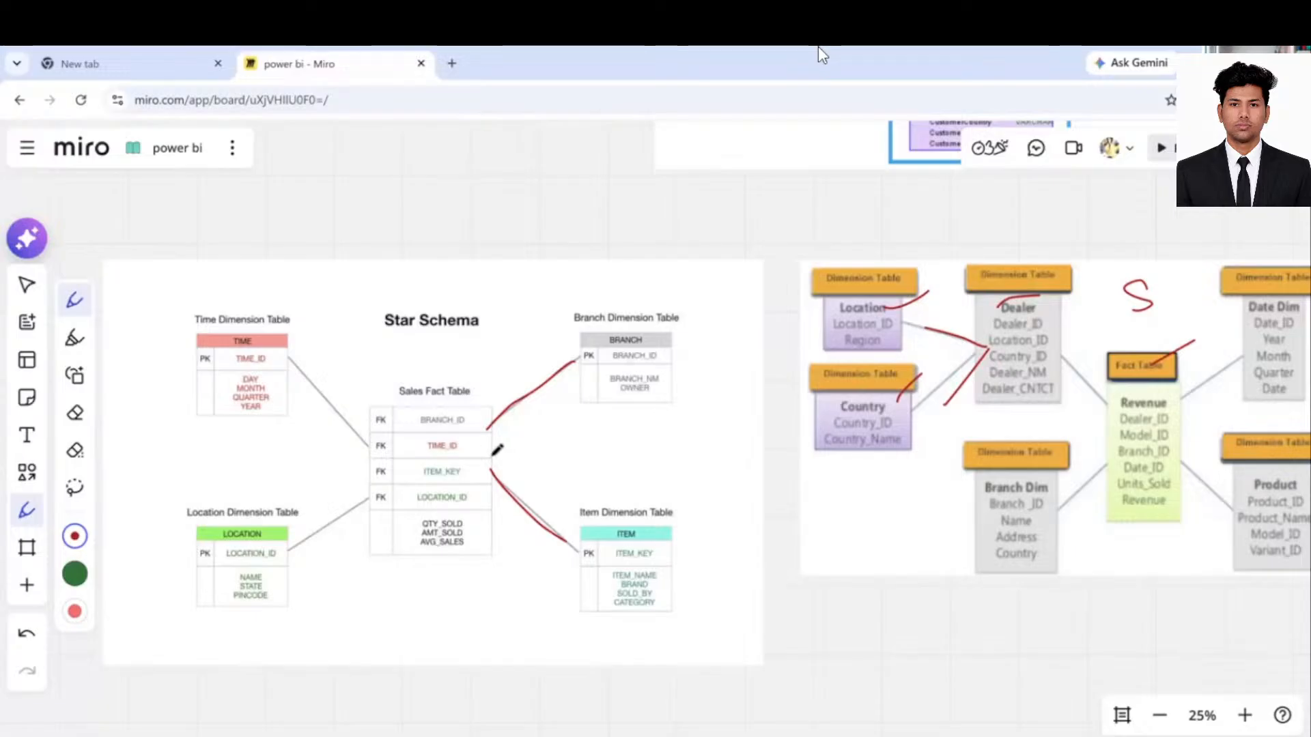
mouse_move(716, 418)
mouse_down()
mouse_move(725, 513)
mouse_move(742, 516)
mouse_move(778, 415)
mouse_move(723, 408)
mouse_move(730, 436)
mouse_move(699, 412)
mouse_up()
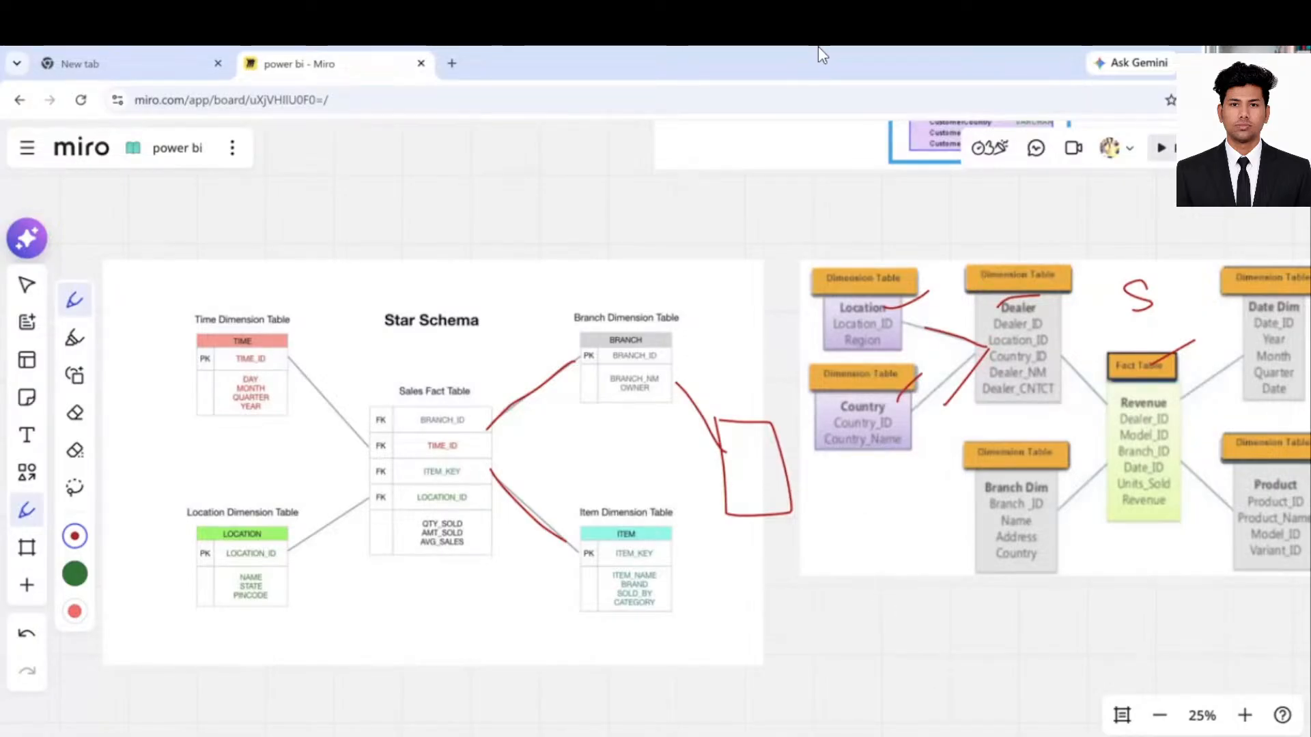
key(alt+Tab)
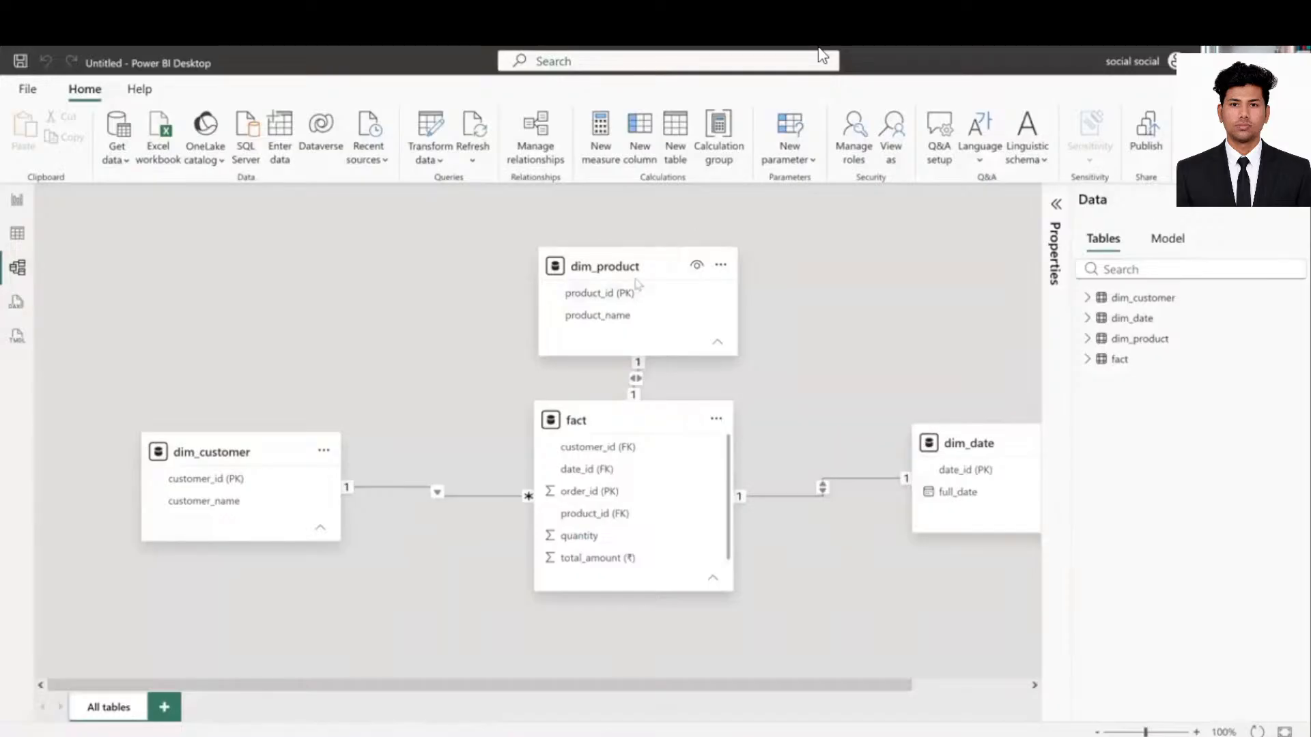
- Reposition the dim_product and fact cards and review the three active relationships to fact
drag(621, 260, 570, 215)
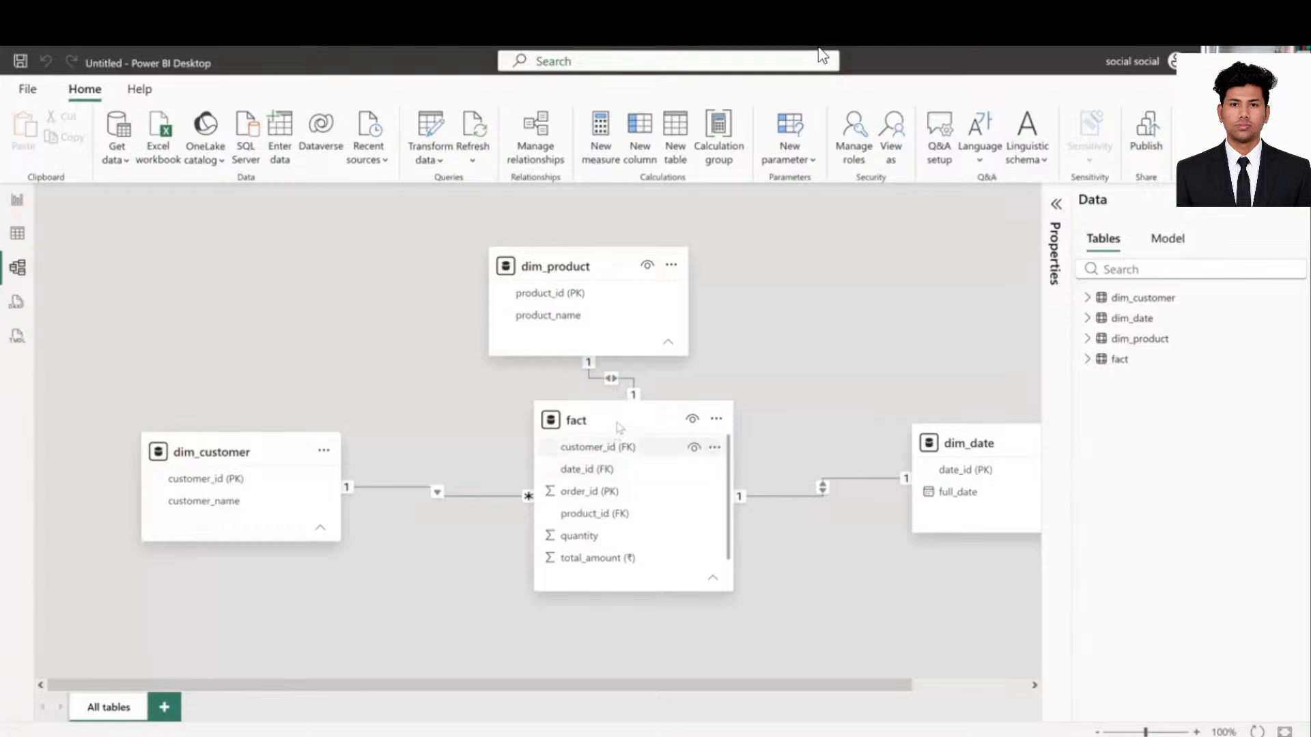
drag(601, 451, 570, 480)
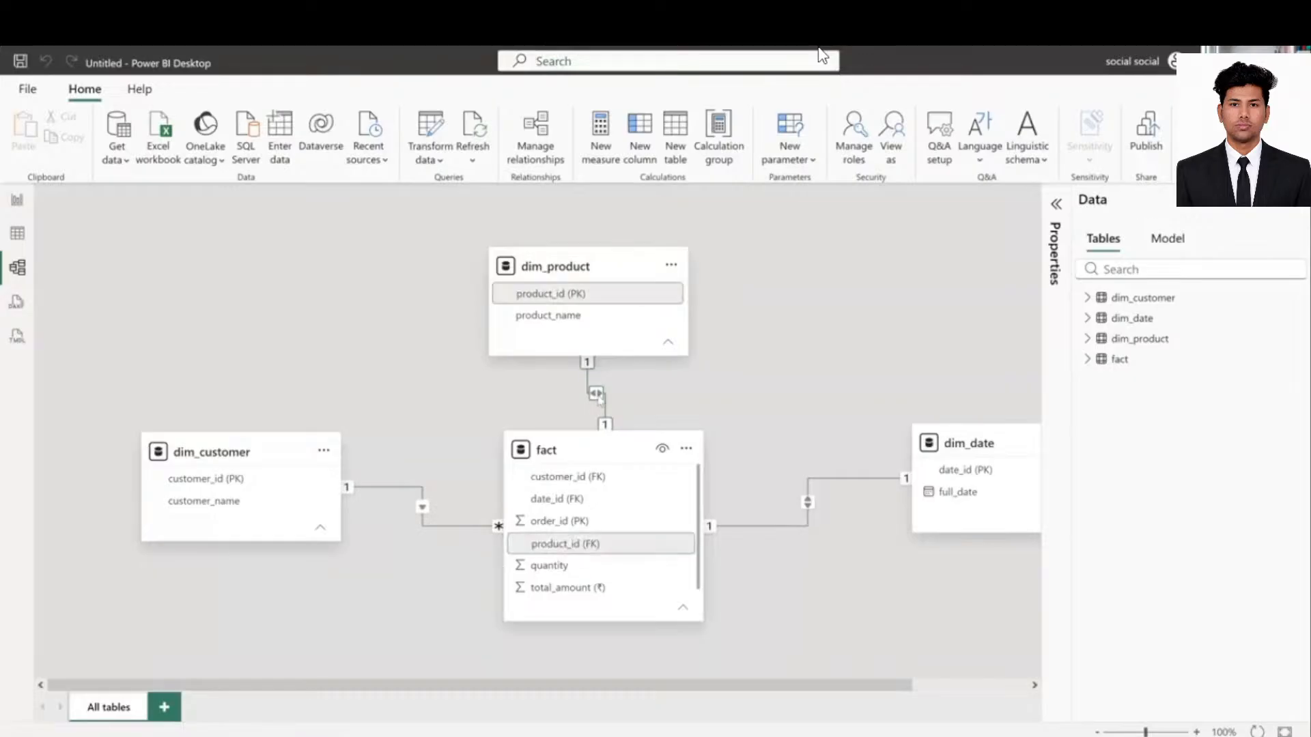
click(598, 399)
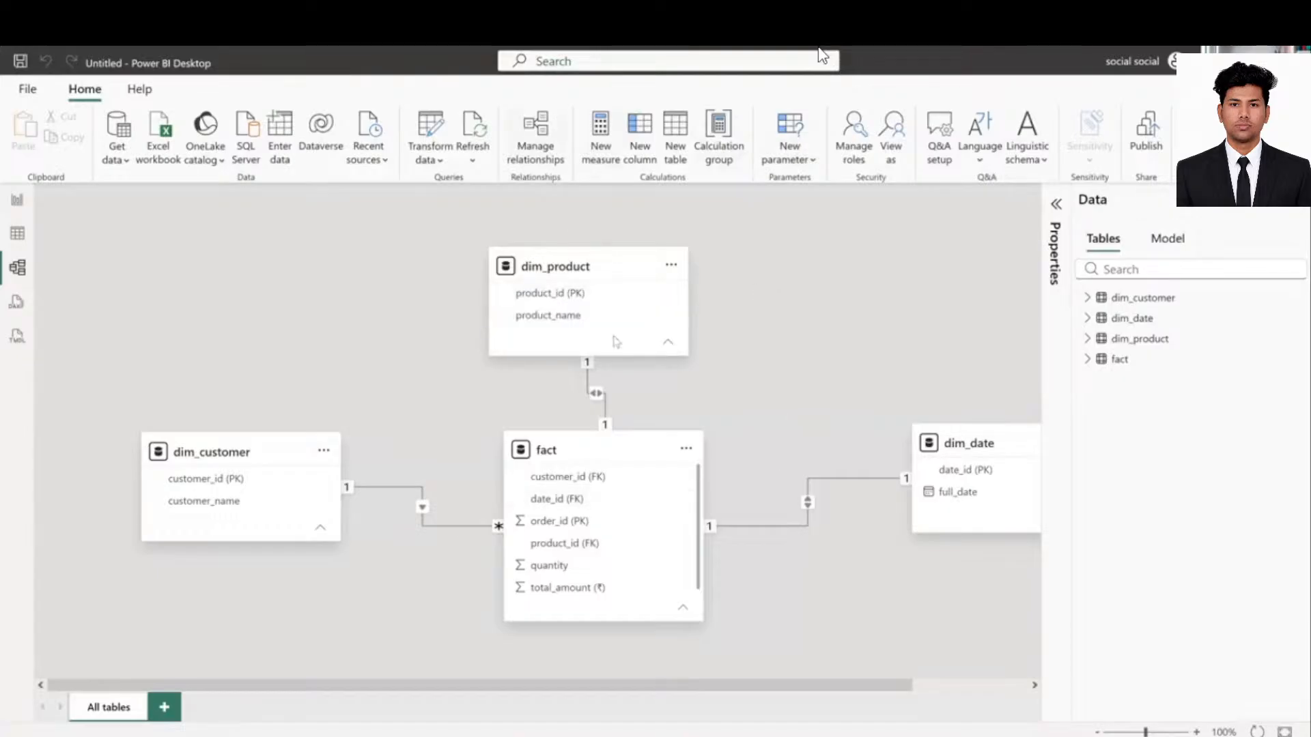
click(598, 394)
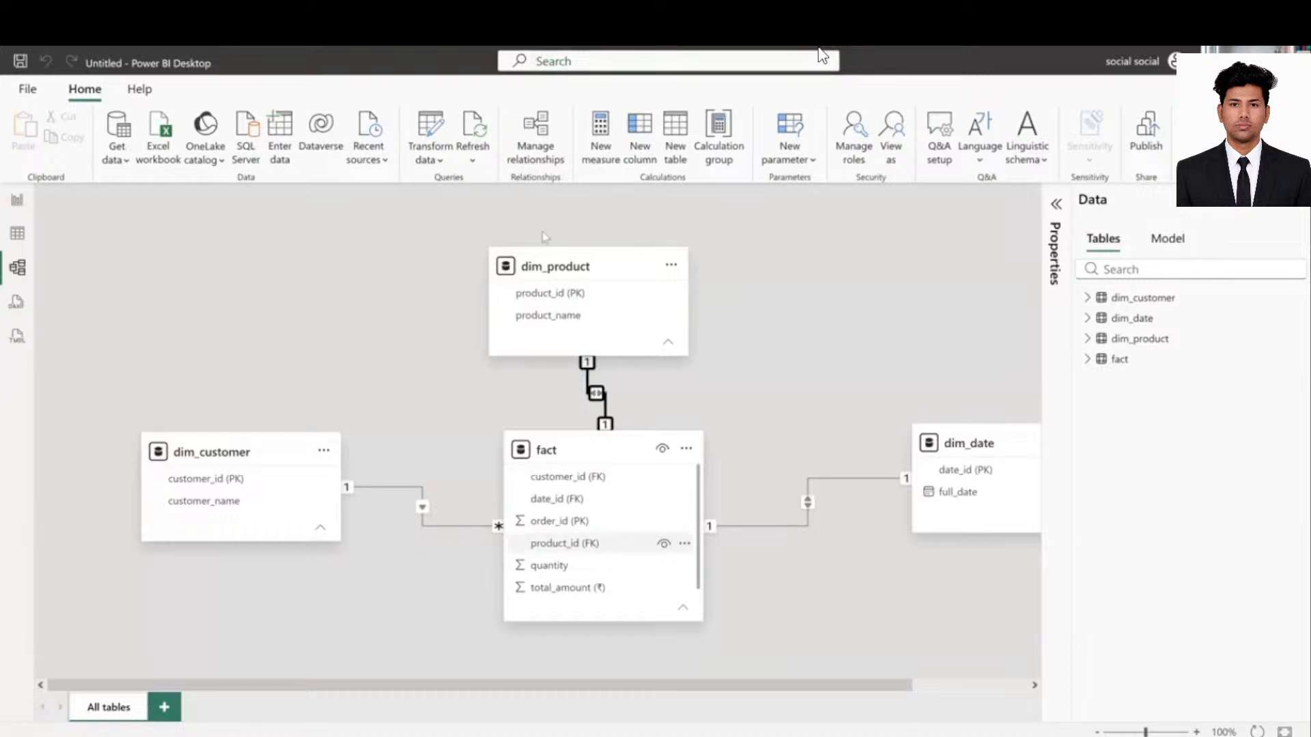
click(544, 144)
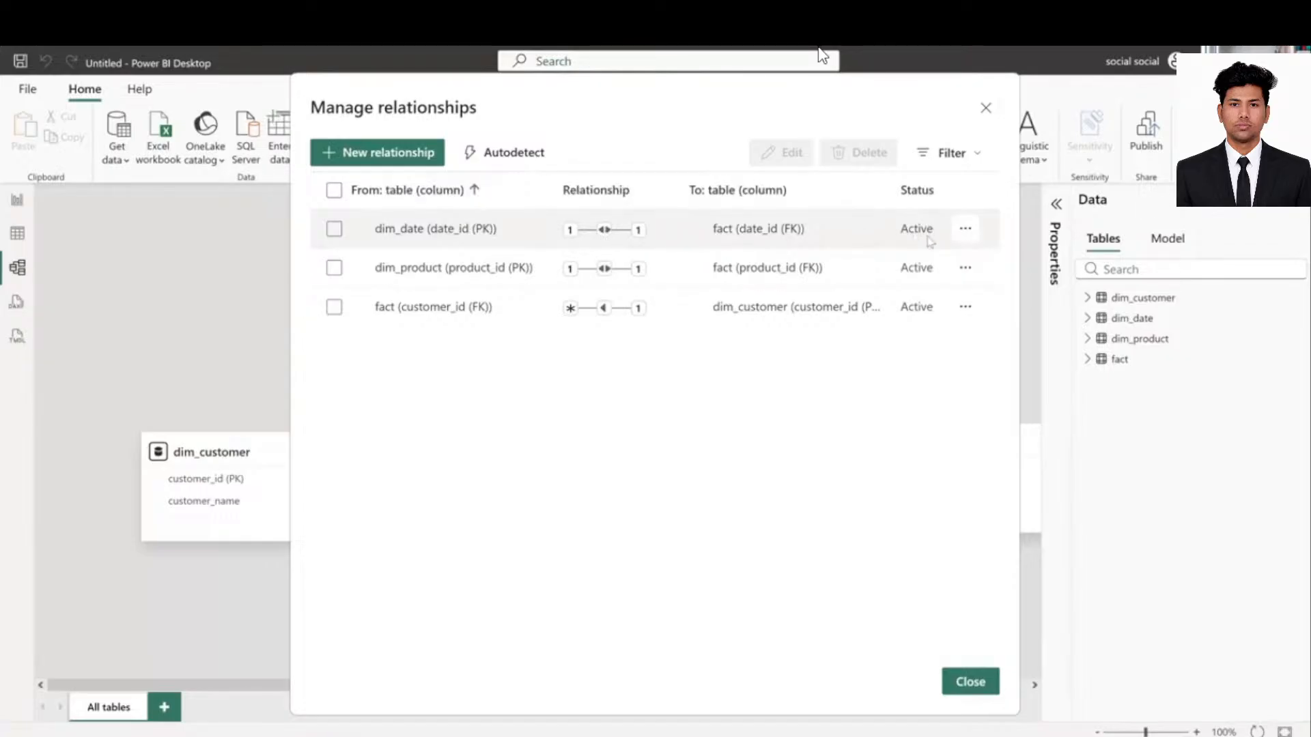
click(964, 228)
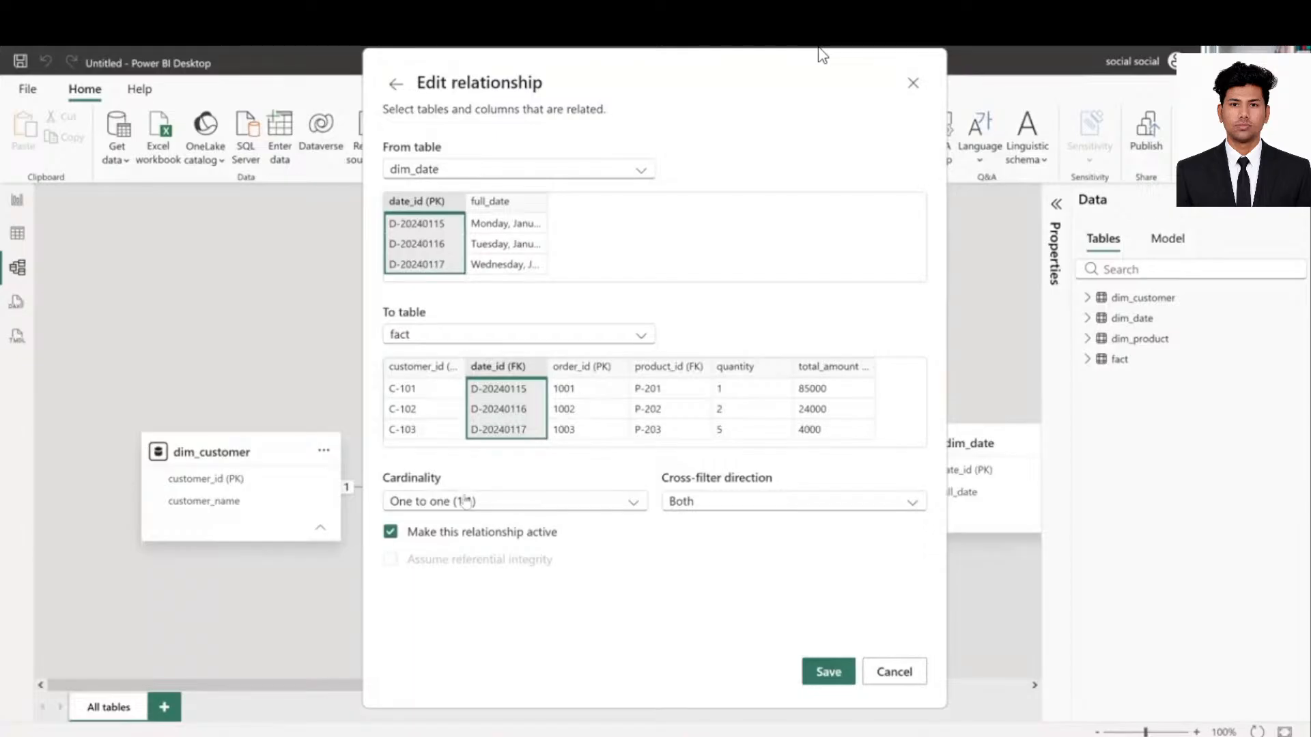
click(582, 509)
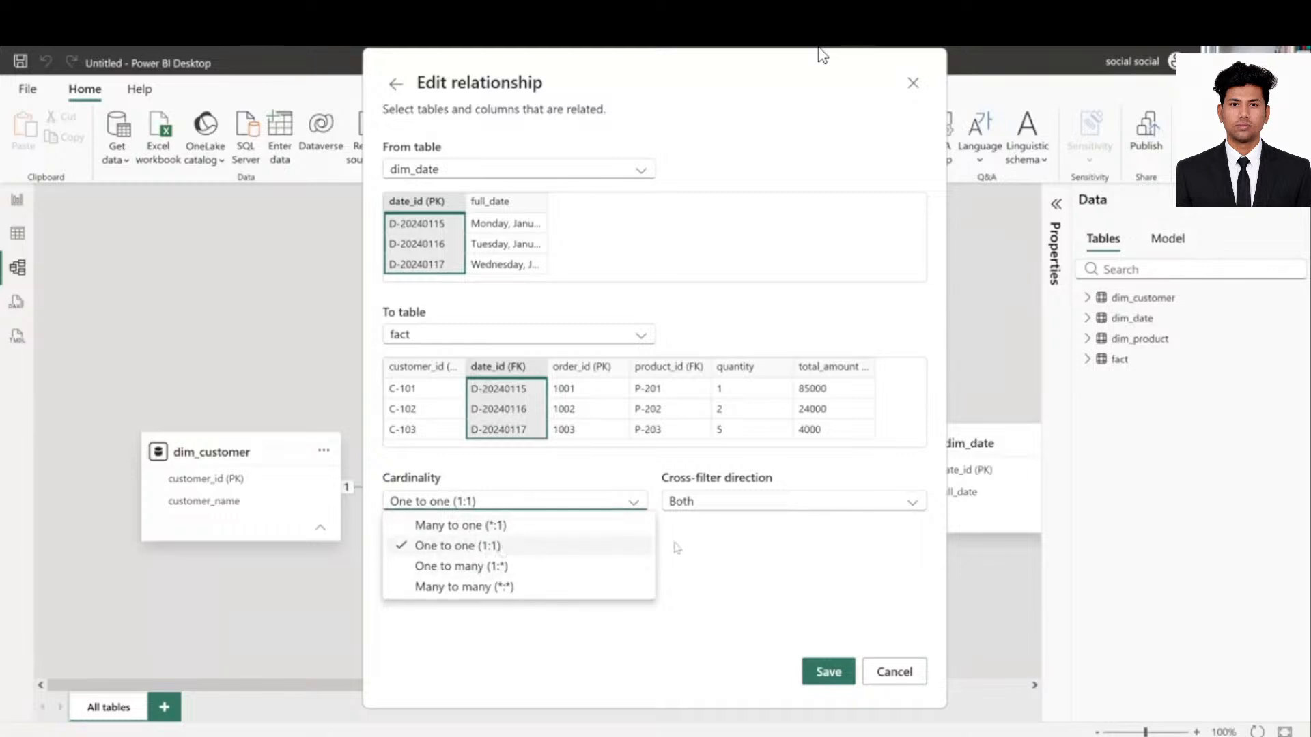
click(703, 553)
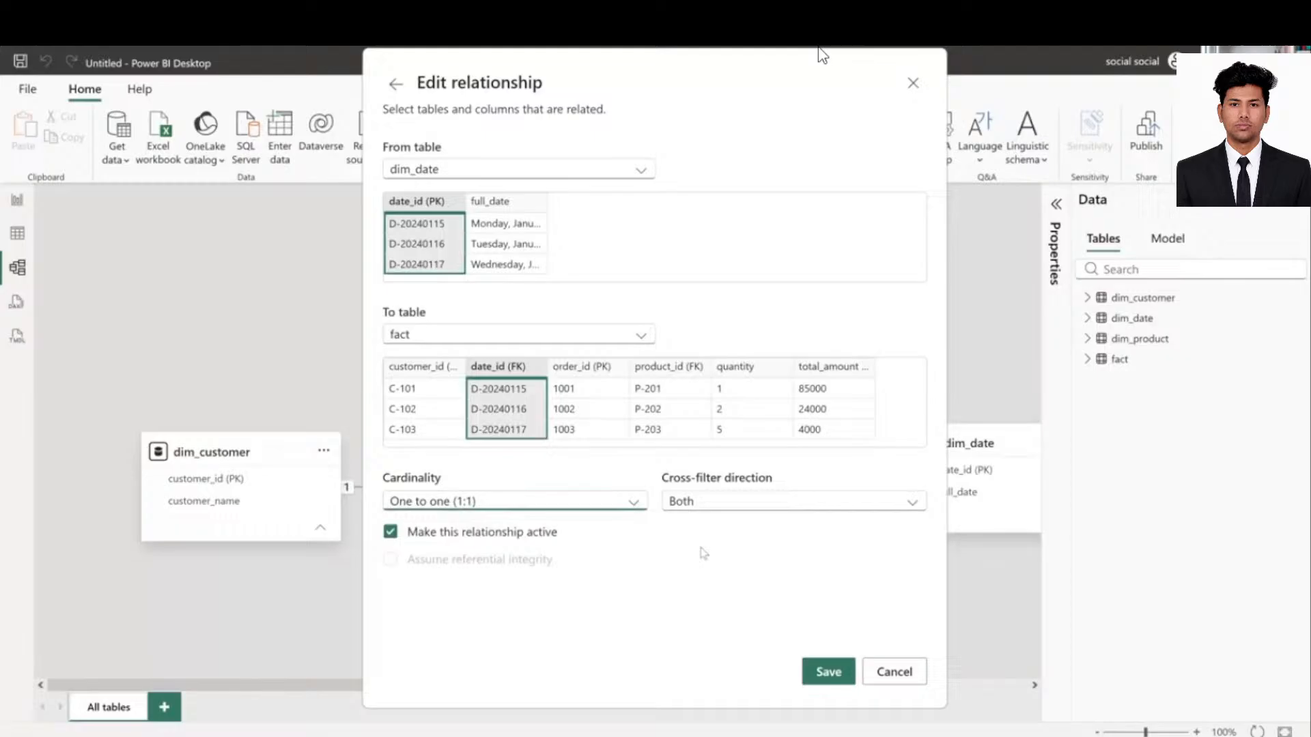
click(712, 505)
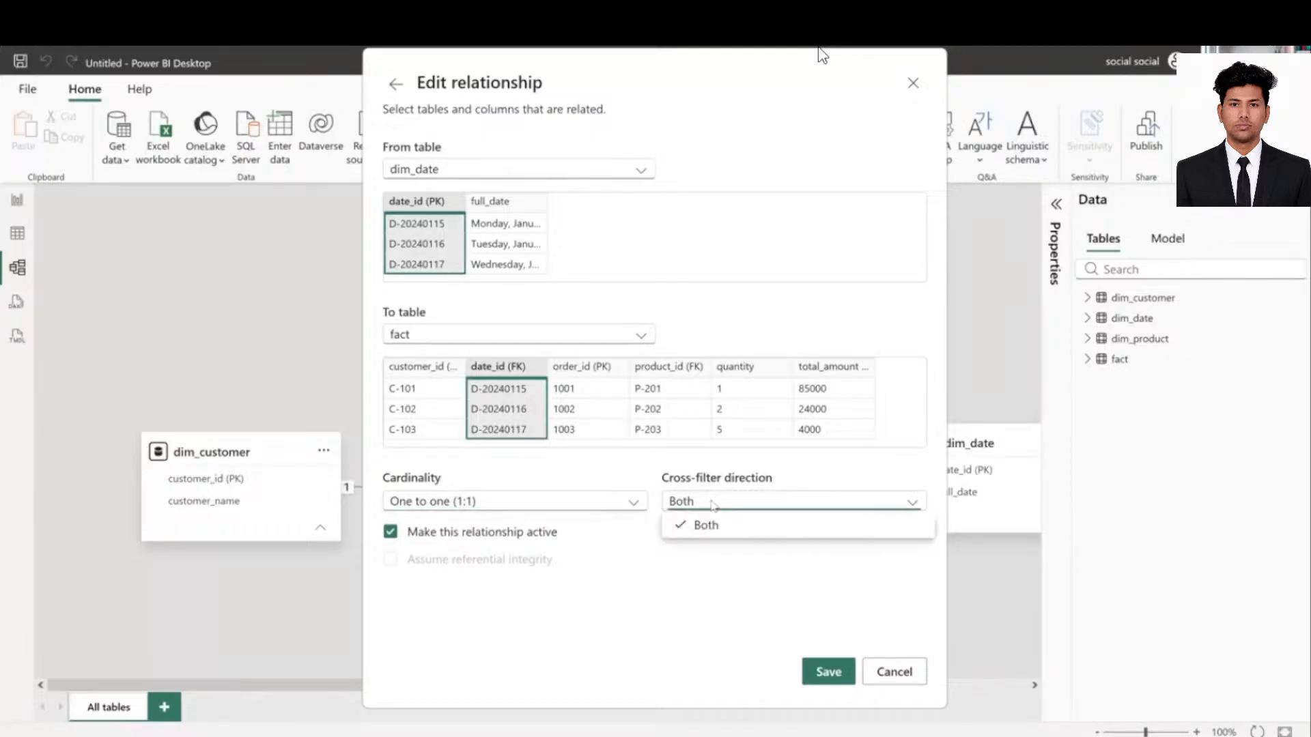
click(708, 506)
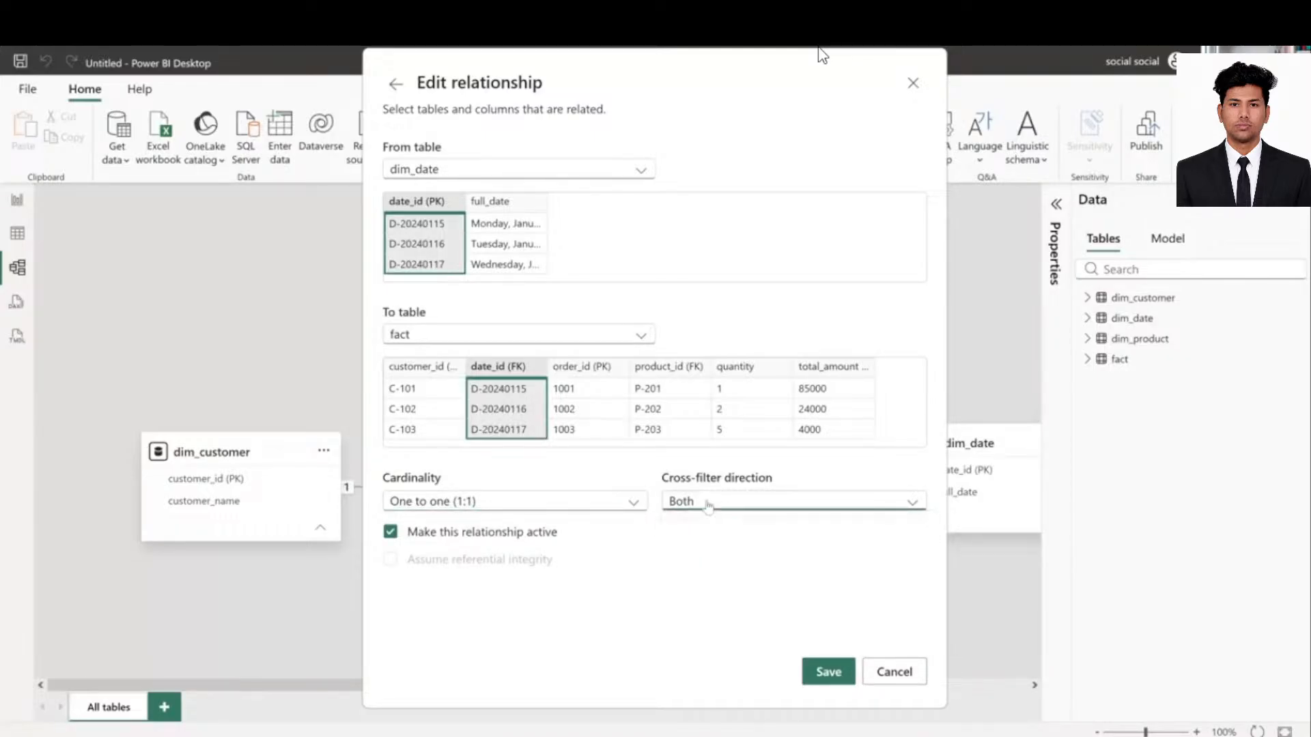
click(822, 673)
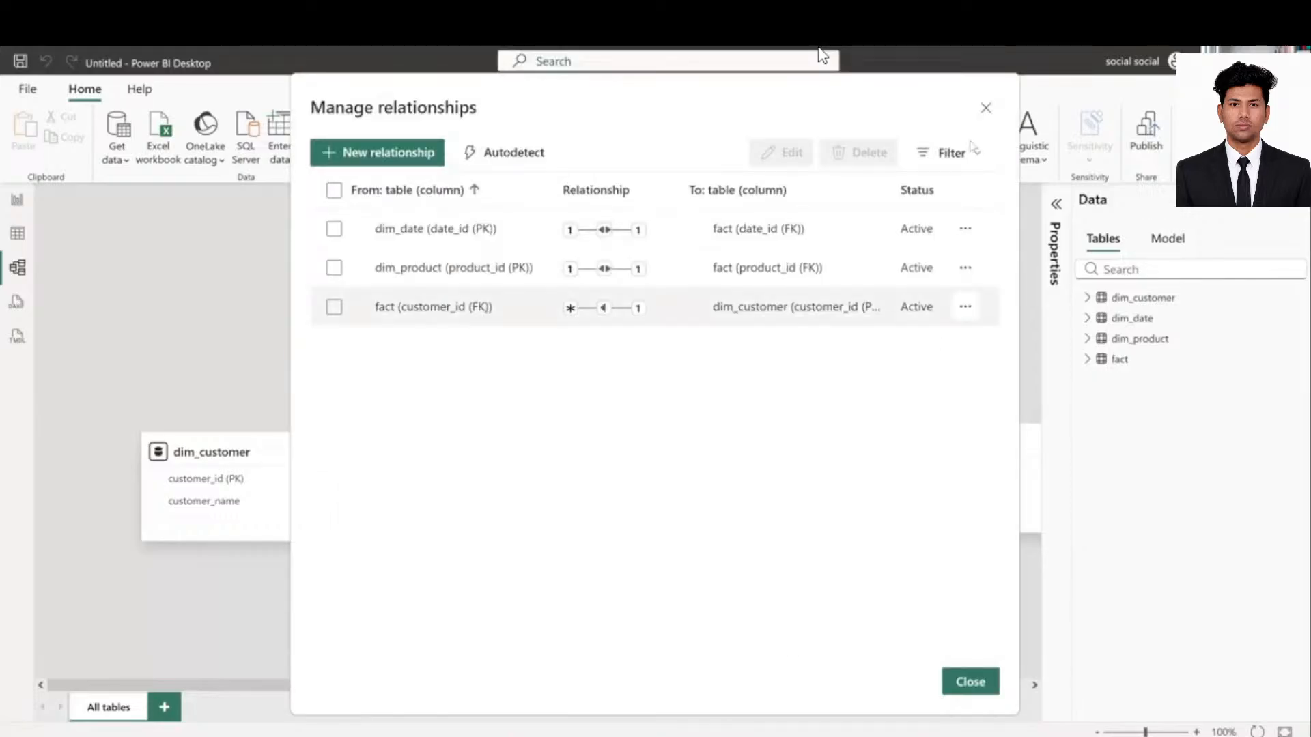
- Delete the dim_customer–fact relationship, then recreate it one-to-many by dragging customer_id onto fact
click(985, 110)
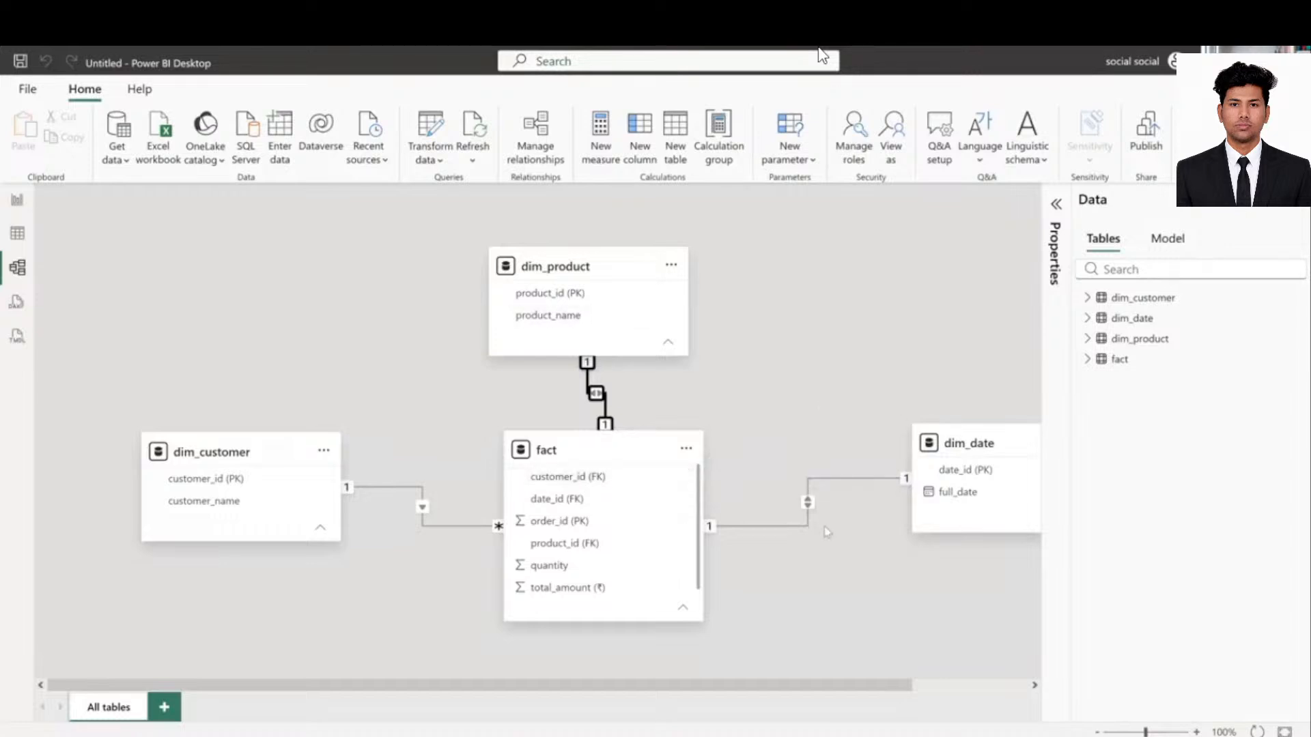
click(403, 491)
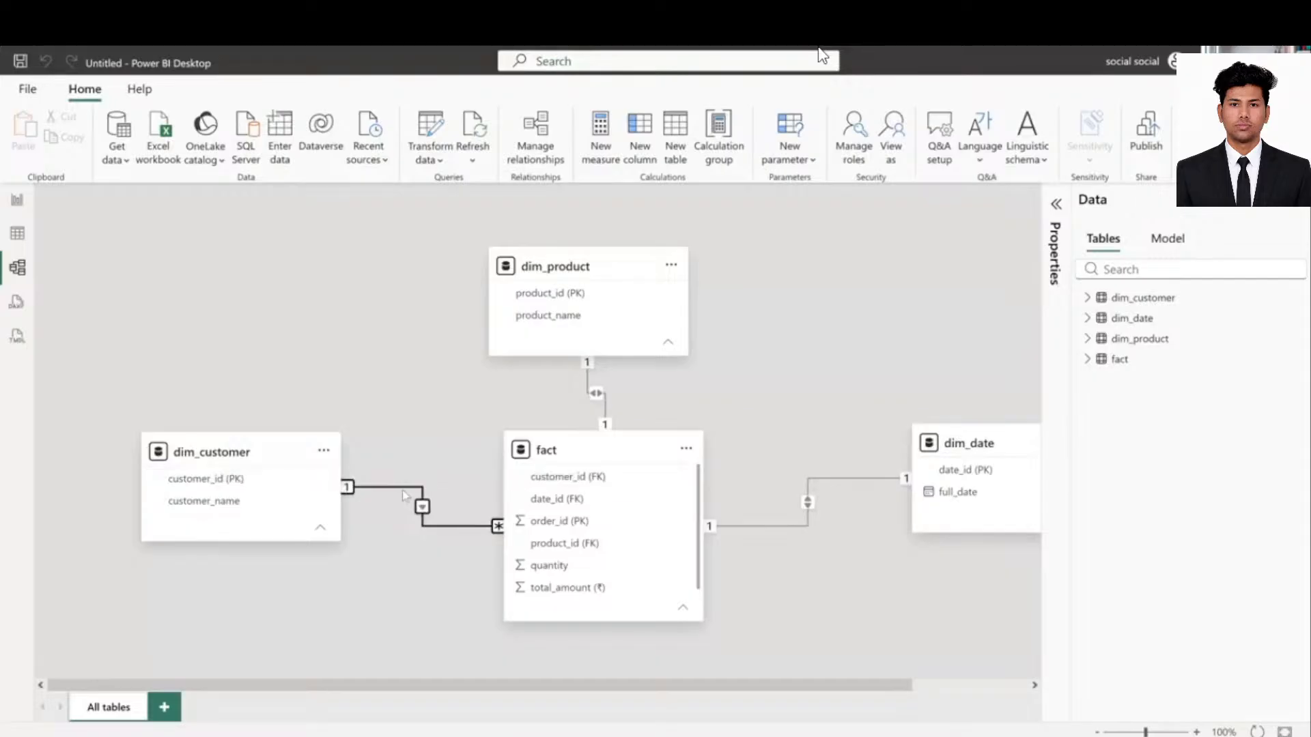
key(Delete)
click(749, 470)
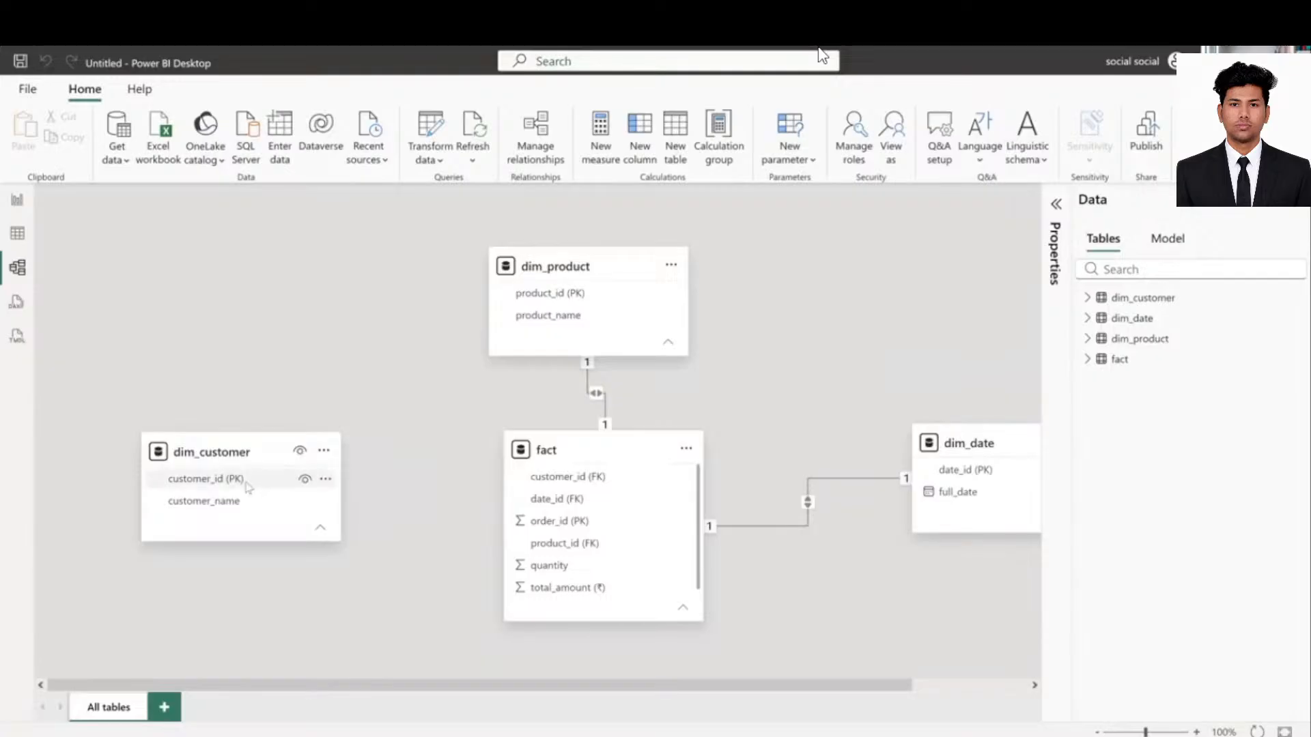
drag(211, 484, 573, 478)
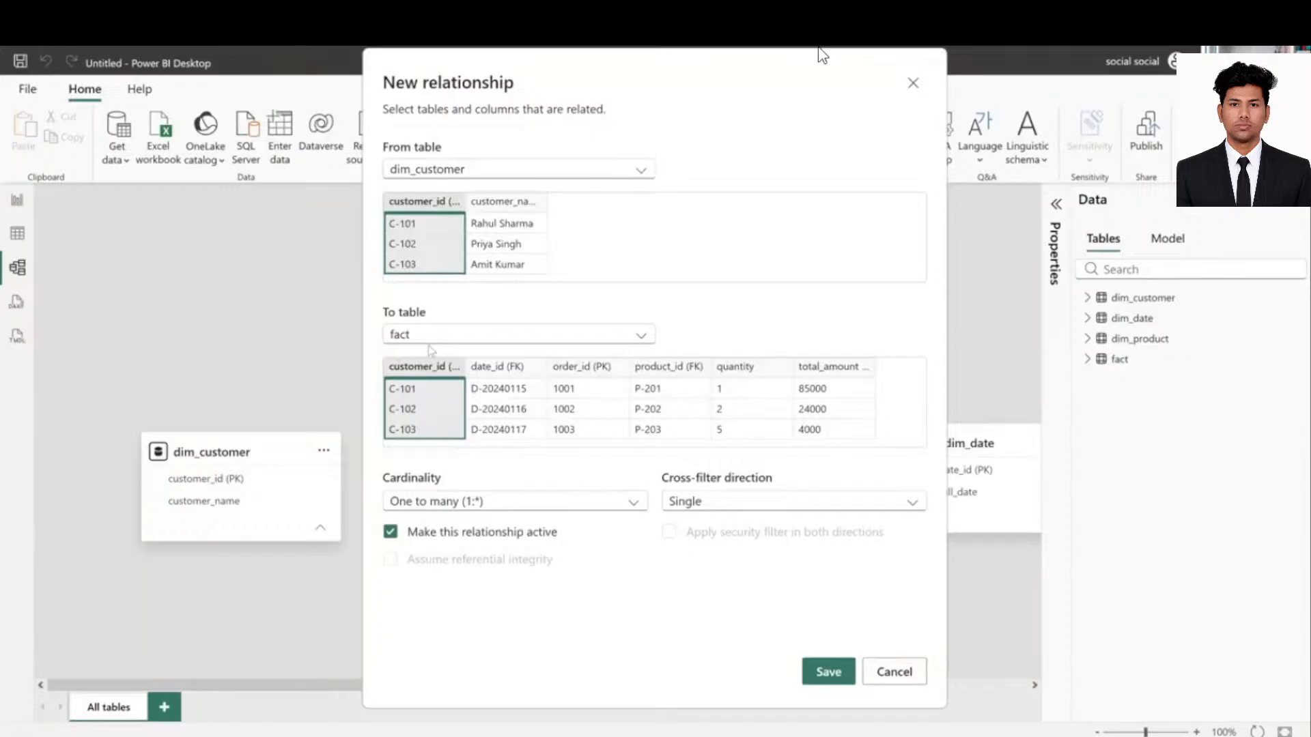
click(805, 665)
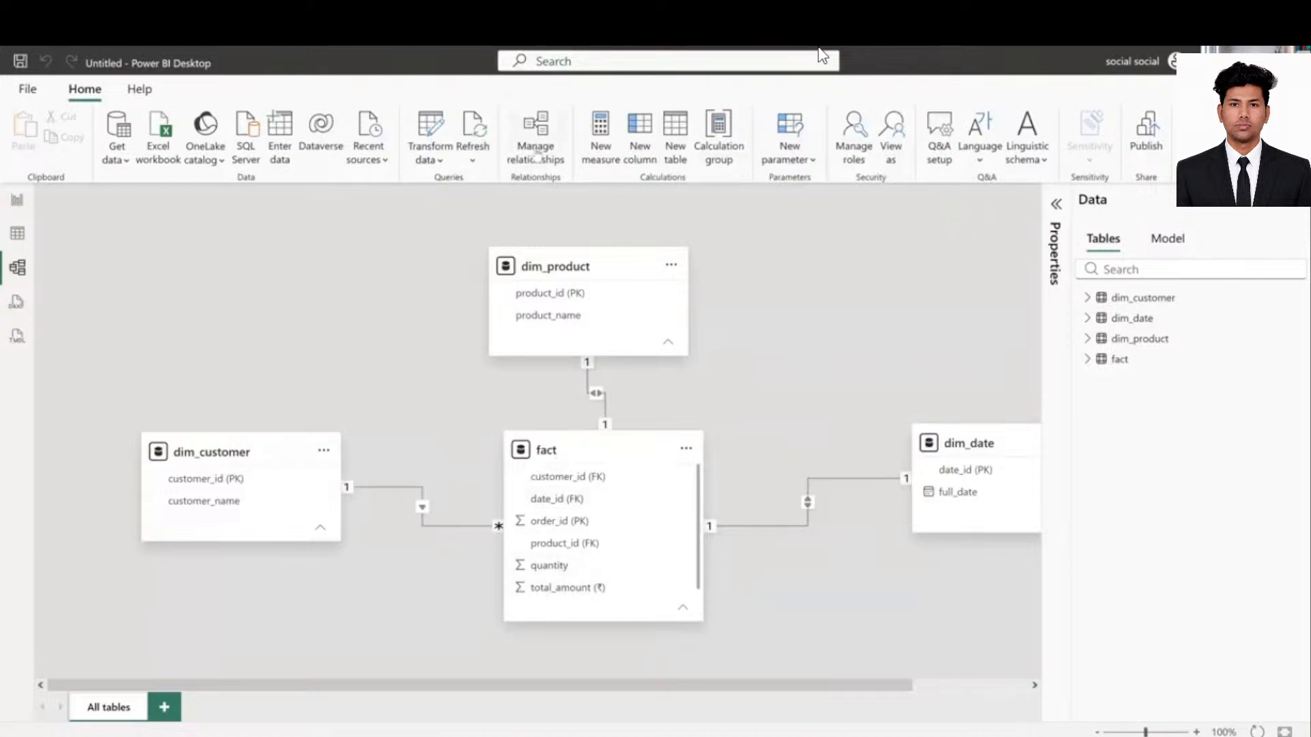
- Delete the recreated customer relationship again and check the remaining relationships
click(405, 497)
key(Delete)
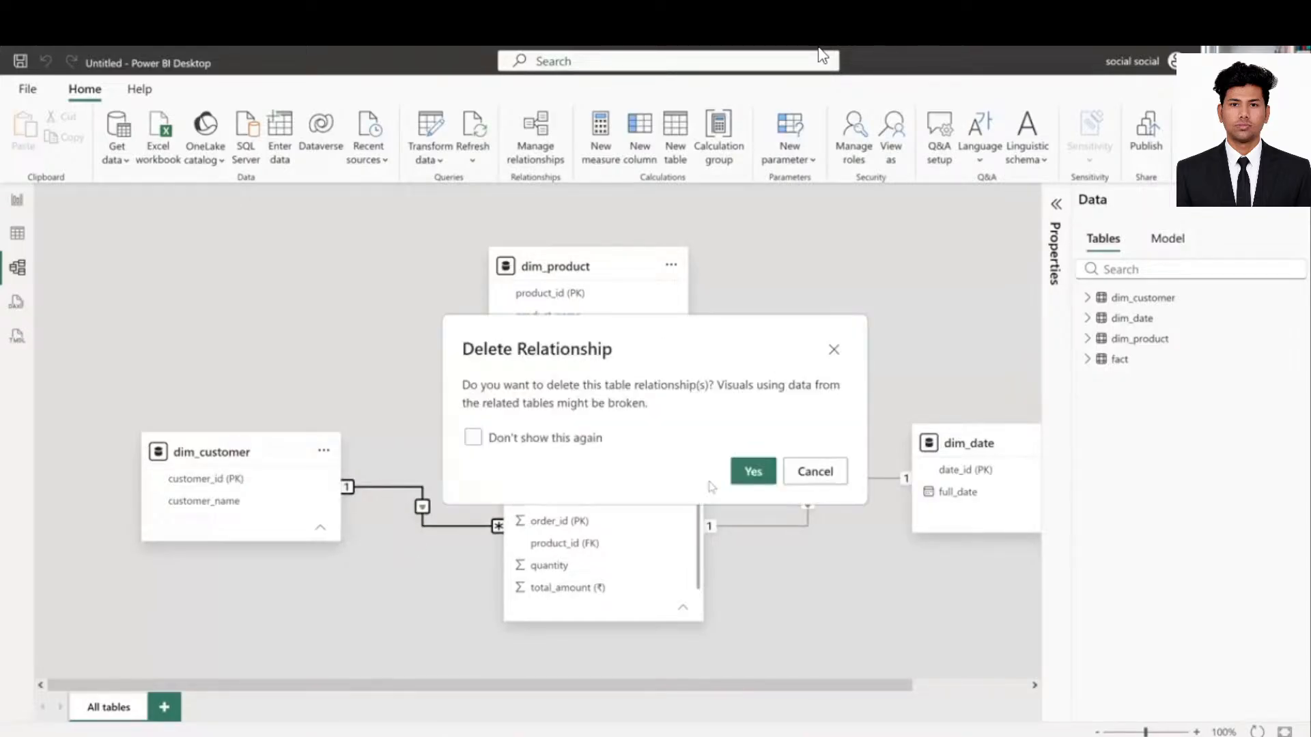
click(753, 471)
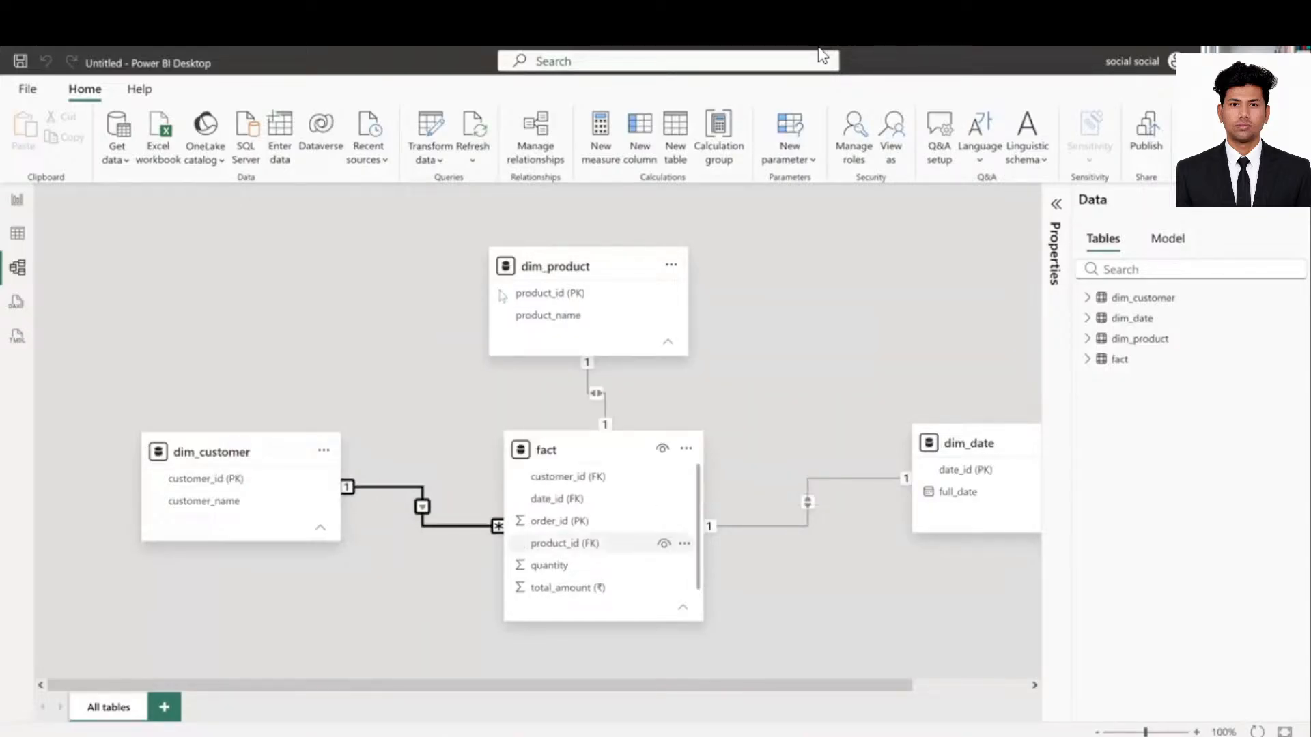
click(536, 141)
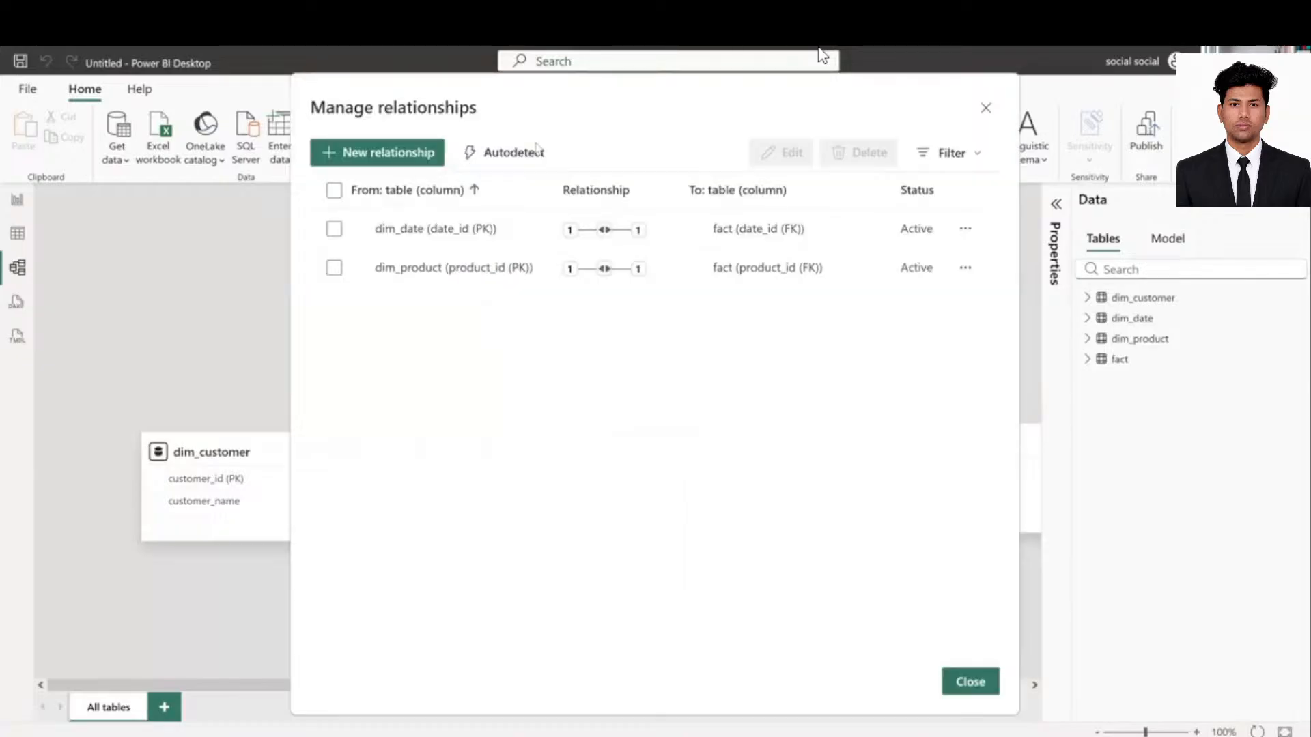
click(376, 161)
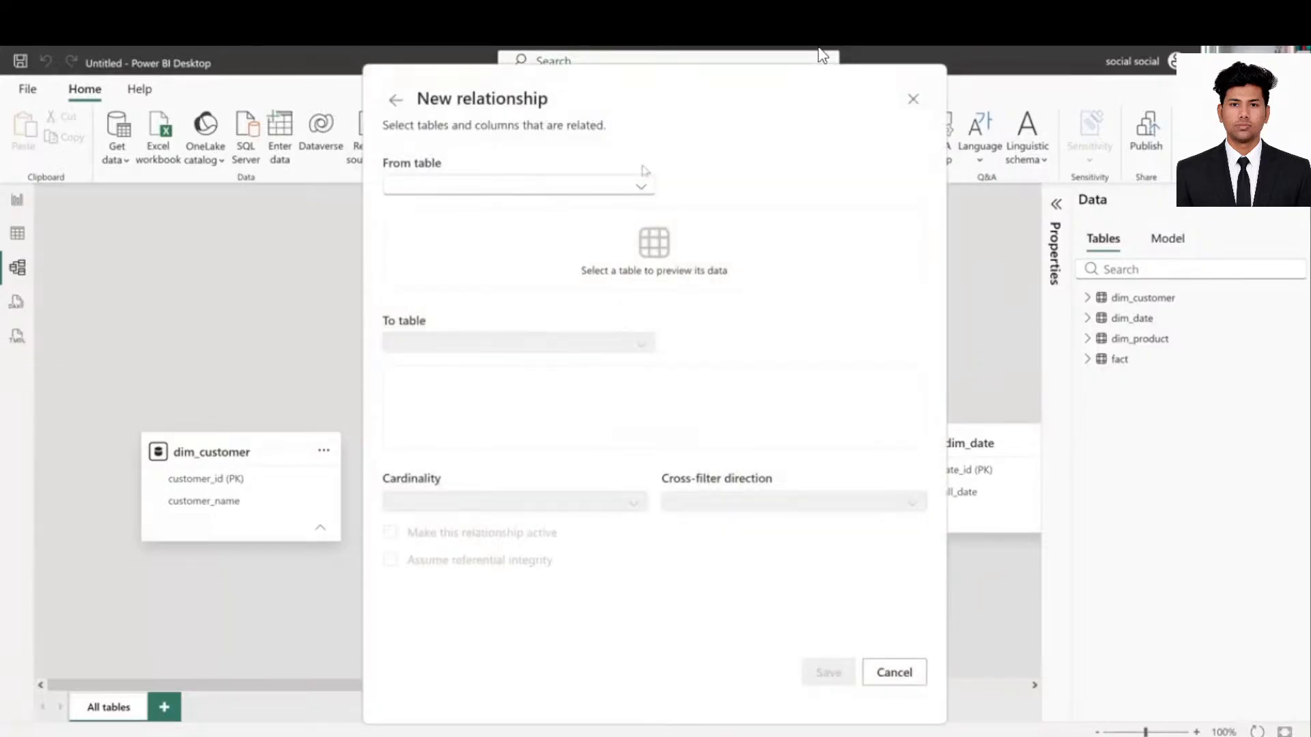
- Create a one-to-many relationship from dim_customer to fact on customer_id and confirm it's active
click(642, 185)
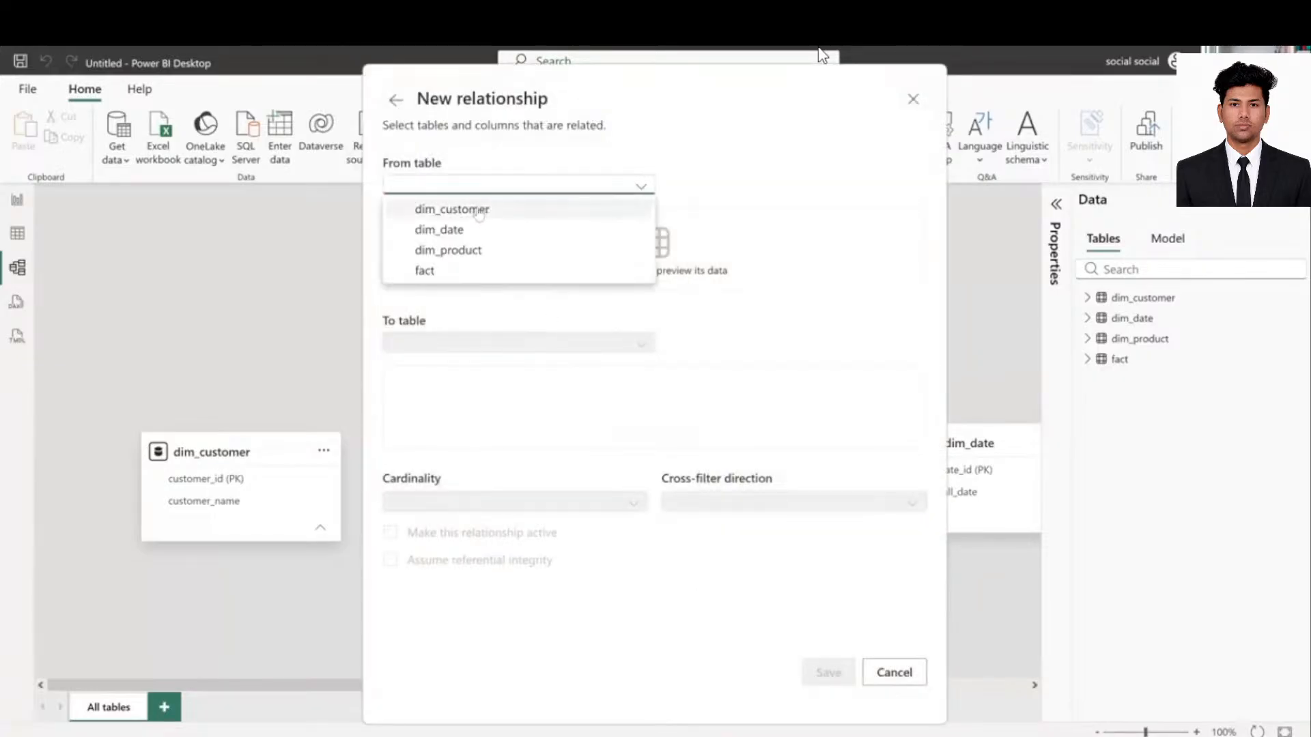
click(453, 210)
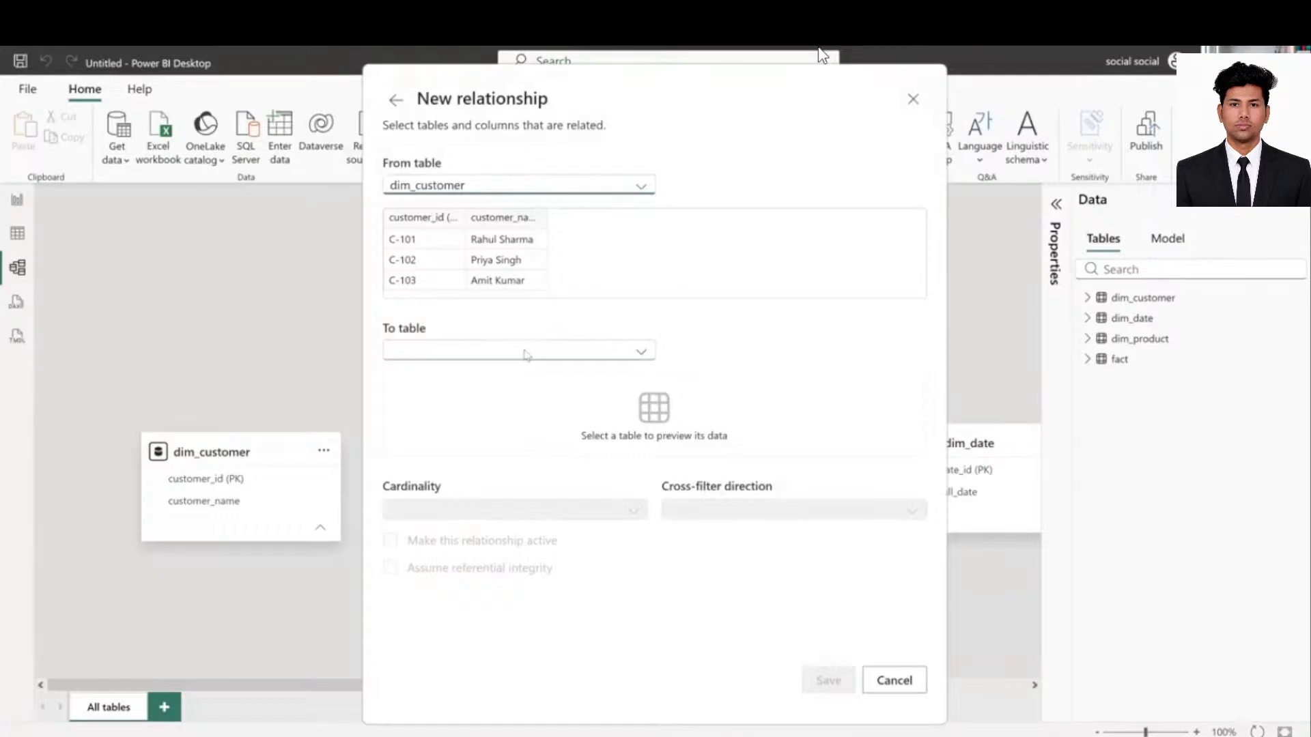
click(526, 355)
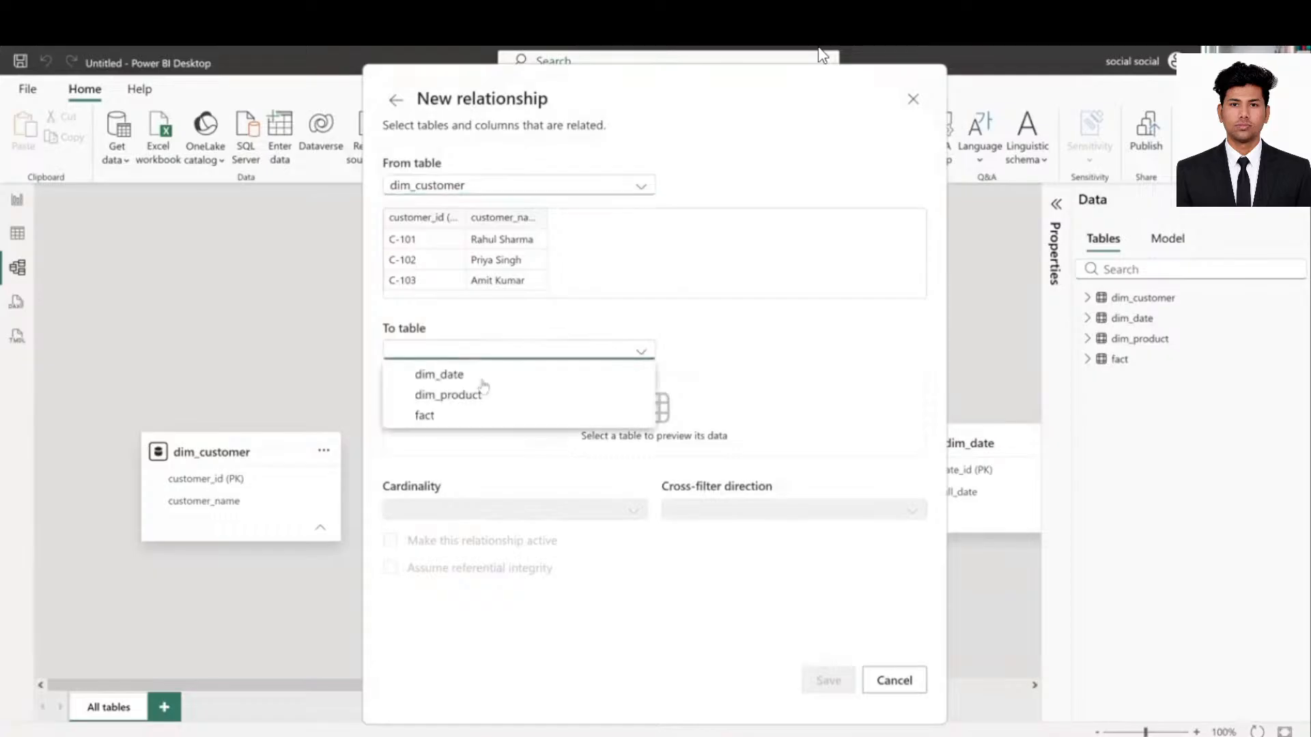
click(462, 419)
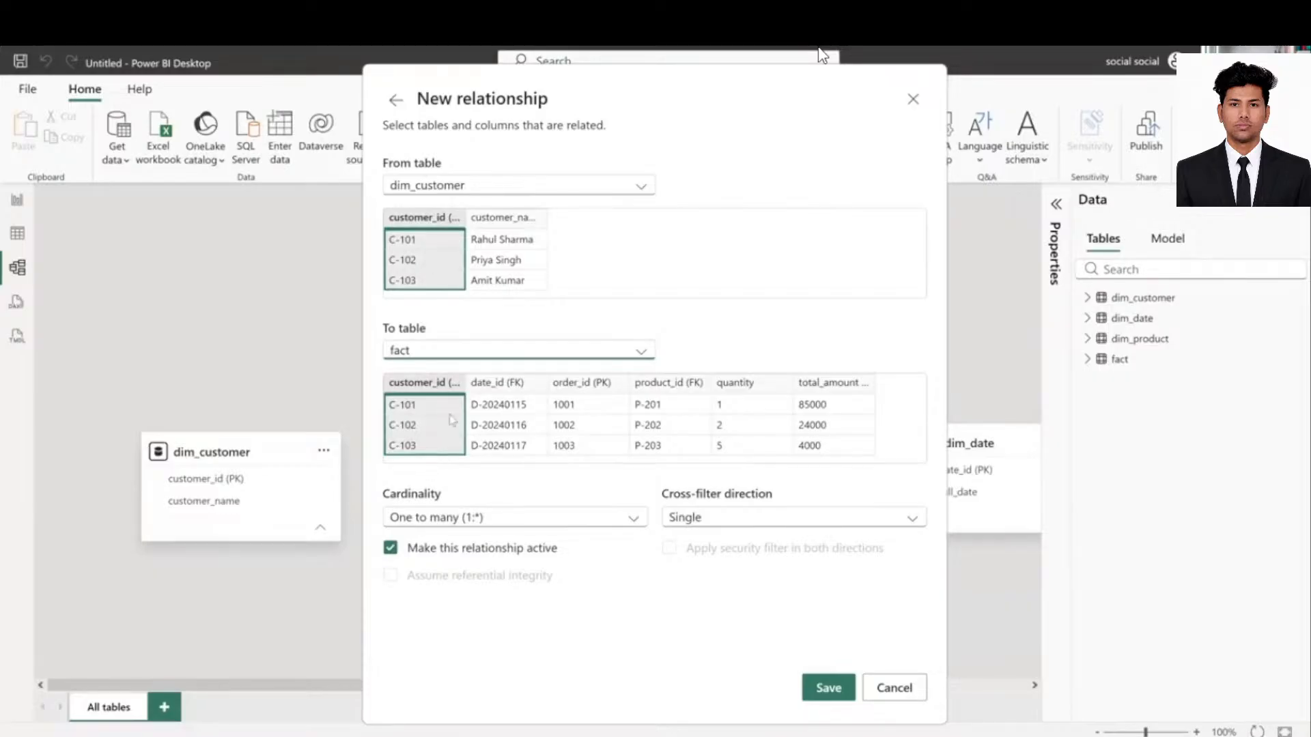
click(828, 689)
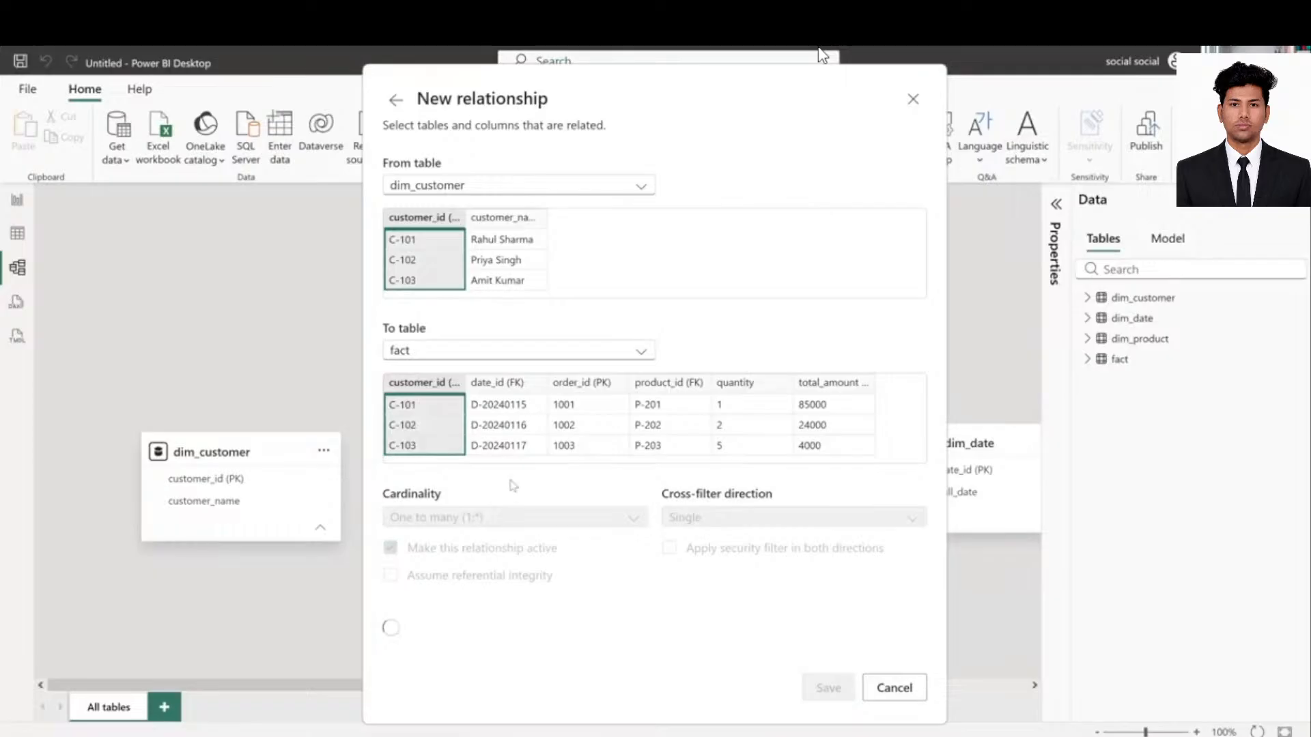
drag(240, 482, 553, 488)
click(535, 139)
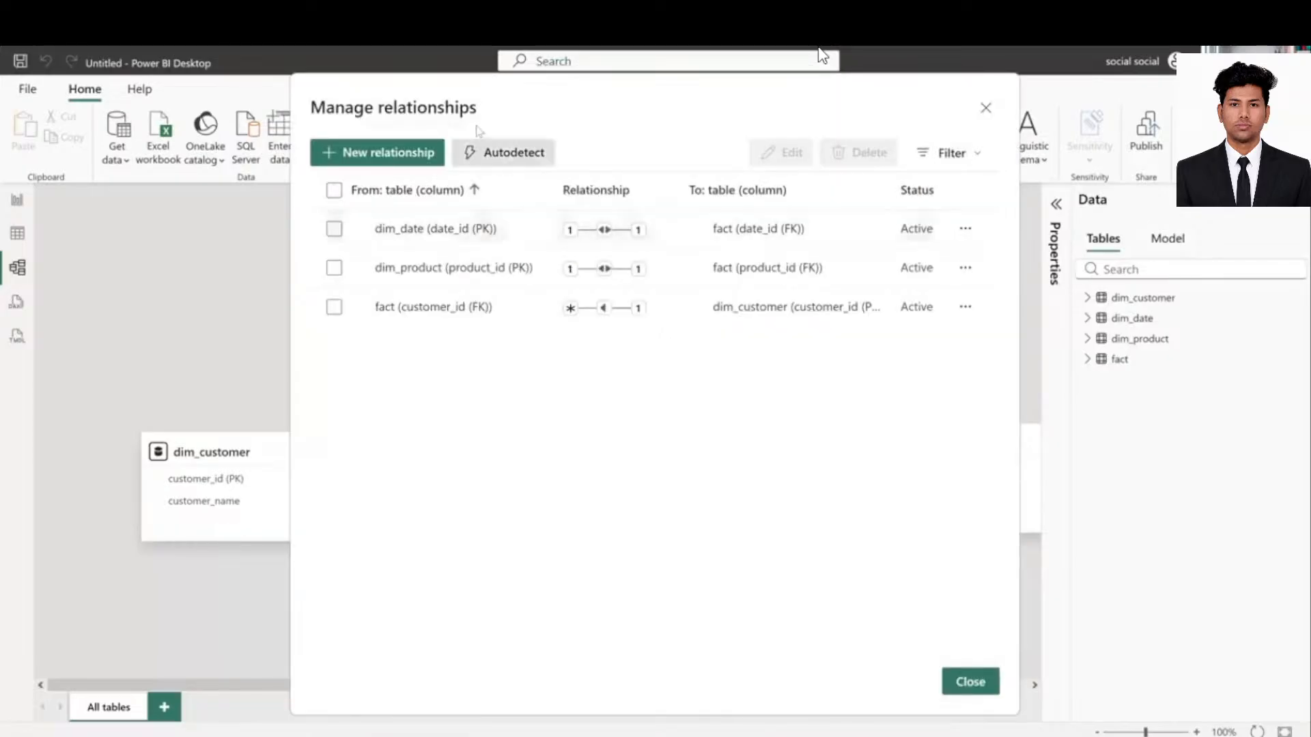
- Close the relationship manager and switch to the empty report page
click(963, 682)
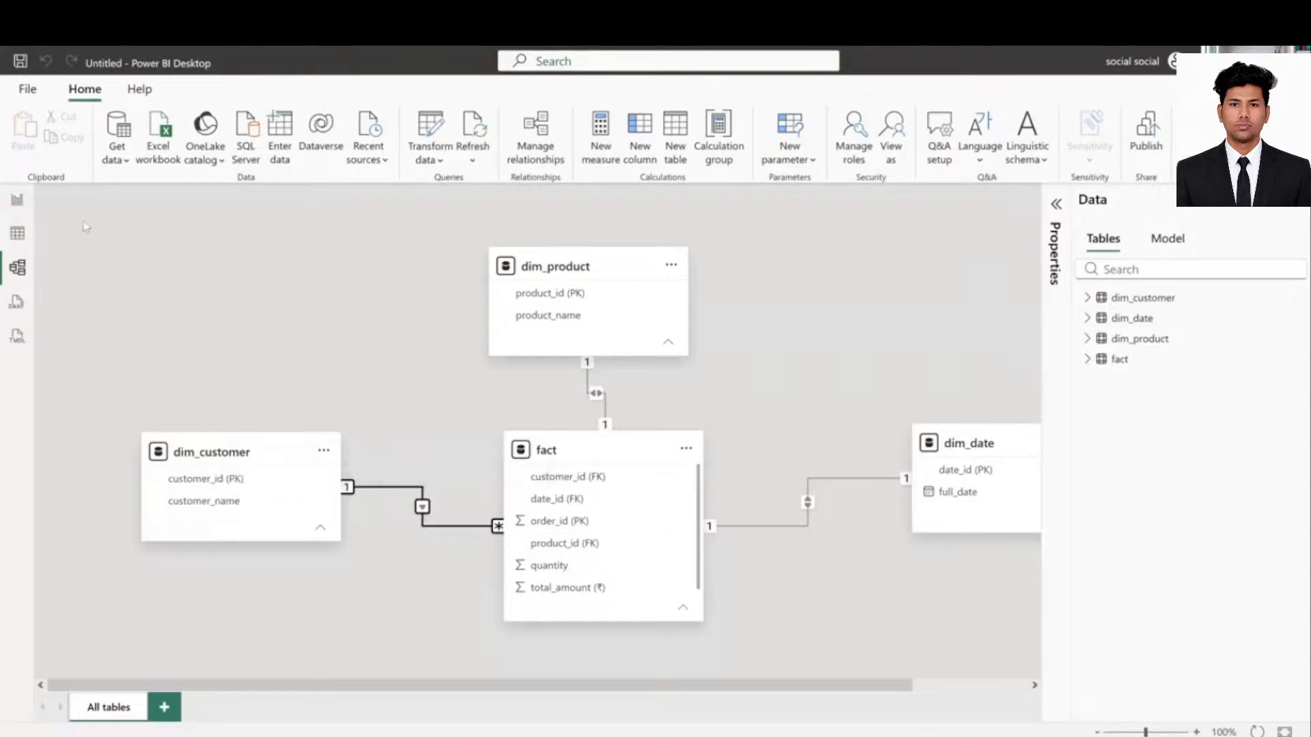
click(17, 200)
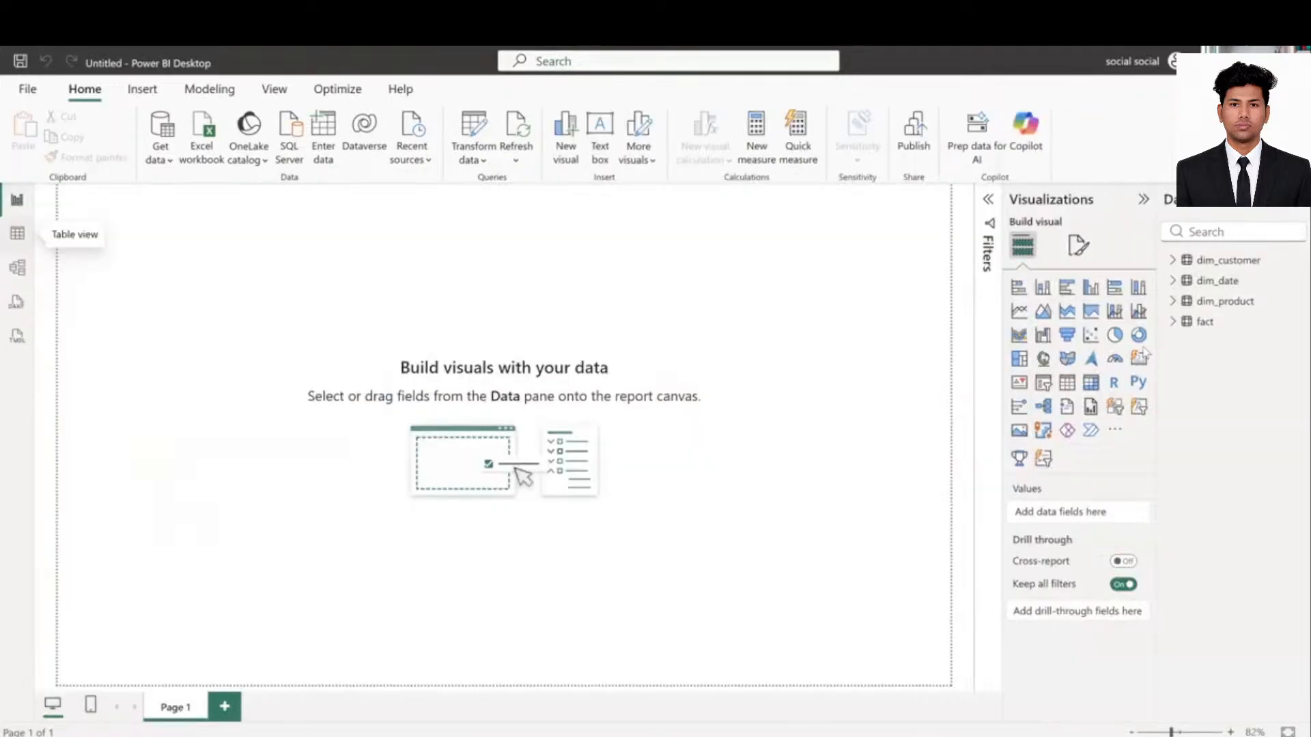
- Build a stacked column chart of Sum of total_amount by customer_name from dim_customer and fact
click(1173, 263)
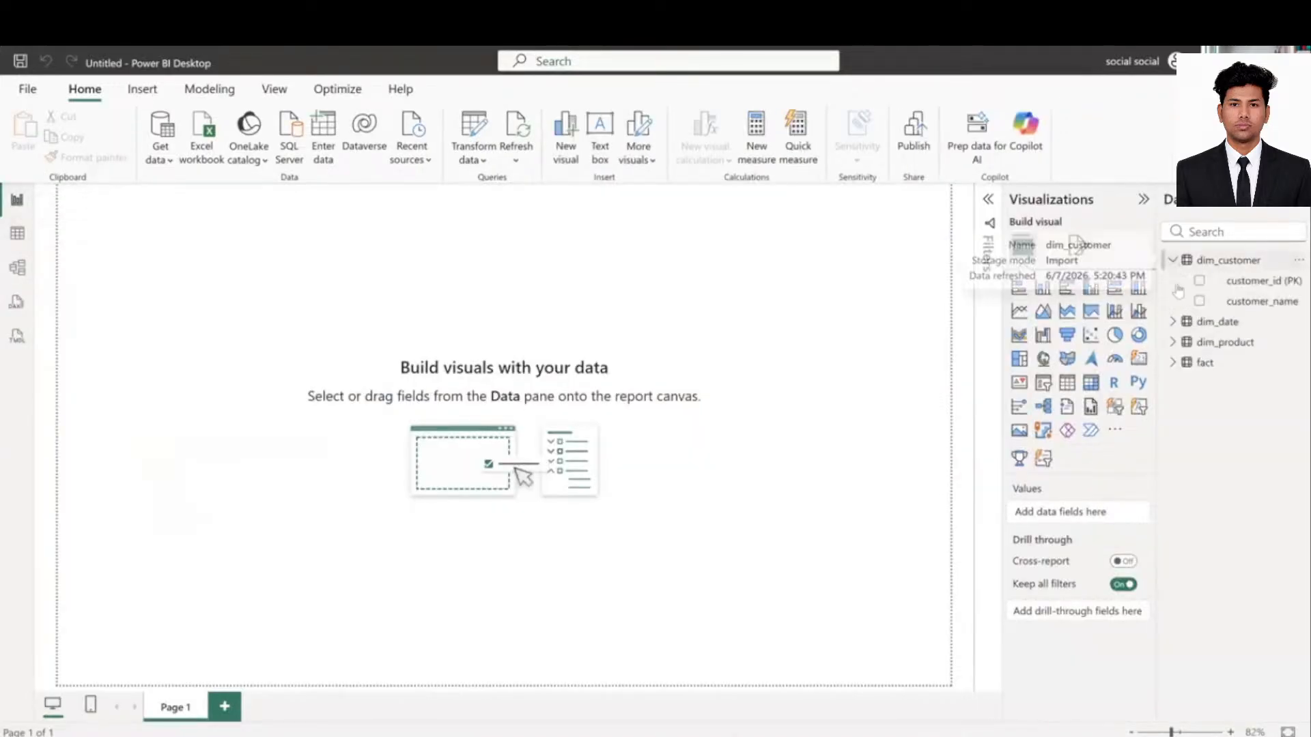
click(1173, 363)
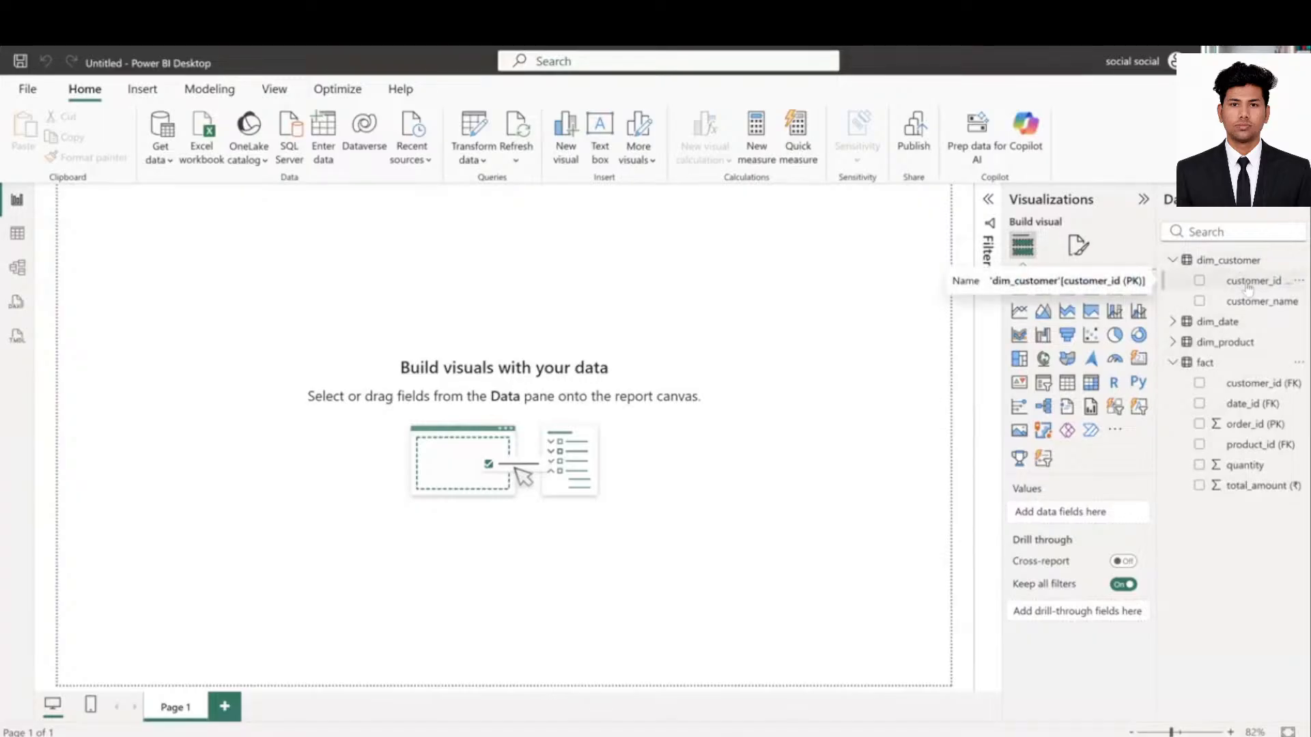
drag(1242, 282, 722, 328)
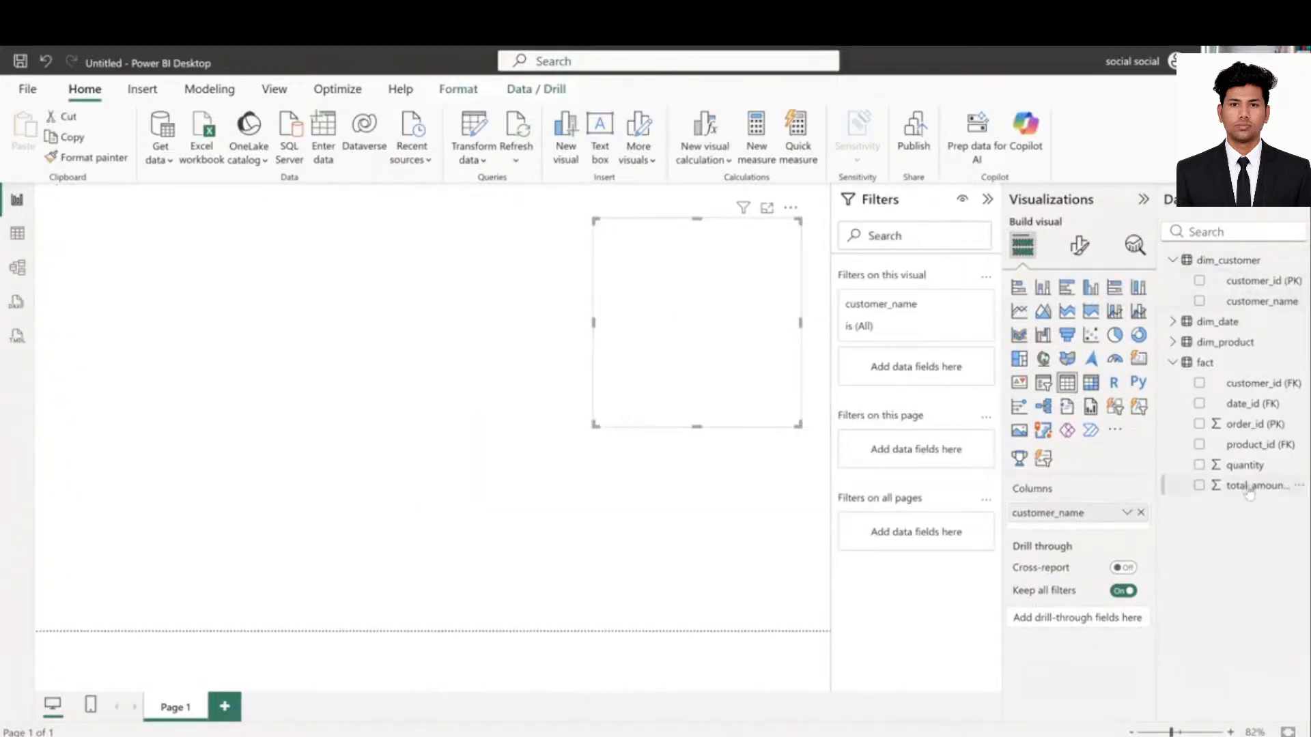
drag(1065, 486, 618, 367)
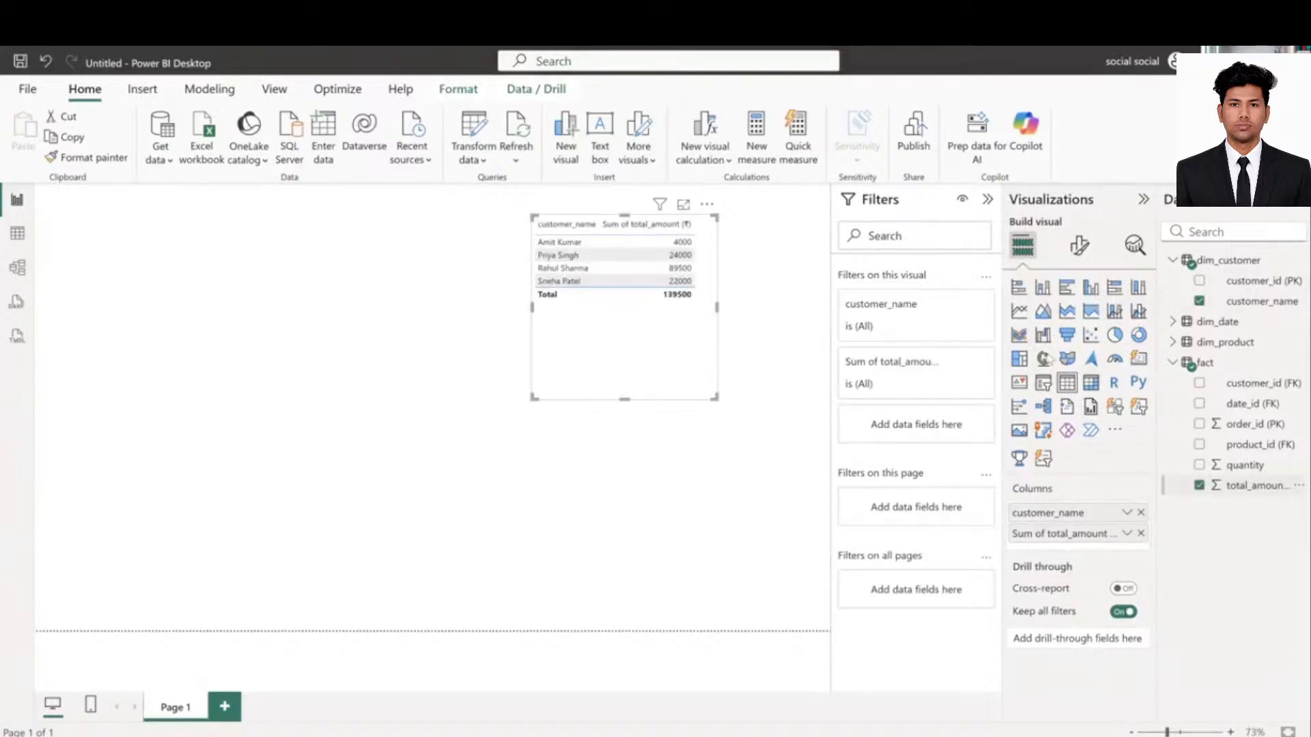
click(1042, 288)
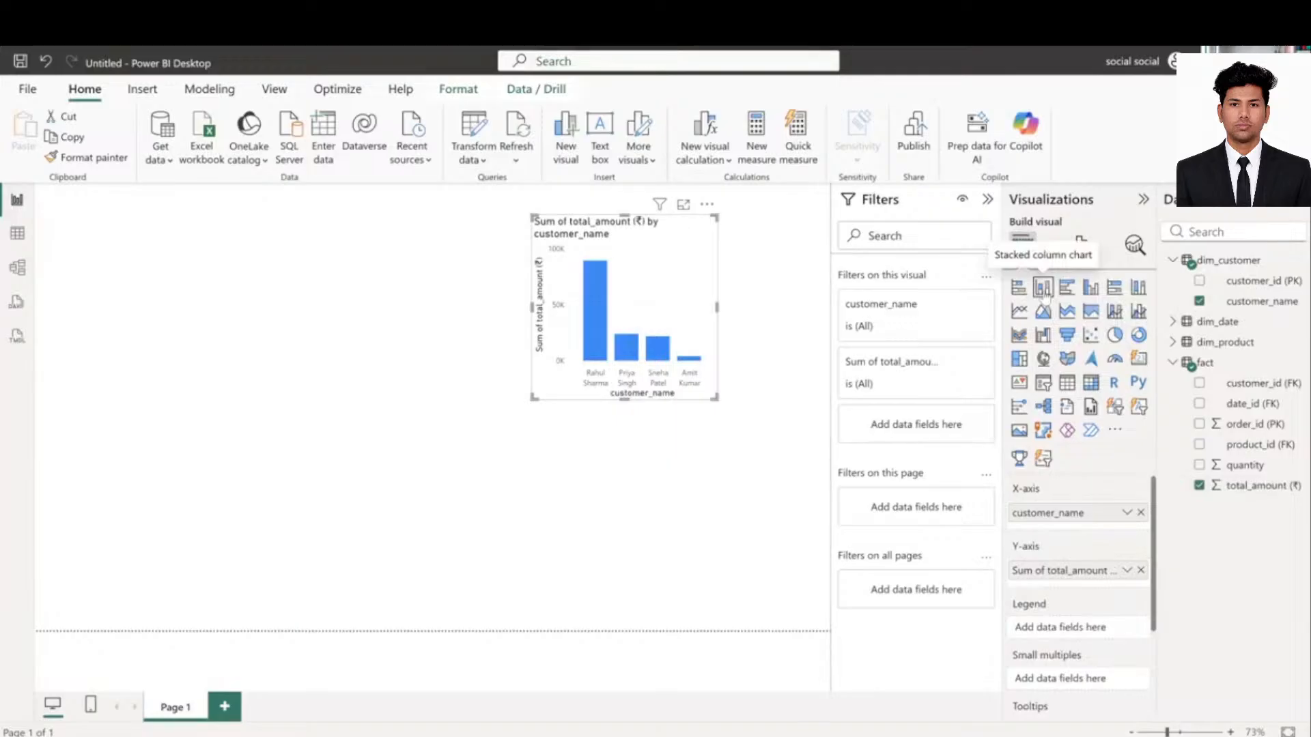
click(234, 319)
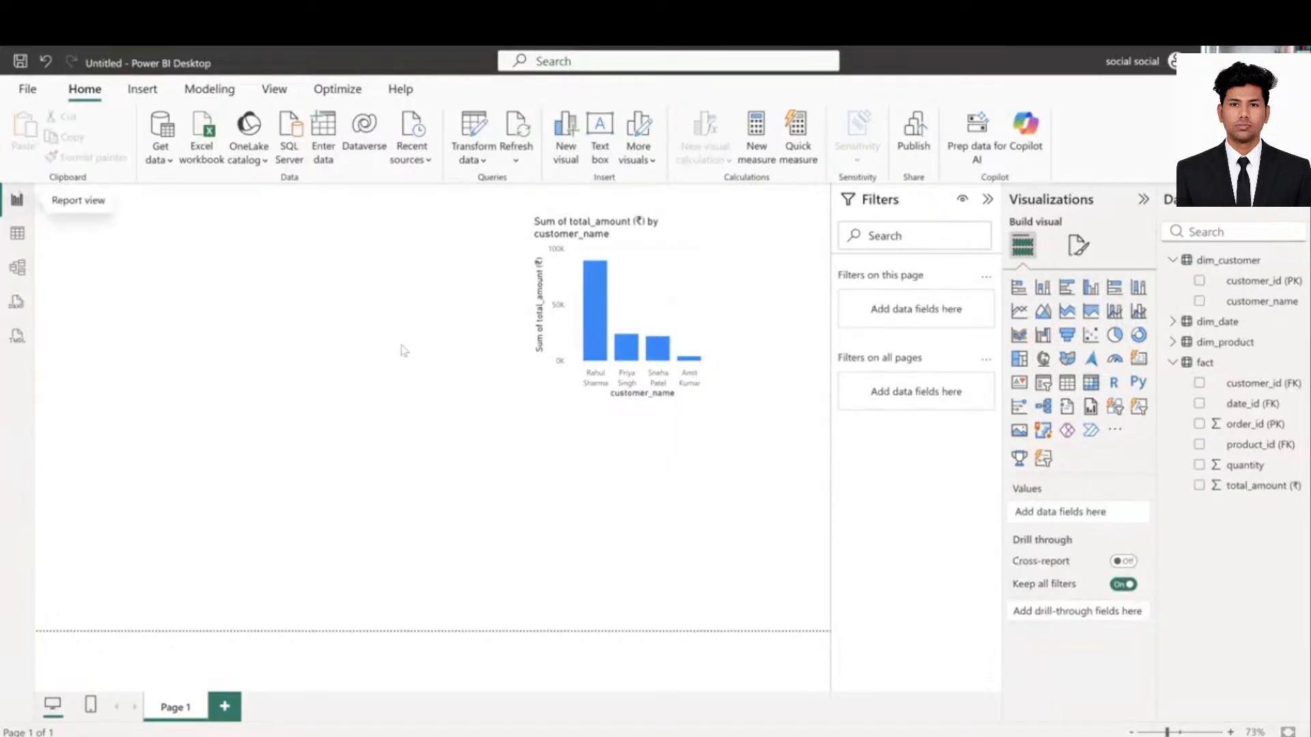
- Delete the dim_customer–fact relationship in Model view and check that the chart's bars become equal
click(18, 269)
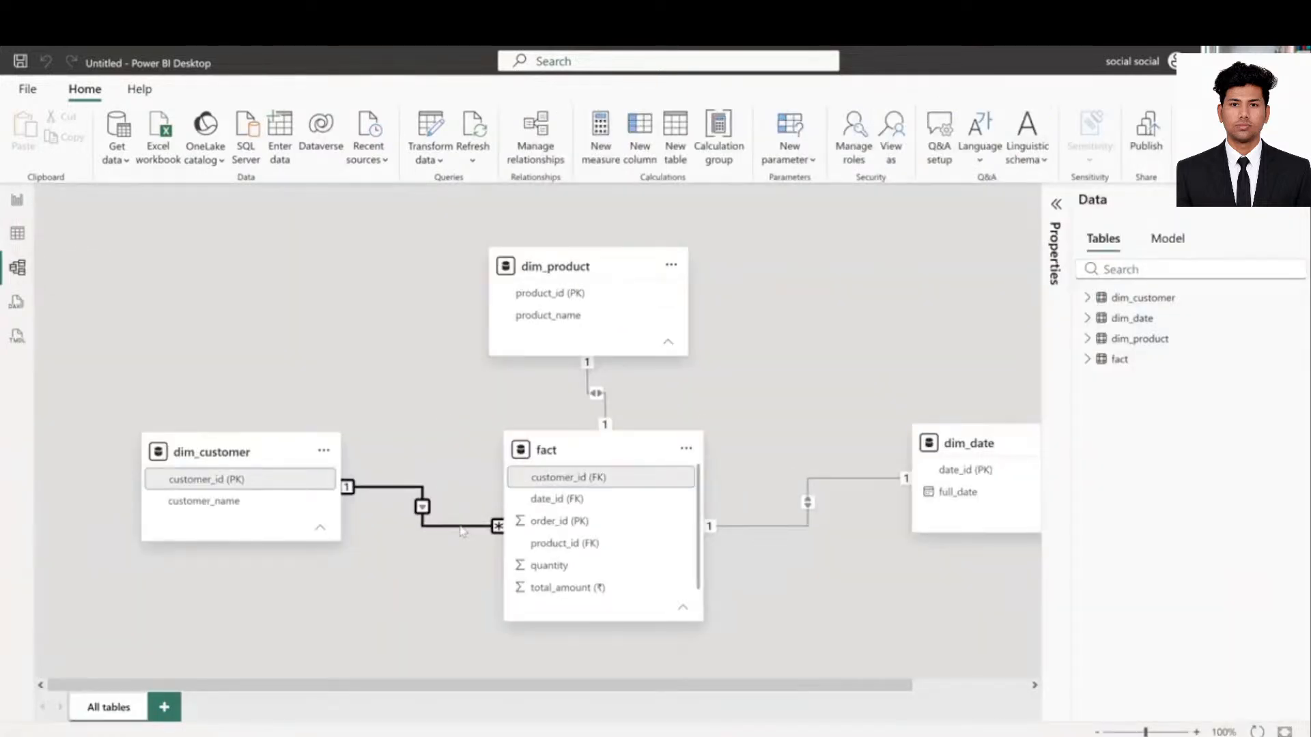
key(Delete)
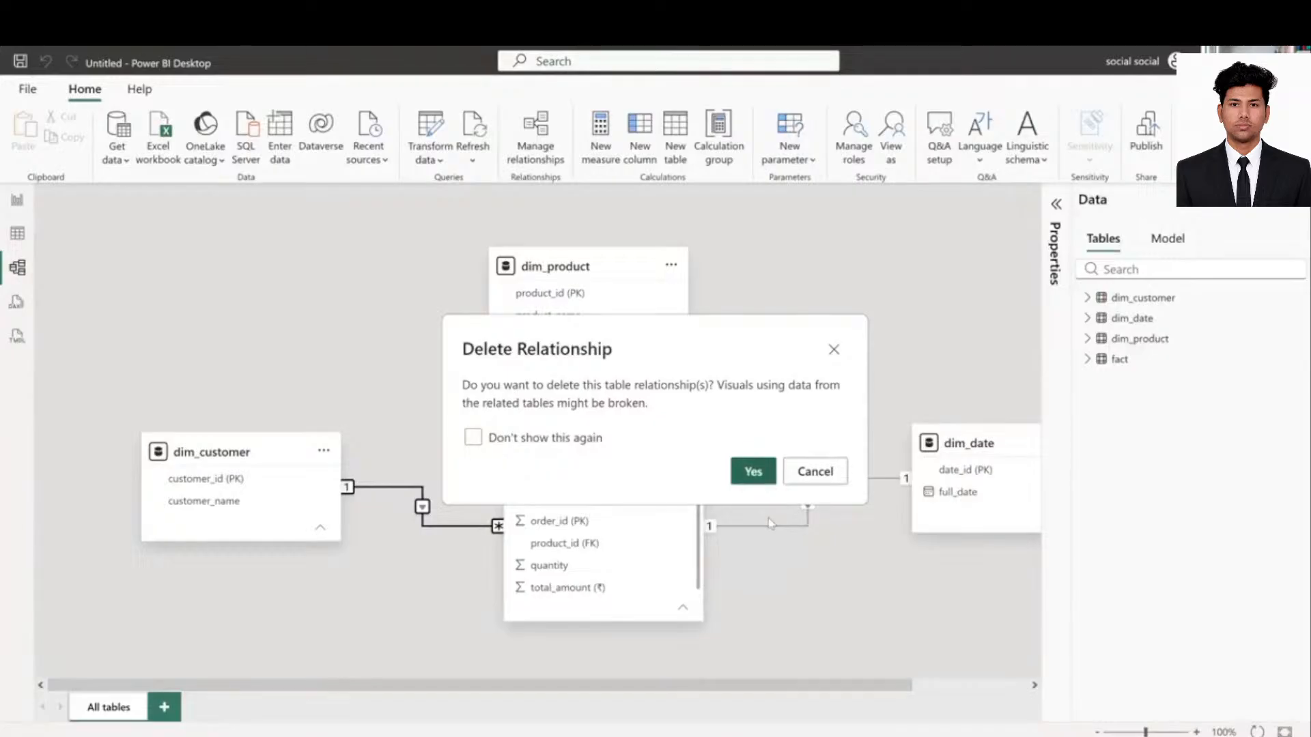
key(Escape)
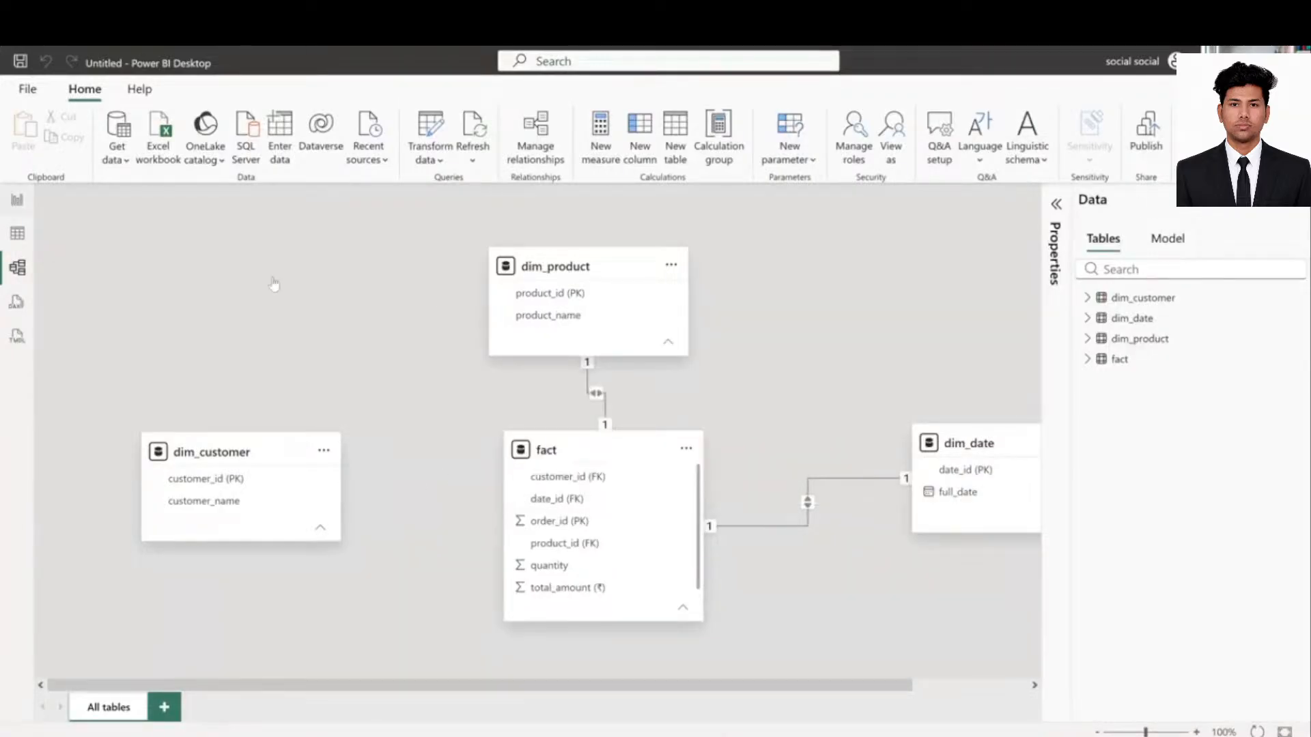
click(17, 199)
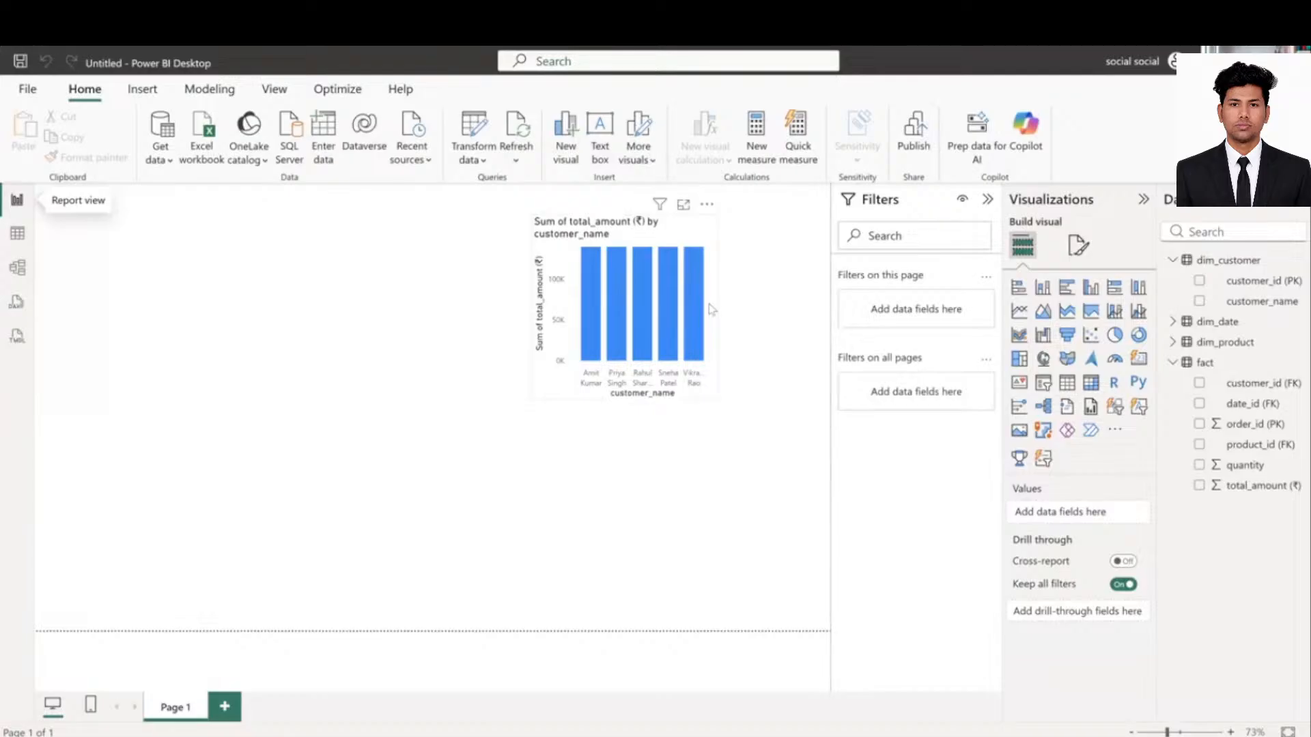
- Relink dim_customer to fact on customer_id and check the chart shows differing bars again
click(18, 234)
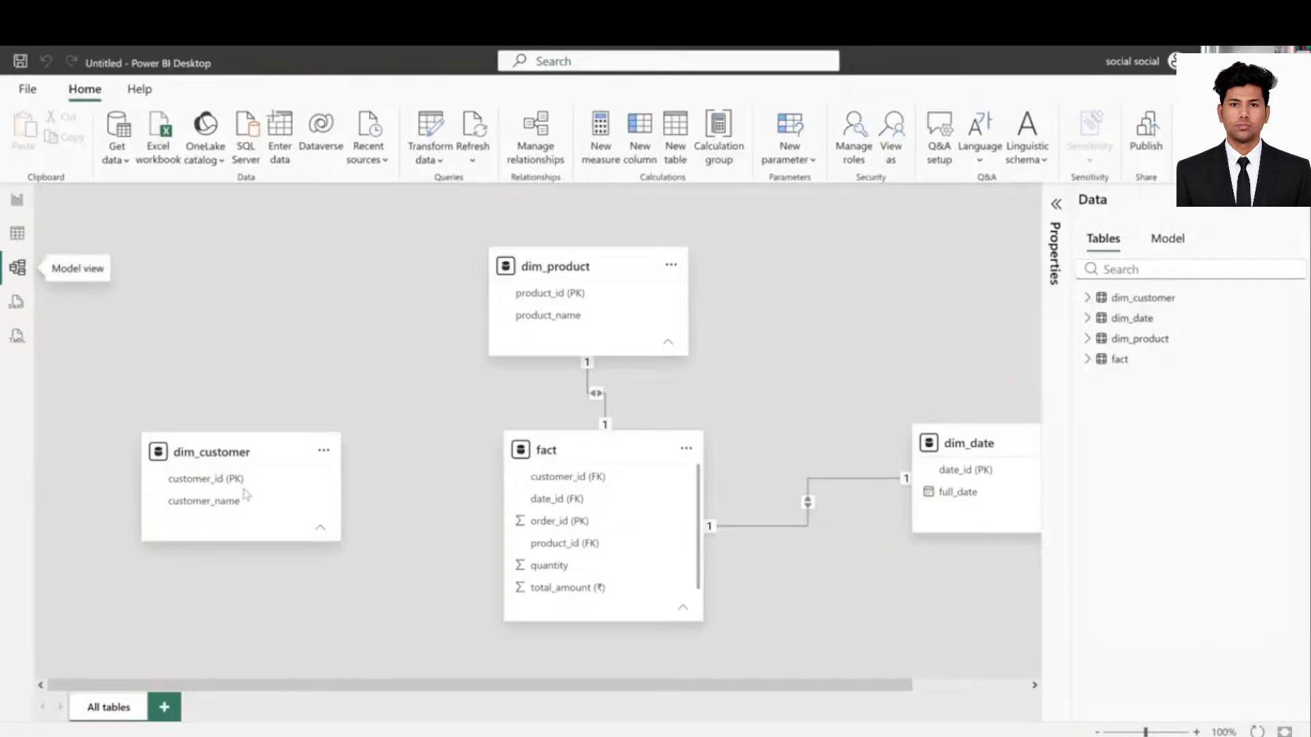
drag(239, 486, 556, 486)
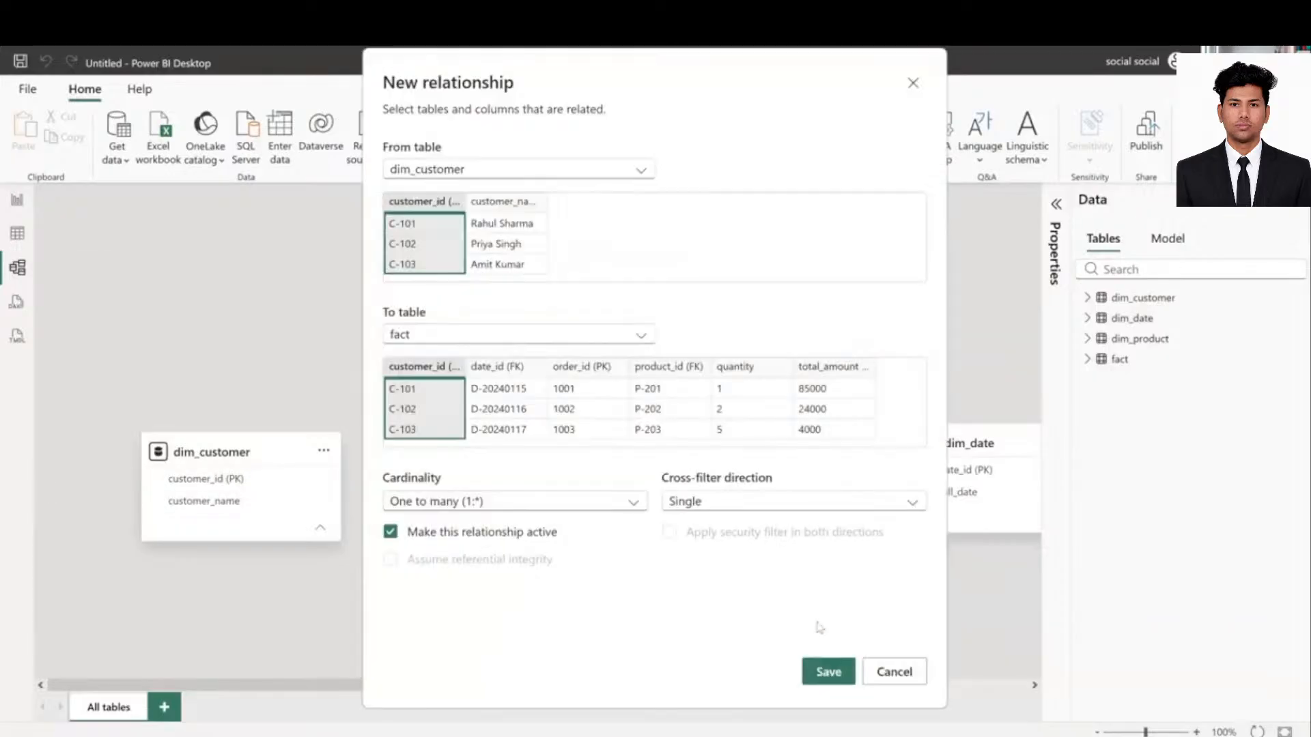
click(822, 673)
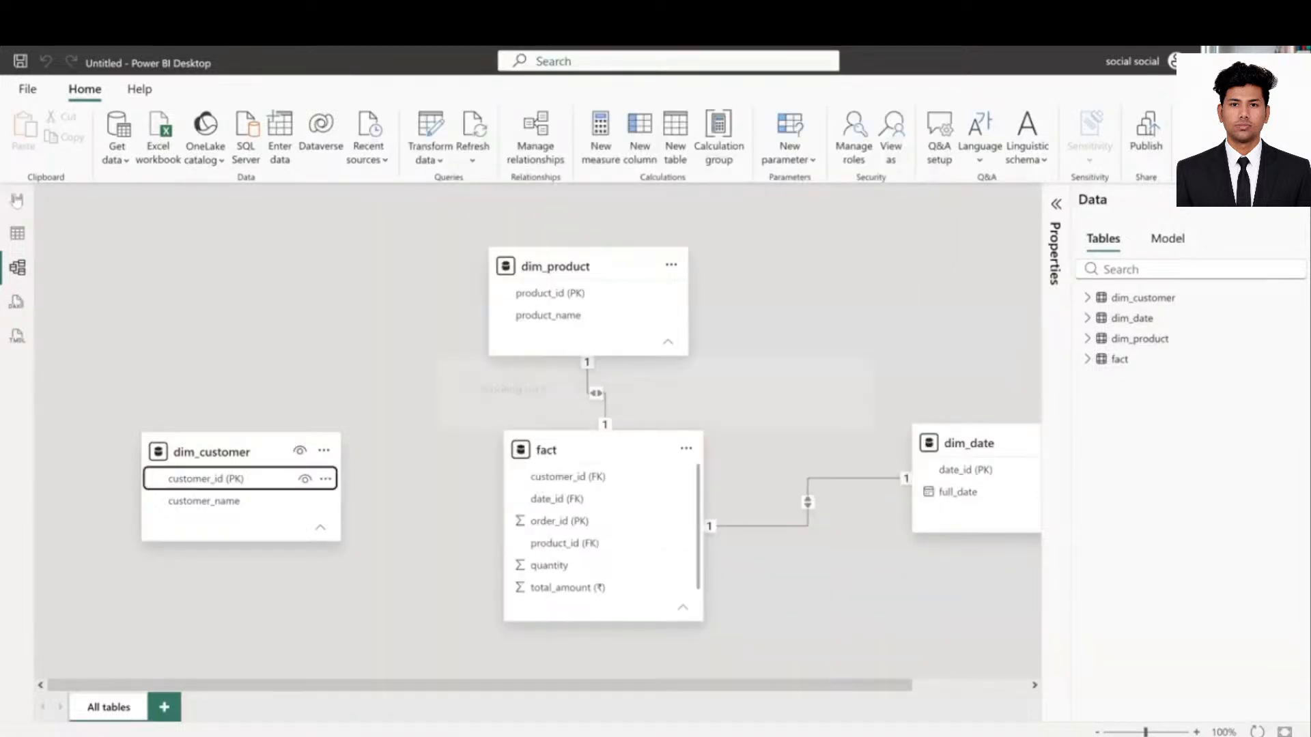
click(18, 200)
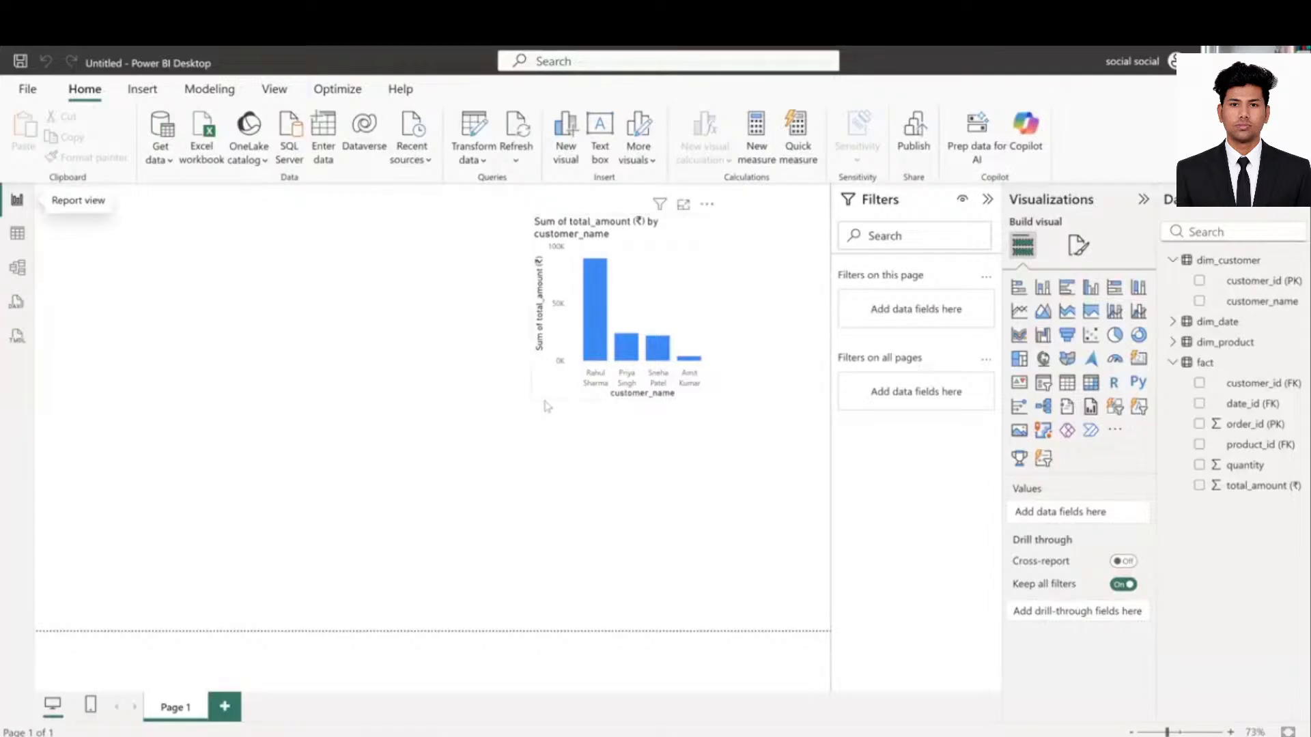
- Enlarge the total_amount by customer_name column chart across the page, then return to the Miro board
click(538, 406)
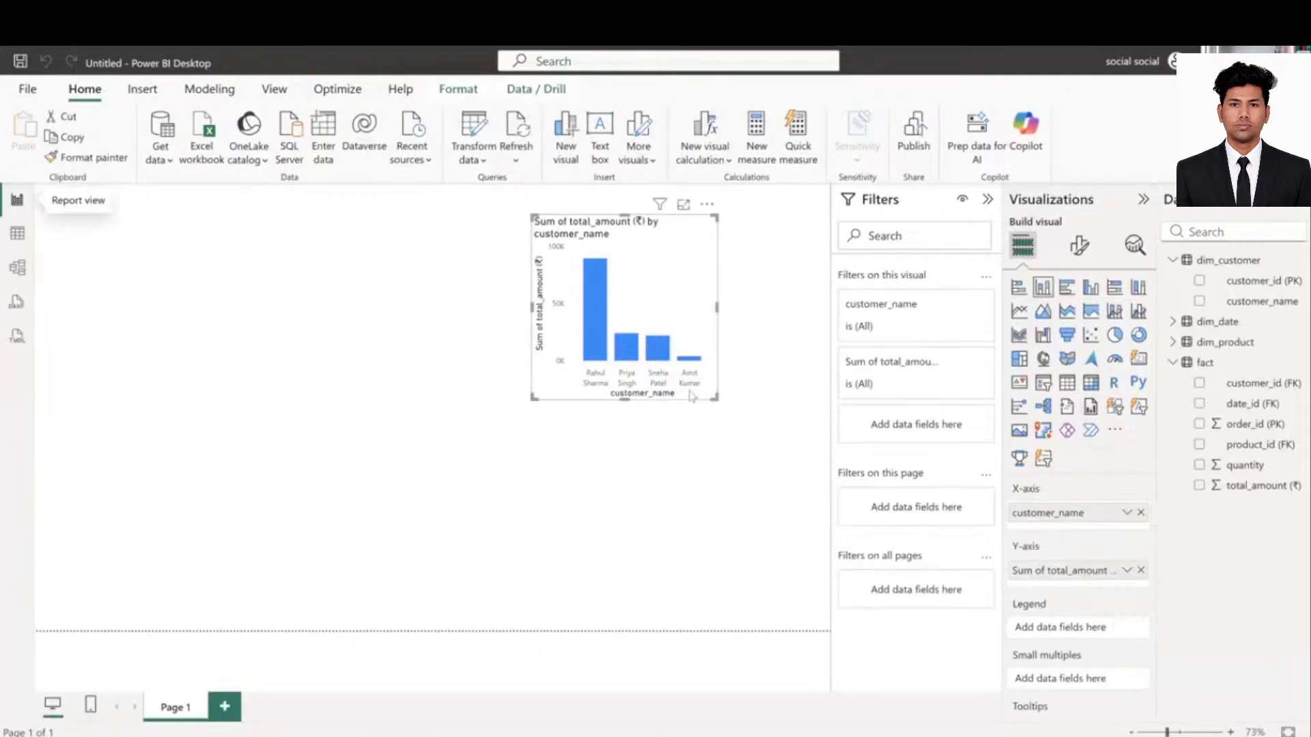
drag(534, 399, 314, 522)
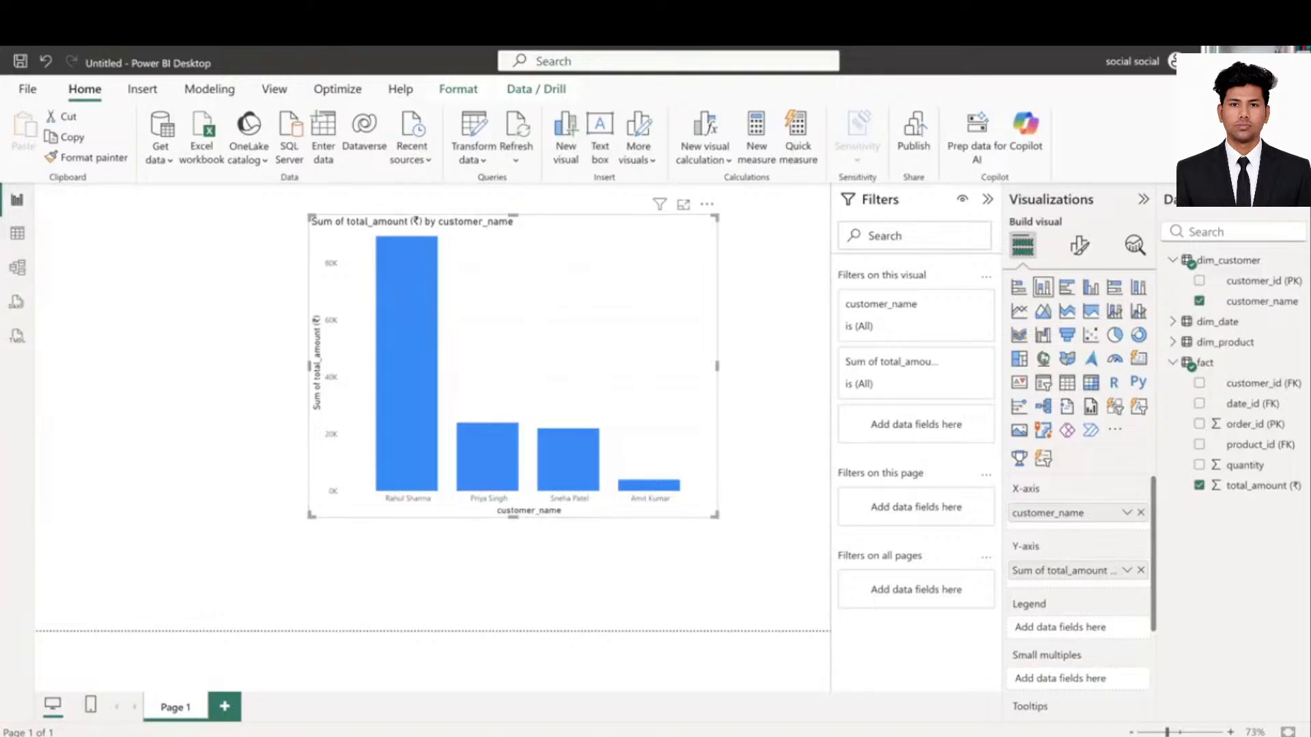
click(613, 735)
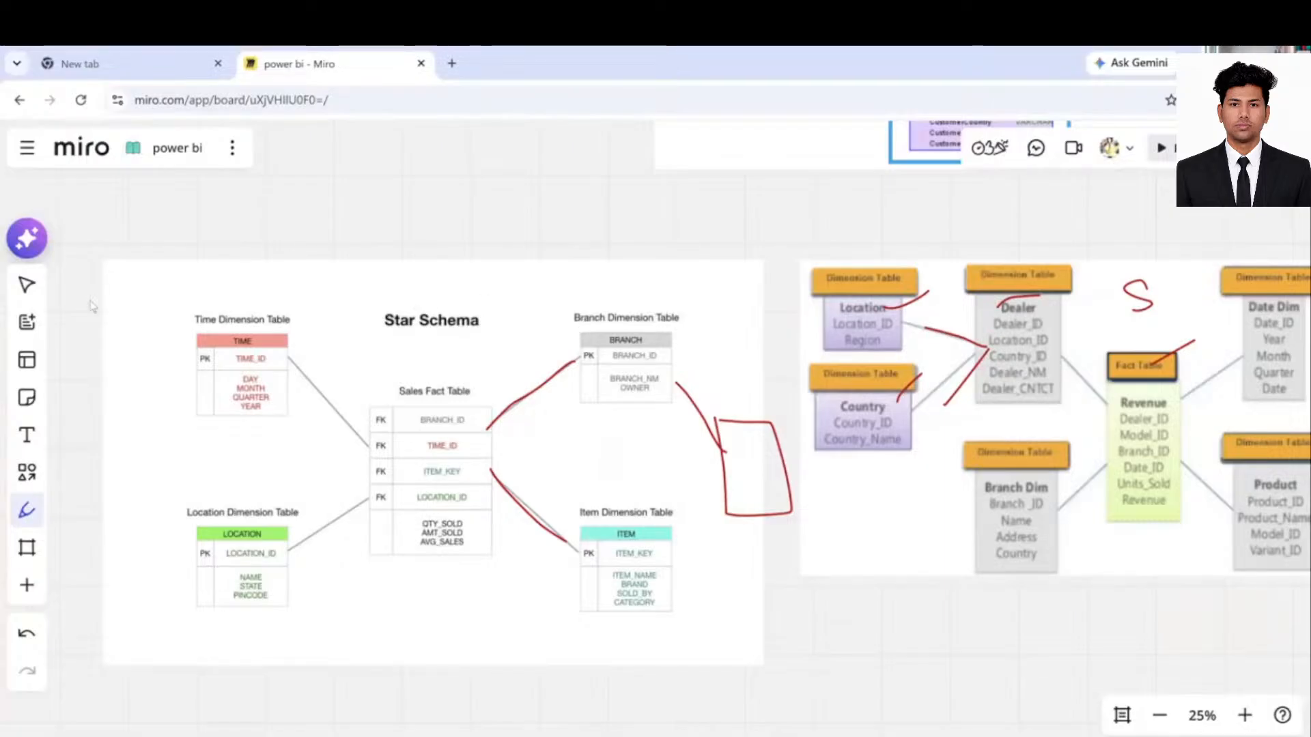
- Switch Miro to the Select tool and scroll back up to the dimension-versus-fact-table comparison slide
key(v)
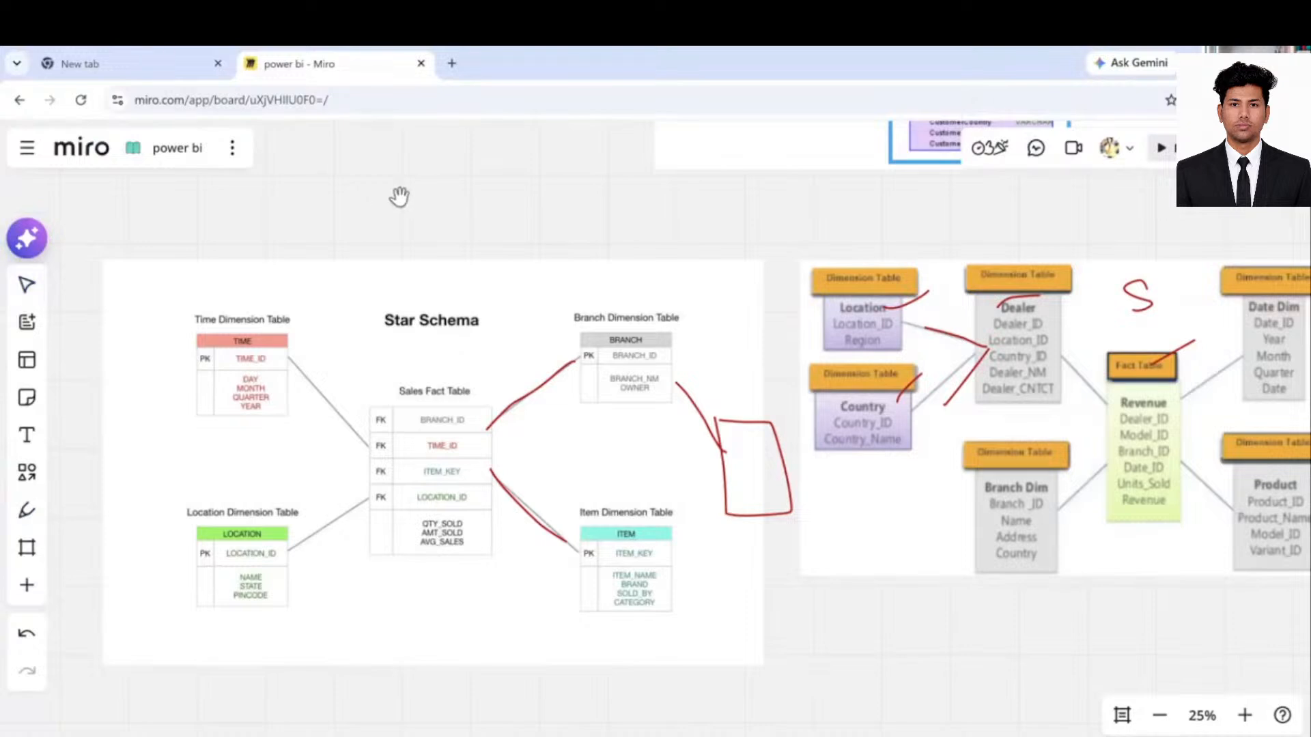
scroll(431, 519, up, 2)
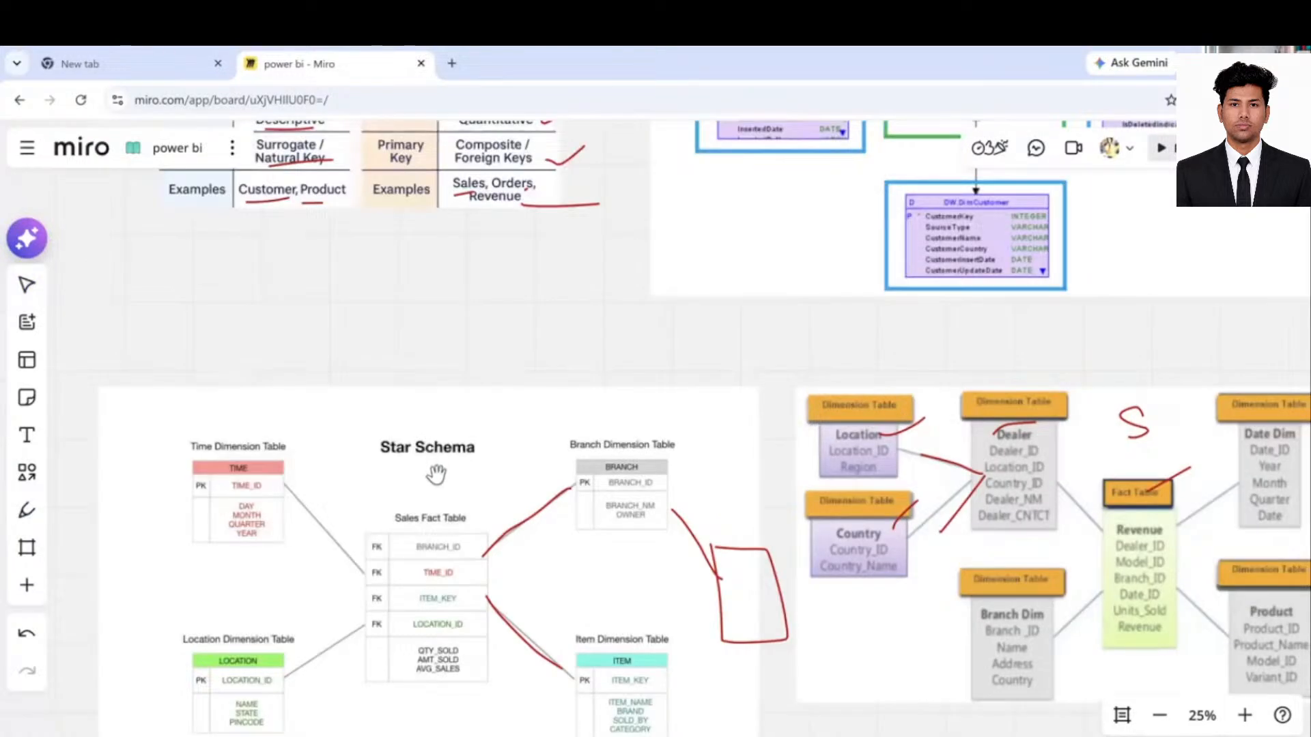
scroll(443, 505, up, 4)
scroll(455, 551, up, 3)
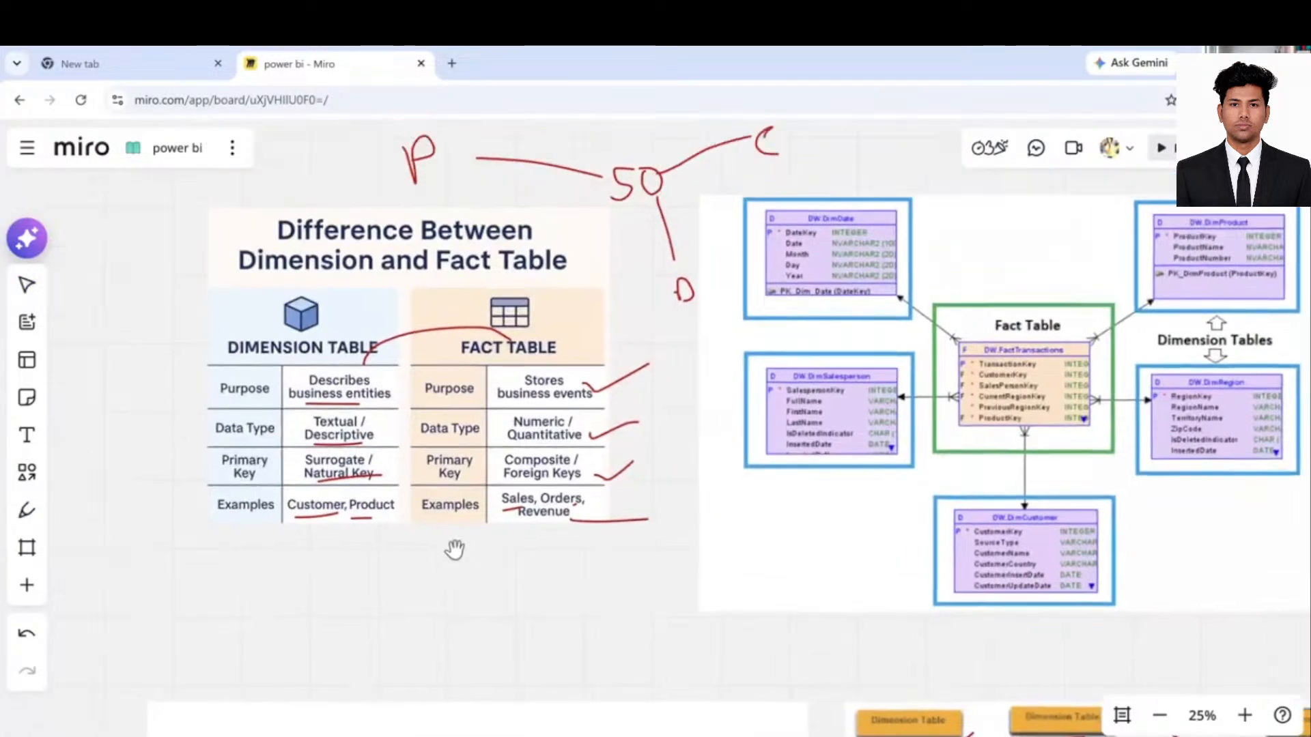
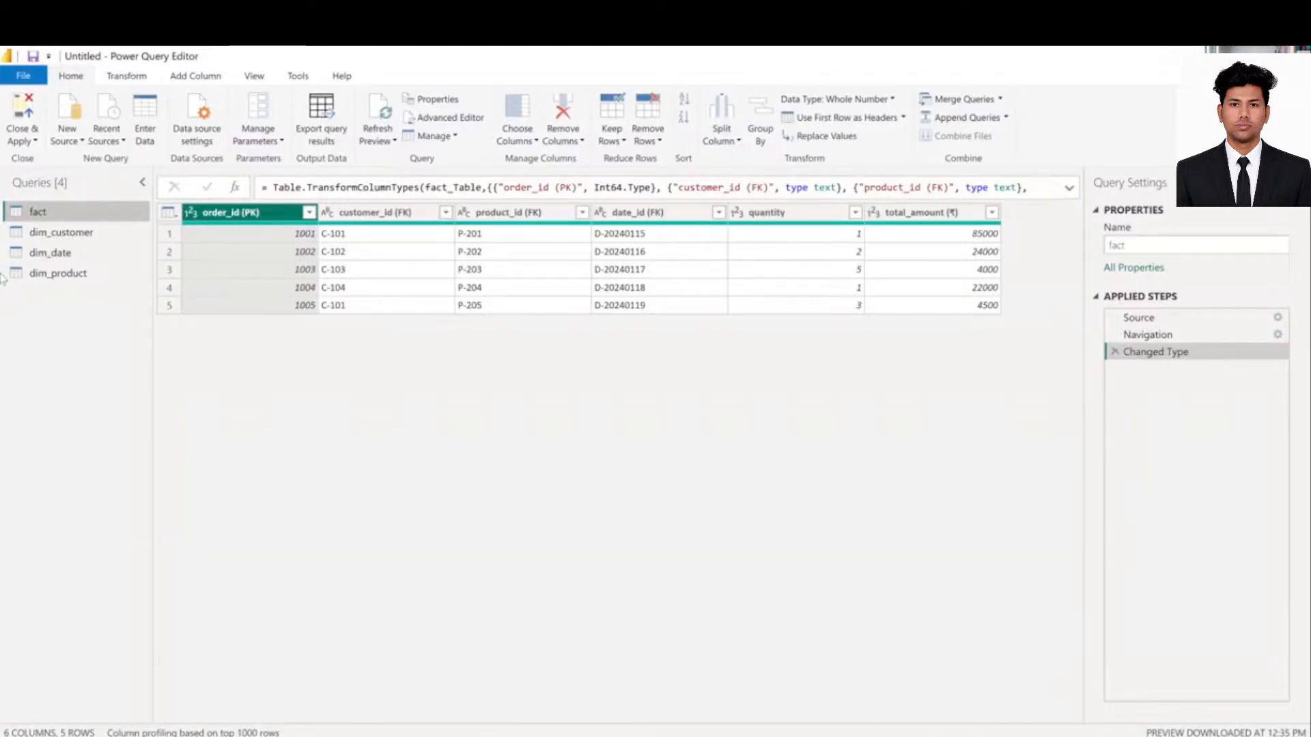
- Switch to Chrome and run a Google search for star schema in a new tab
click(103, 254)
key(alt+Tab)
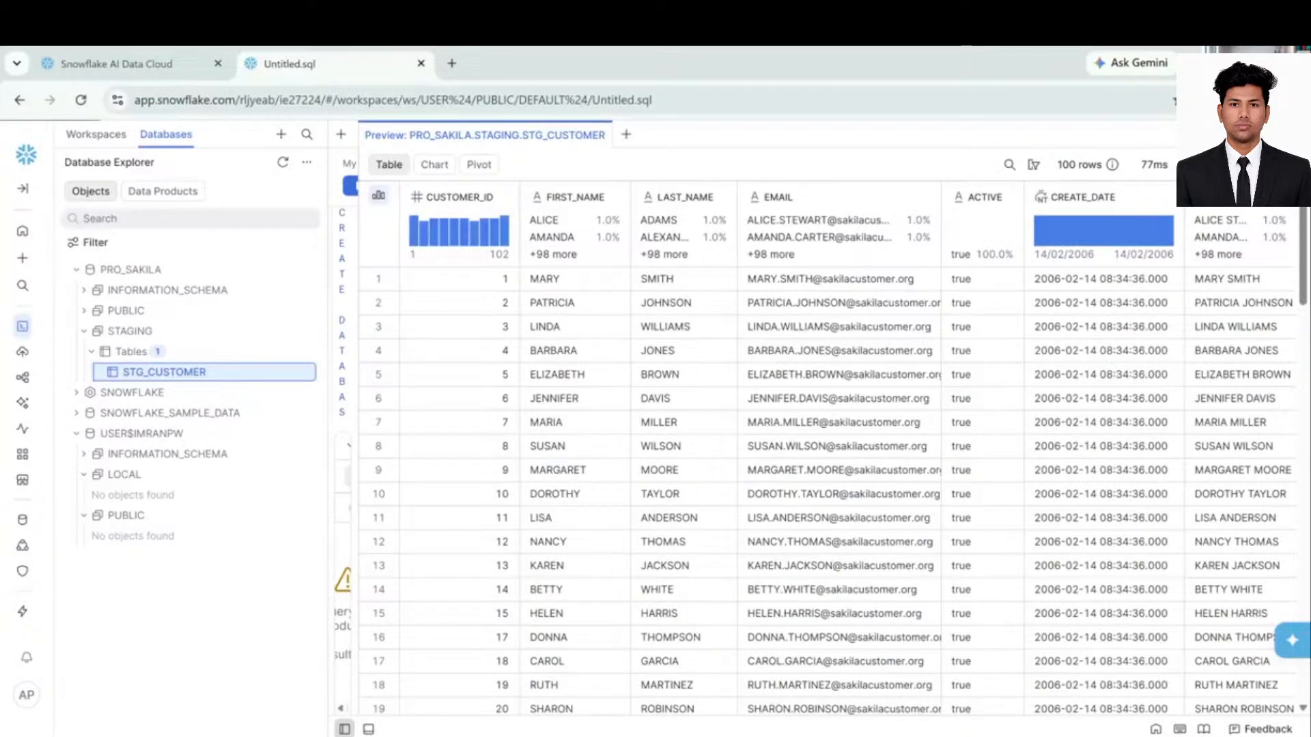
click(452, 65)
text(fact tbale)
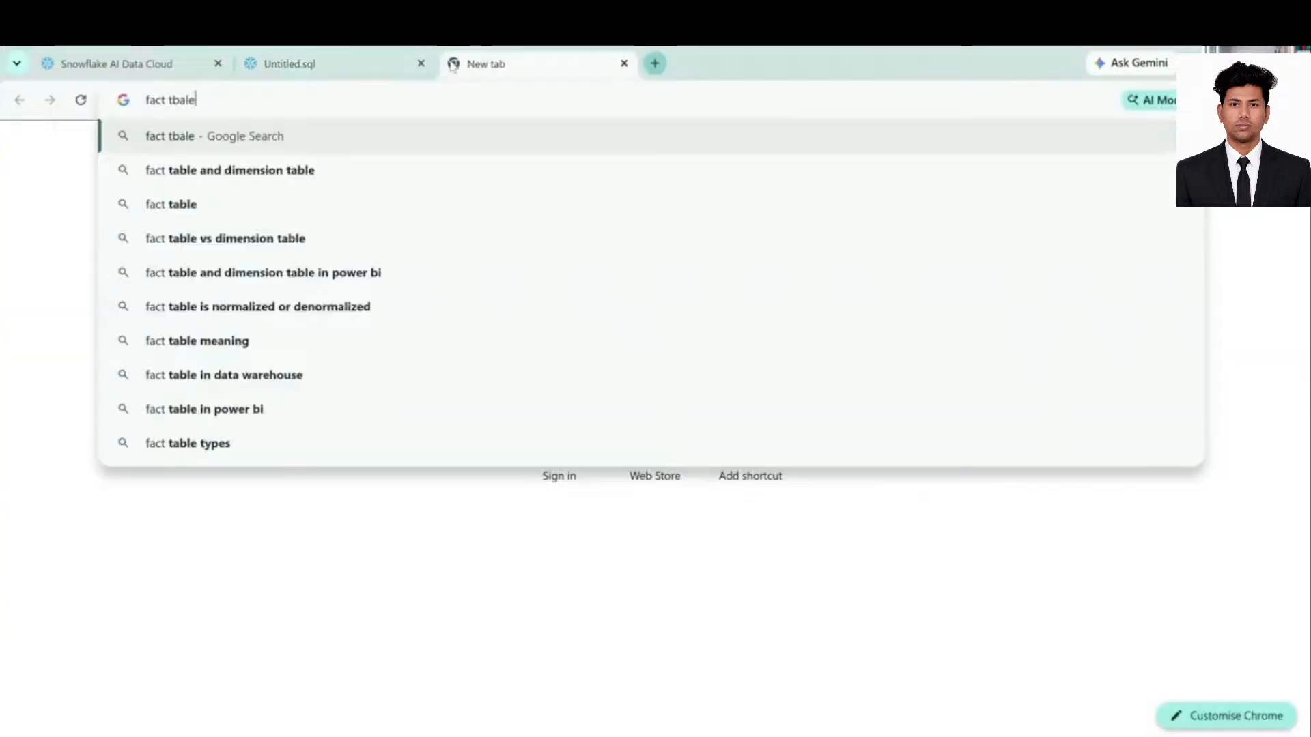
key(BackSpace)
key(BackSpace)
key(BackSpace)
key(BackSpace)
key(BackSpace)
key(BackSpace)
key(BackSpace)
key(BackSpace)
key(BackSpace)
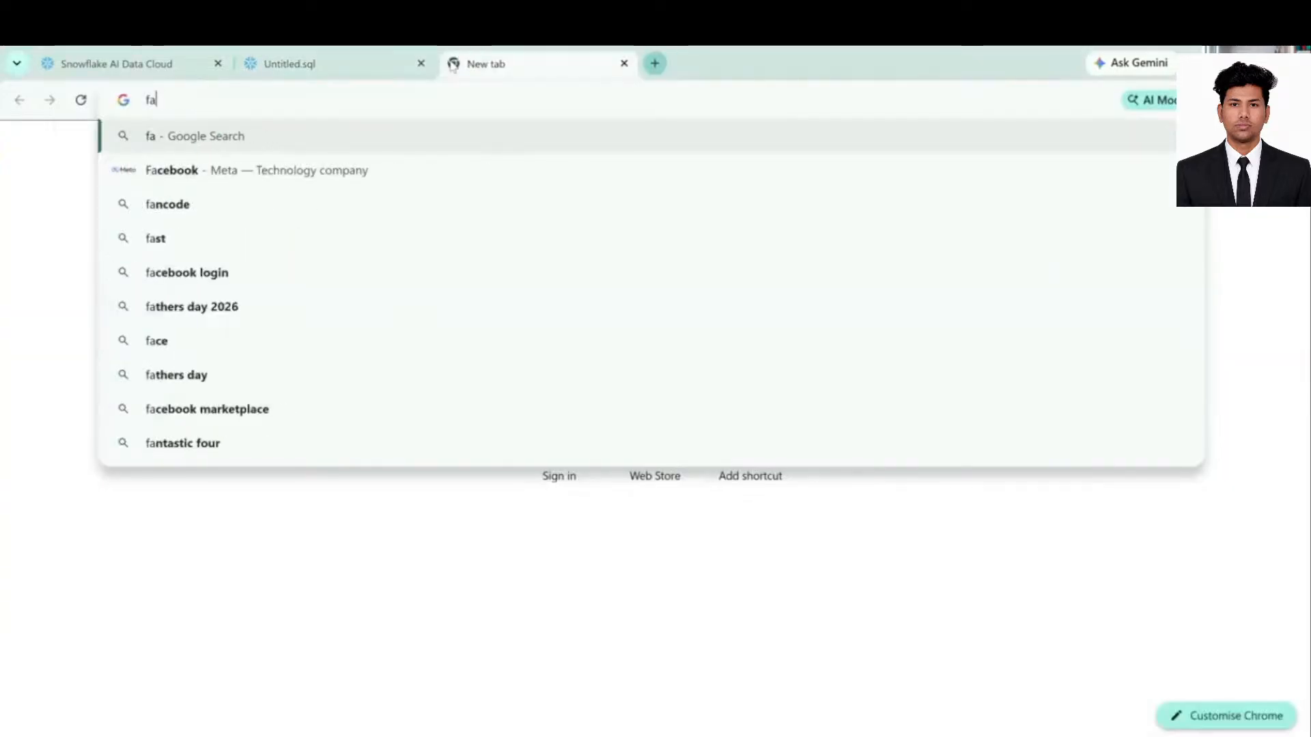
text(start )
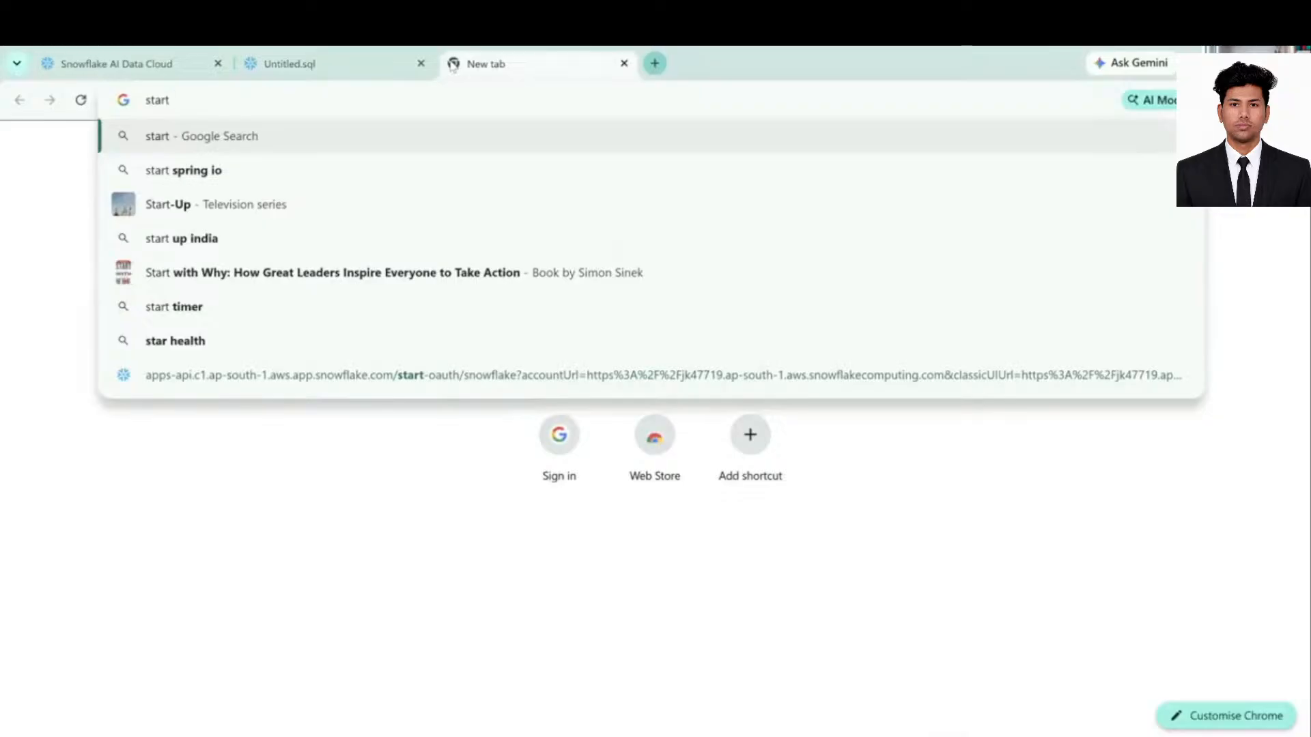
text(scheam)
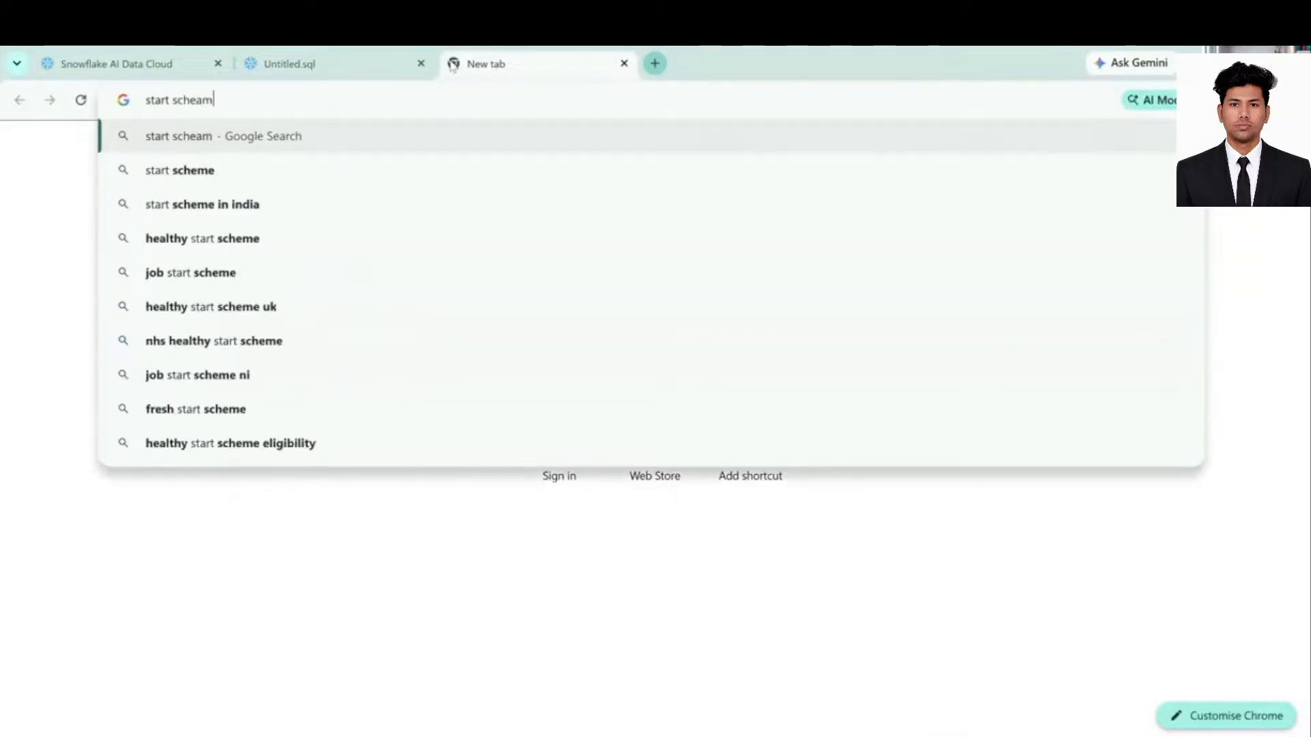
key(Return)
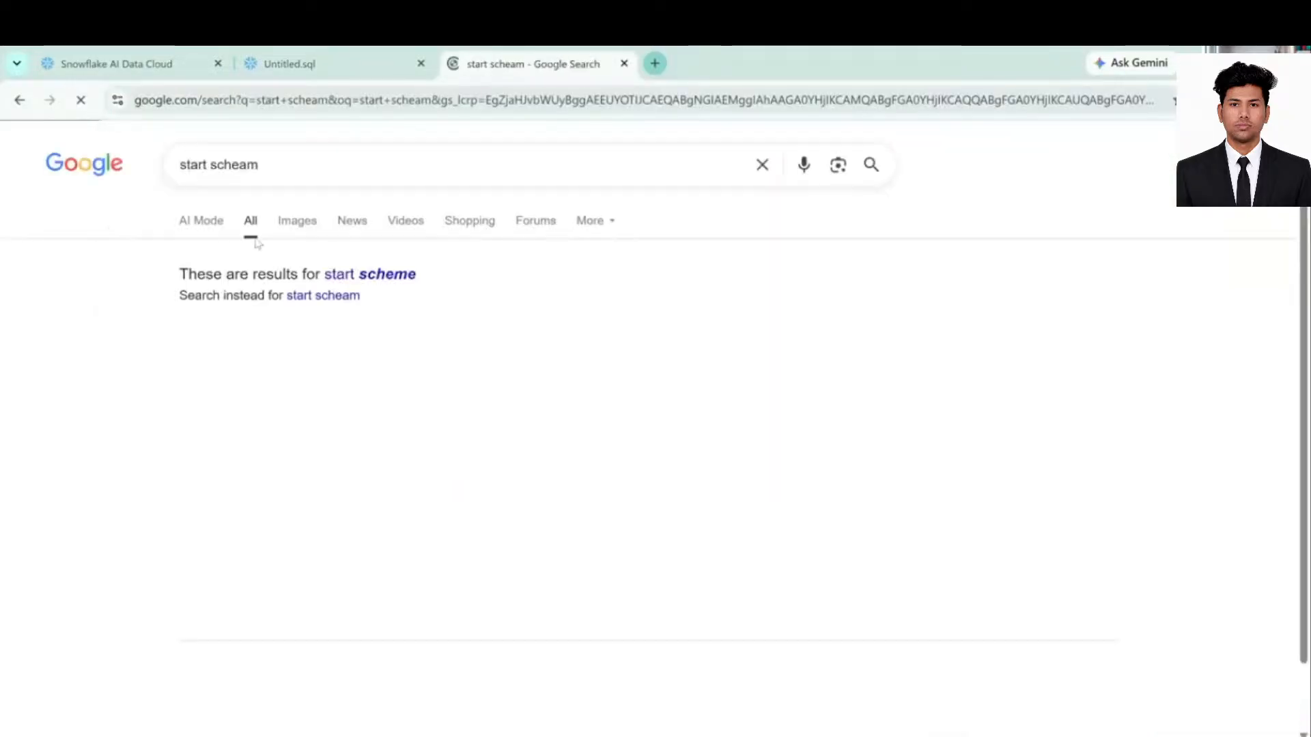
- Show image results and correct the misspelled query to 'star schema'
click(290, 234)
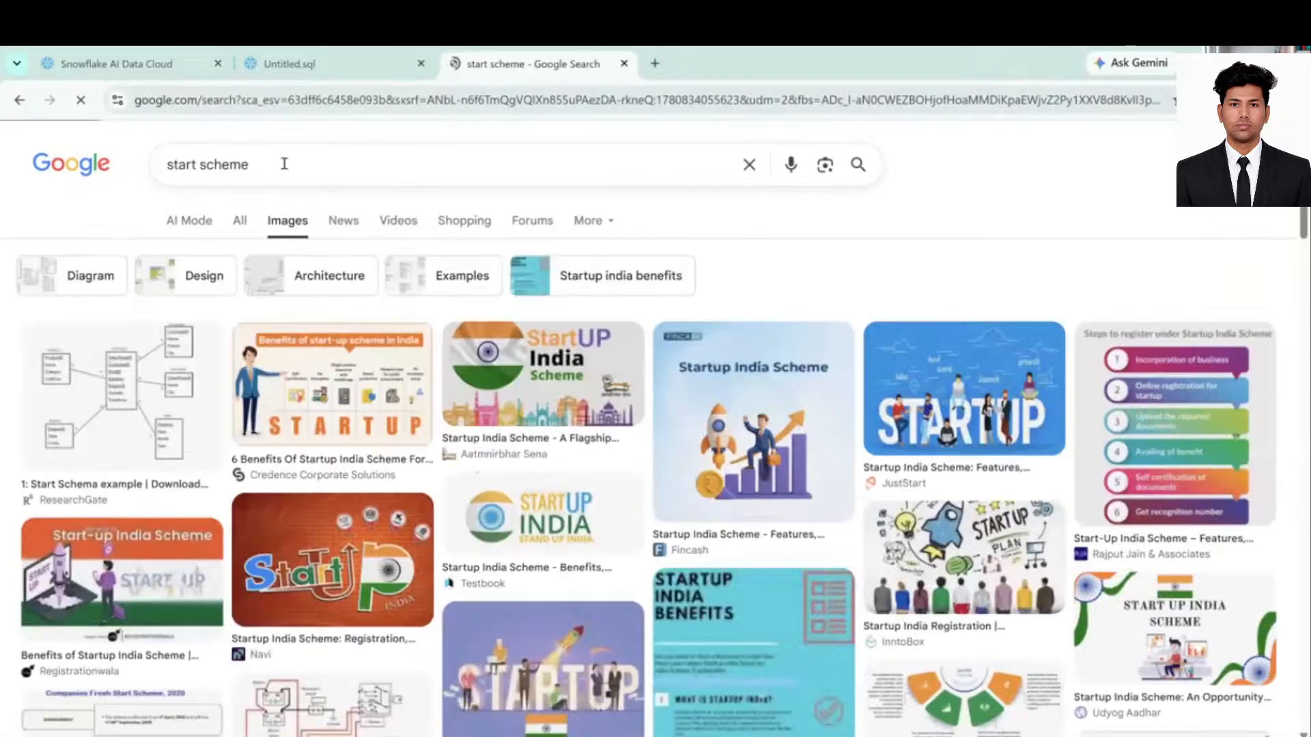
click(281, 161)
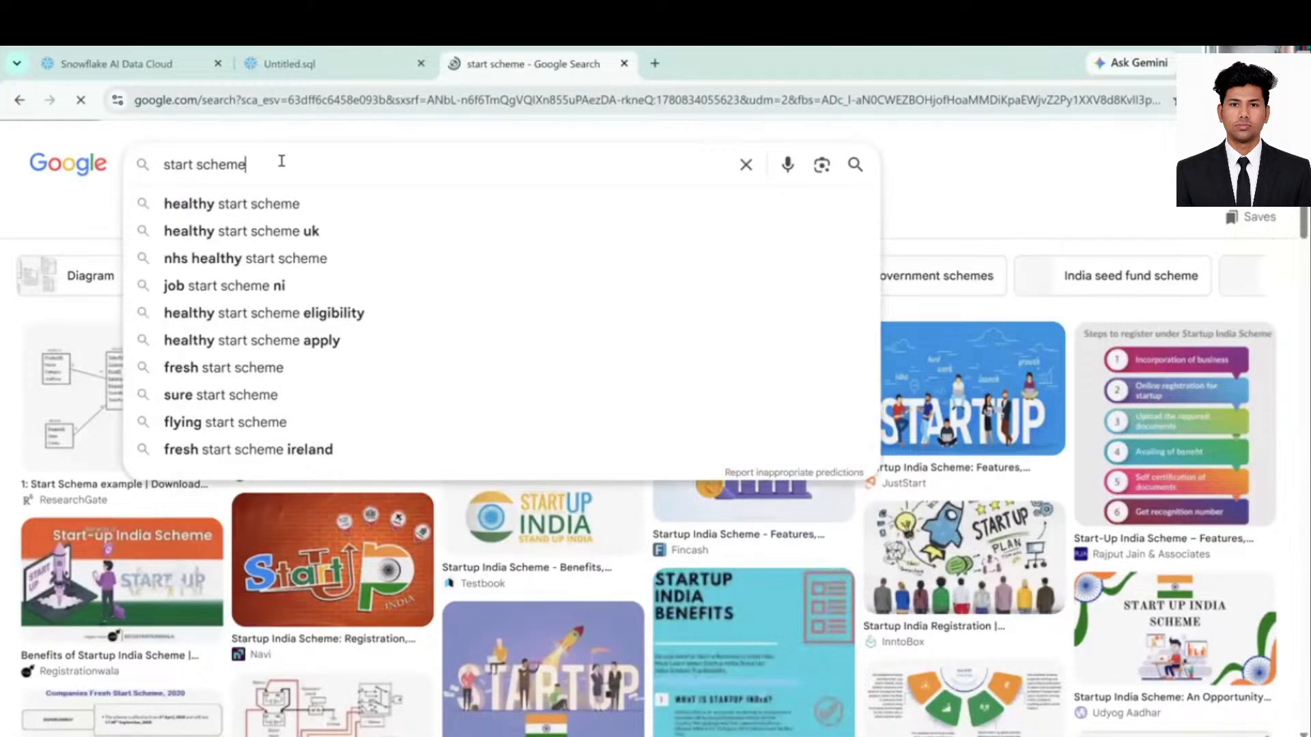
key(BackSpace)
key(BackSpace)
key(BackSpace)
key(BackSpace)
key(BackSpace)
key(BackSpace)
key(BackSpace)
key(BackSpace)
key(BackSpace)
text(schama)
key(Return)
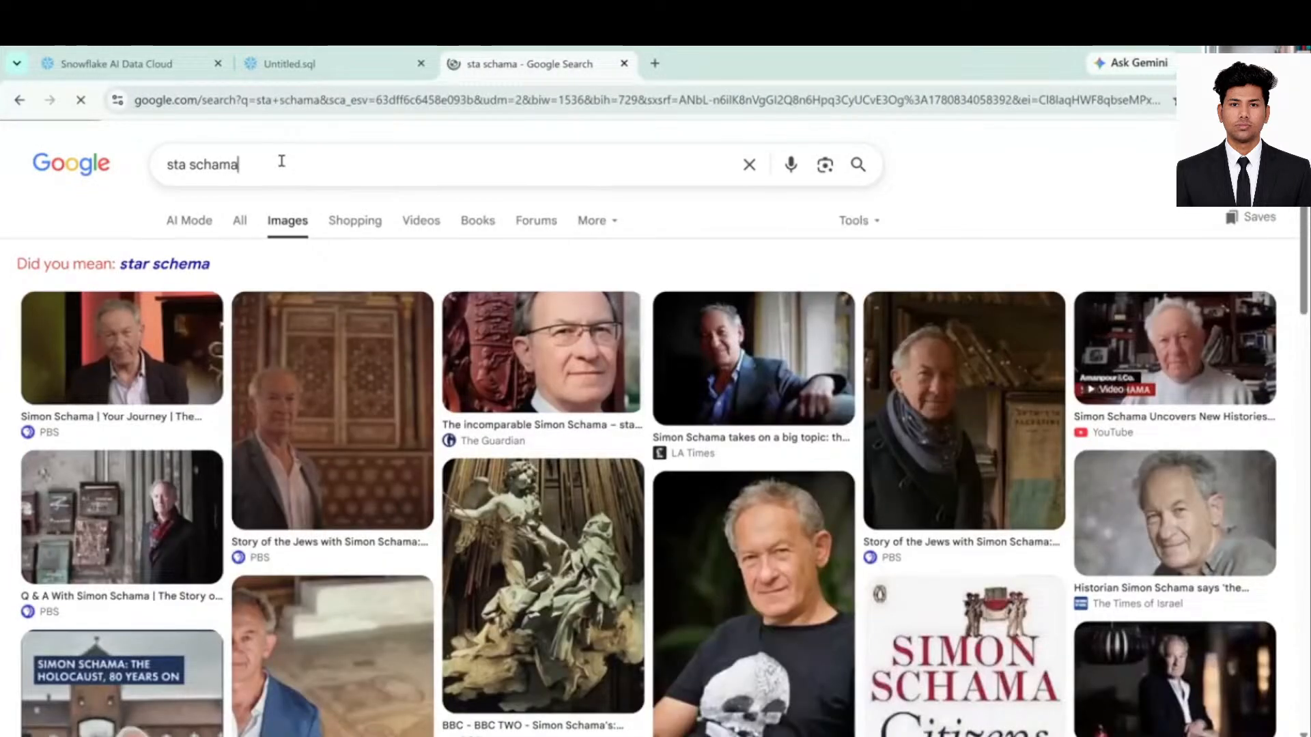
key(BackSpace)
key(BackSpace)
key(BackSpace)
key(BackSpace)
key(BackSpace)
key(BackSpace)
key(BackSpace)
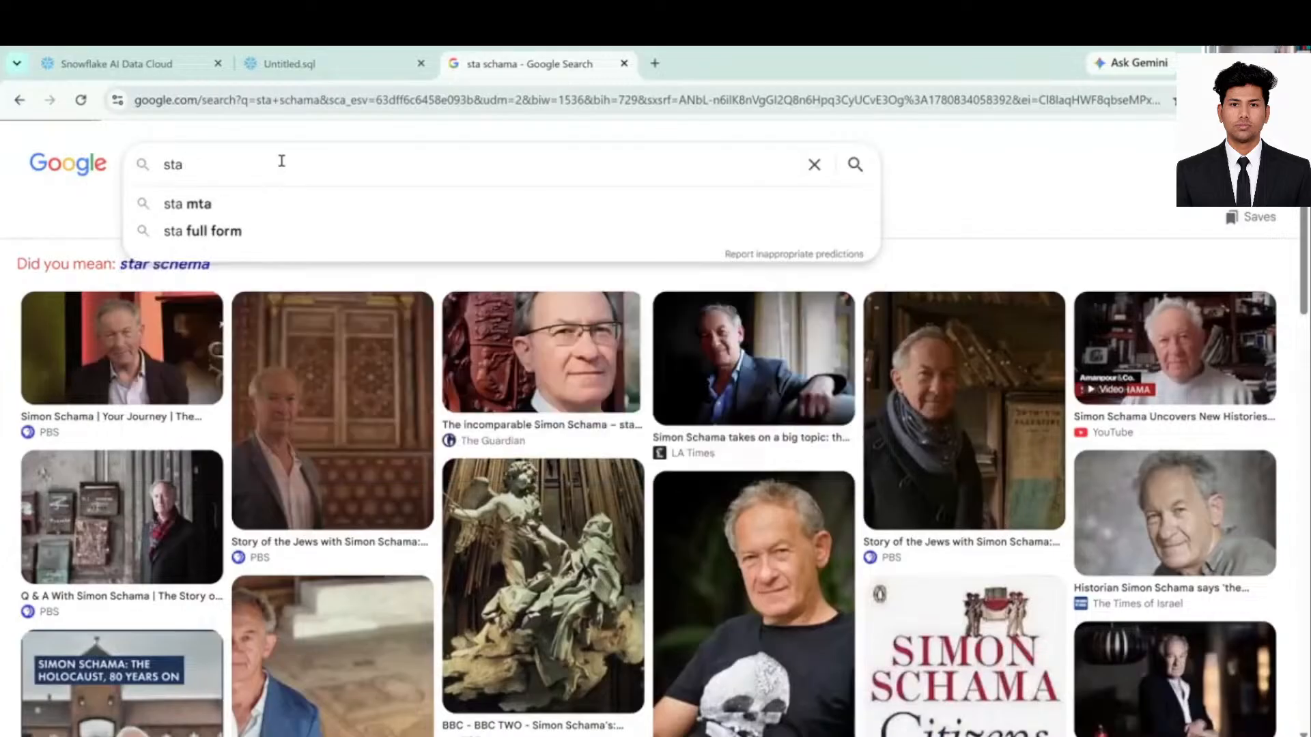
text(r schema)
key(Return)
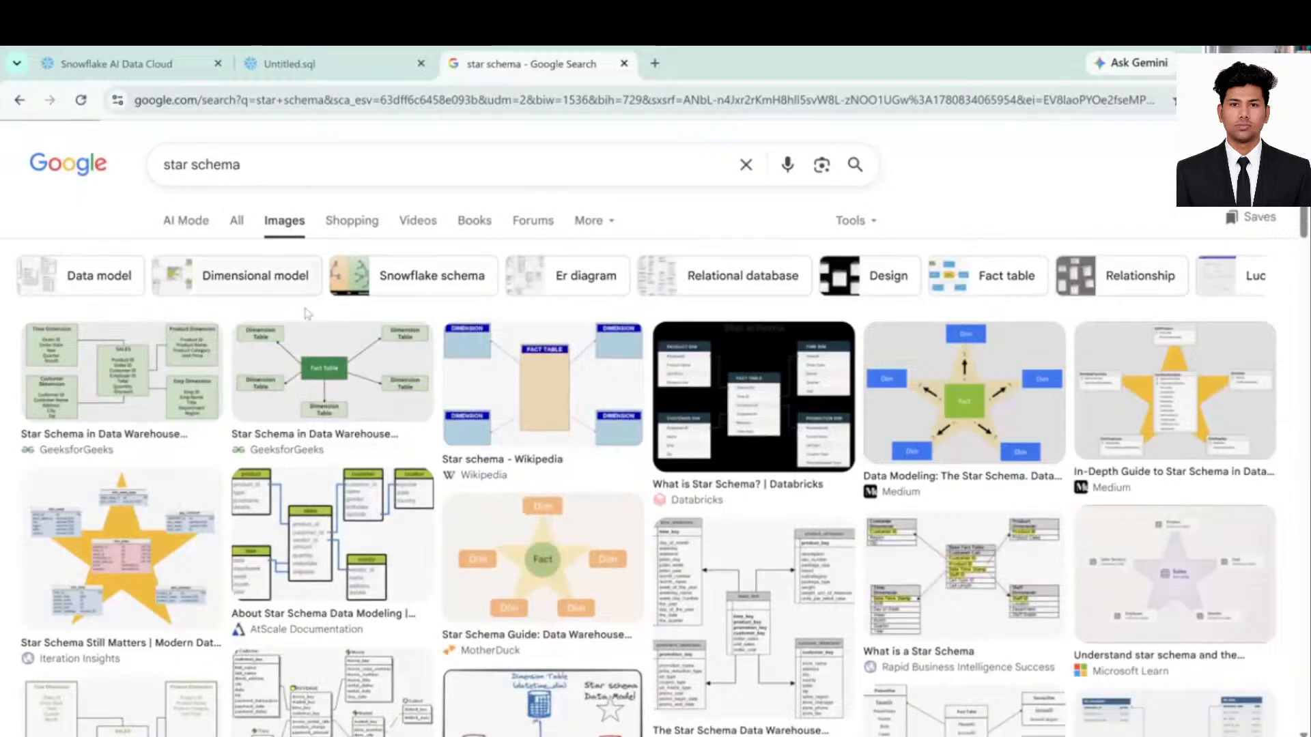
- Preview the GeeksforGeeks star schema diagram, then the AtScale Documentation diagram
click(118, 365)
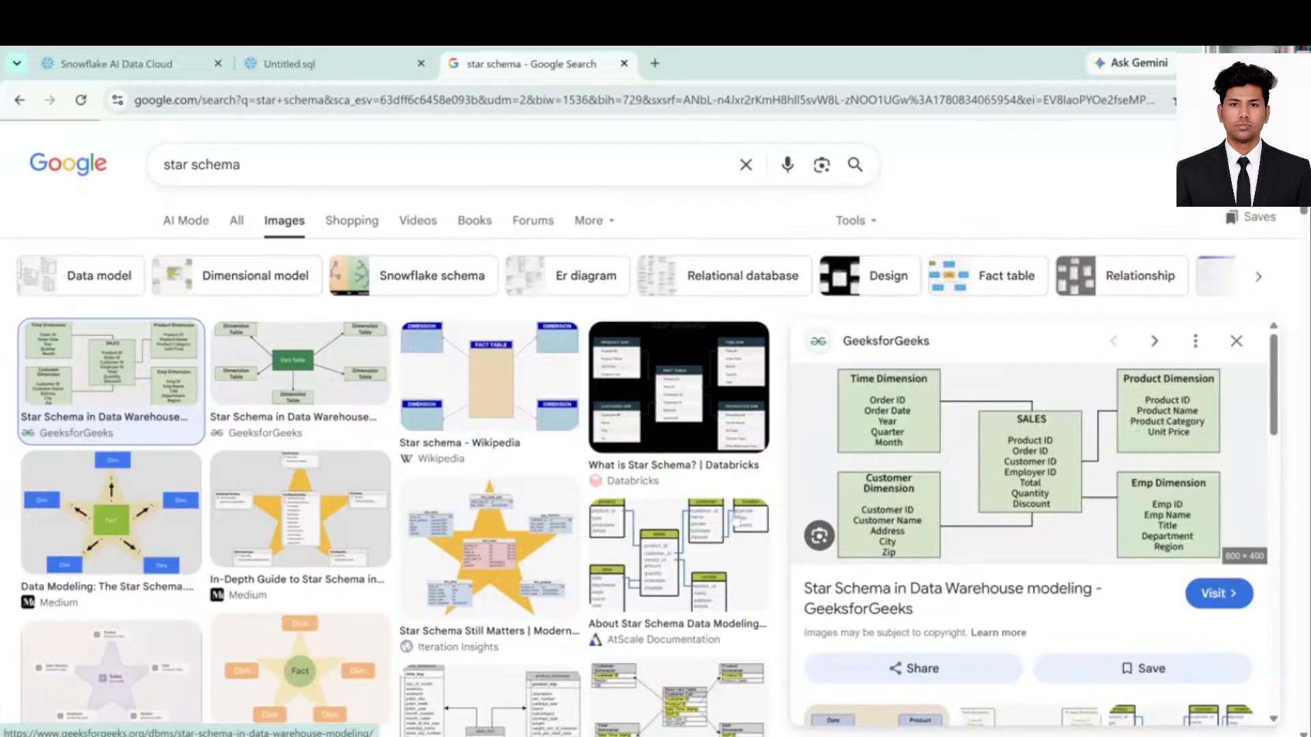
click(703, 536)
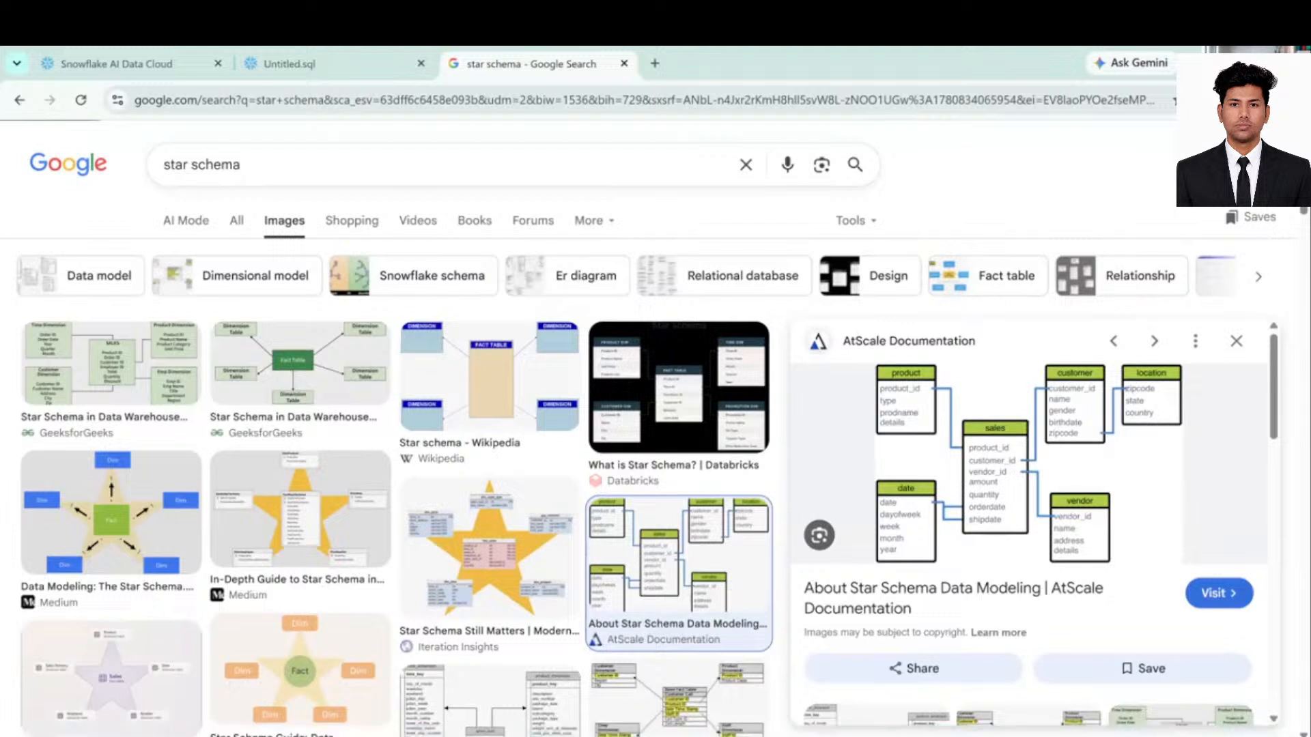
- Back in Power Query, add a Last Characters column holding customer_id (FK)'s final 3 characters
mouse_move(951, 736)
click(993, 668)
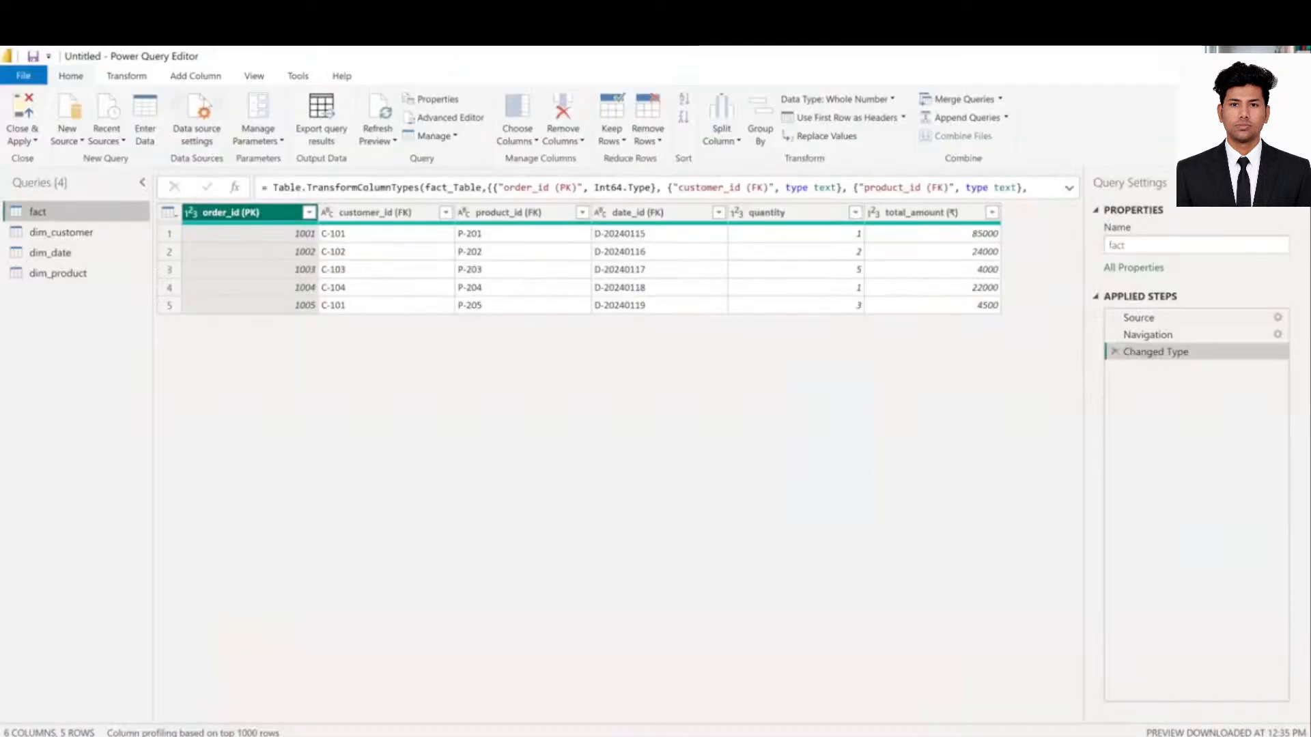
click(191, 78)
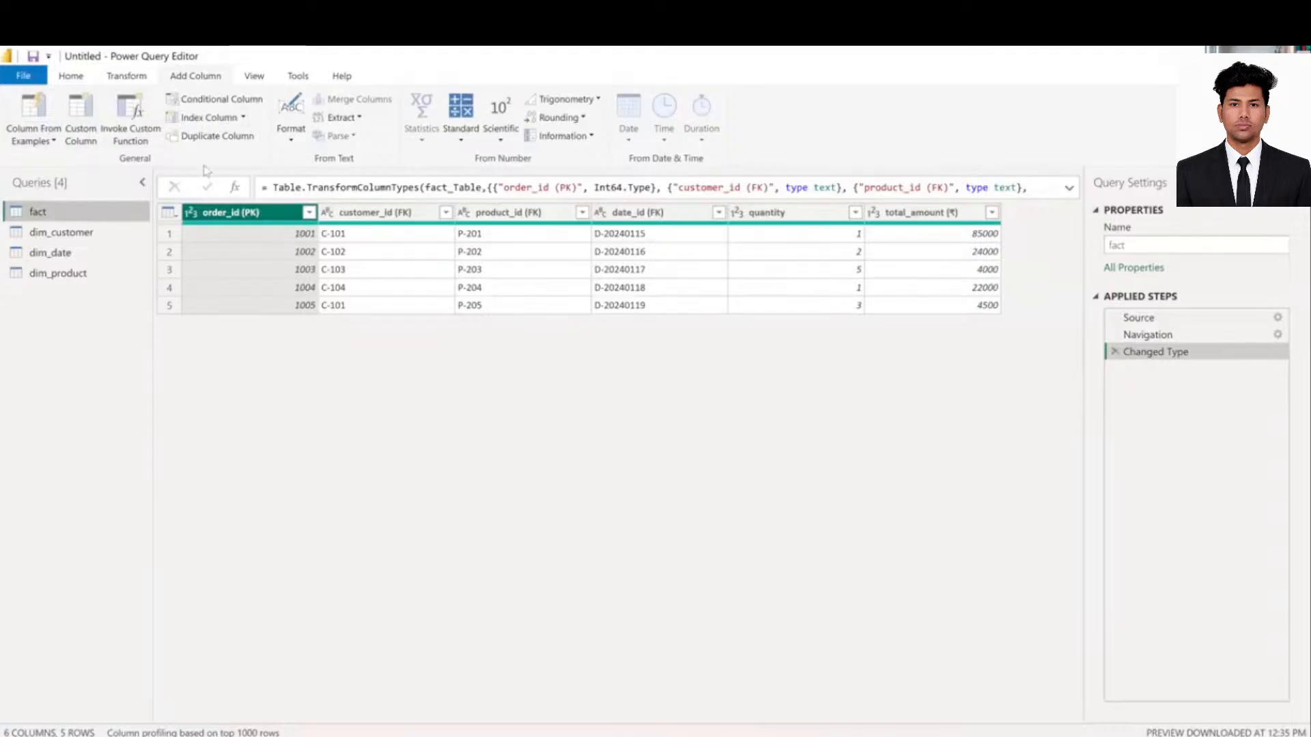
click(355, 118)
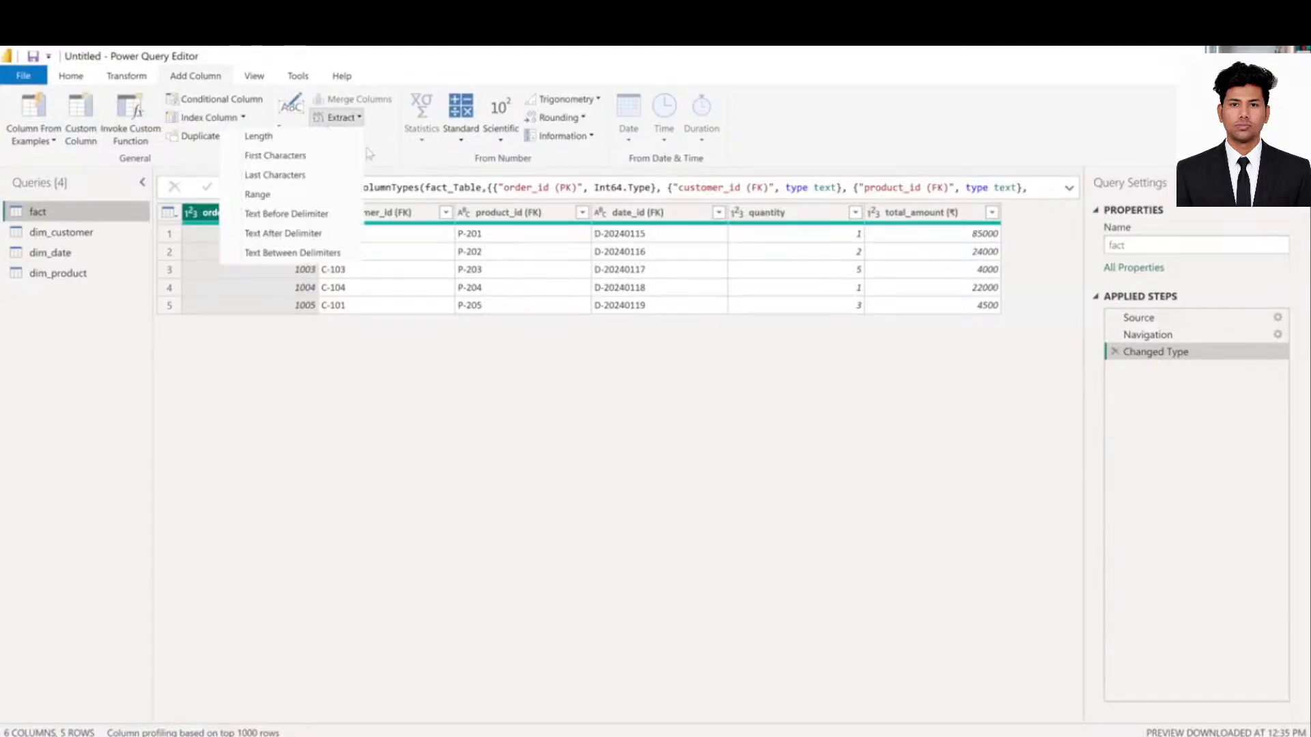
click(398, 217)
click(398, 217)
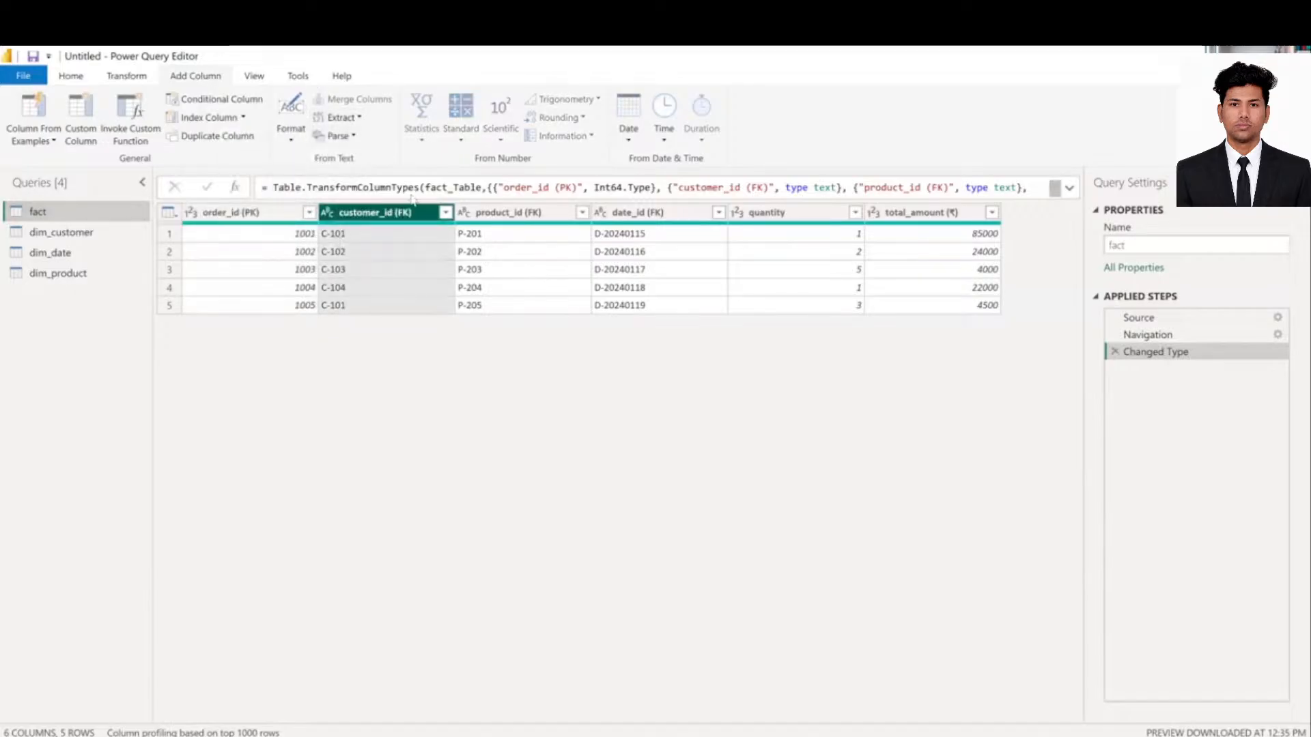
click(135, 80)
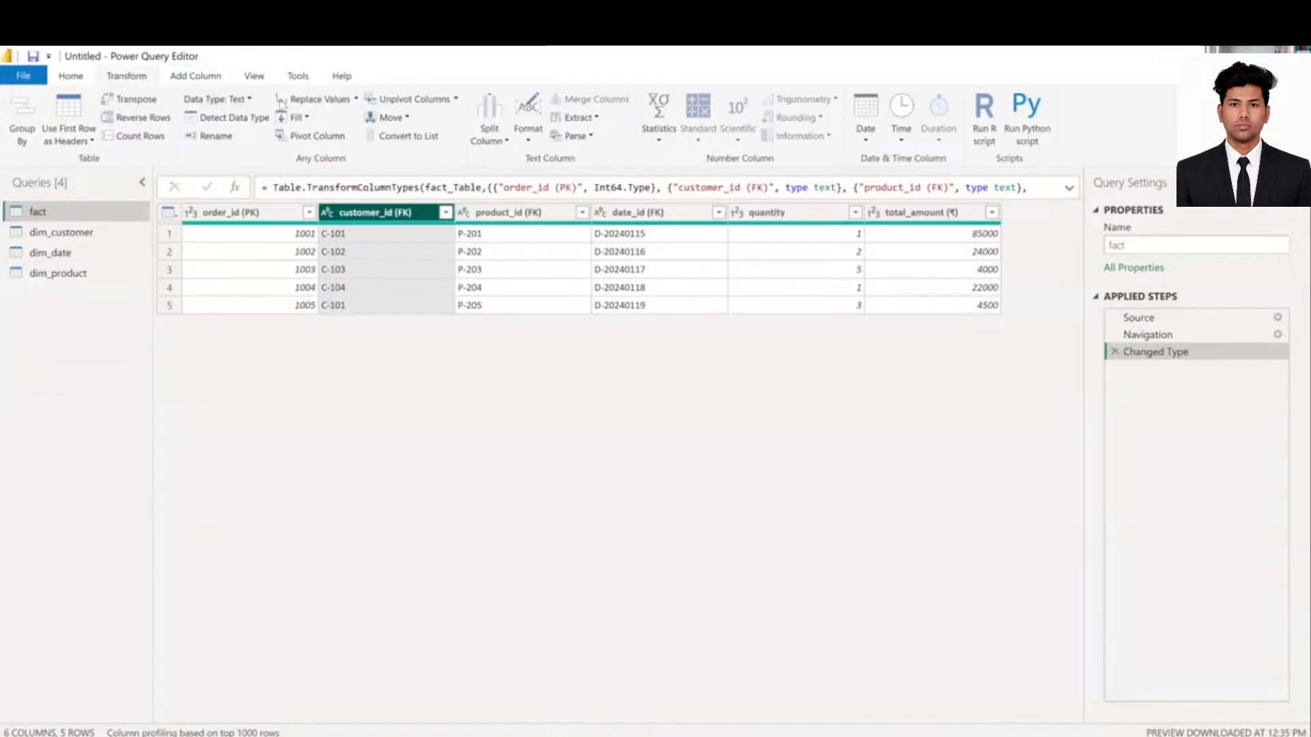
click(198, 76)
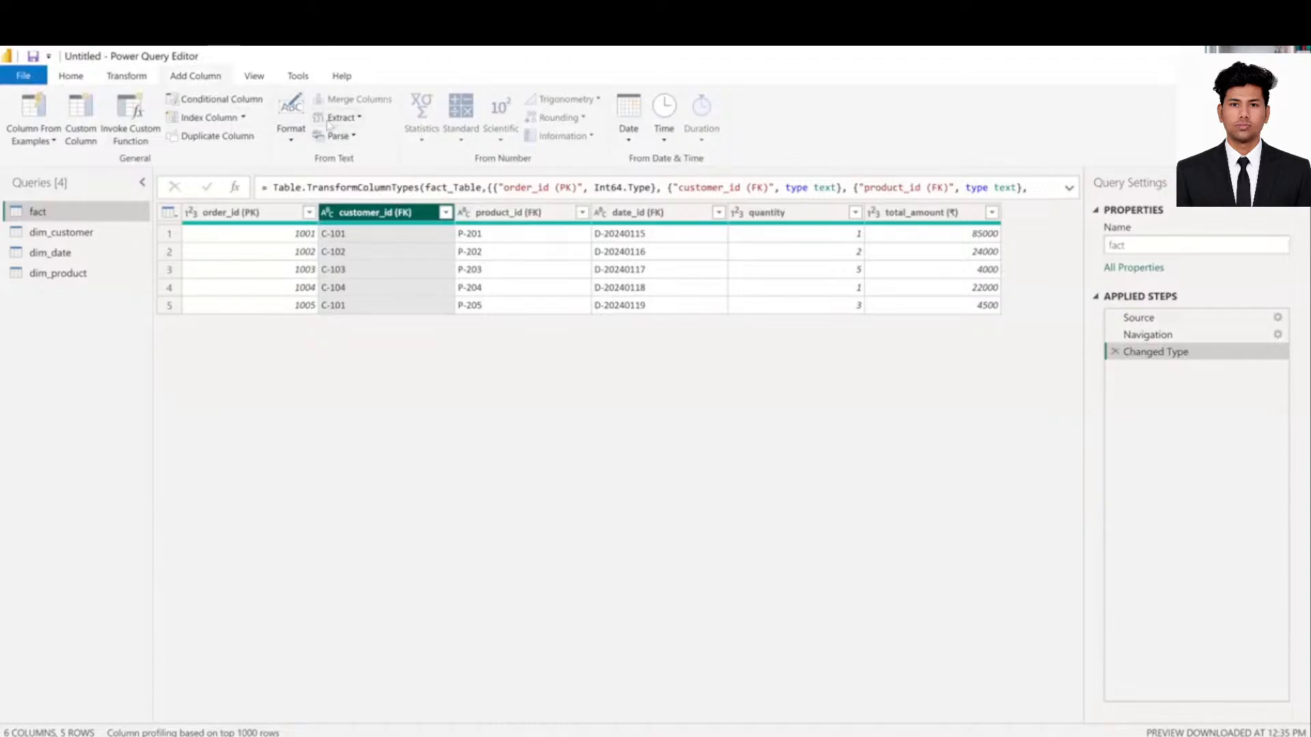
click(348, 119)
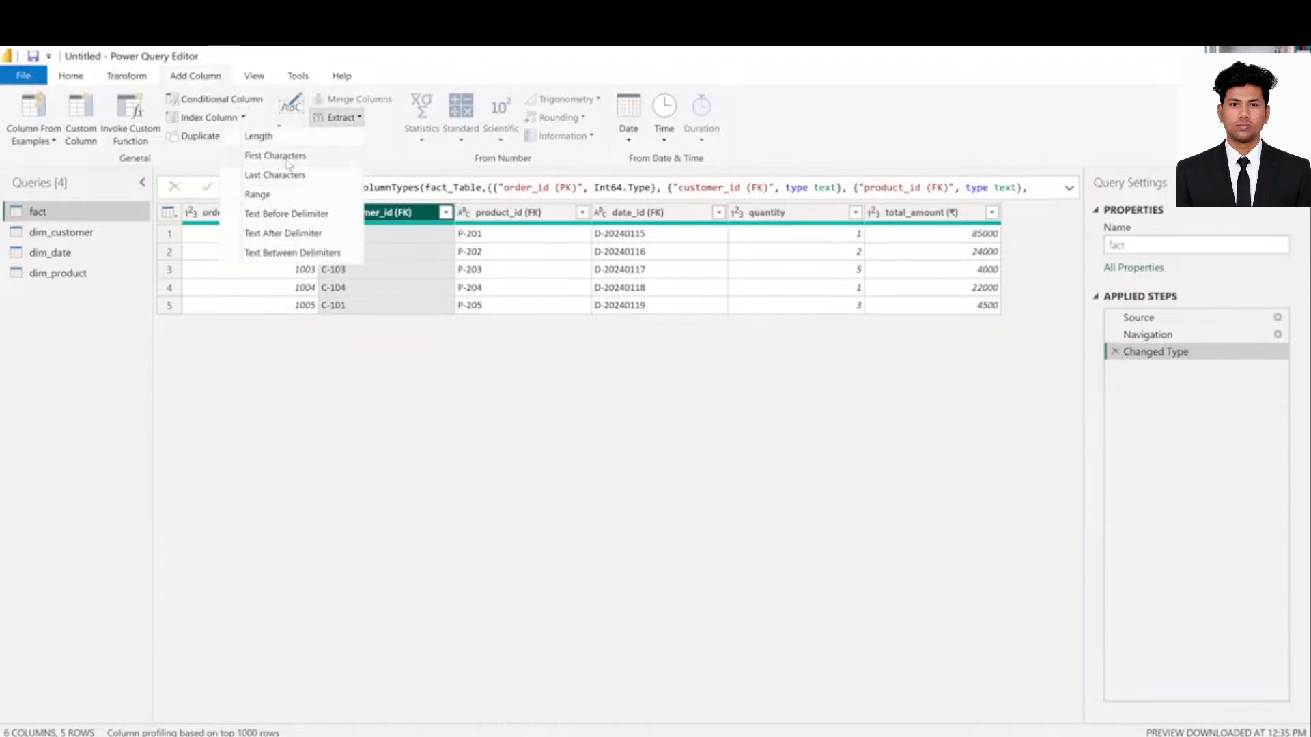
click(298, 175)
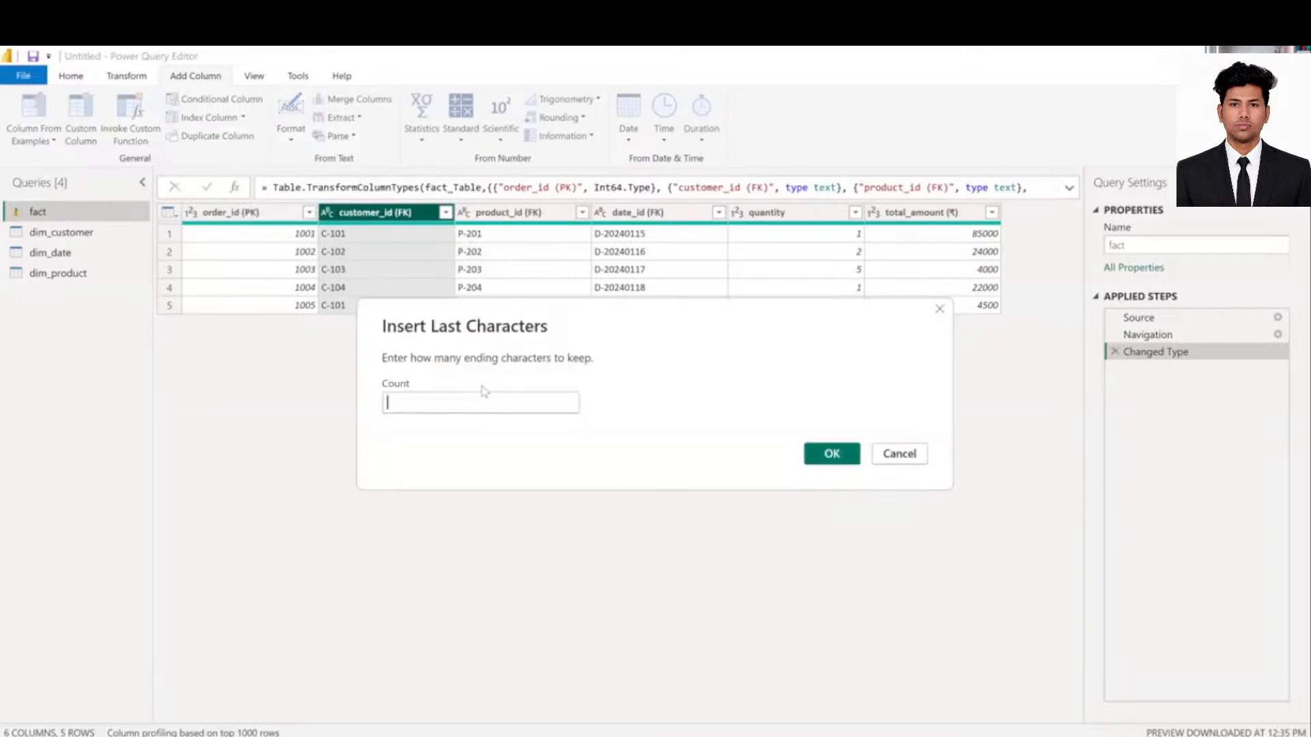
text(3)
click(831, 459)
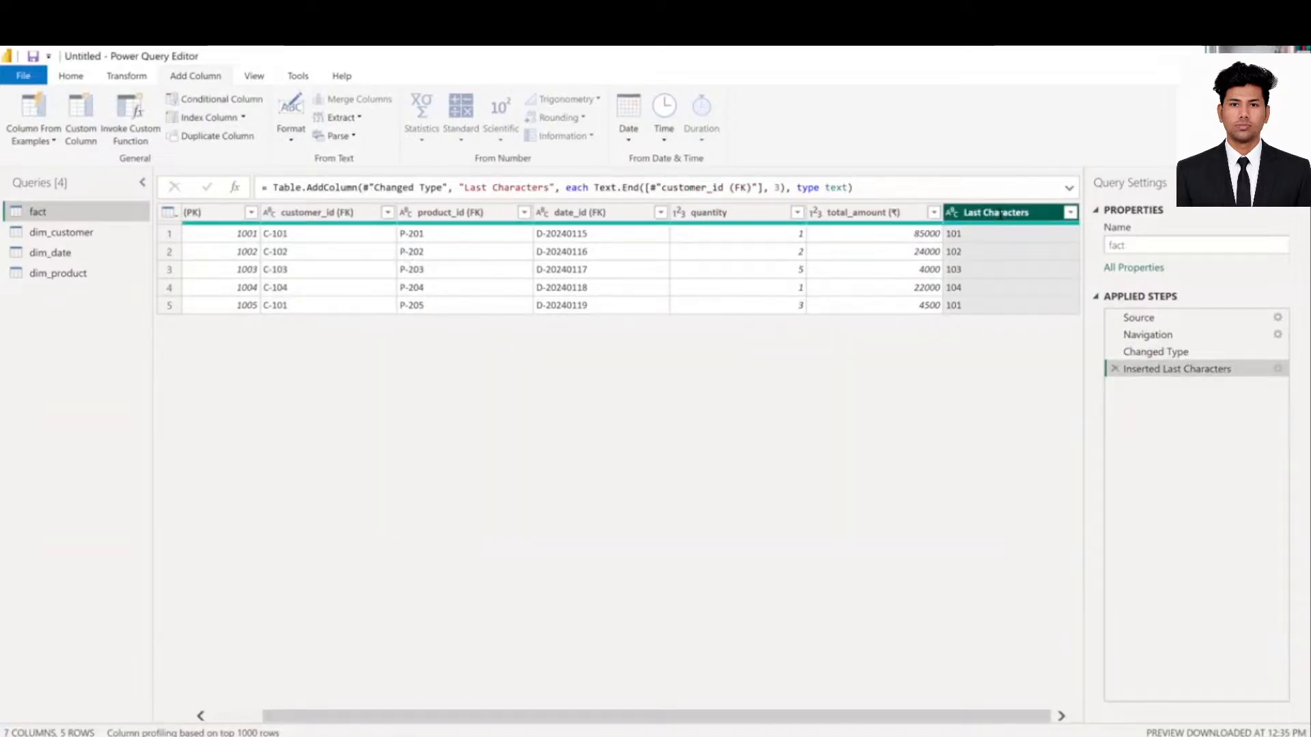
- Leave the Last Characters name unchanged, then delete its Inserted Last Characters step
double_click(995, 212)
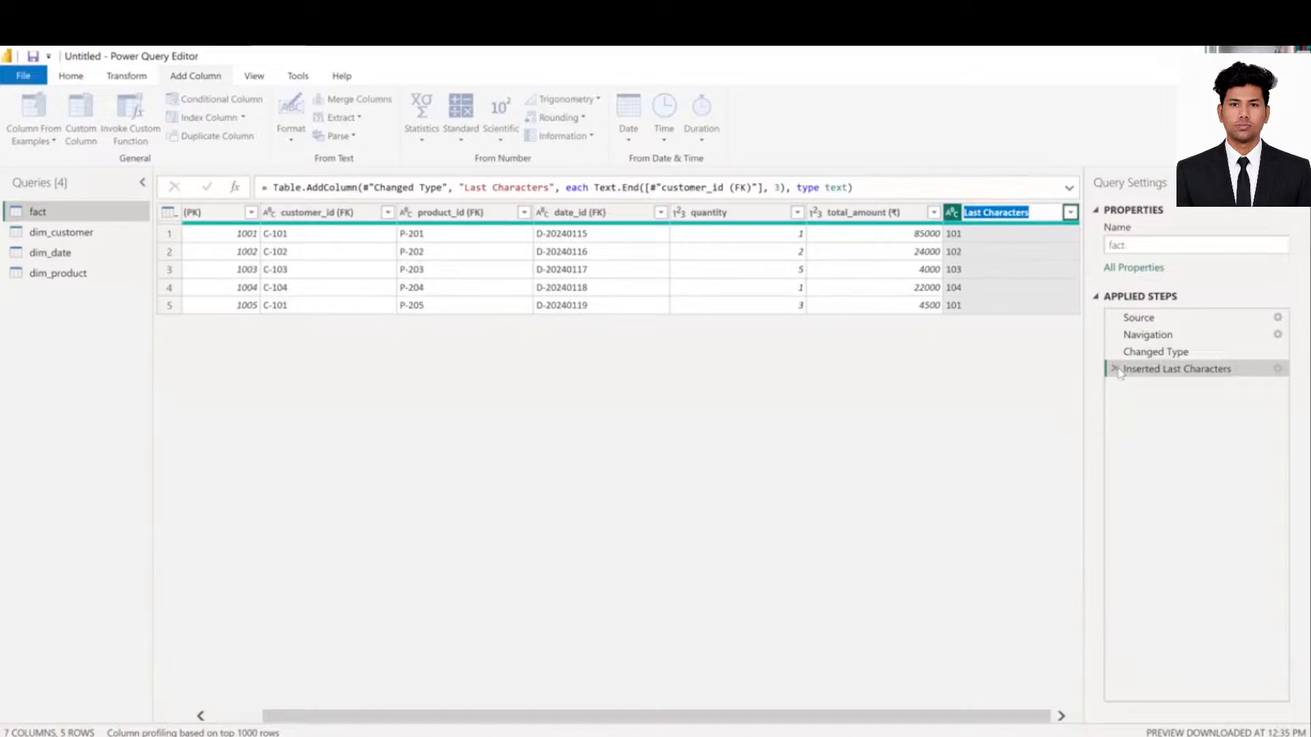
key(Return)
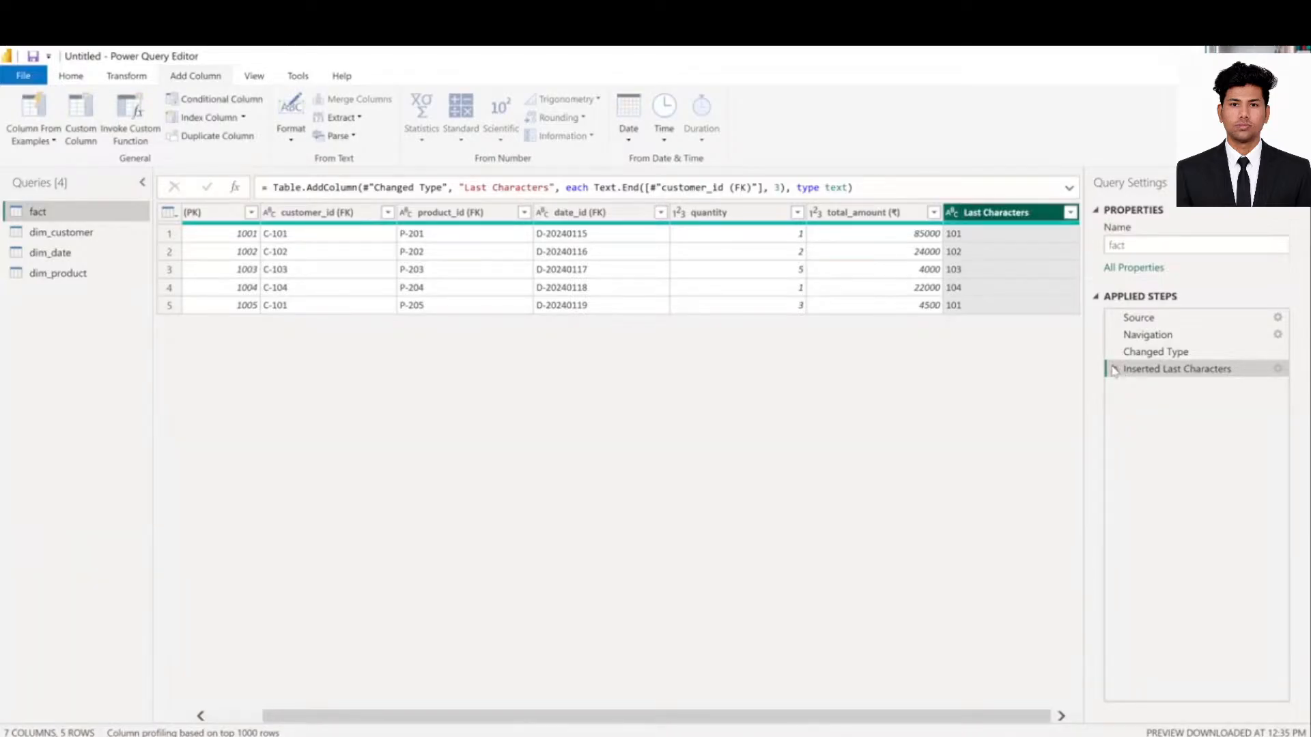
click(1115, 369)
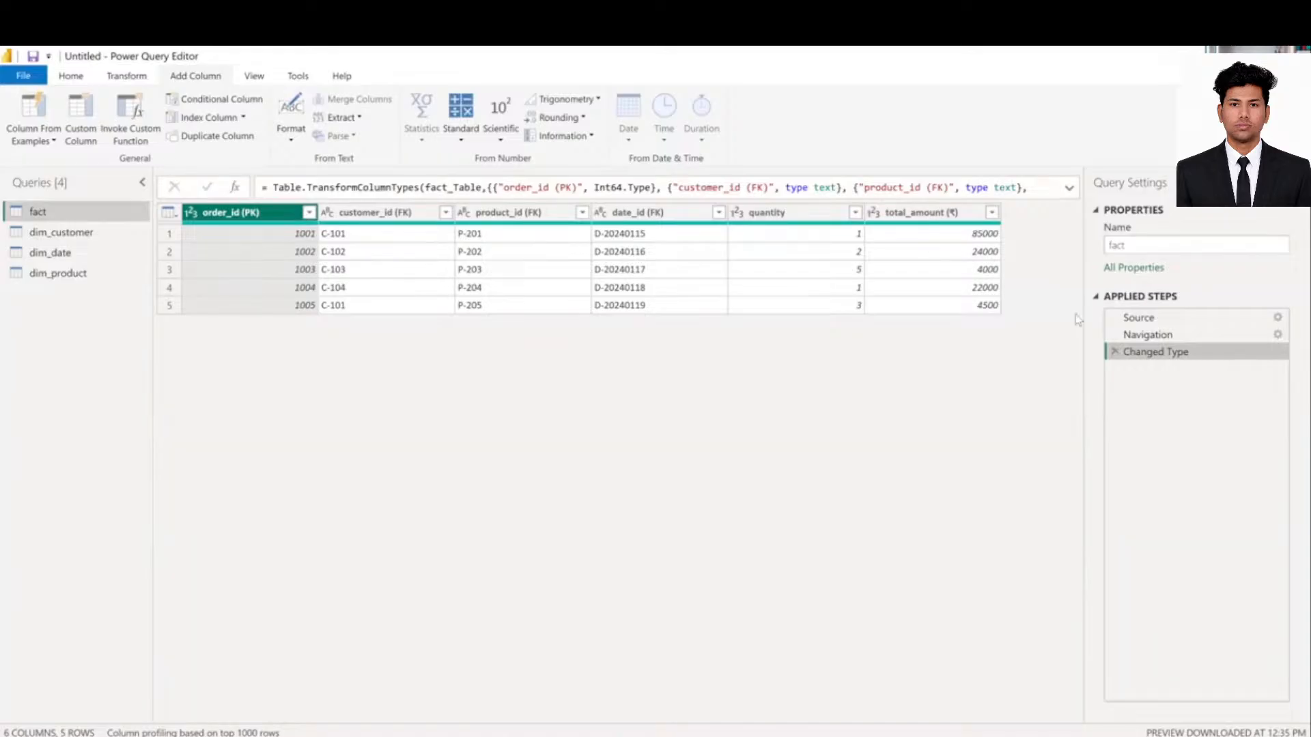
- Browse the Transform text Format options without applying any, then return to Home
click(117, 81)
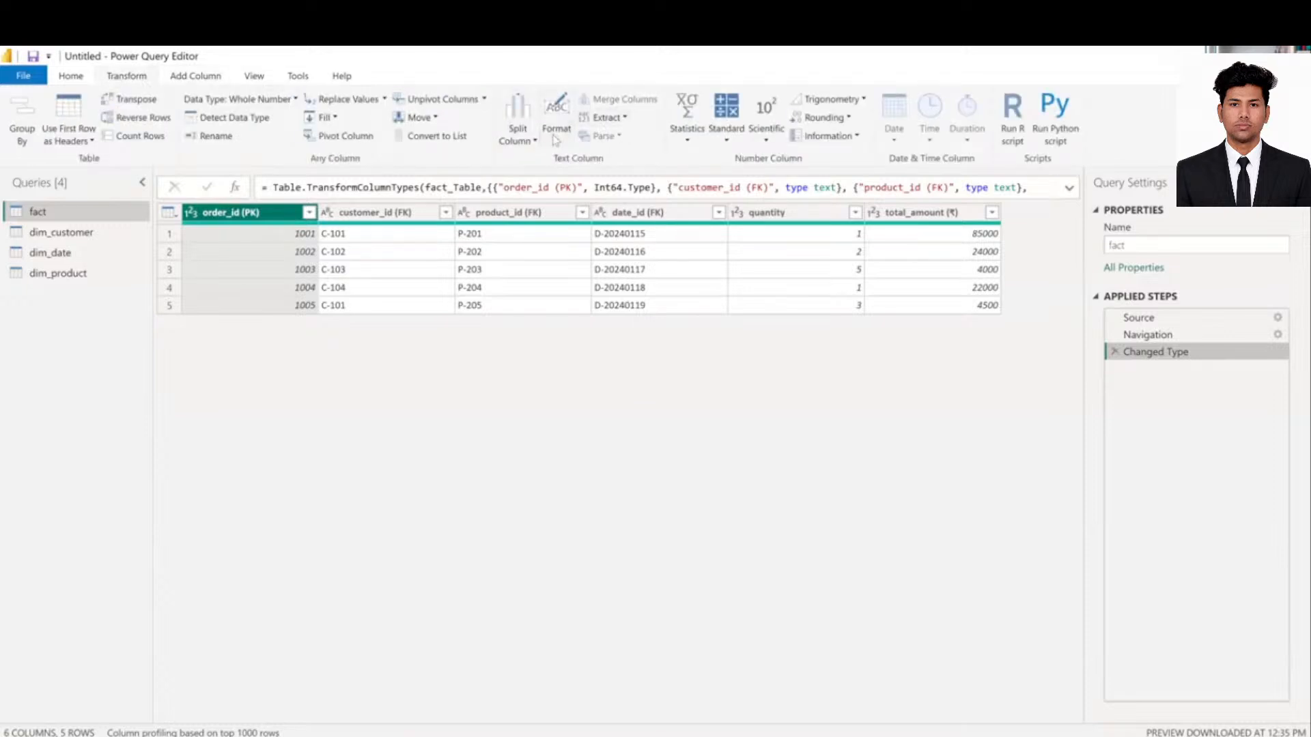
click(556, 140)
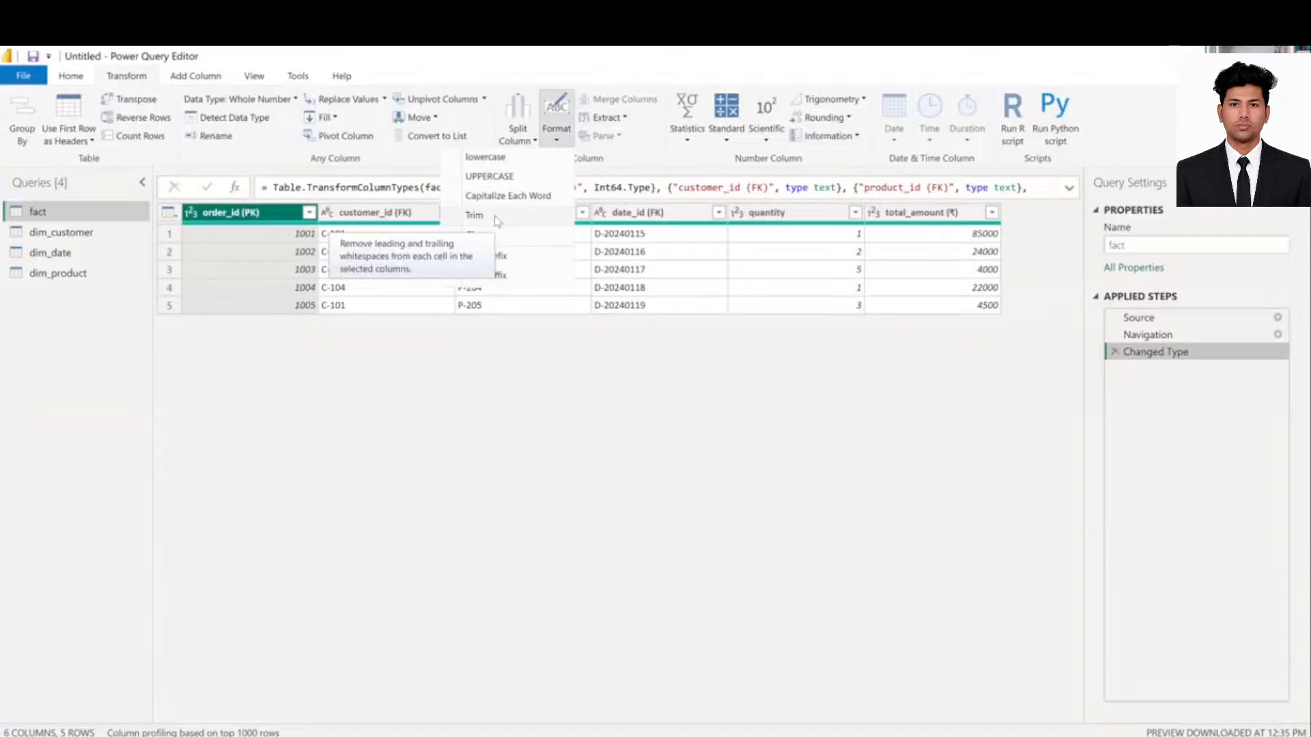
click(598, 412)
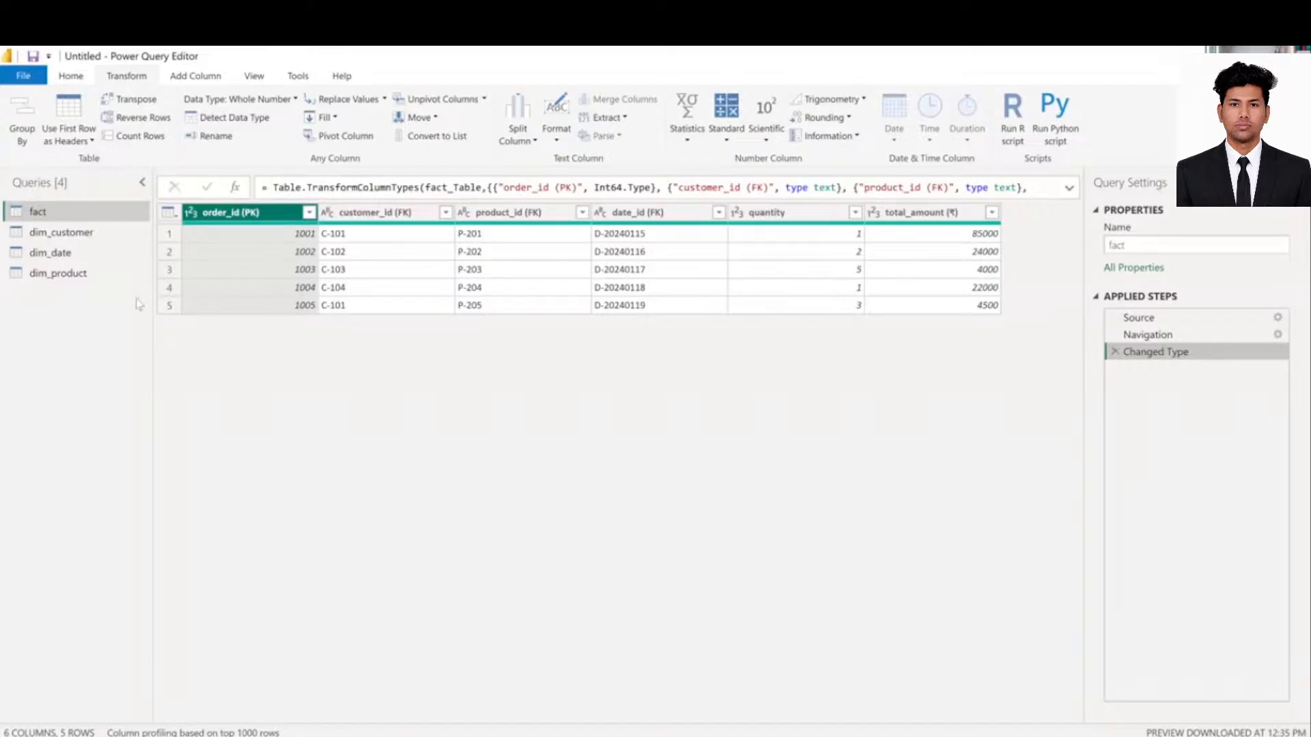
click(80, 84)
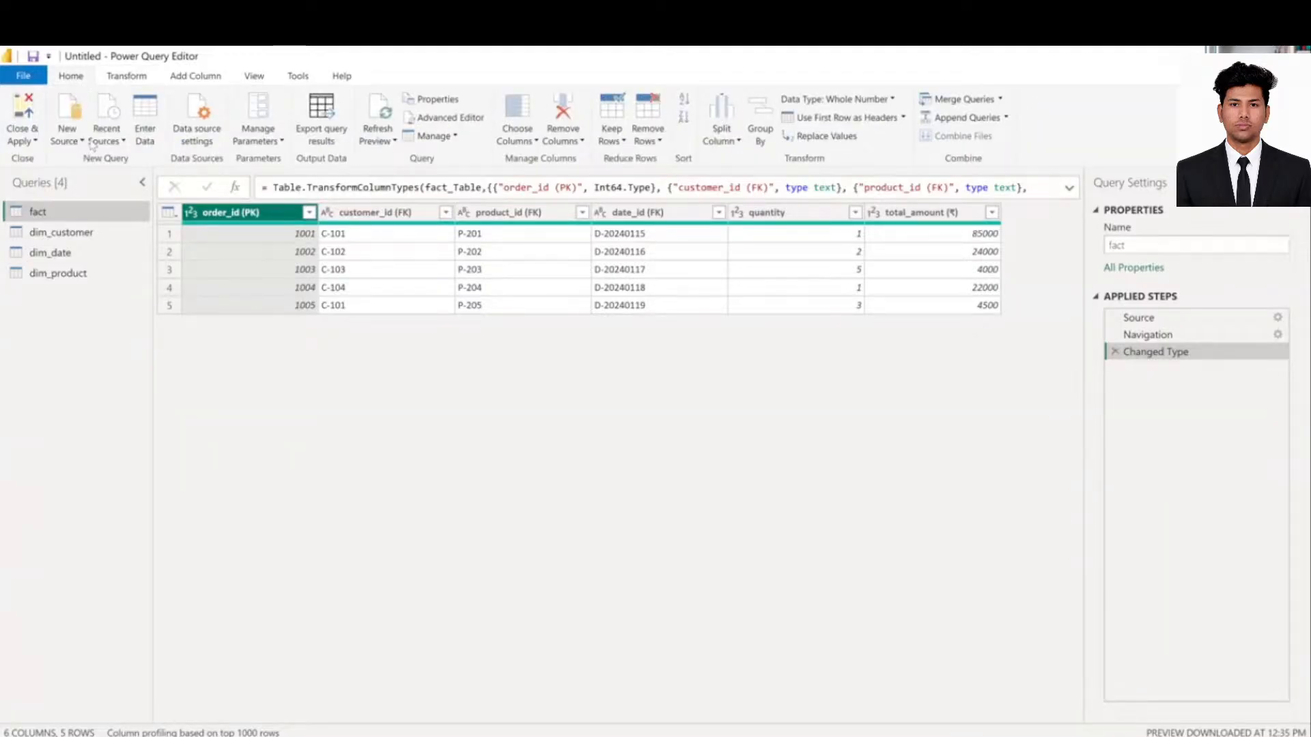
click(150, 136)
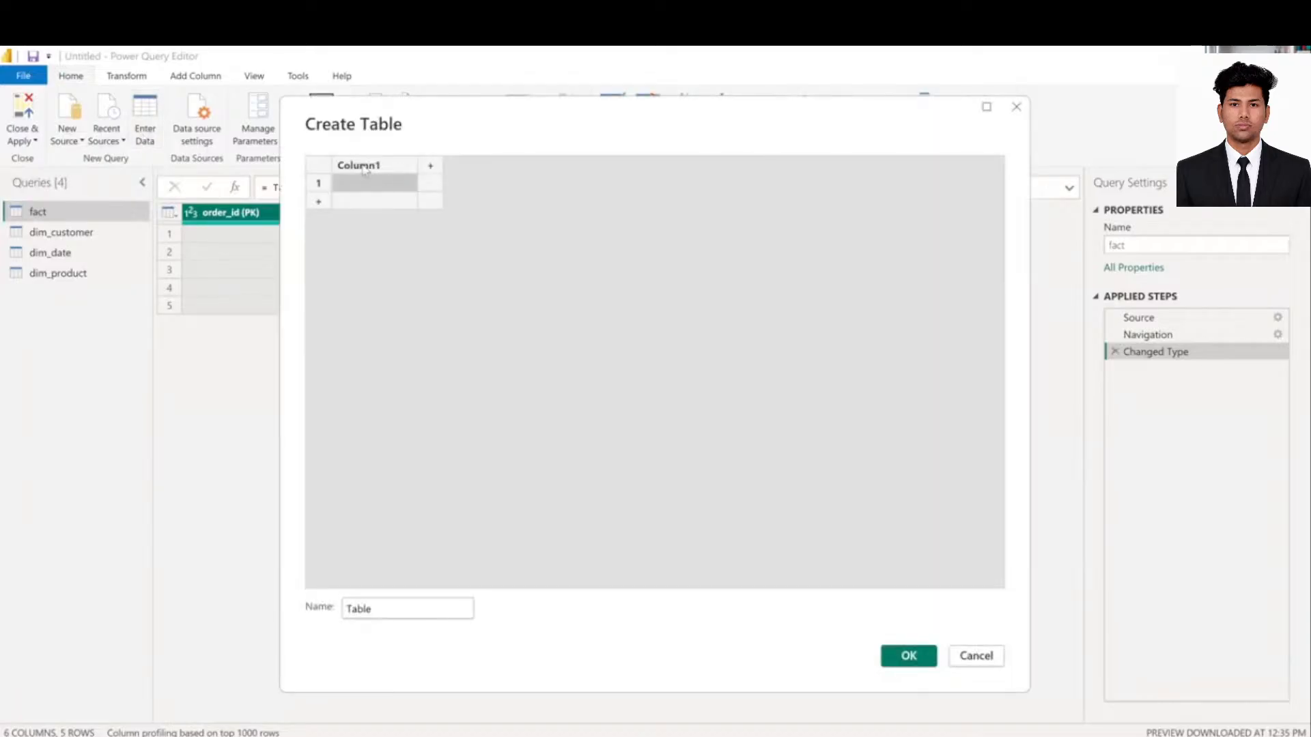
click(364, 169)
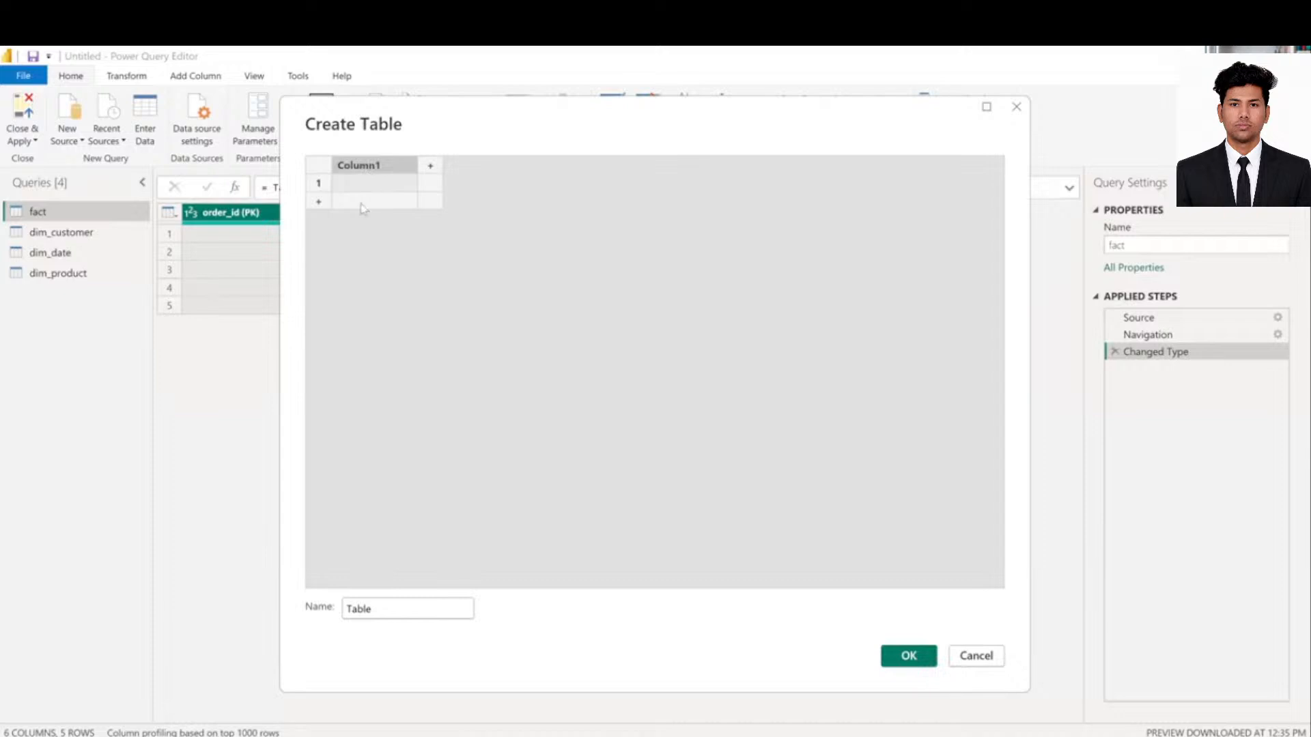
click(369, 205)
click(424, 197)
click(438, 615)
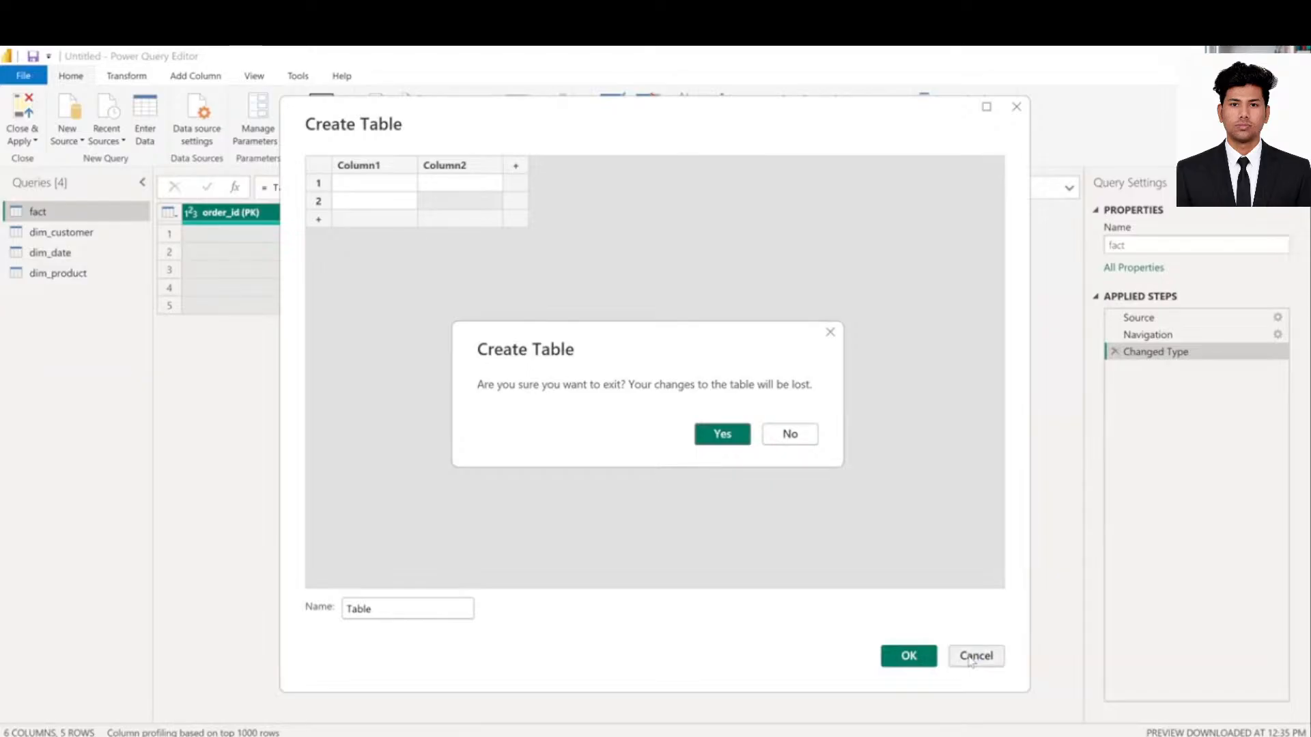
click(784, 436)
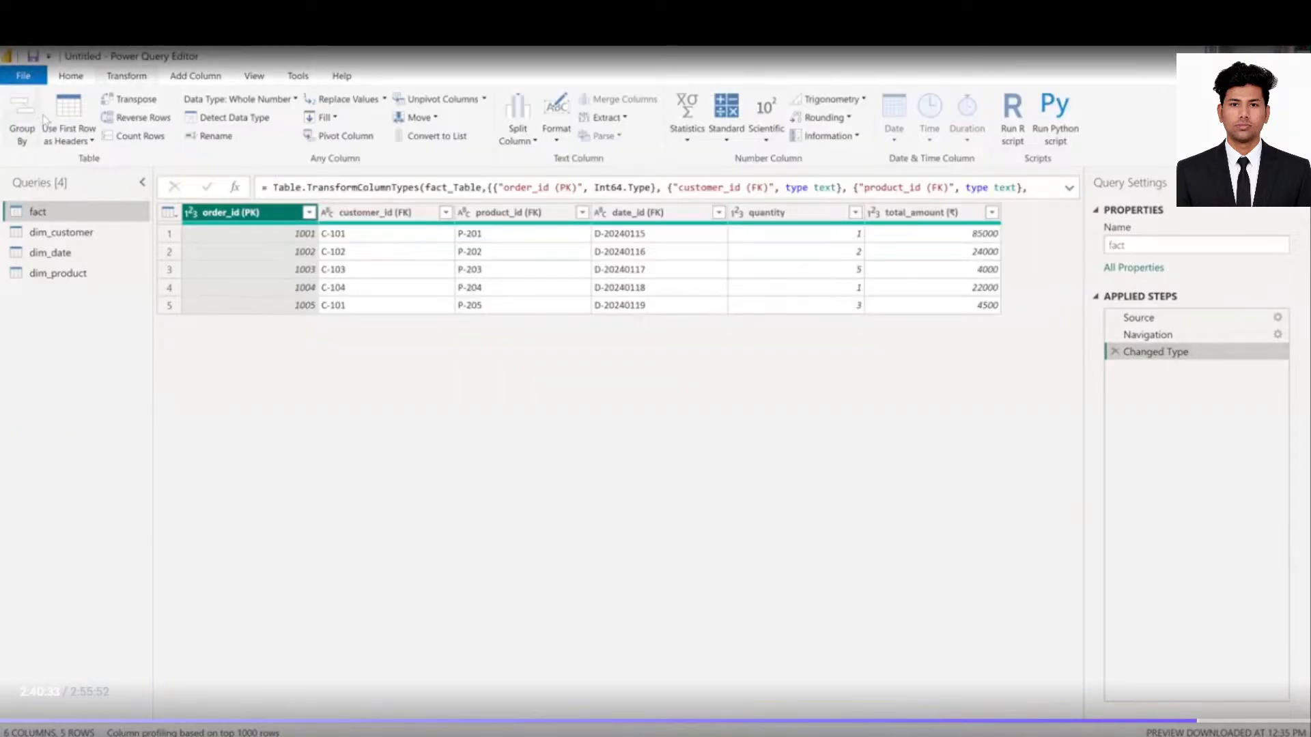
click(80, 83)
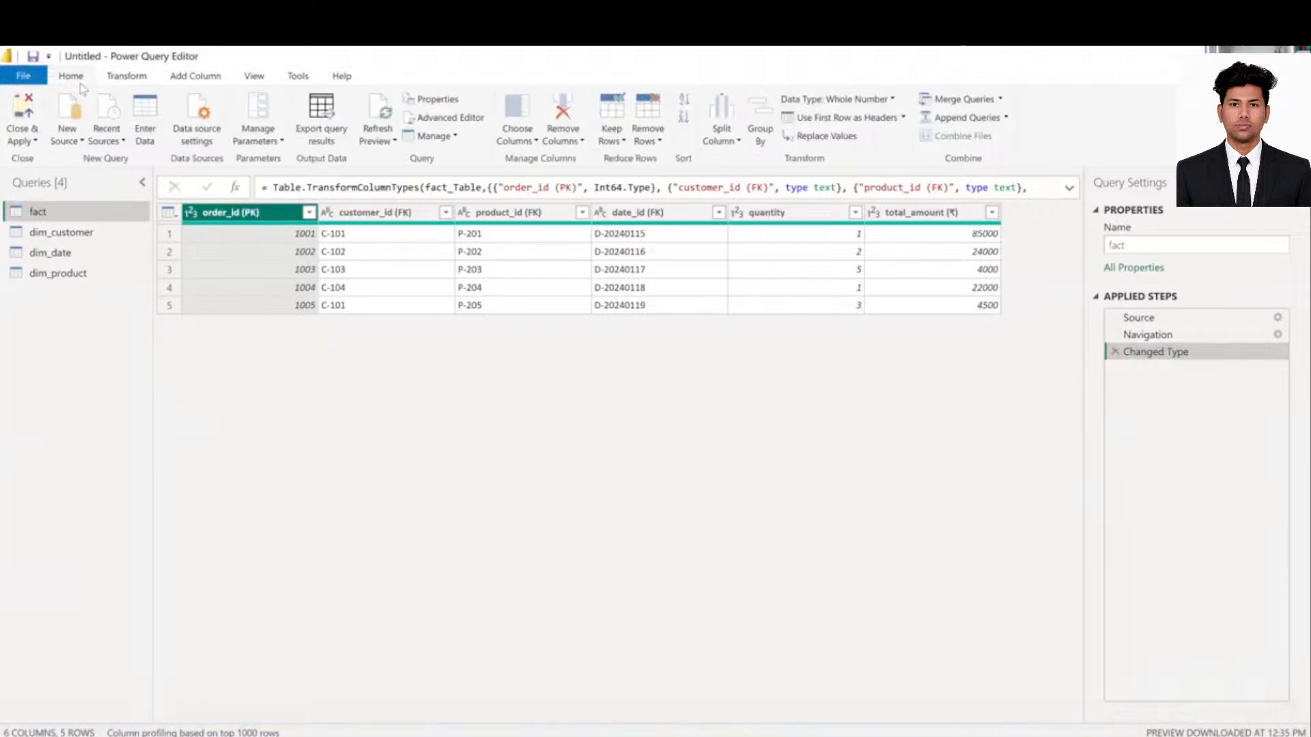
- Start an Enter Data table with a second row and second column, then cancel it
click(145, 138)
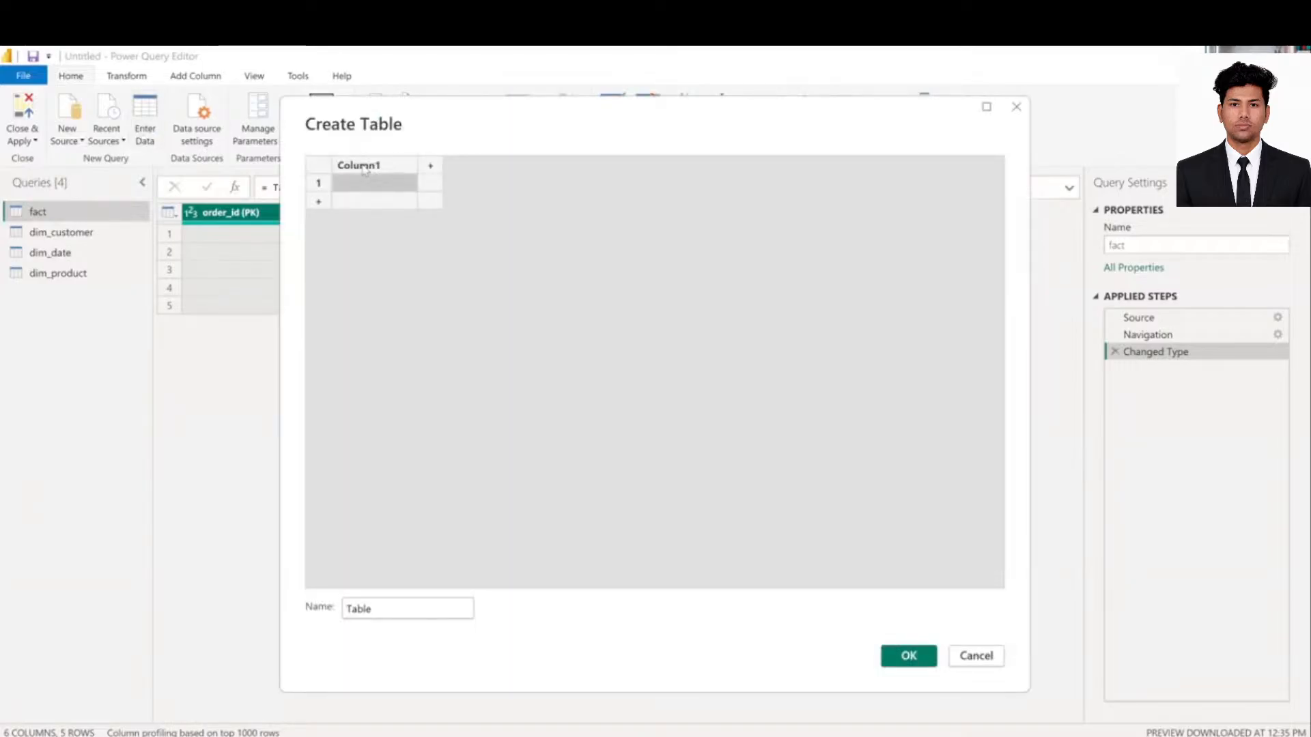
click(364, 209)
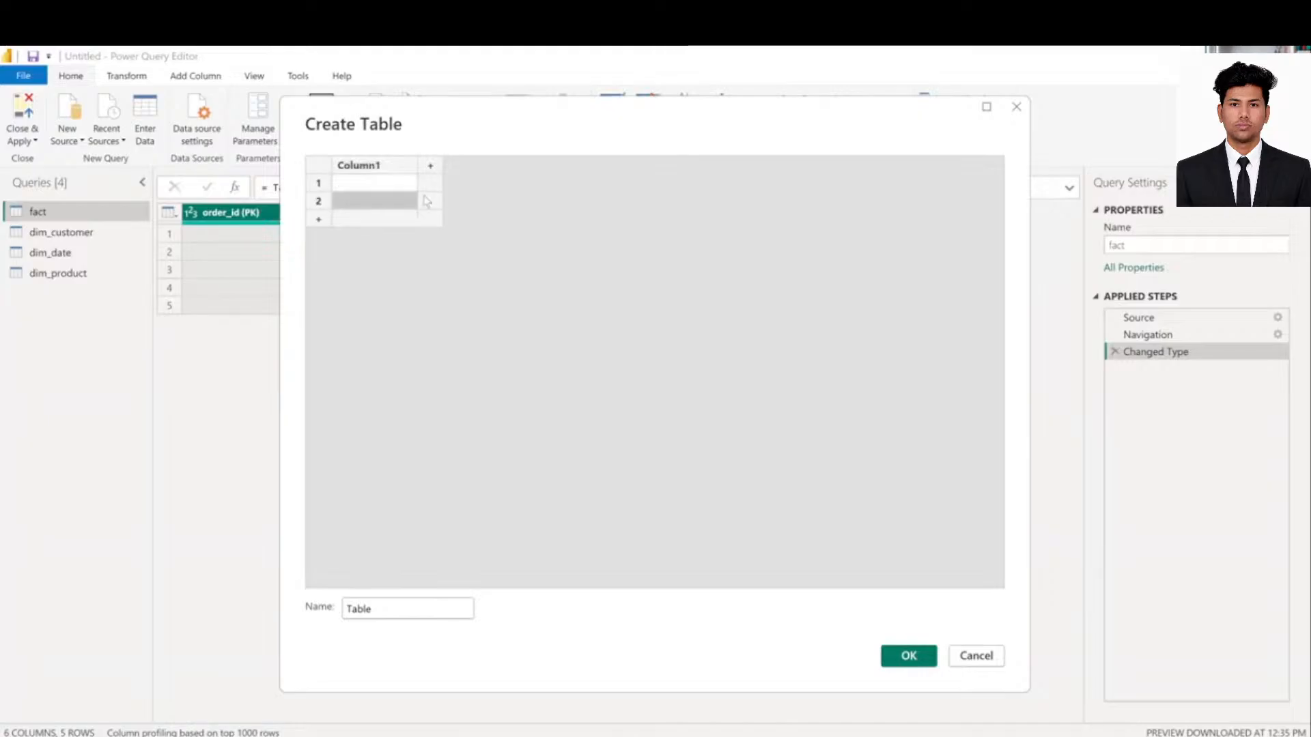
click(427, 201)
click(66, 240)
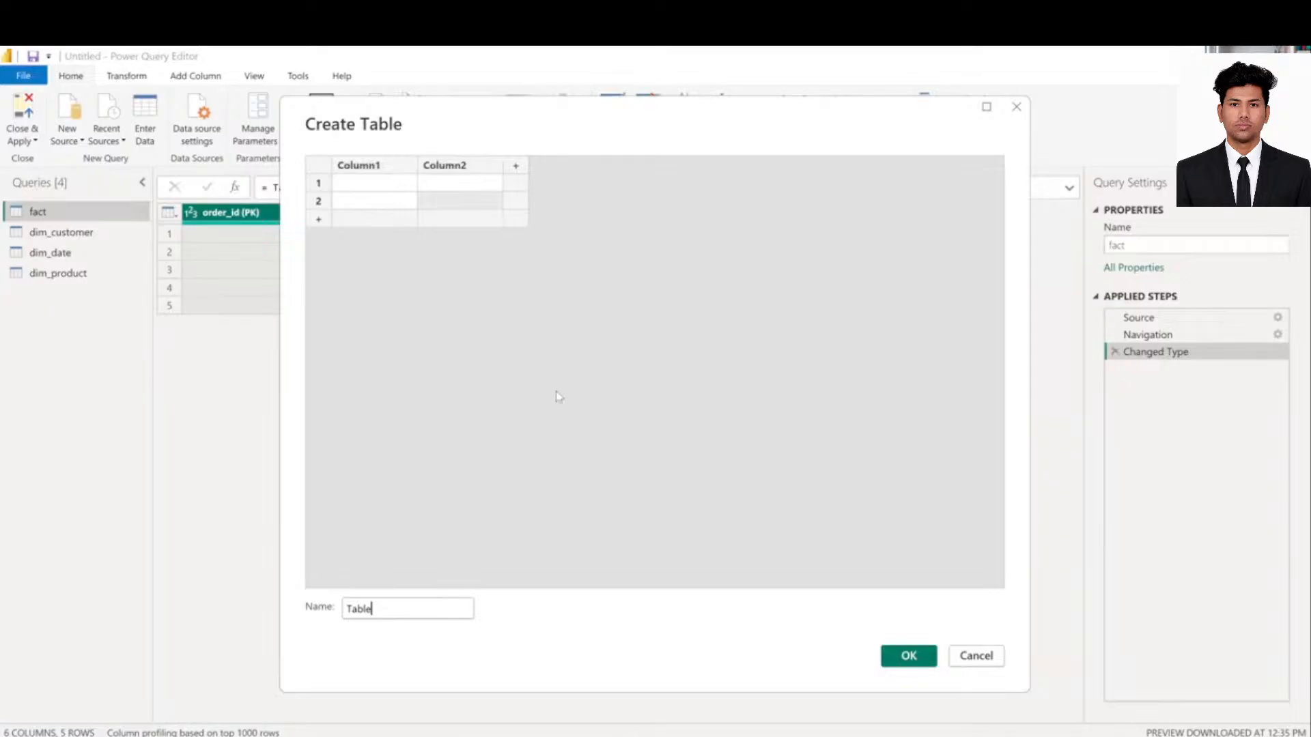
click(975, 657)
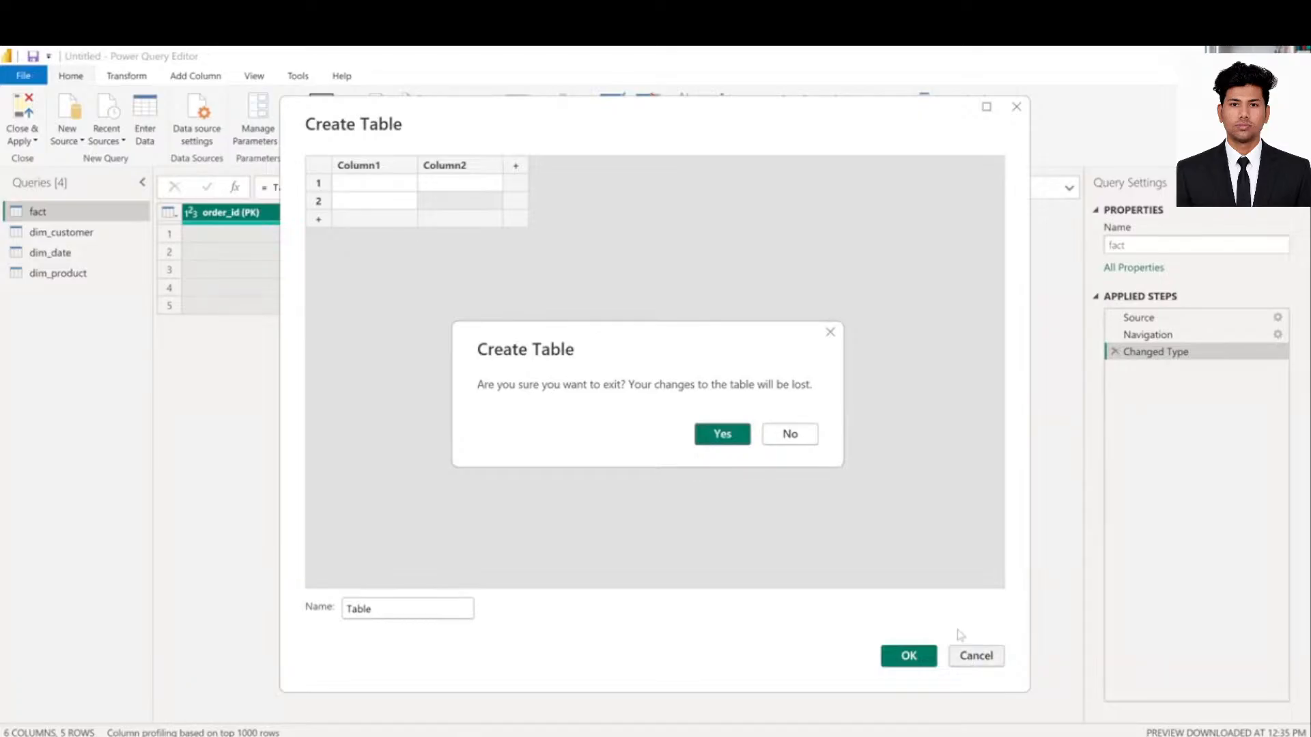
- Dismiss the Create Table exit prompts and bring the Power Query Editor back to front
click(783, 439)
key(Escape)
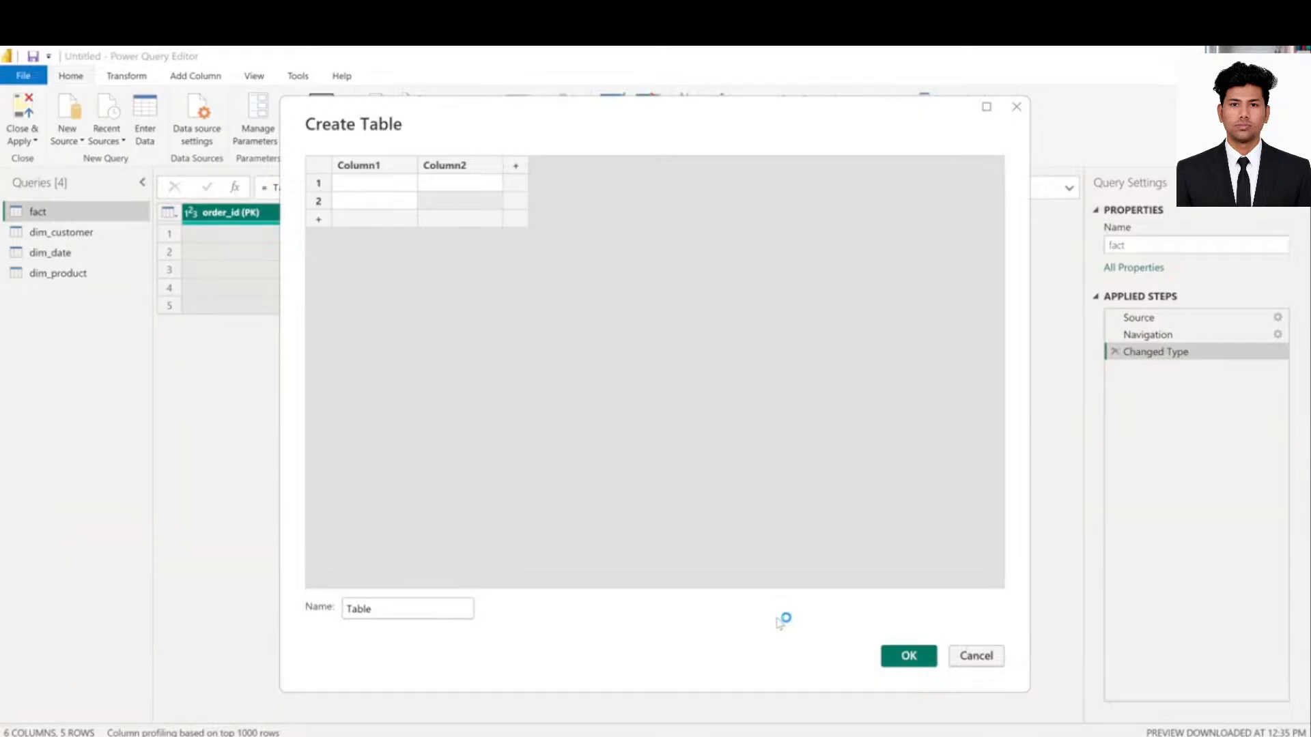
key(Escape)
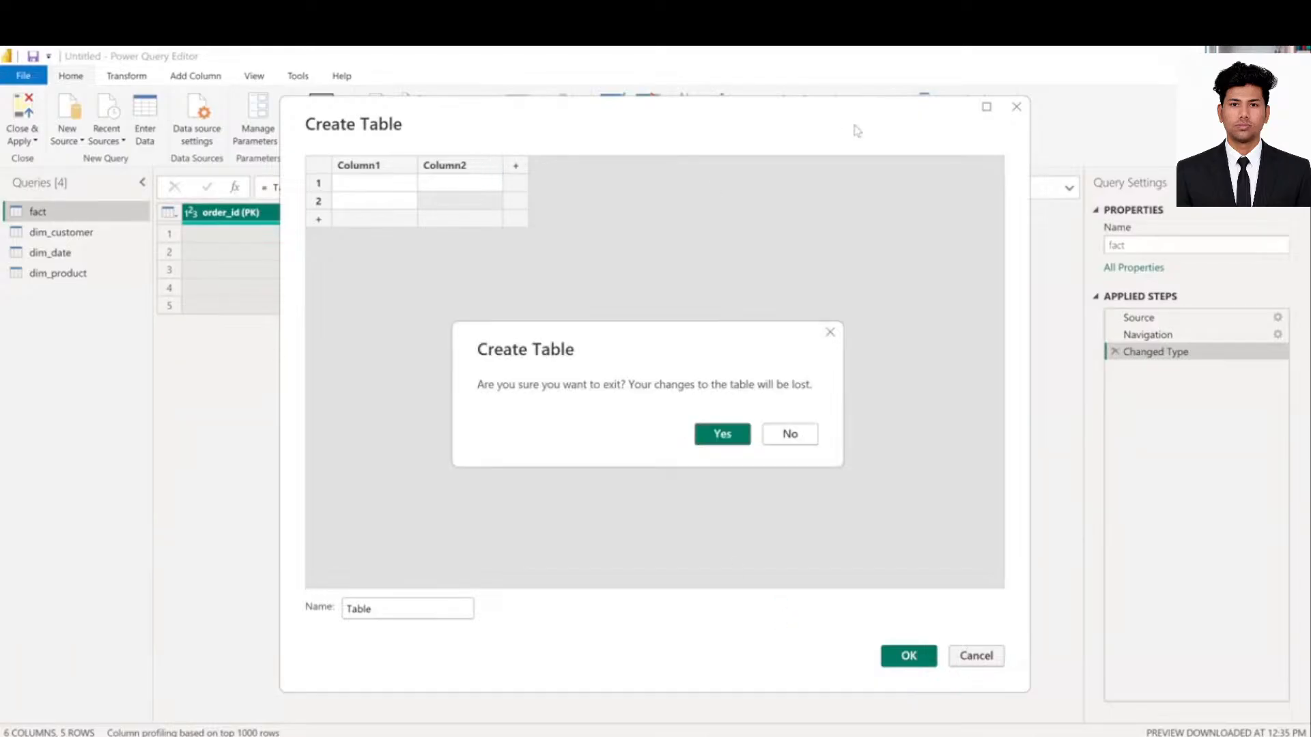
click(788, 437)
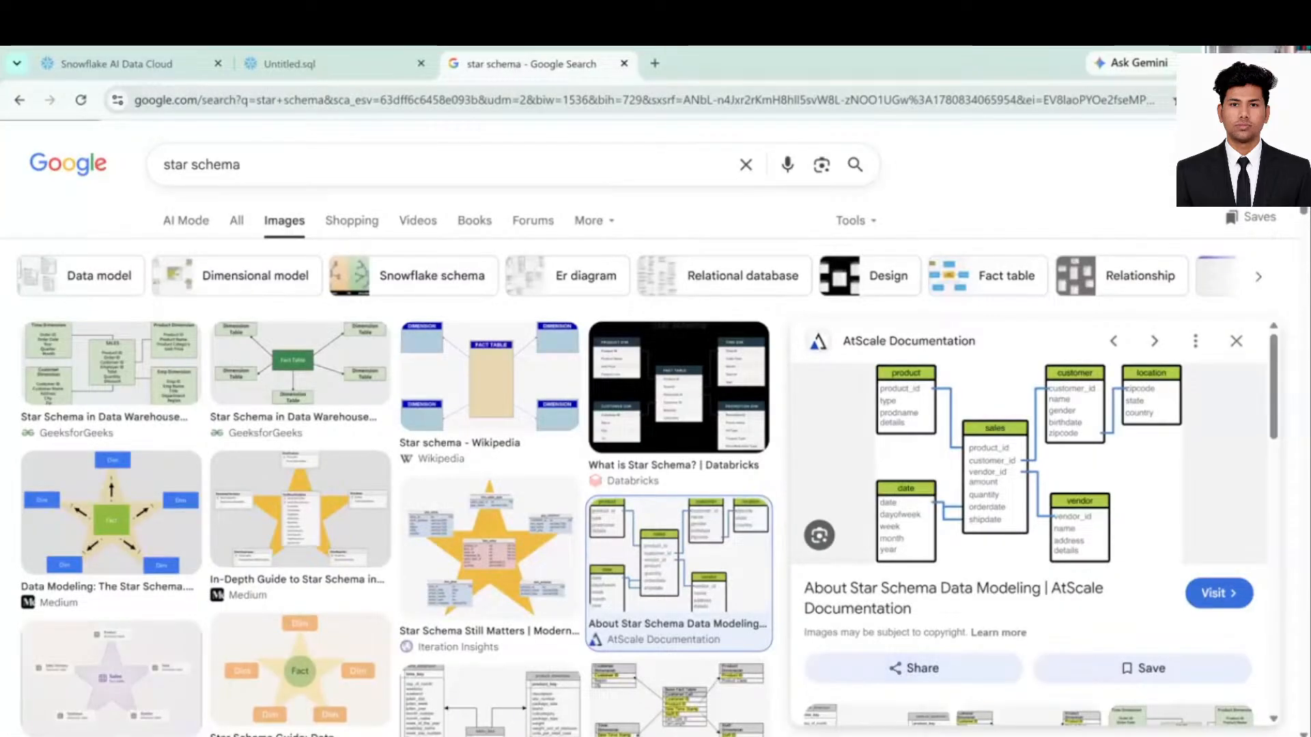
mouse_move(969, 725)
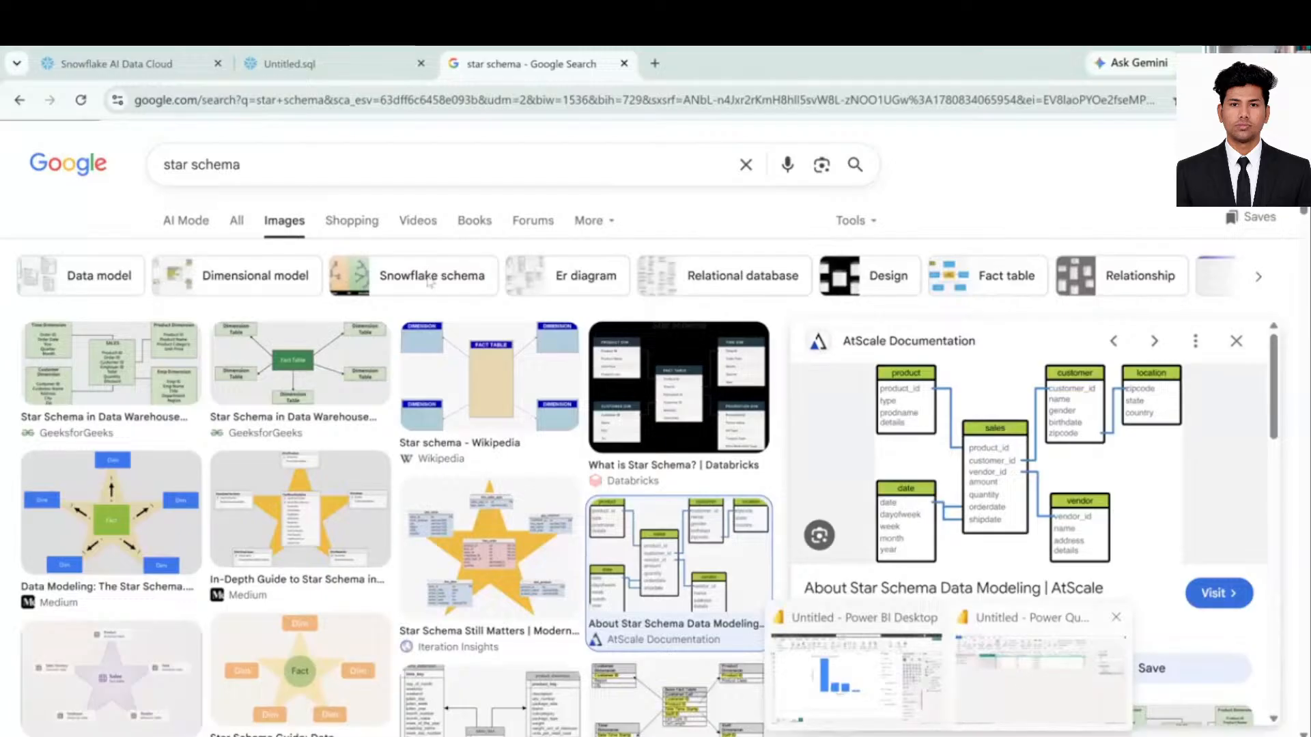
click(1020, 673)
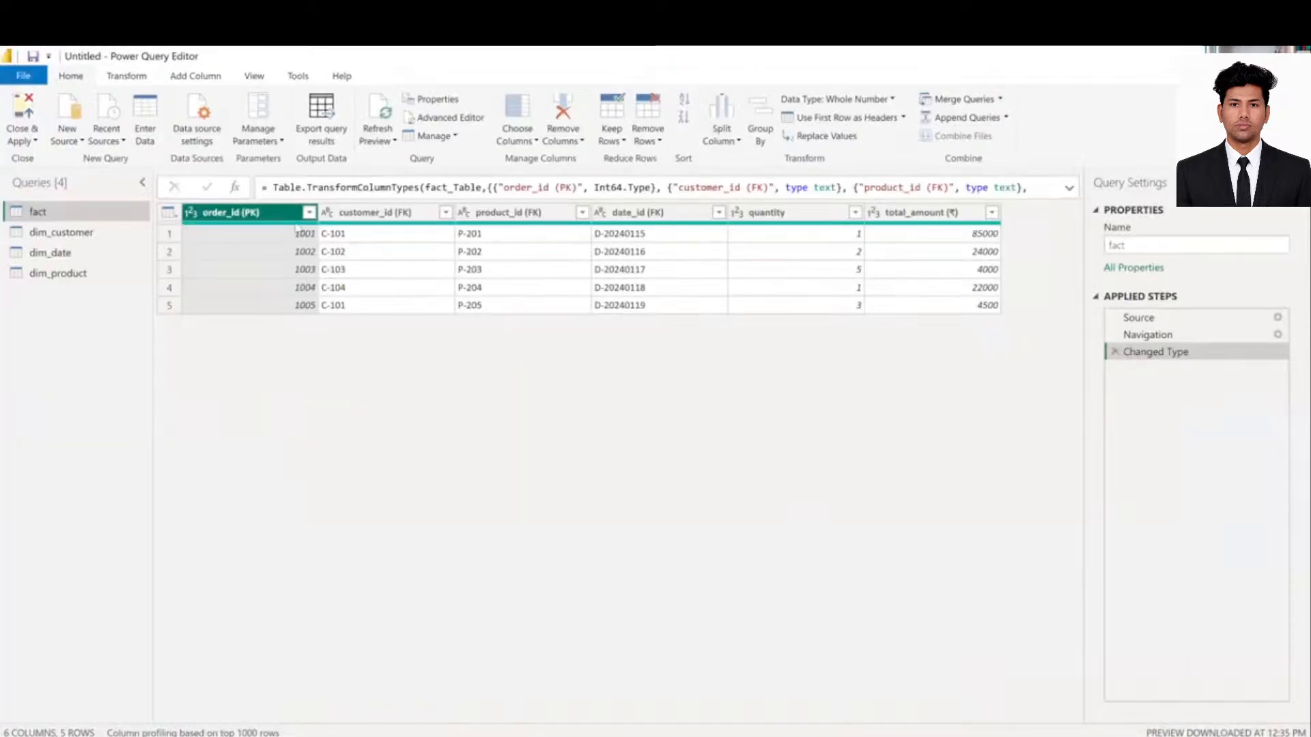
- Toggle the View tab's Monospaced preview option on and off twice, leaving it unchecked
click(254, 76)
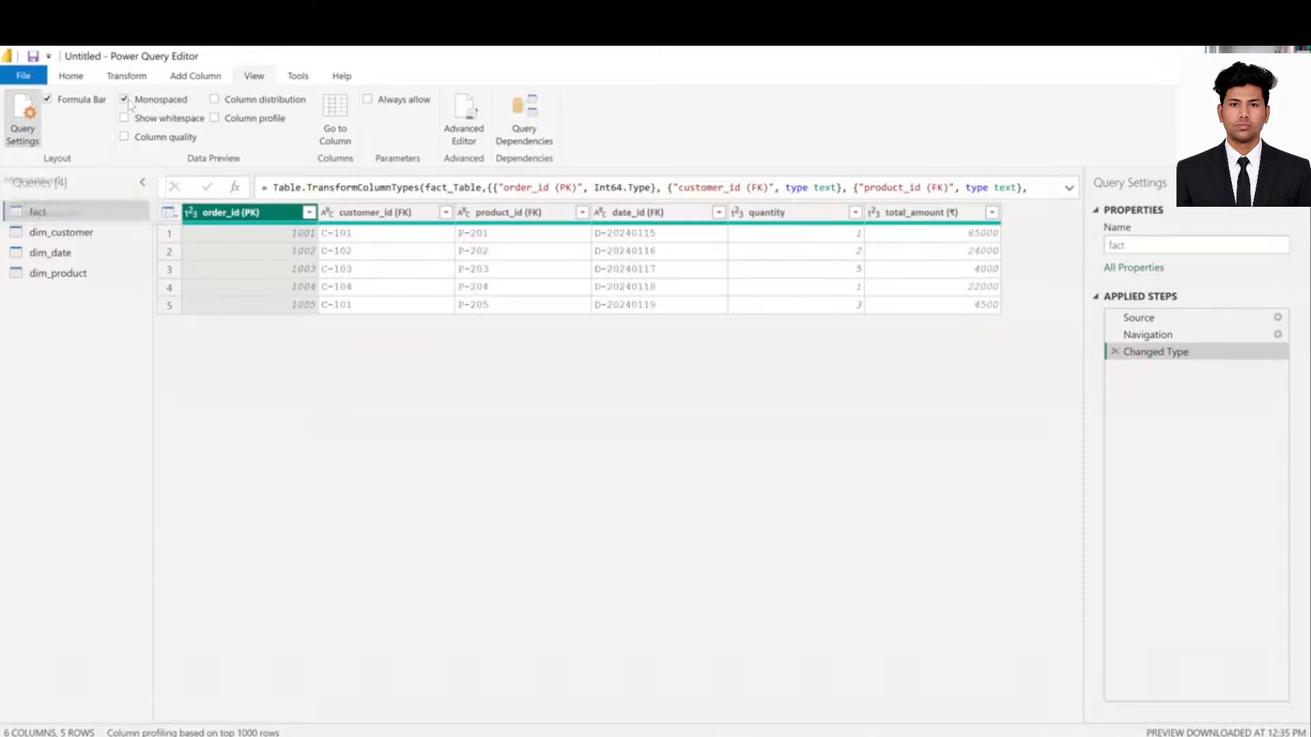
click(126, 101)
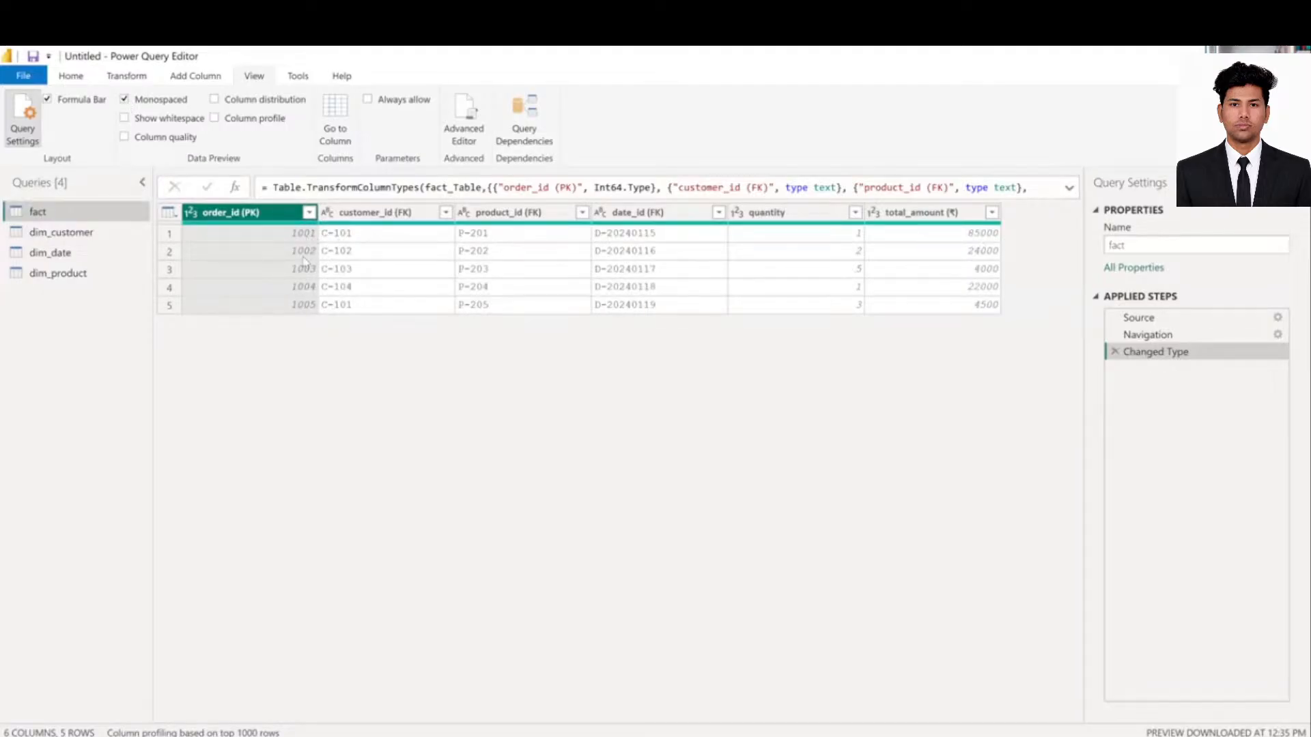
click(125, 101)
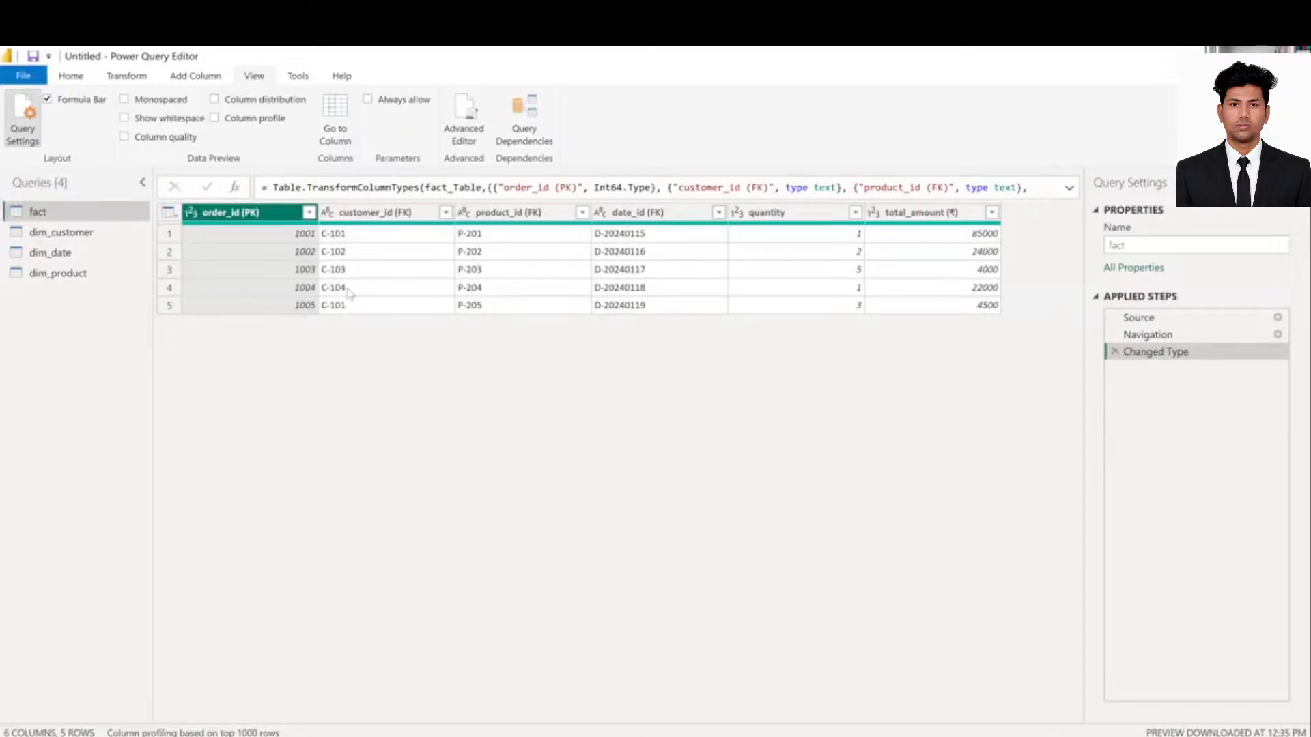
click(125, 101)
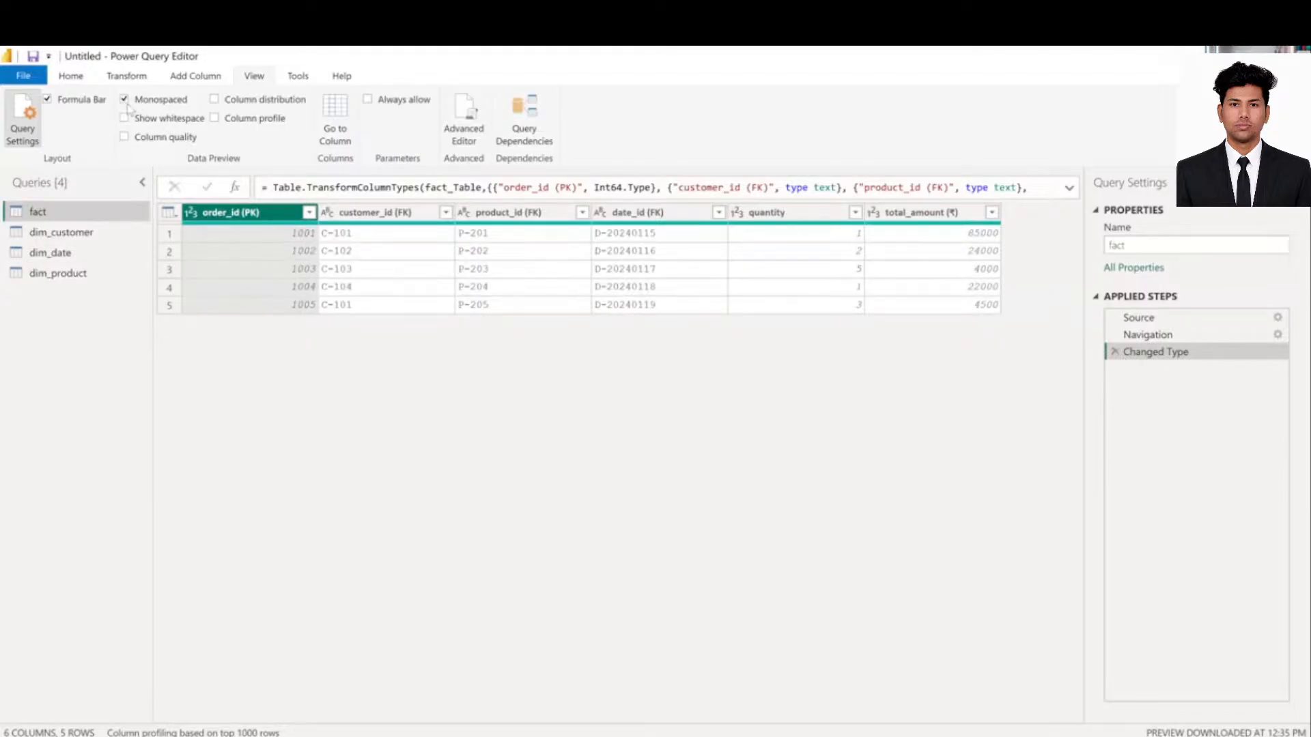
click(125, 100)
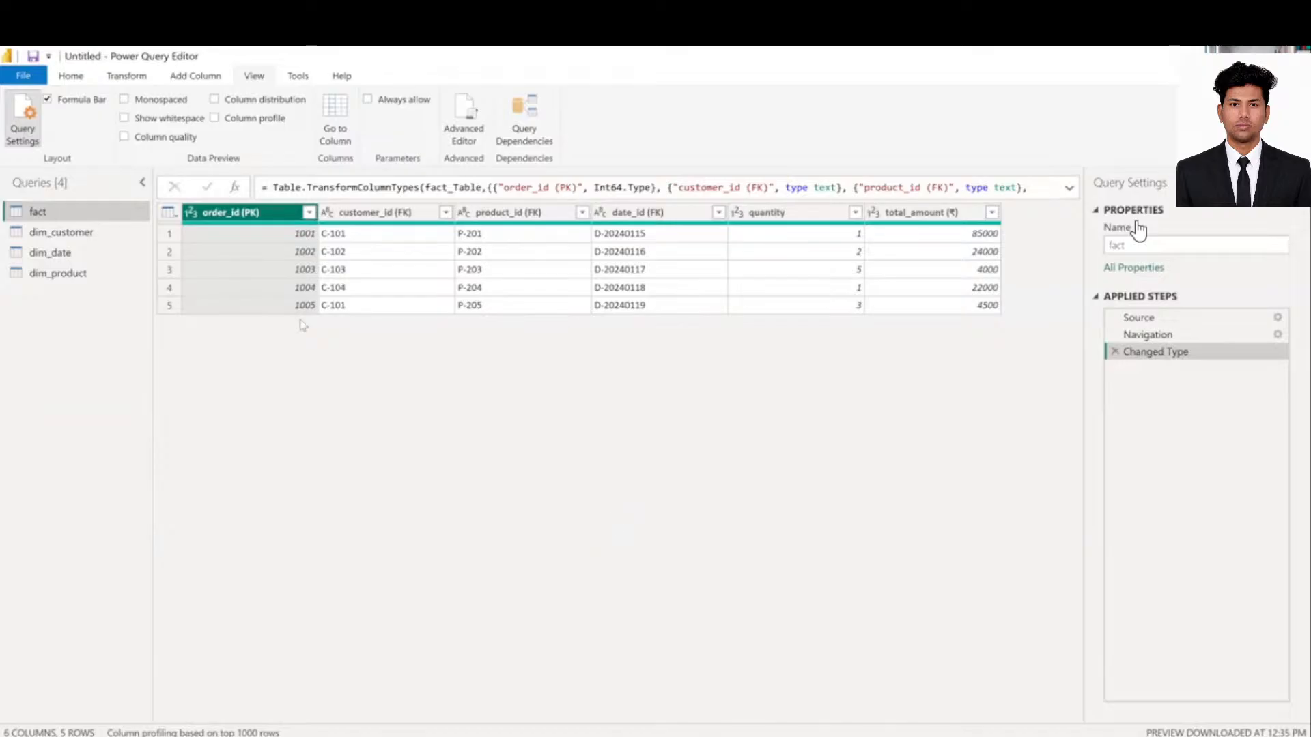
- Switch the Power Query ribbon back to the Home tab for the fact query
click(75, 72)
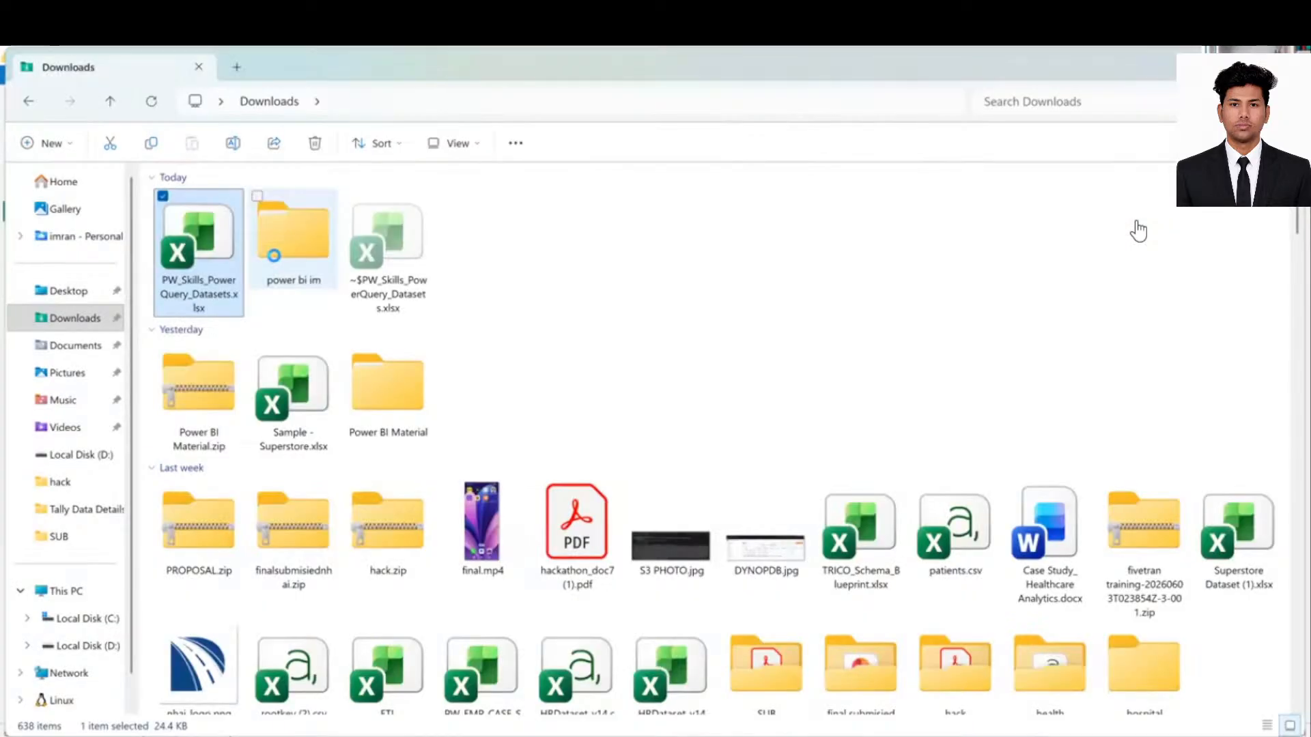
- Navigate power bi im > append files > Section 14 > 14.0 Appending Files > 14.1 Montly Sales Files (CSV)
double_click(274, 256)
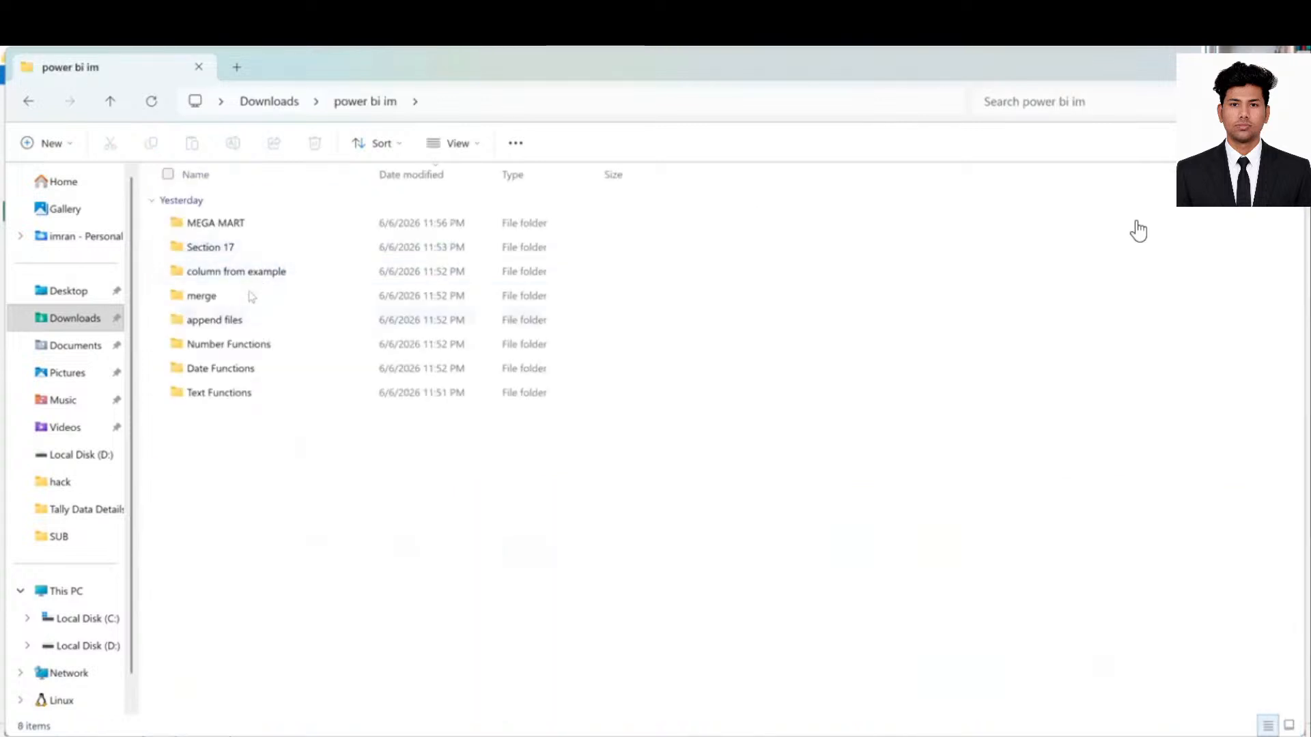
double_click(250, 321)
click(249, 227)
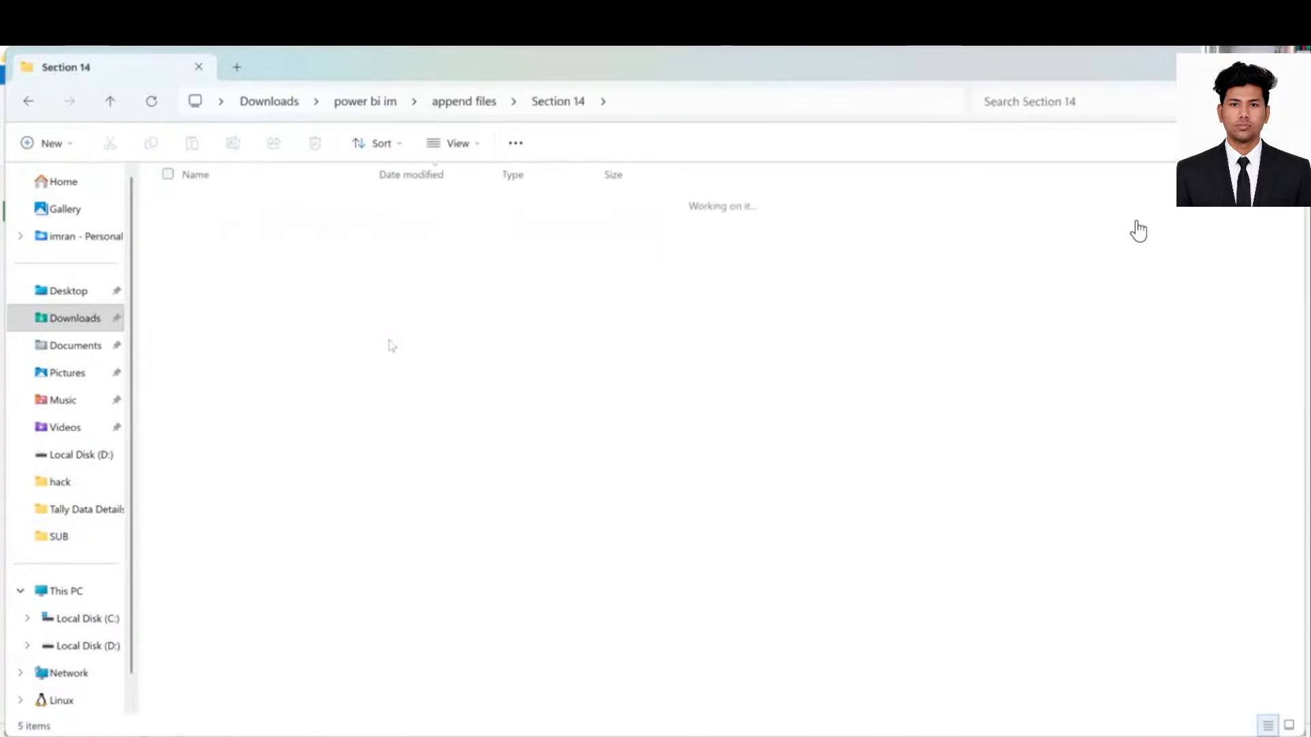
double_click(257, 321)
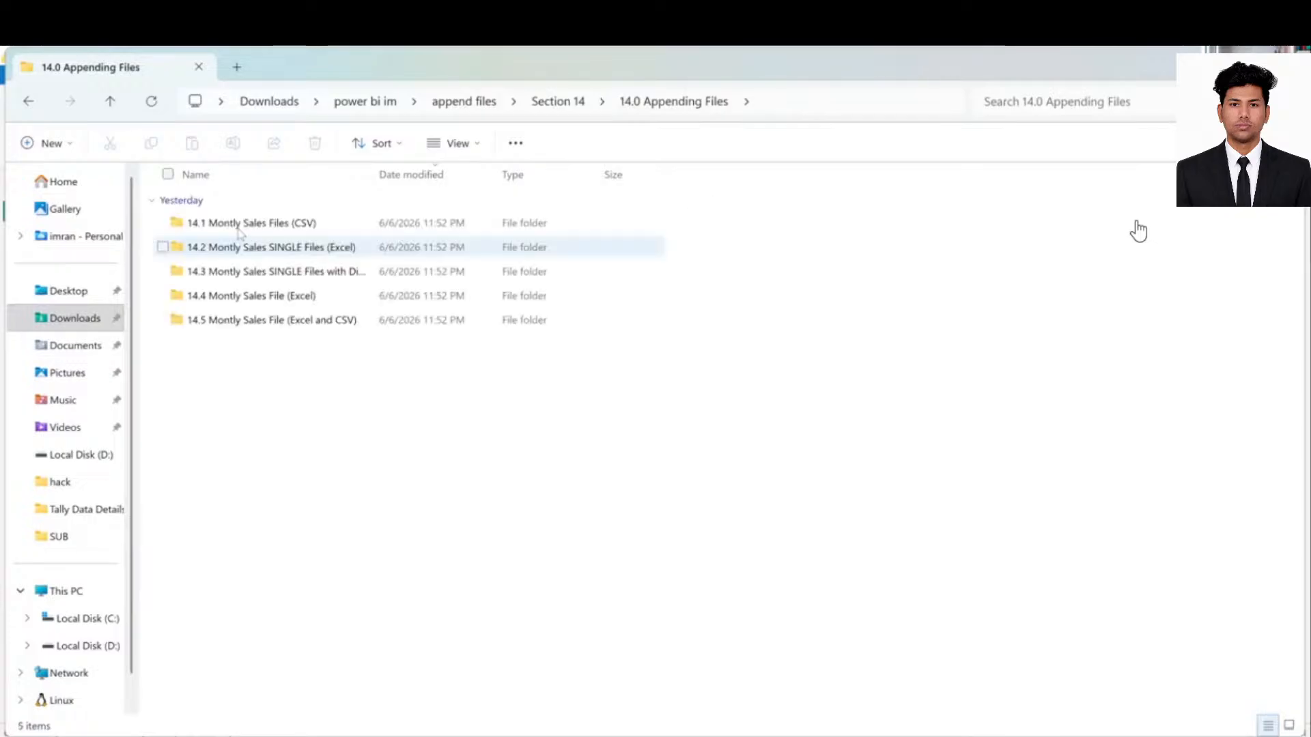
double_click(239, 223)
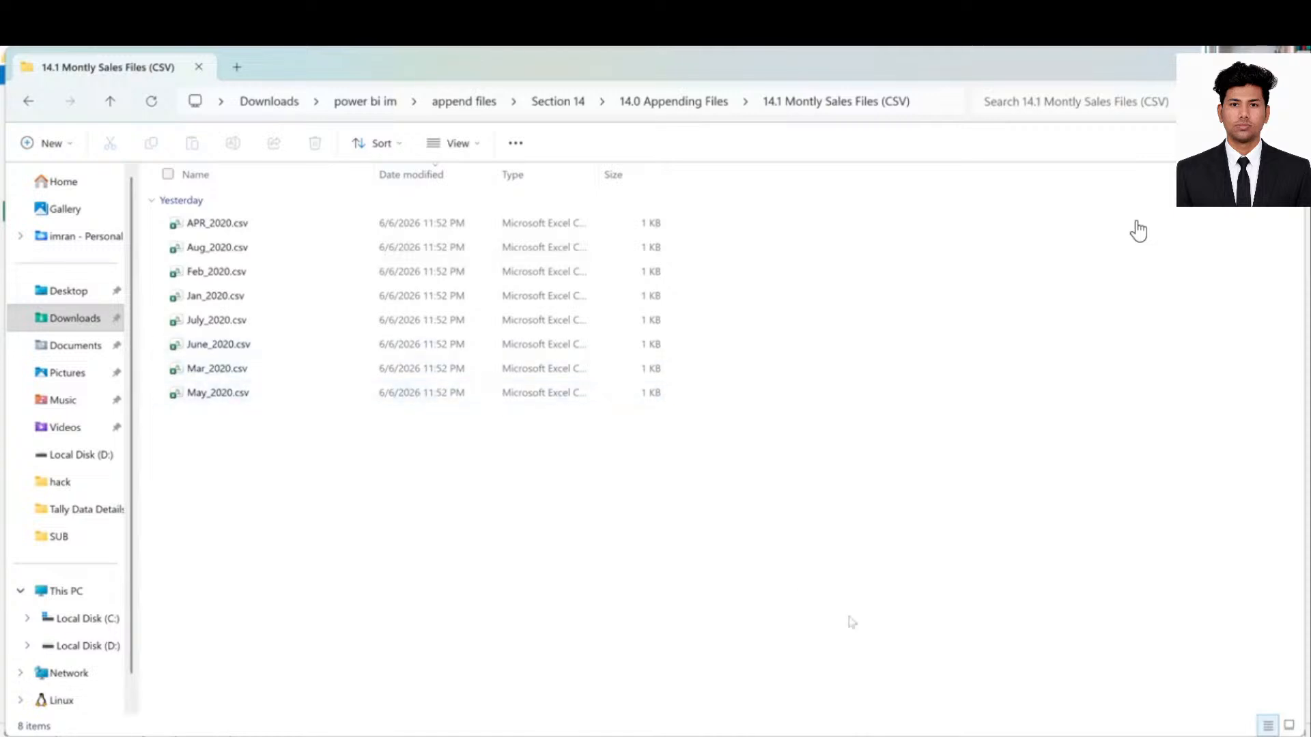
- Preview the dim_customer, dim_date and dim_product queries in turn, then reselect the fact query
mouse_move(949, 736)
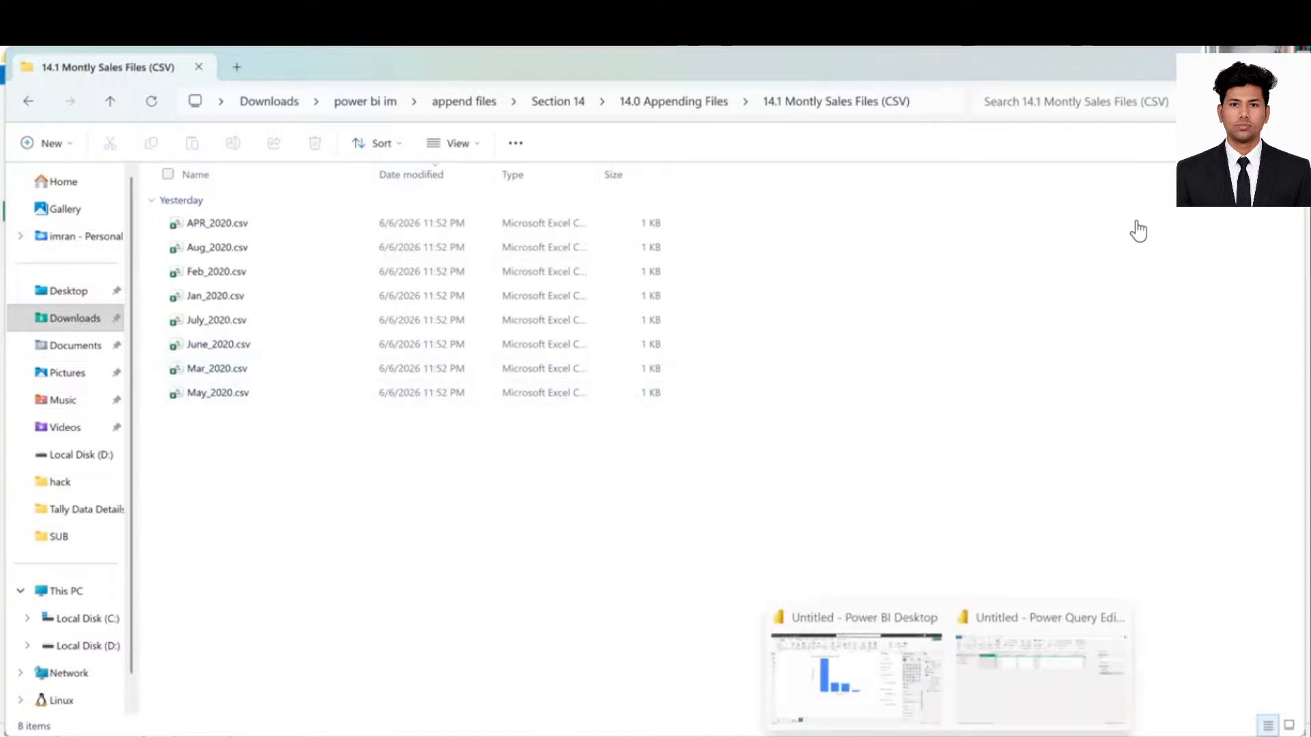
click(1040, 675)
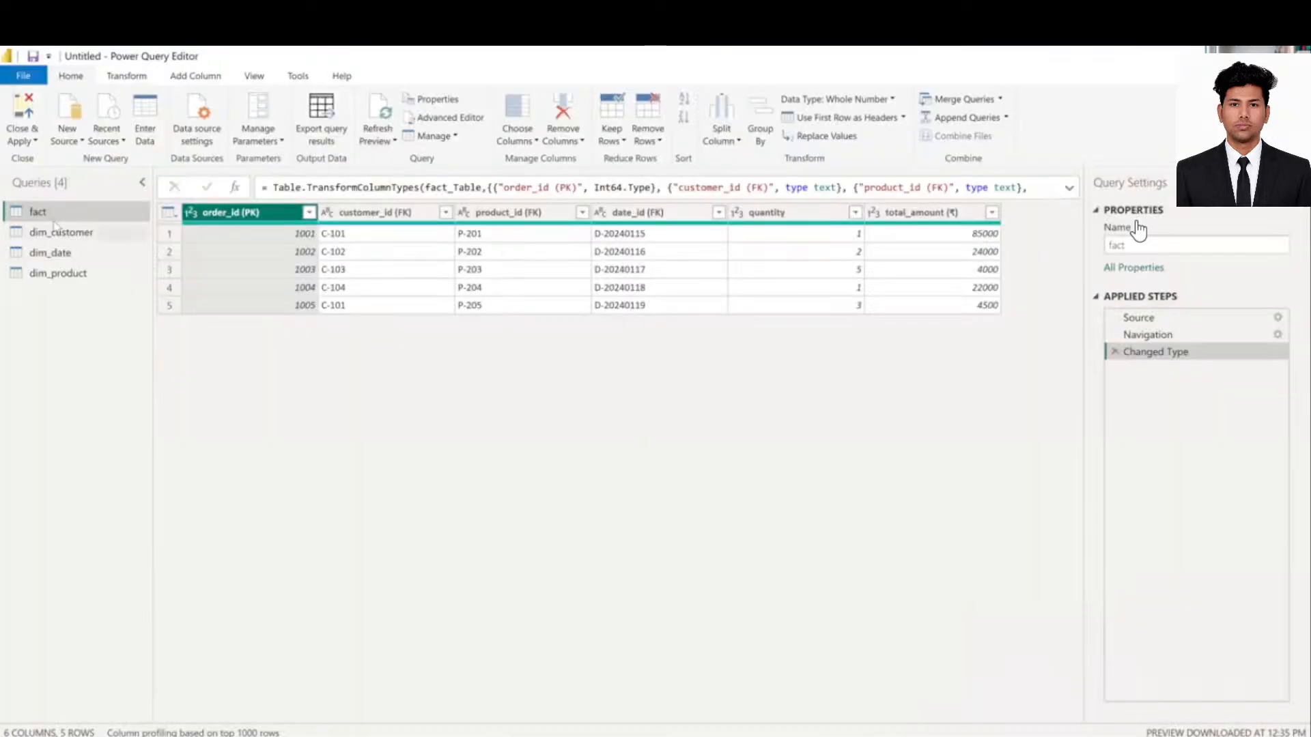
click(62, 233)
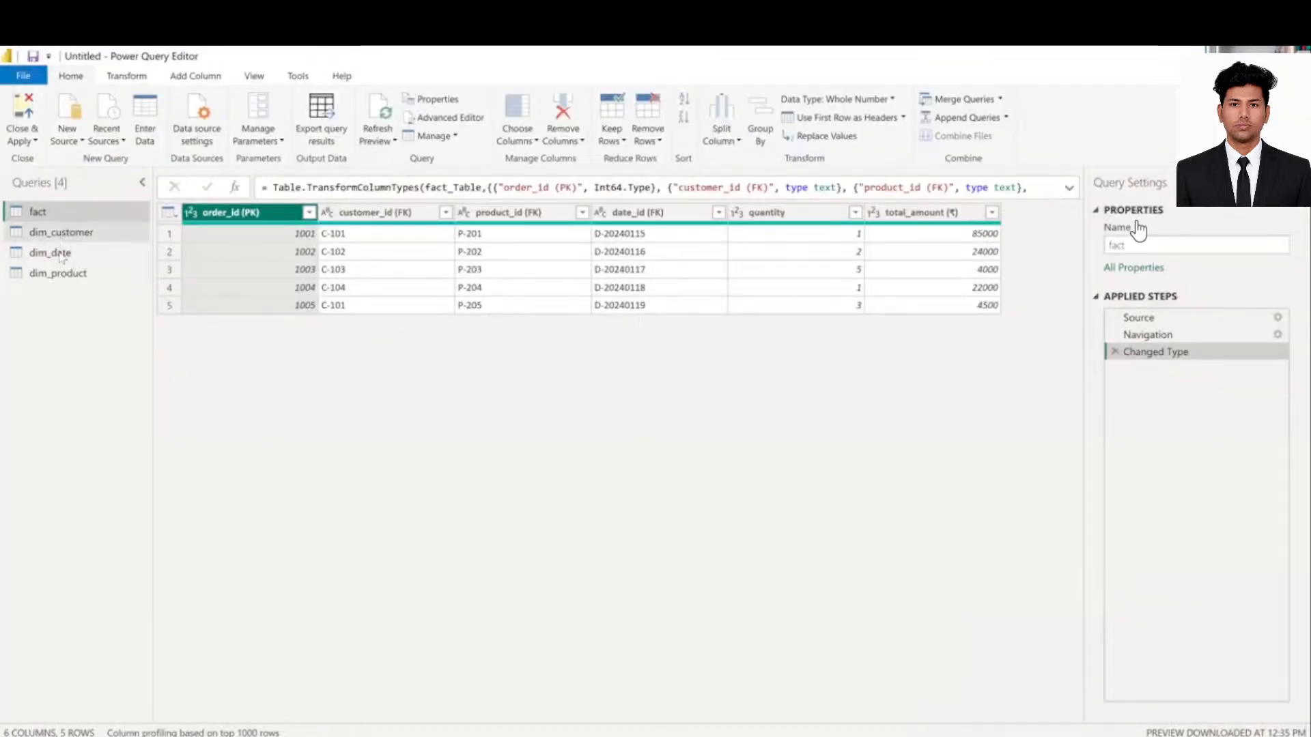
click(60, 251)
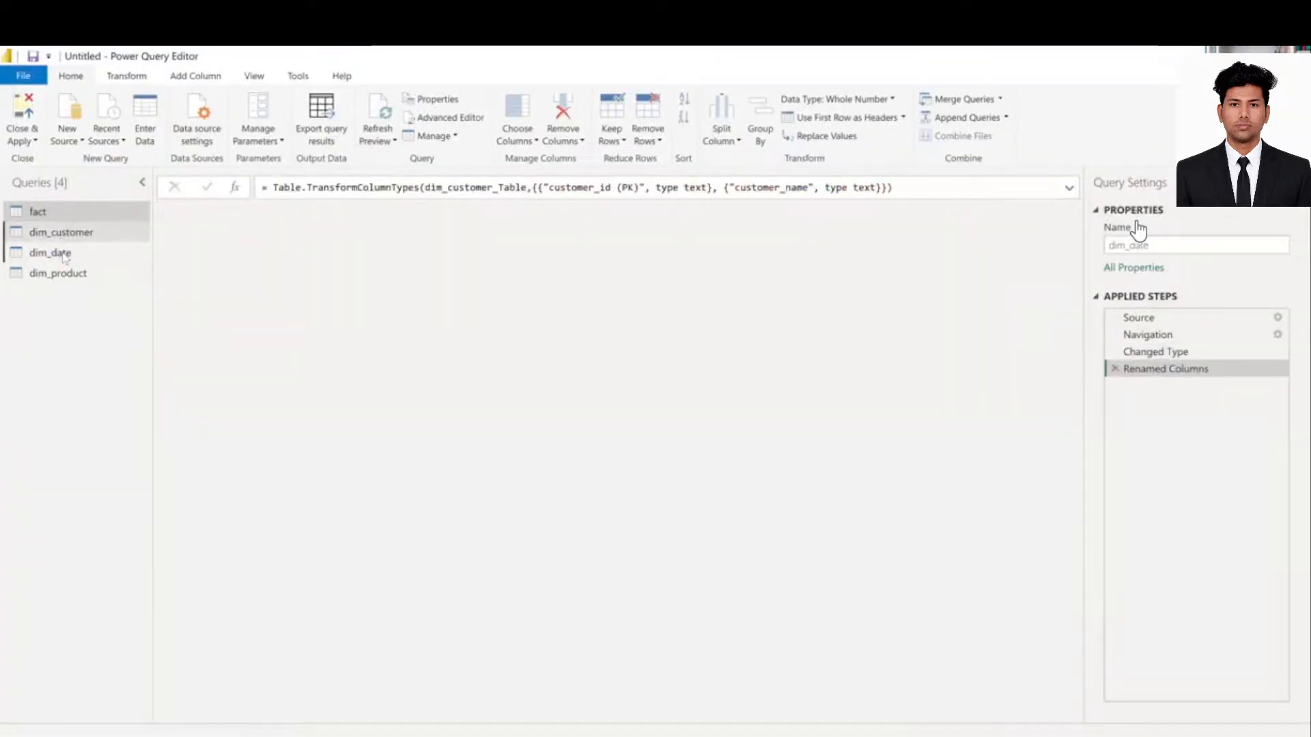
click(68, 272)
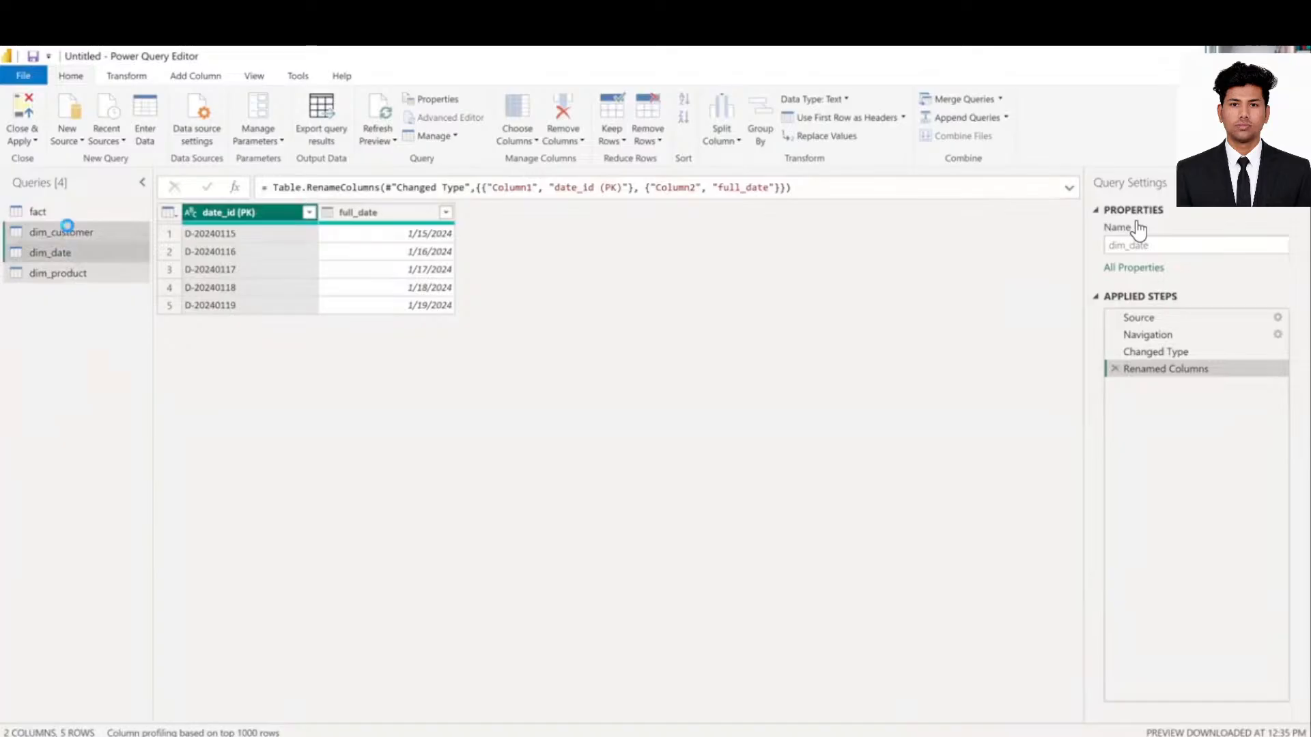
click(61, 213)
- Delete the fact query, confirm the deletion, and close the Power Query Editor
right_click(61, 215)
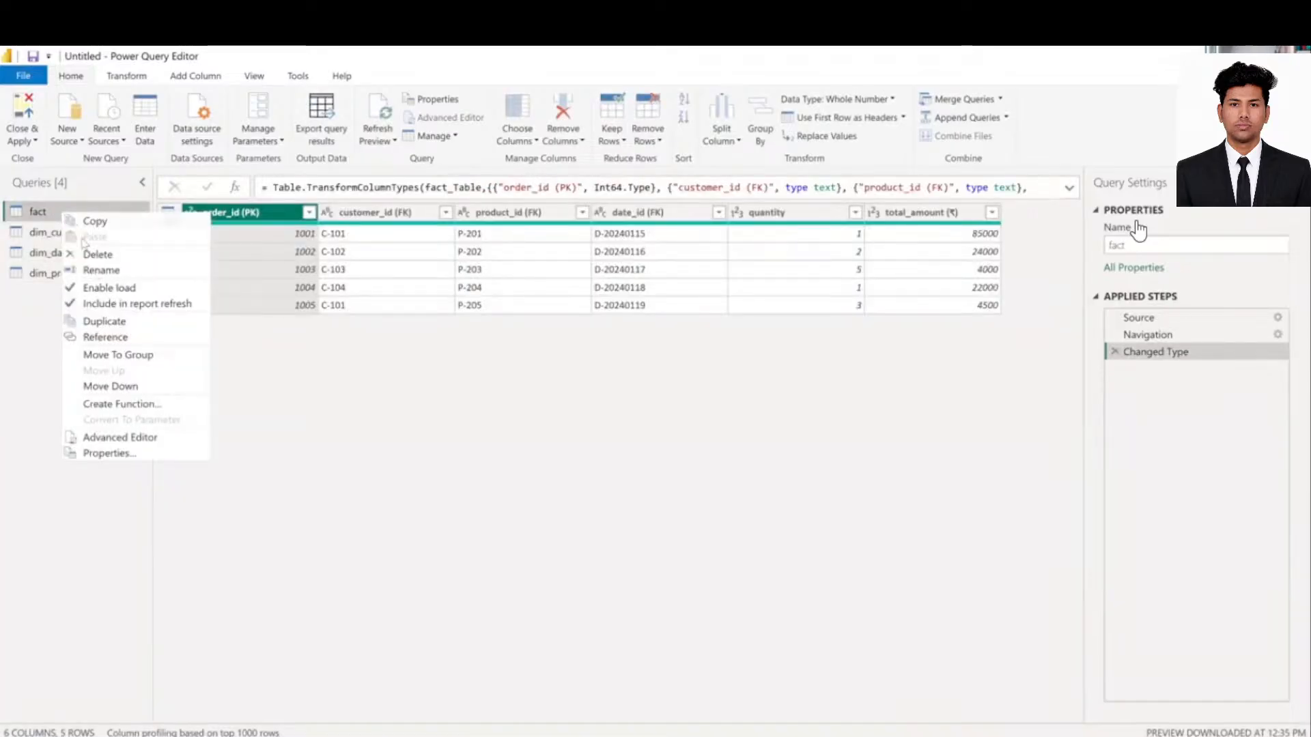
click(594, 464)
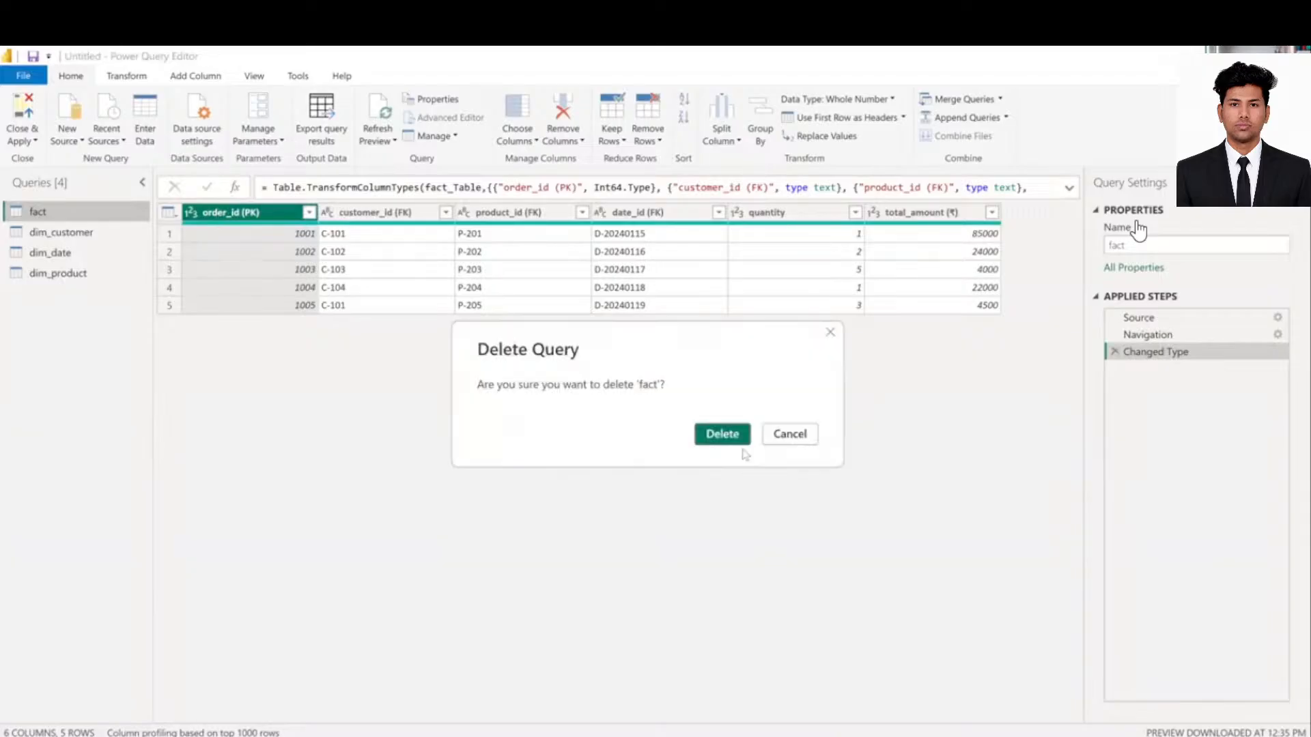
click(735, 441)
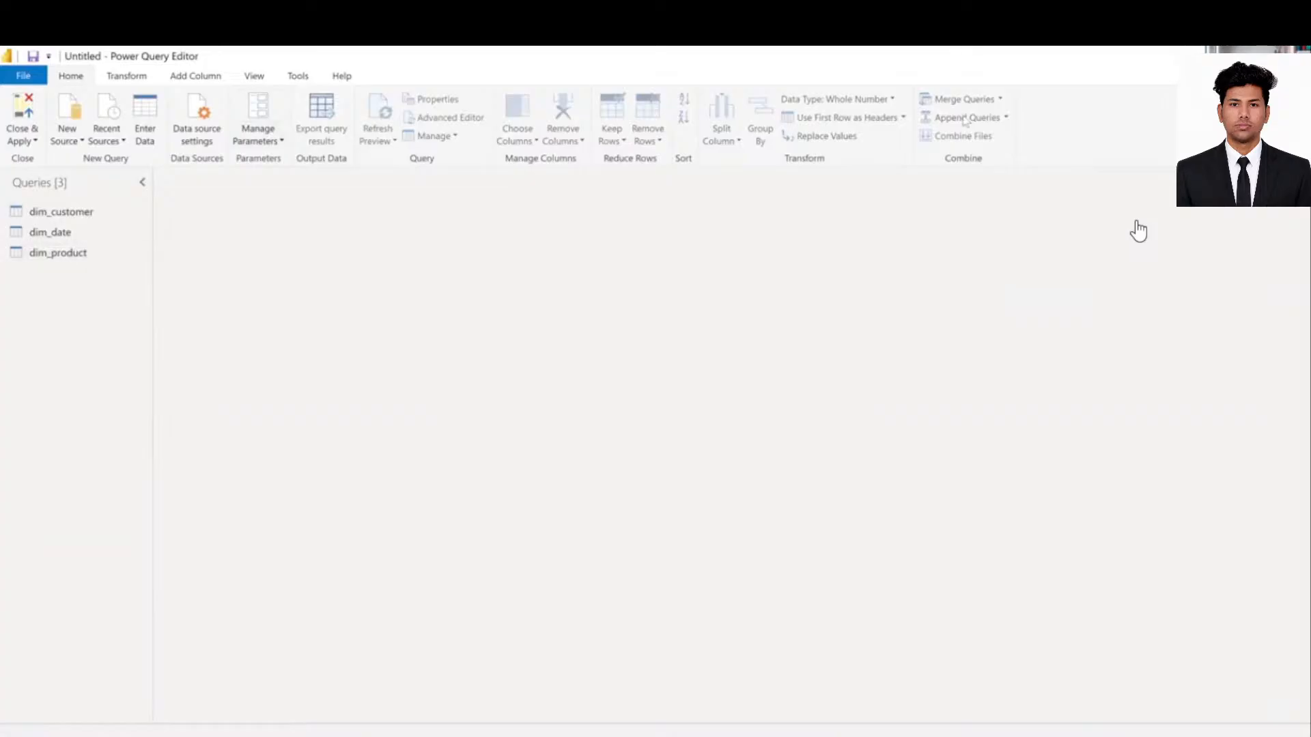
click(1294, 56)
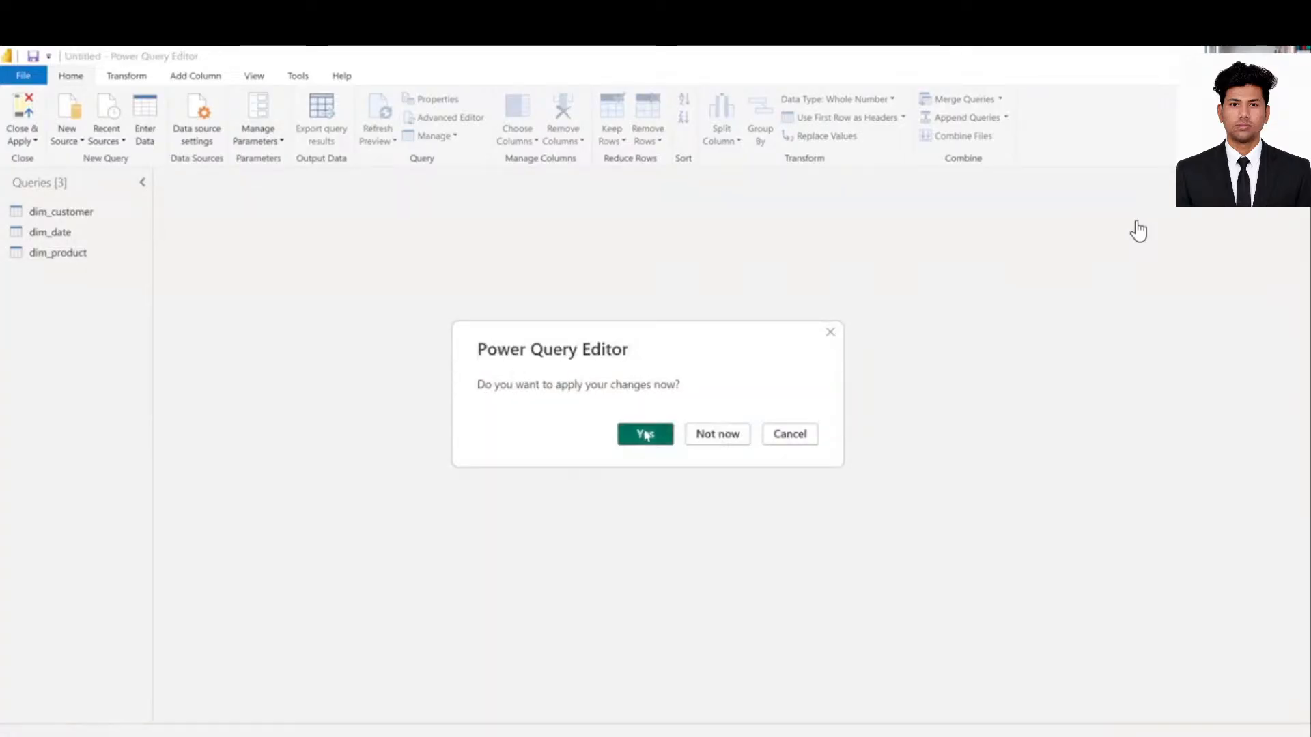
- Apply the pending query changes and delete the customer sales bar chart from the report page
click(644, 433)
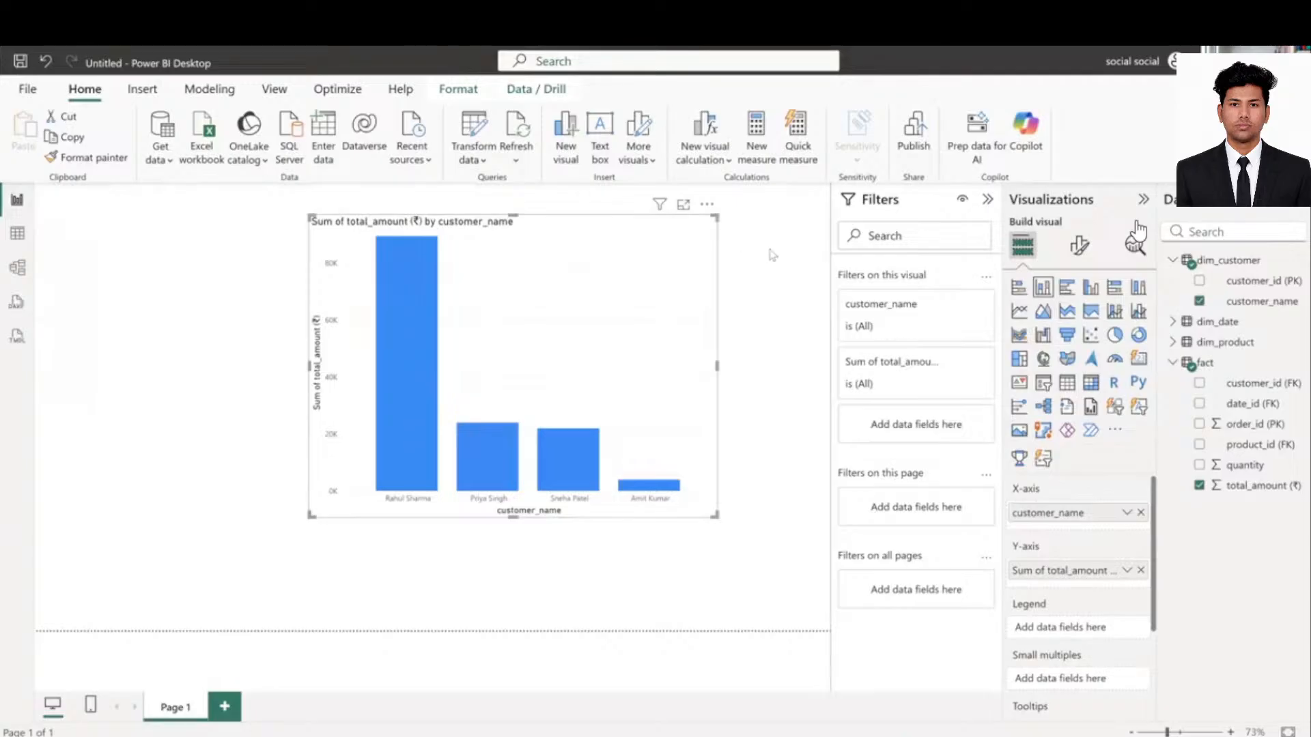
key(Delete)
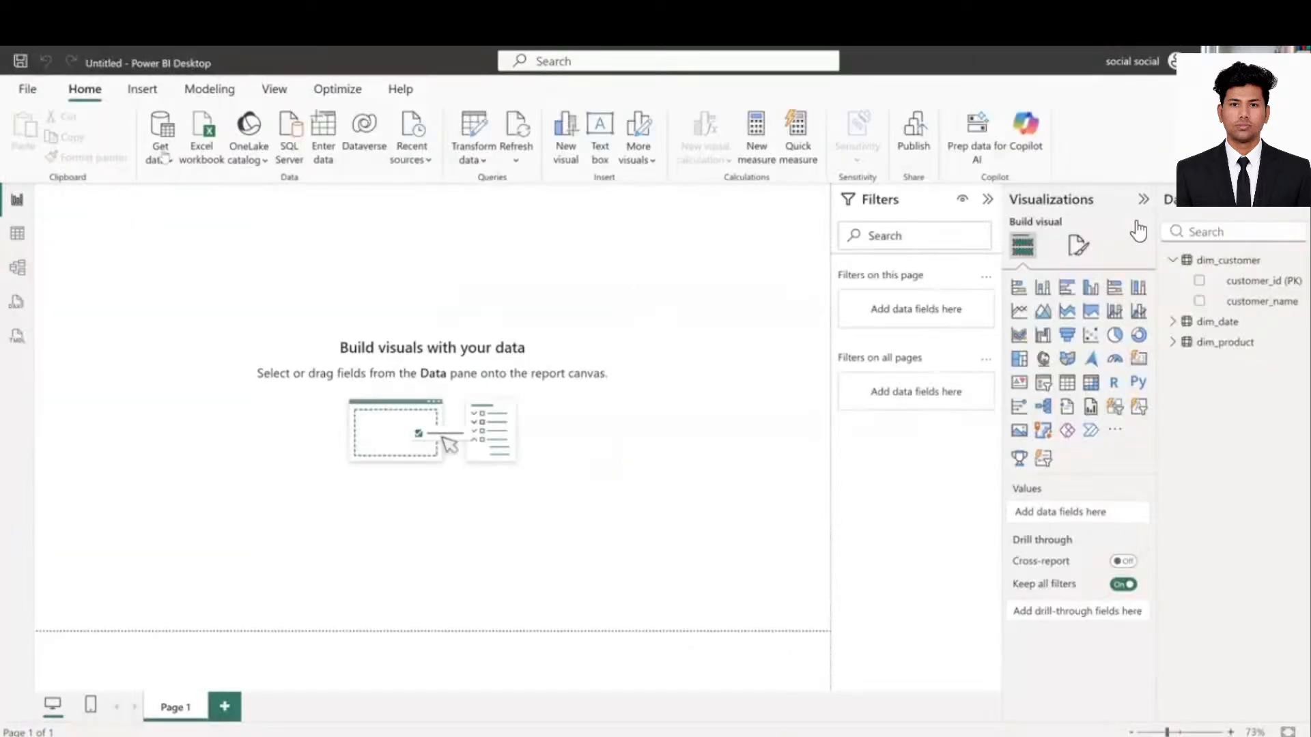
click(164, 159)
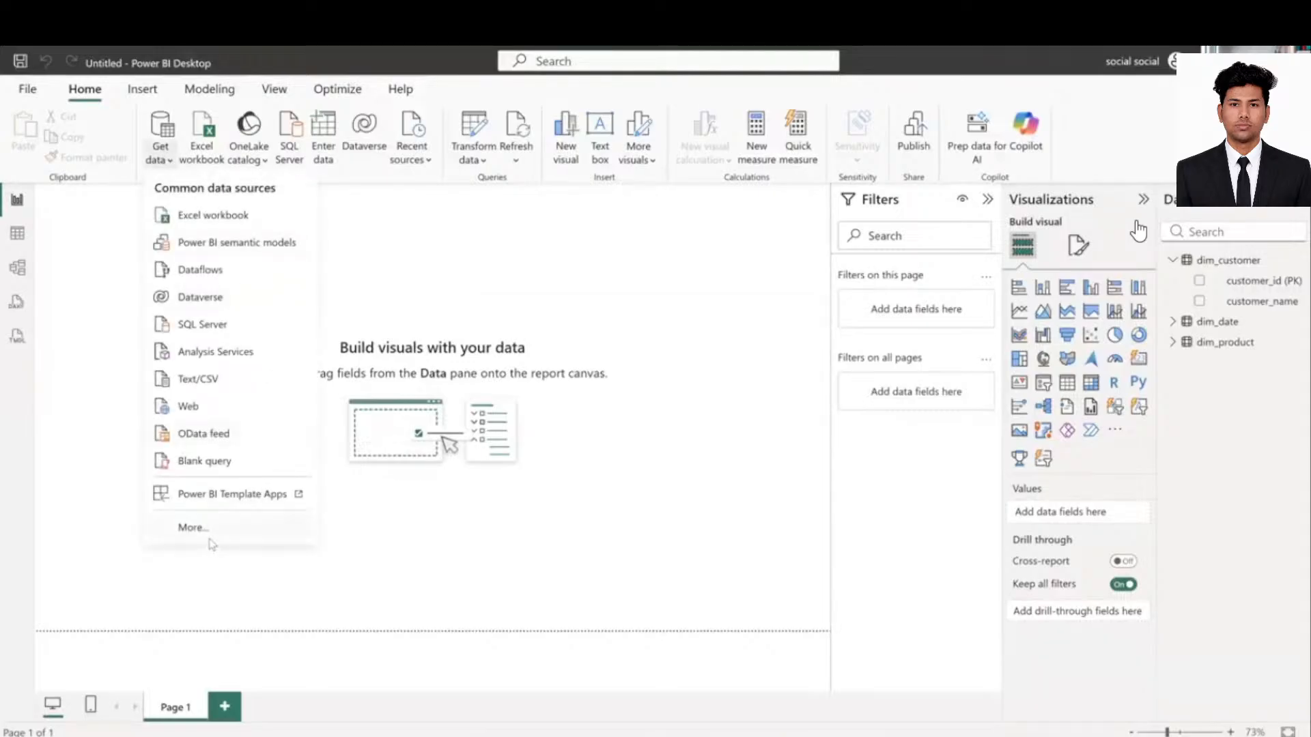
- Pick Folder from the full Get Data source list and connect
click(211, 539)
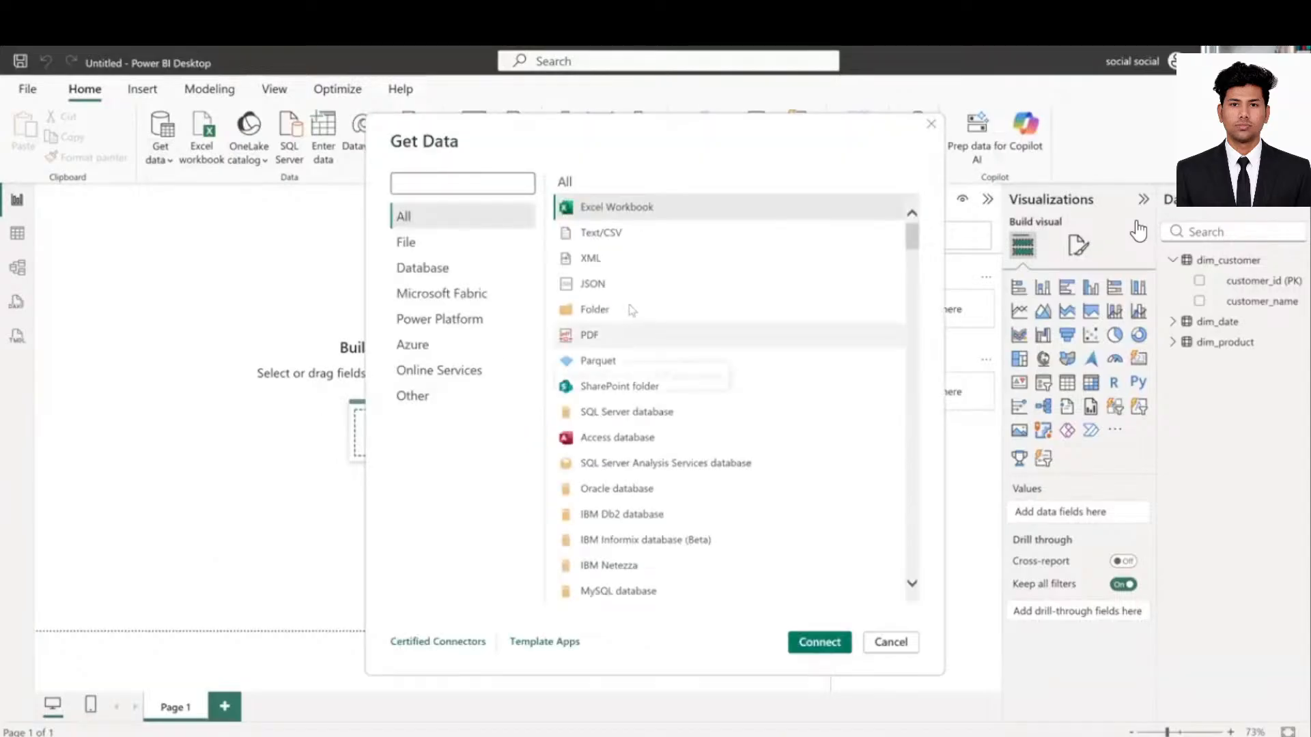
click(629, 308)
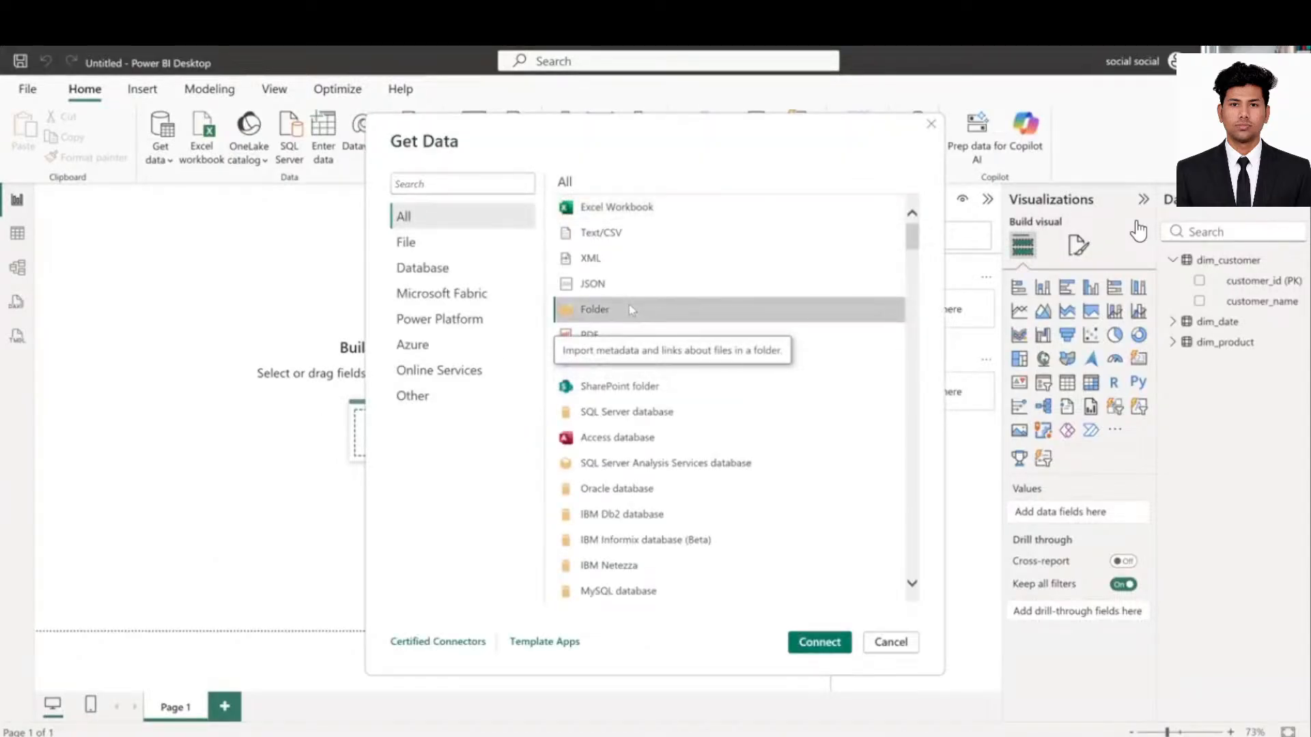
click(819, 642)
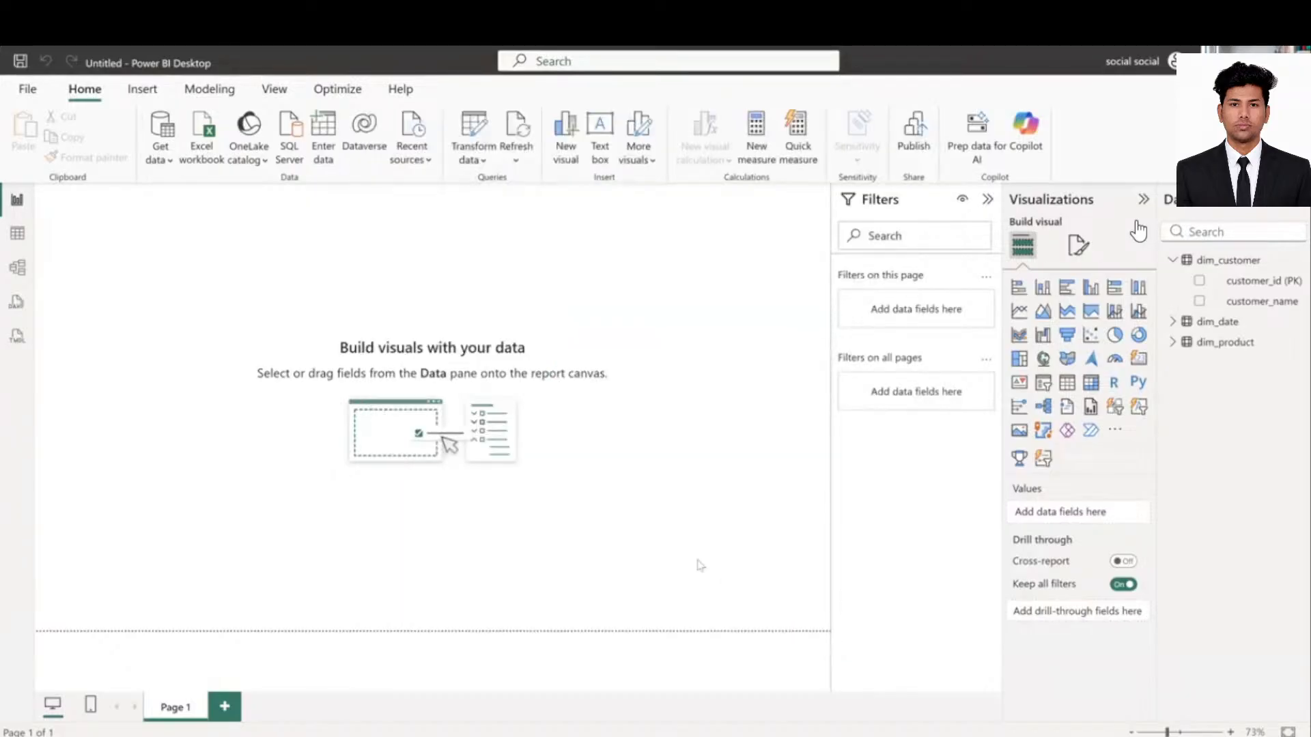
- Open the folder browser and expand Downloads to look for the sales folder
click(803, 380)
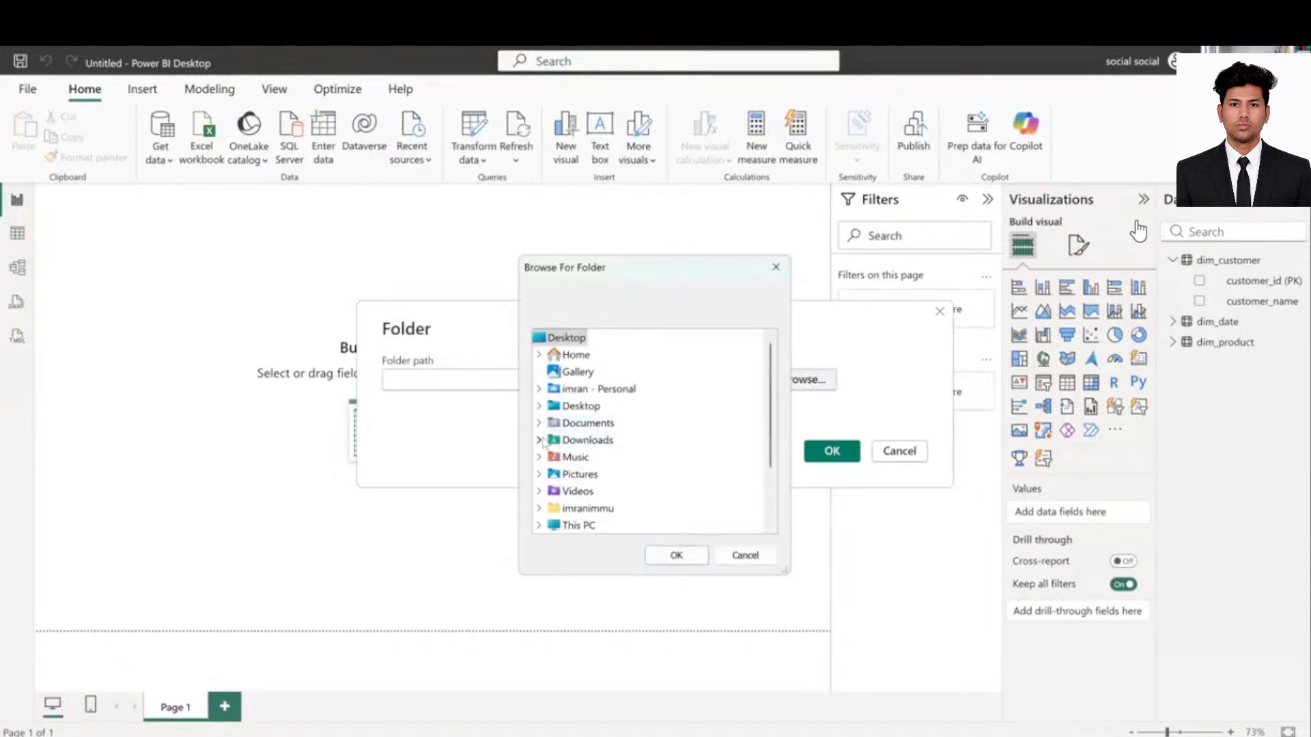
click(539, 440)
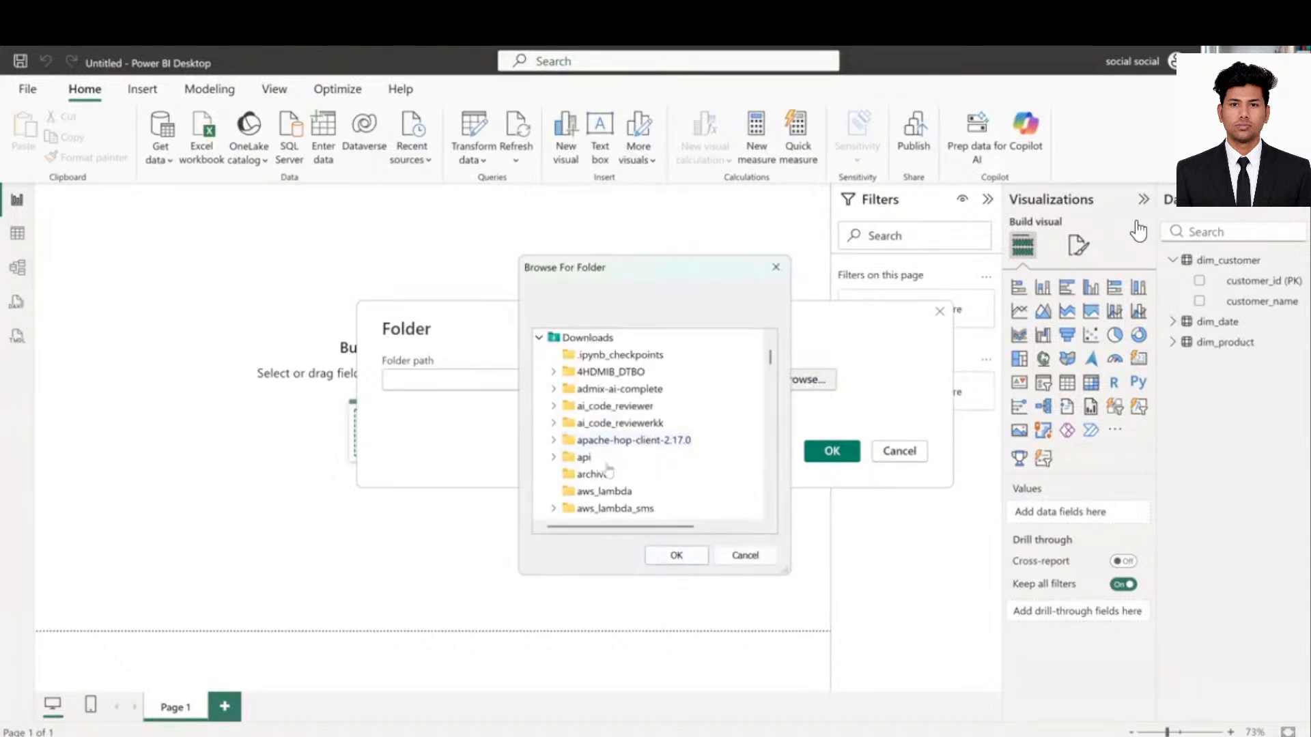
scroll(609, 470, down, 1)
scroll(609, 470, down, 9)
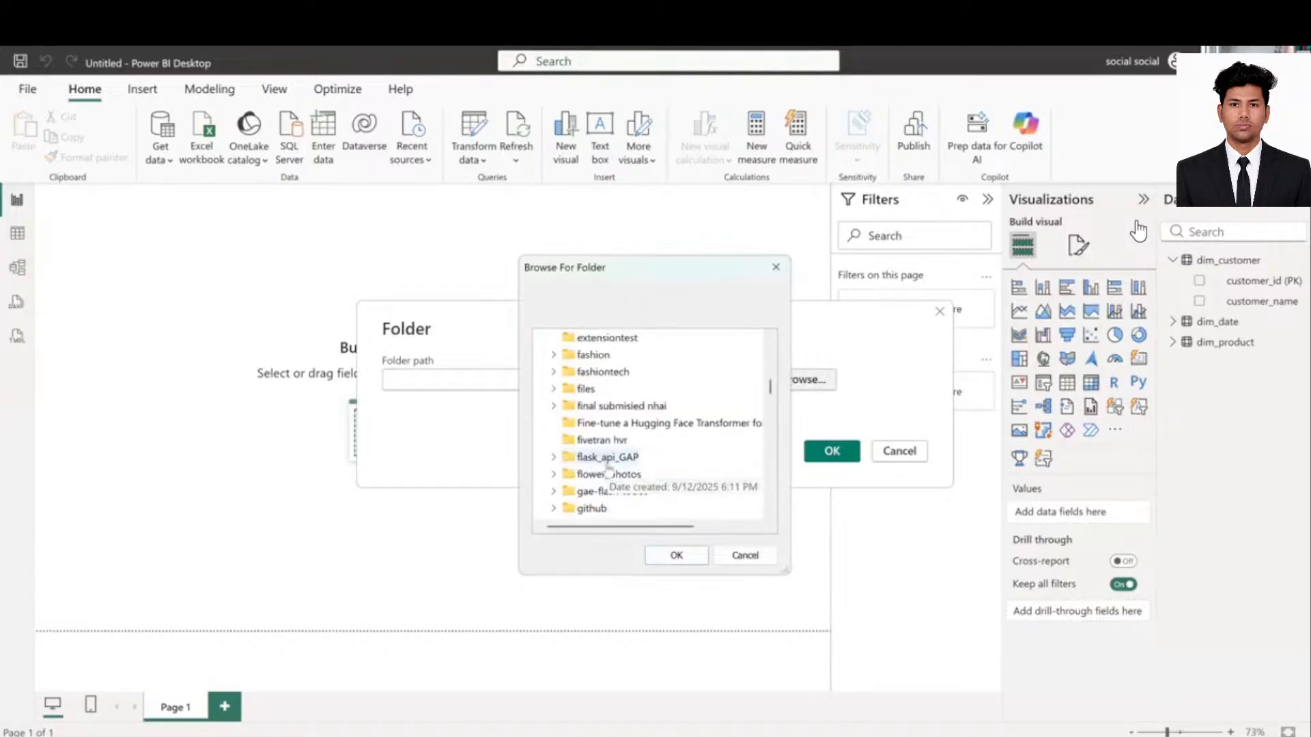
scroll(608, 470, down, 5)
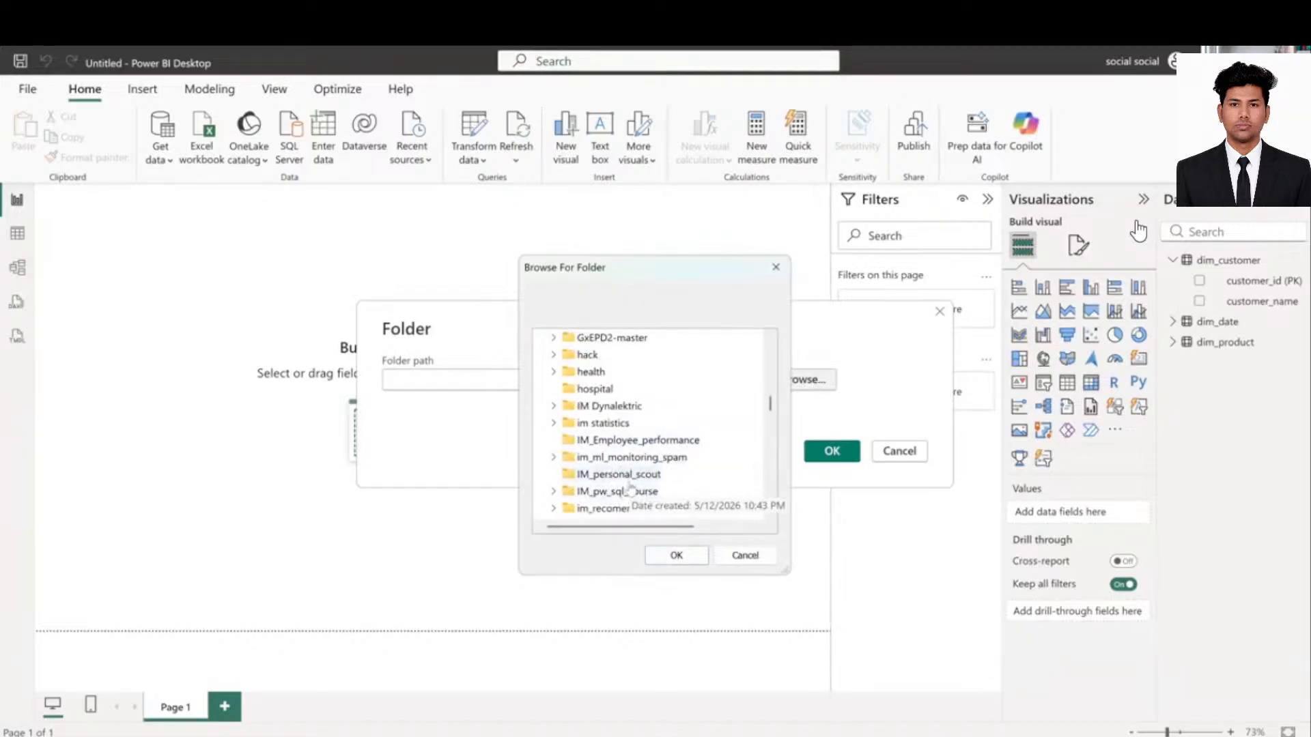
scroll(620, 454, down, 2)
scroll(618, 481, up, 8)
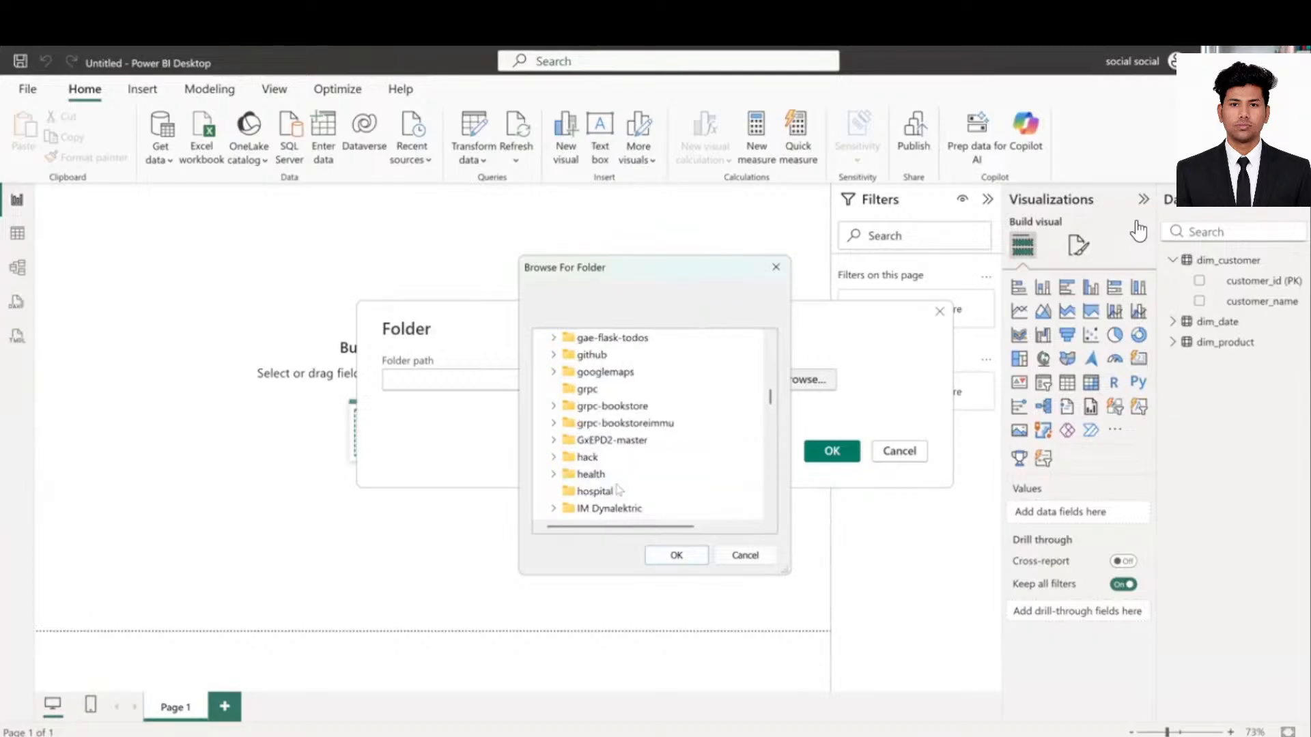
scroll(618, 488, up, 10)
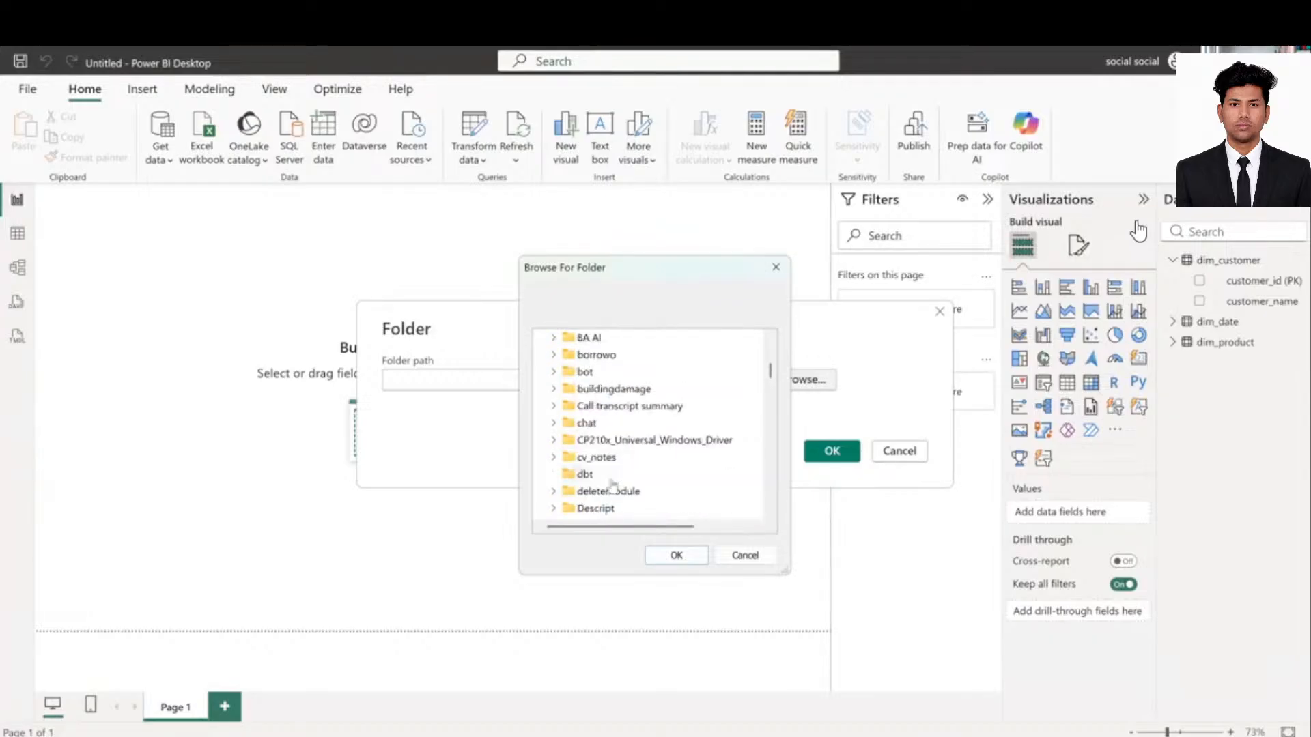
scroll(613, 483, up, 3)
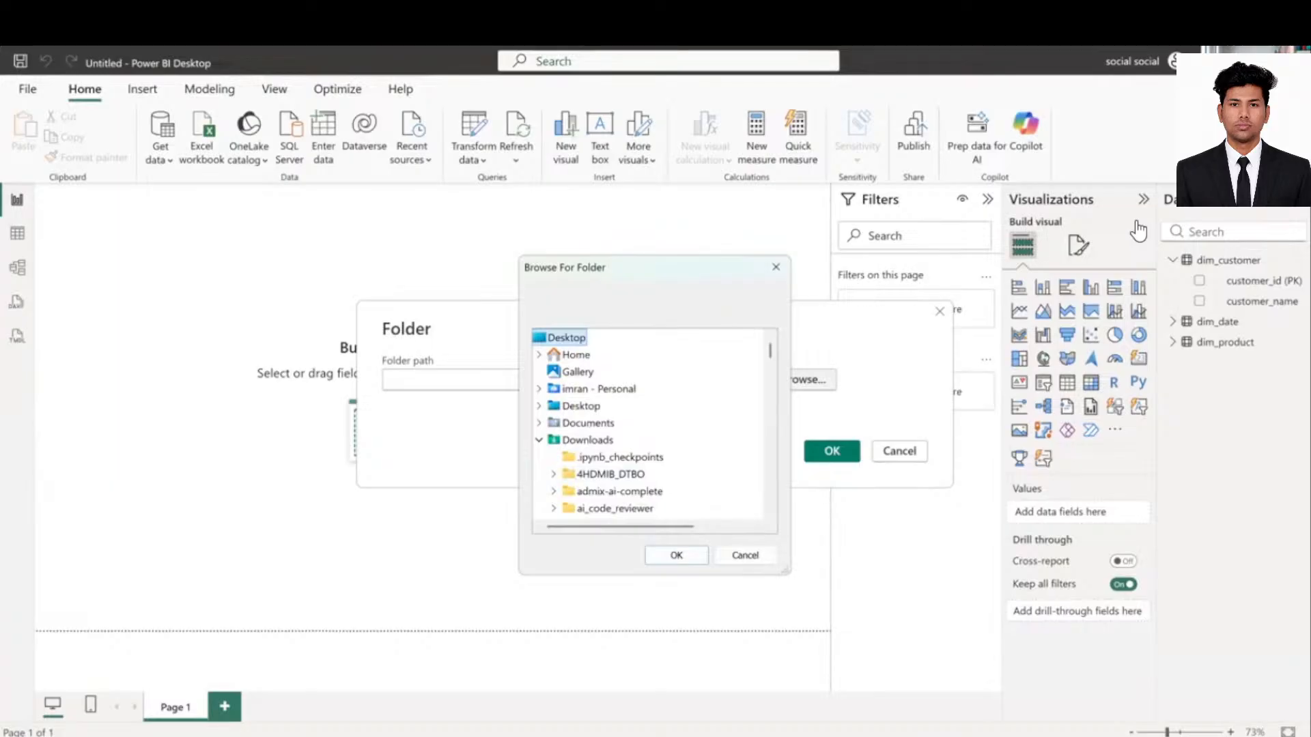
- Check the folder's location in File Explorer, then go back to the Browse For Folder dialog
mouse_move(582, 653)
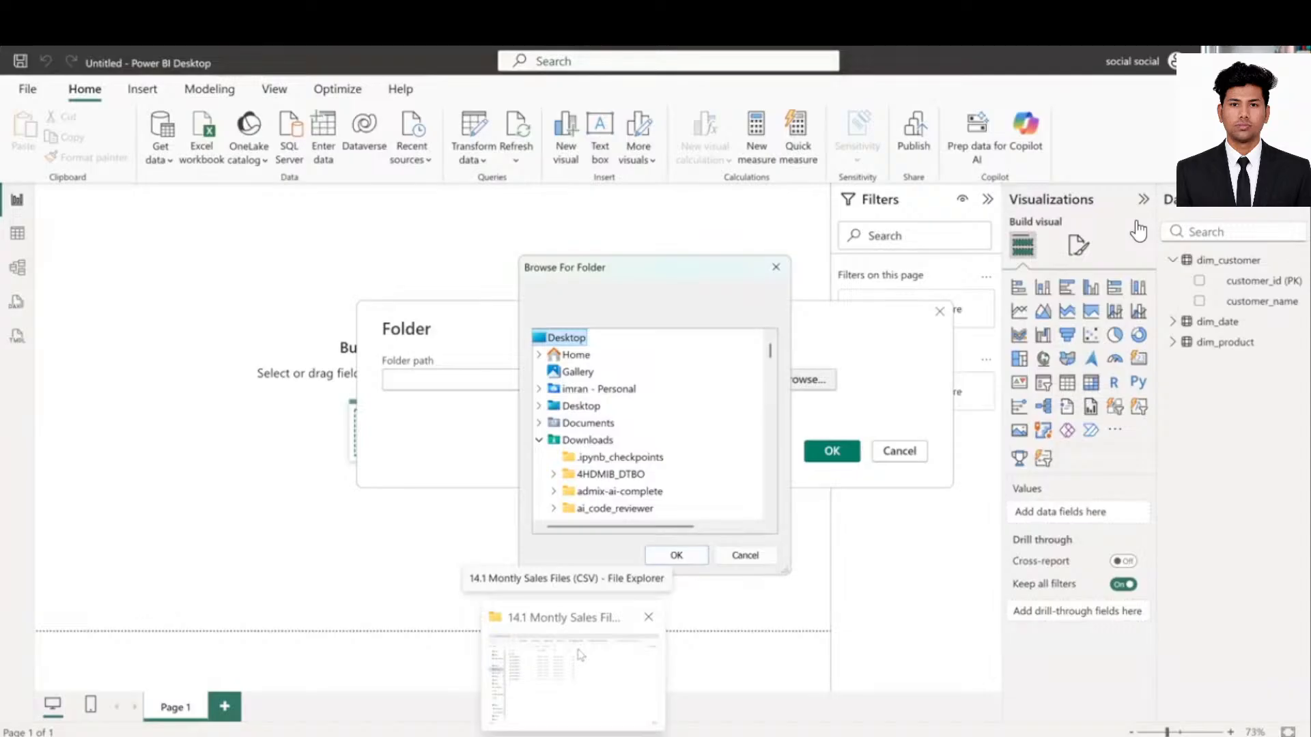
click(577, 665)
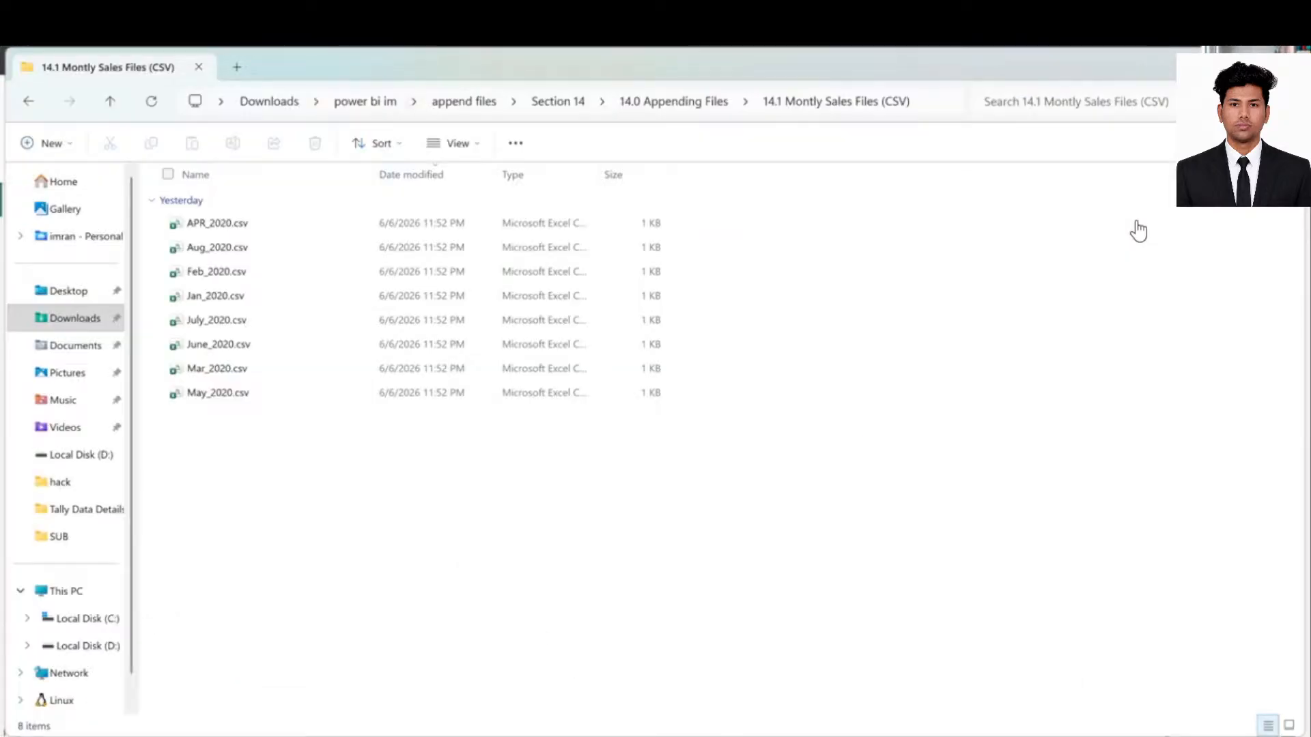
mouse_move(948, 736)
click(975, 695)
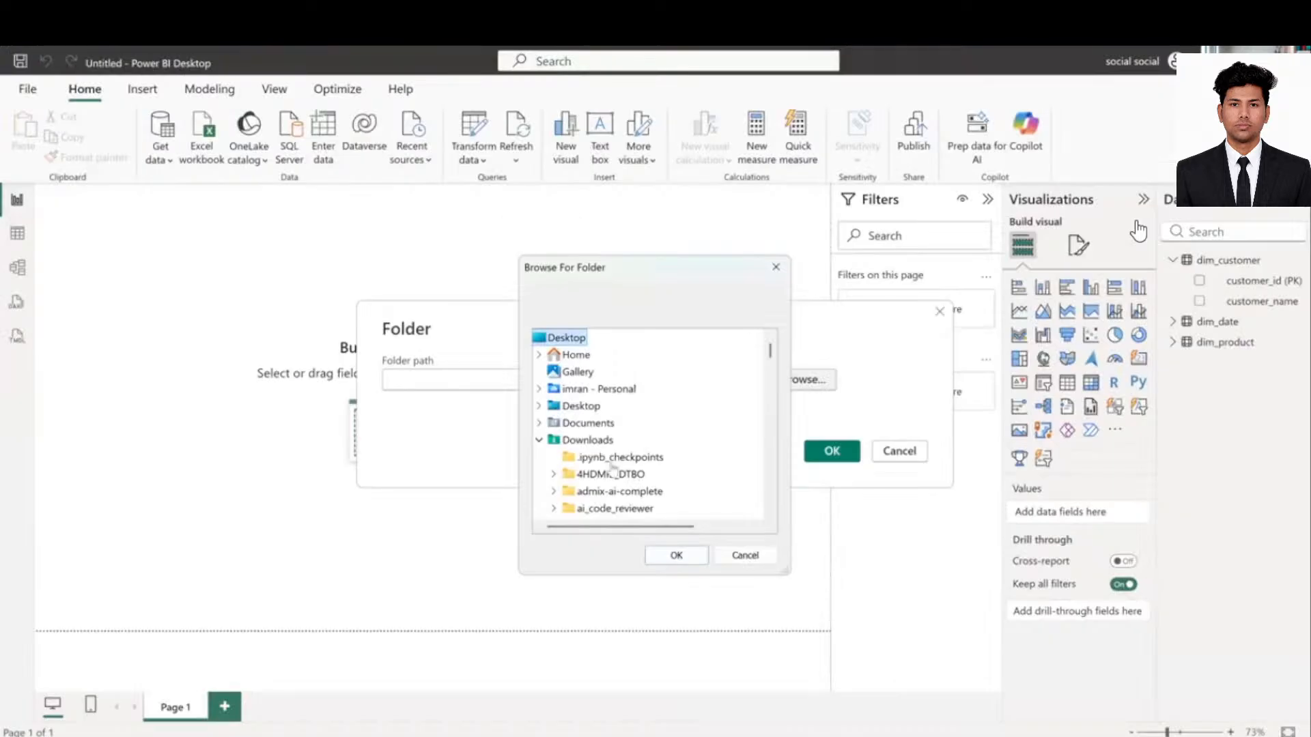
- Expand power bi im and append files, then select the '14.1 Montly Sales Files (CSV)' folder
scroll(611, 478, down, 3)
scroll(613, 482, down, 15)
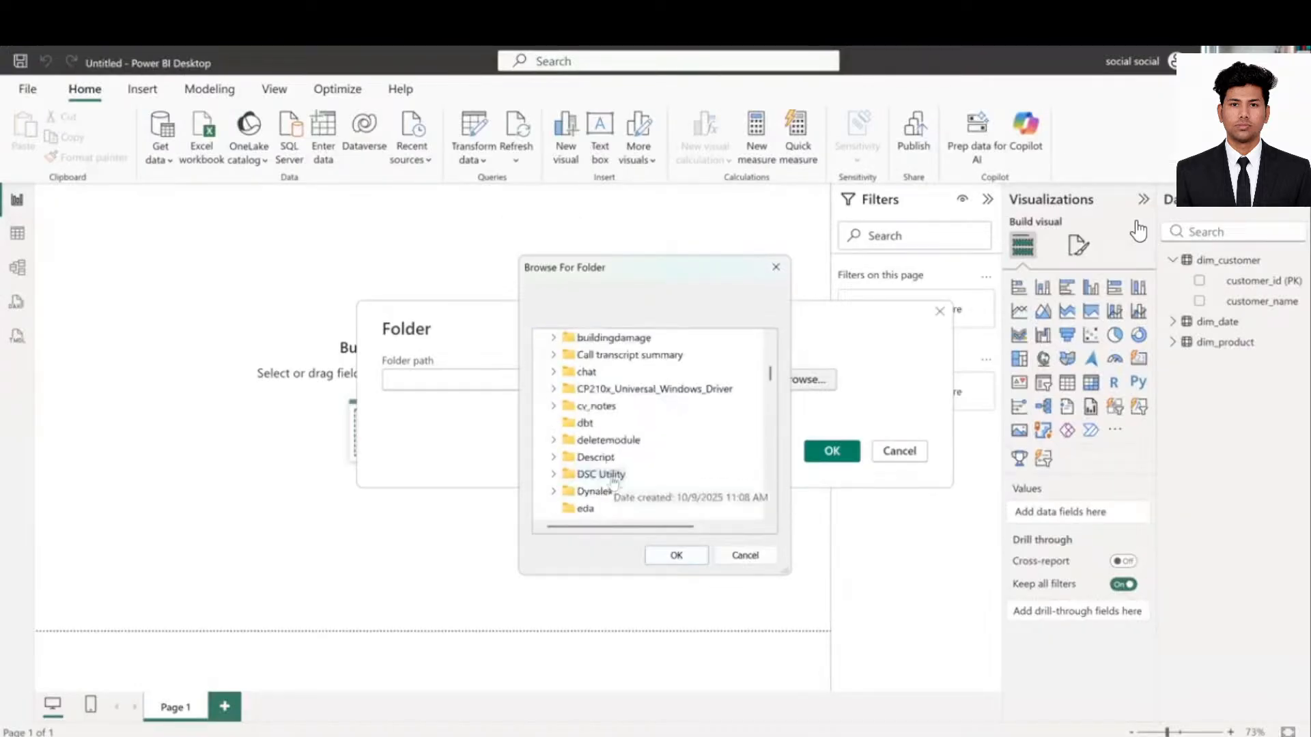
scroll(612, 482, down, 8)
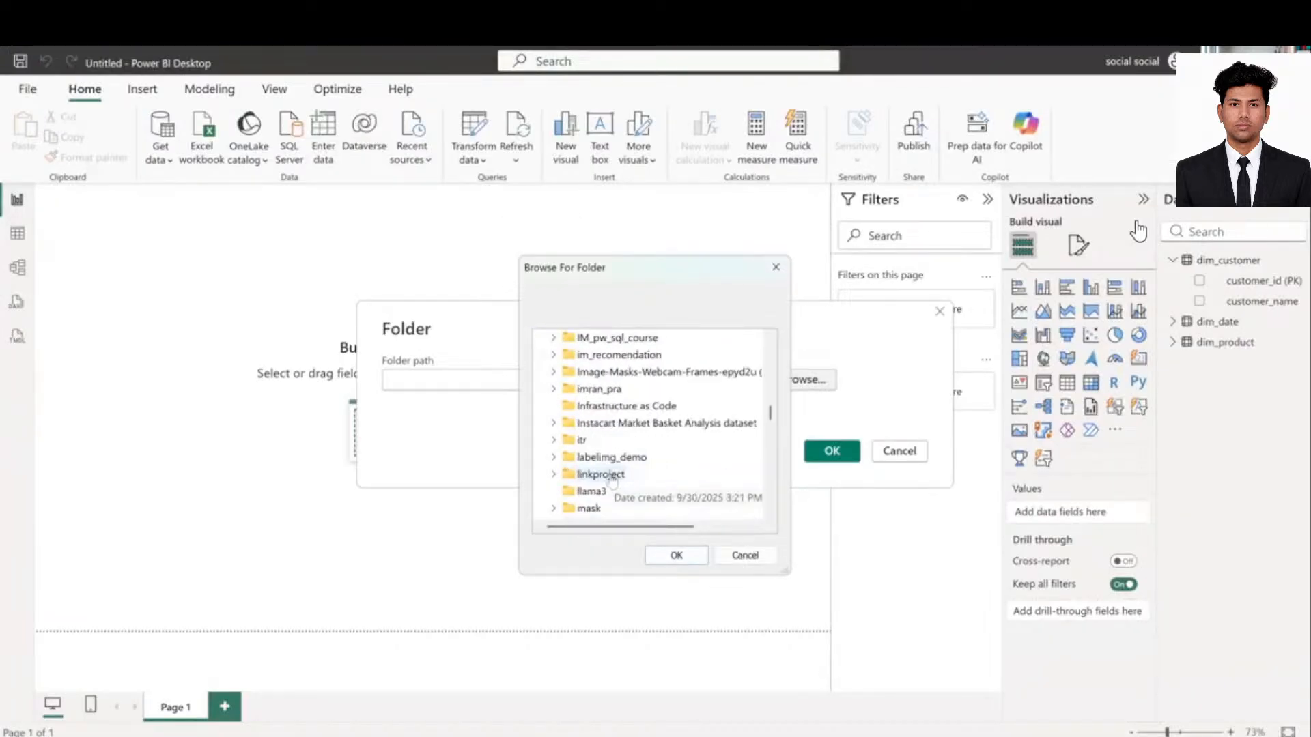
scroll(613, 481, down, 8)
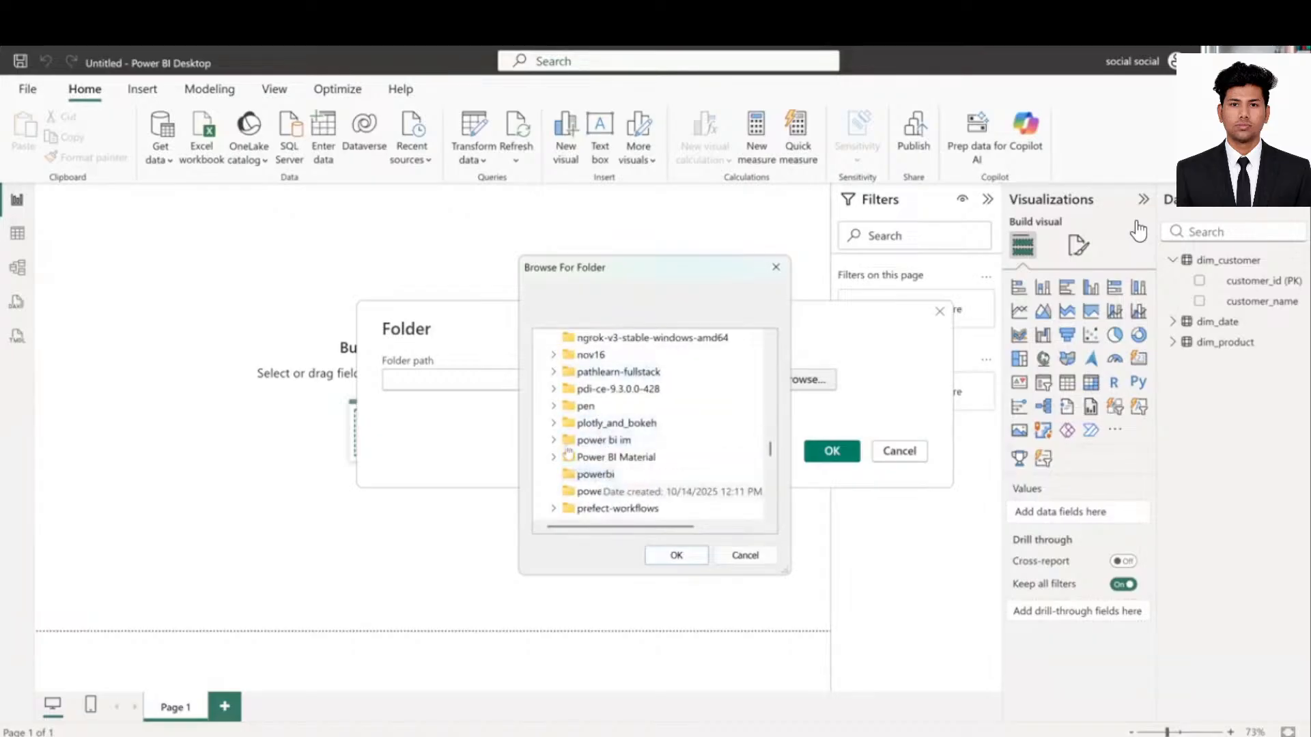
click(554, 440)
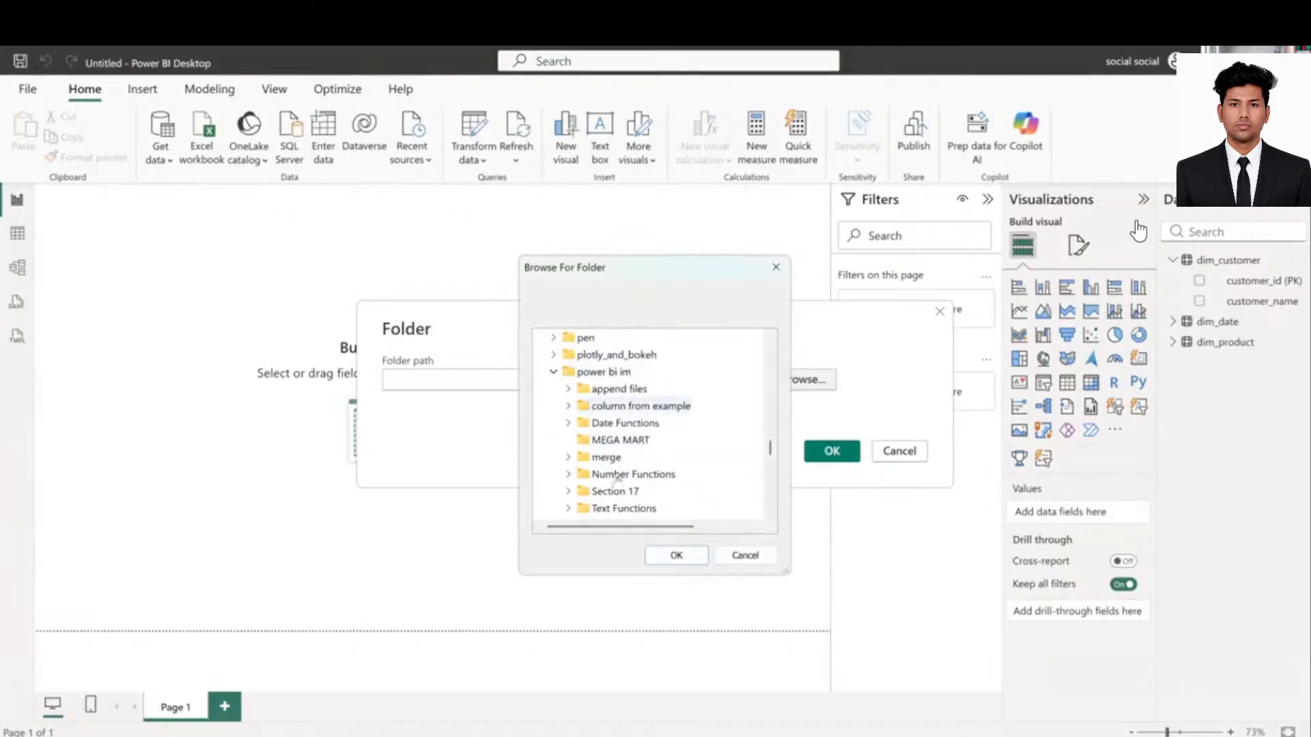
scroll(618, 437, down, 3)
scroll(618, 437, up, 2)
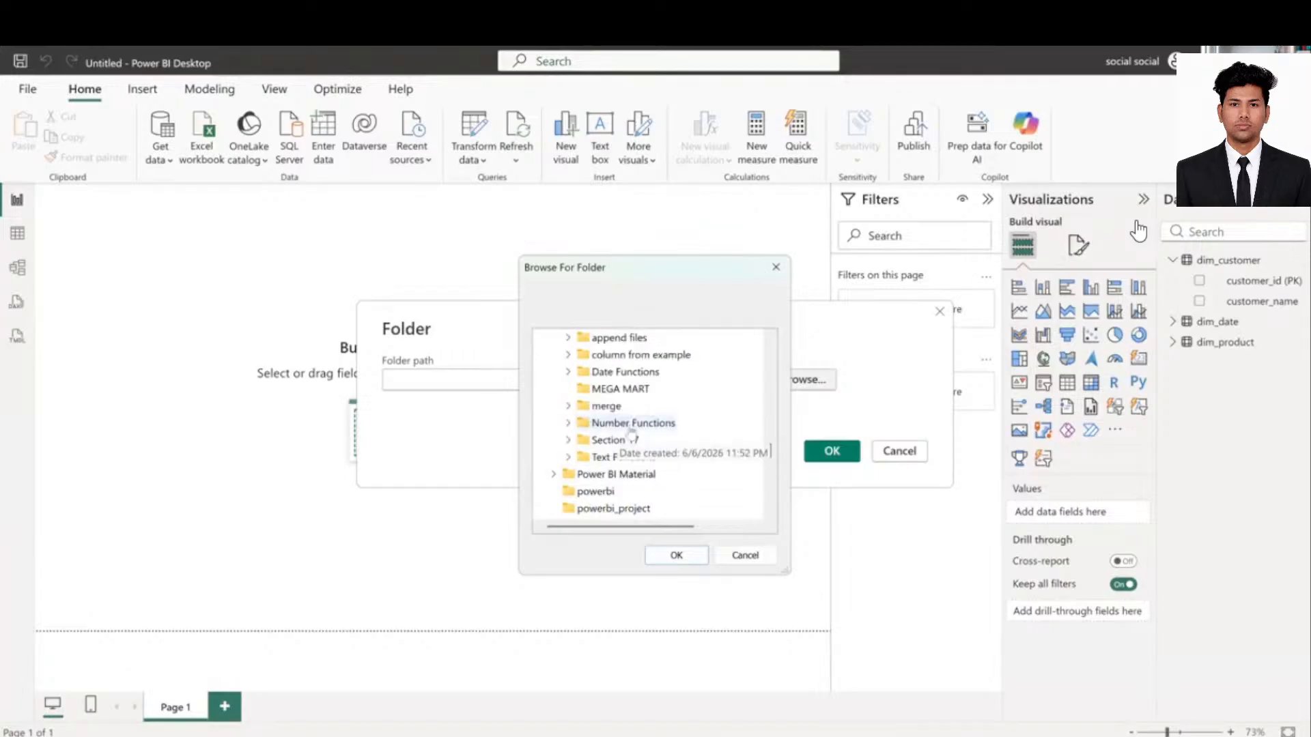
scroll(633, 438, up, 1)
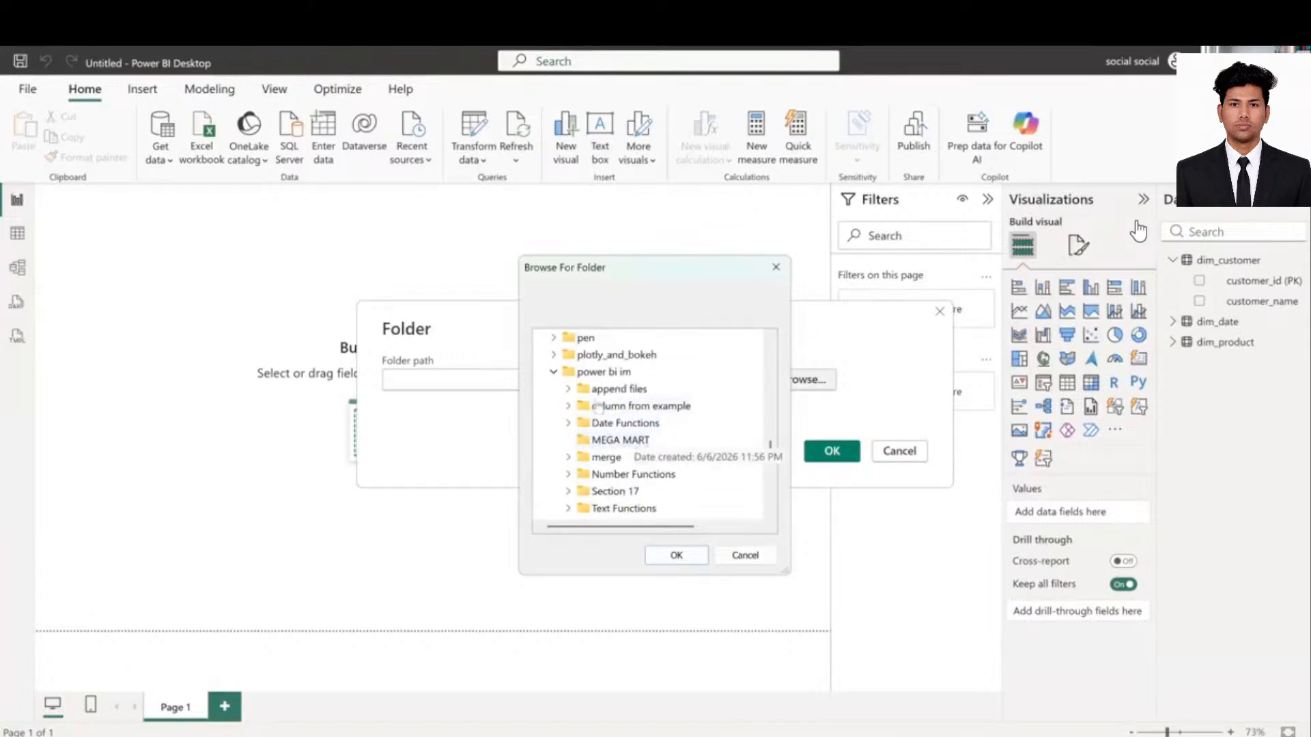
click(568, 388)
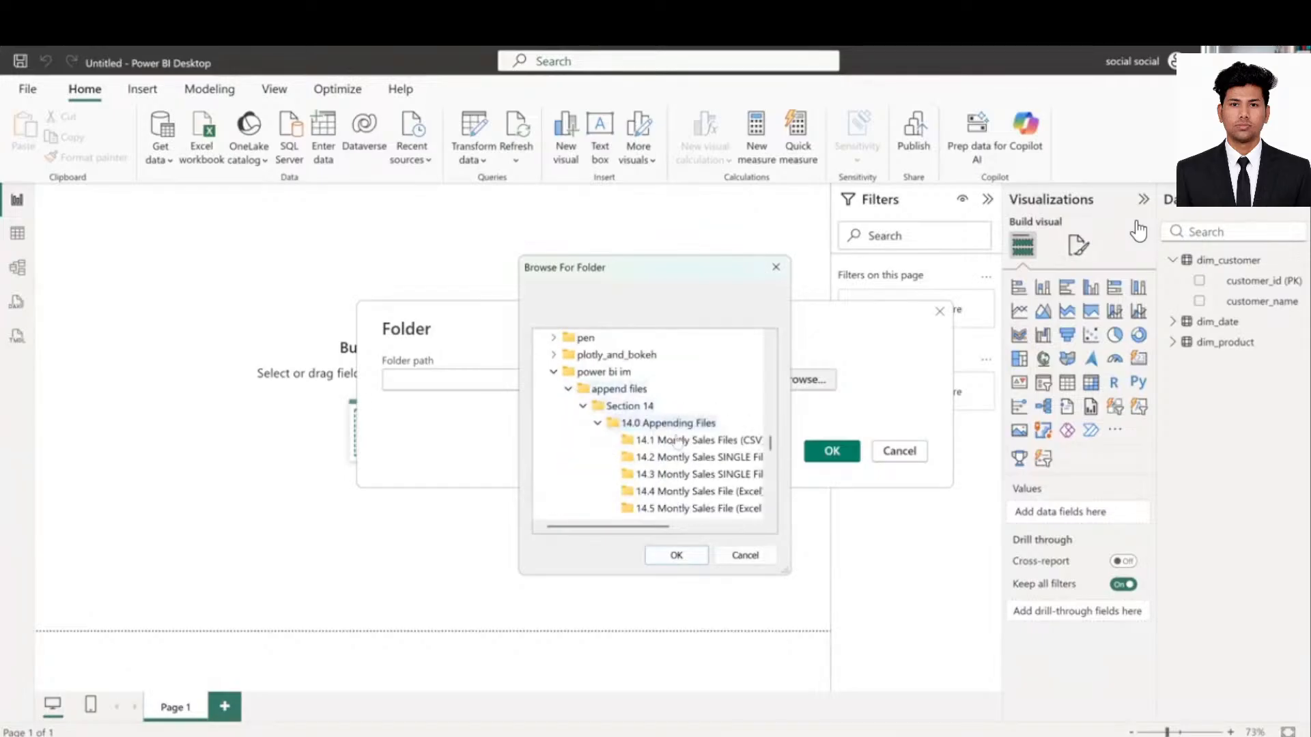
click(675, 441)
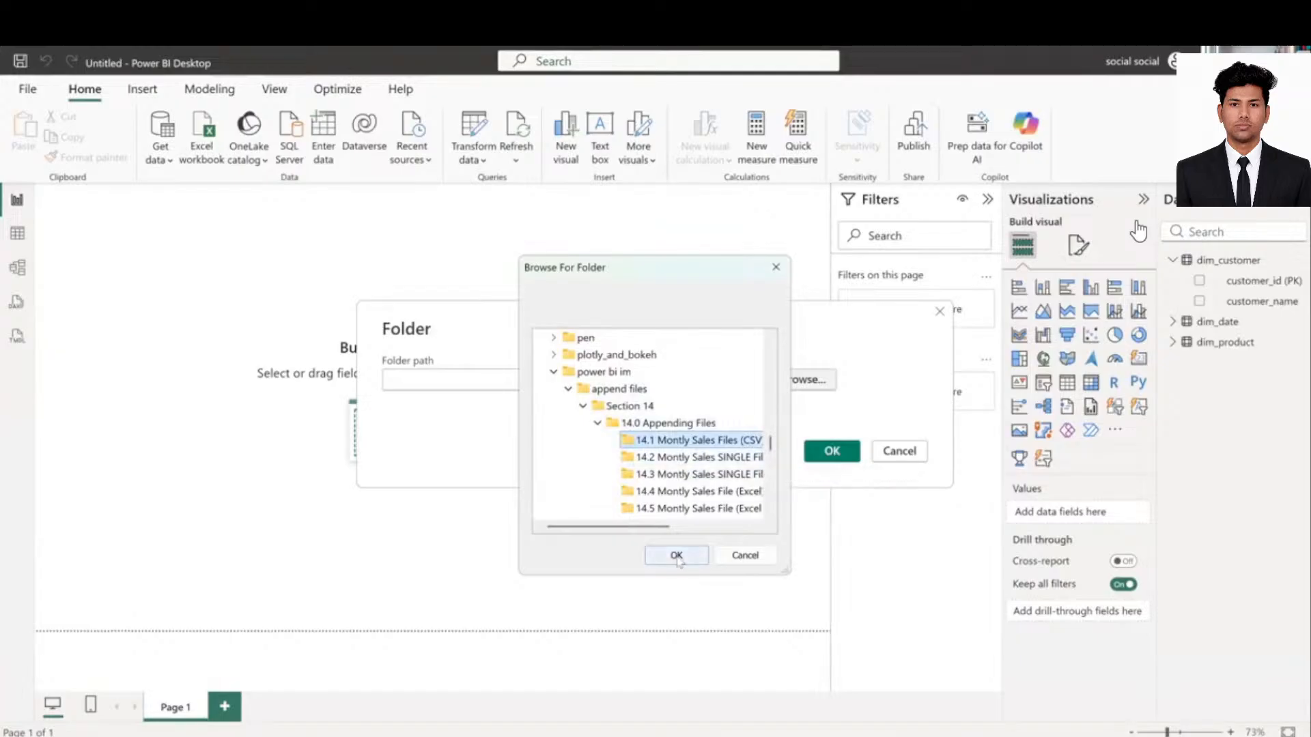
click(676, 555)
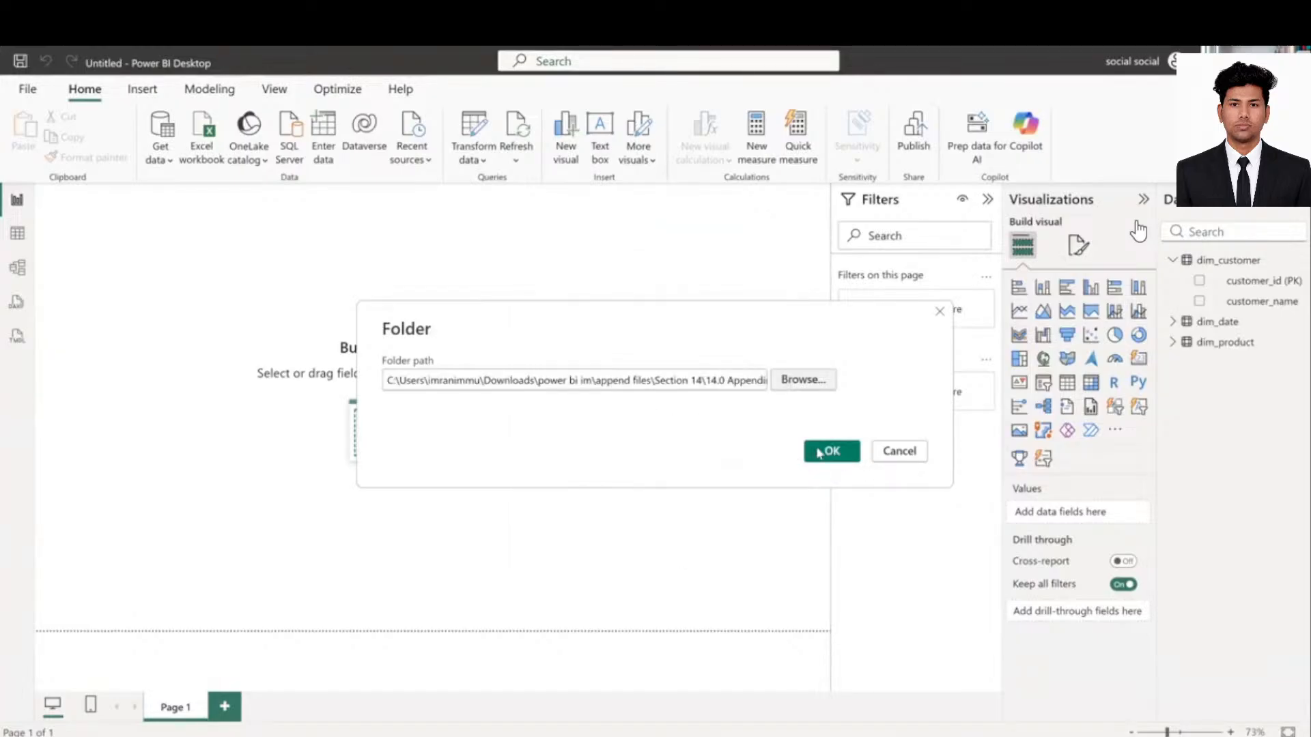
- Connect to the sales folder and choose Combine & Transform Data for its eight CSV files
click(822, 452)
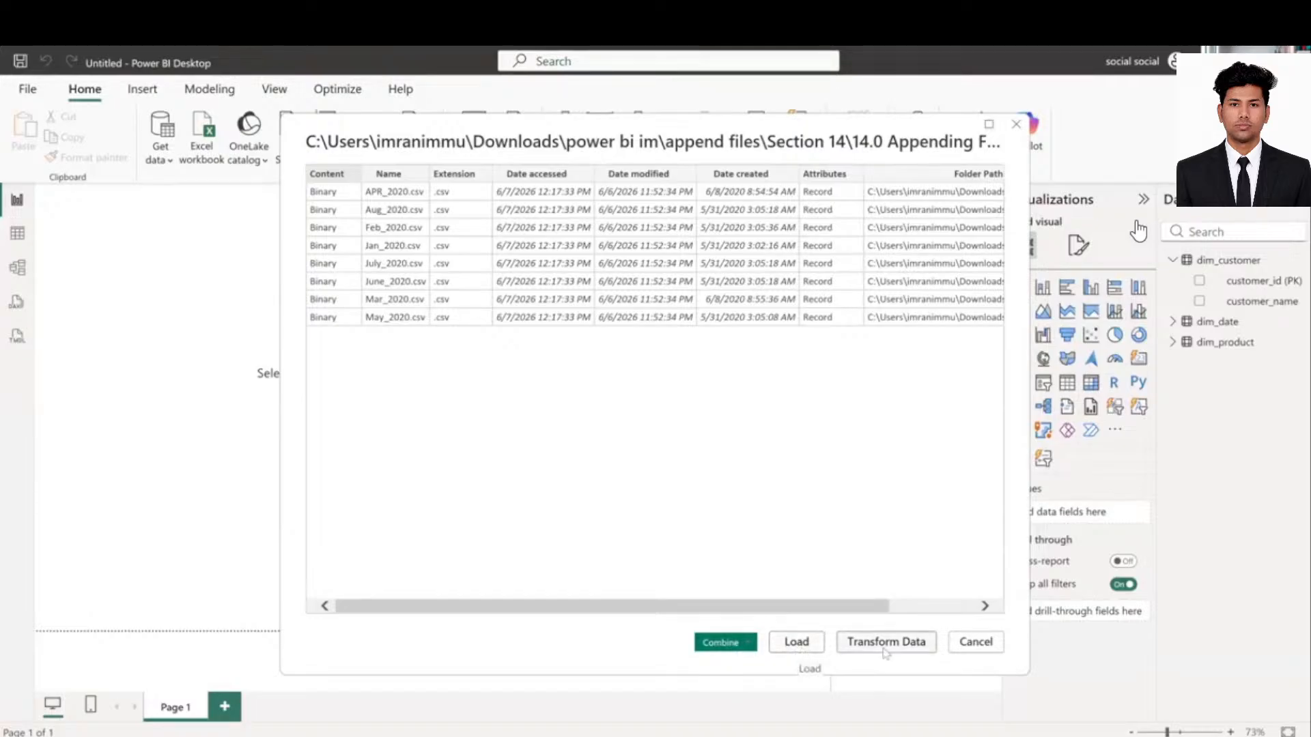
click(742, 644)
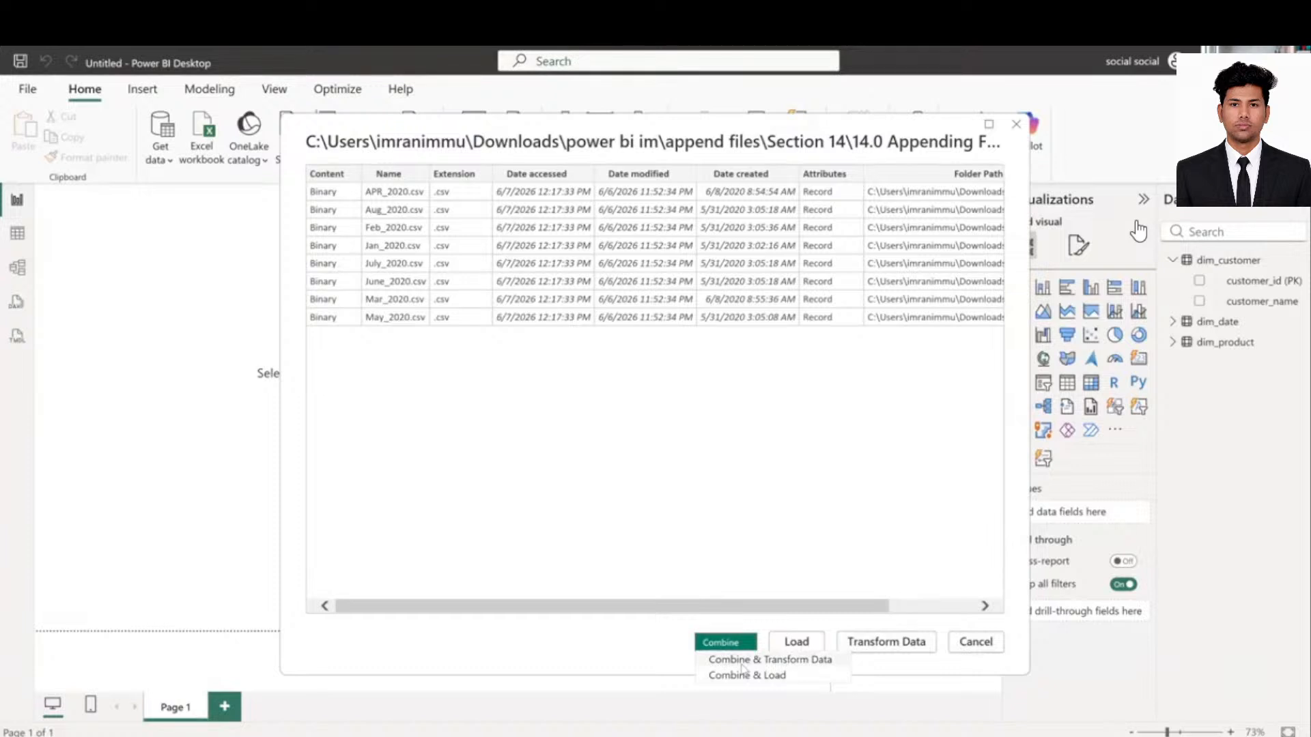
click(743, 669)
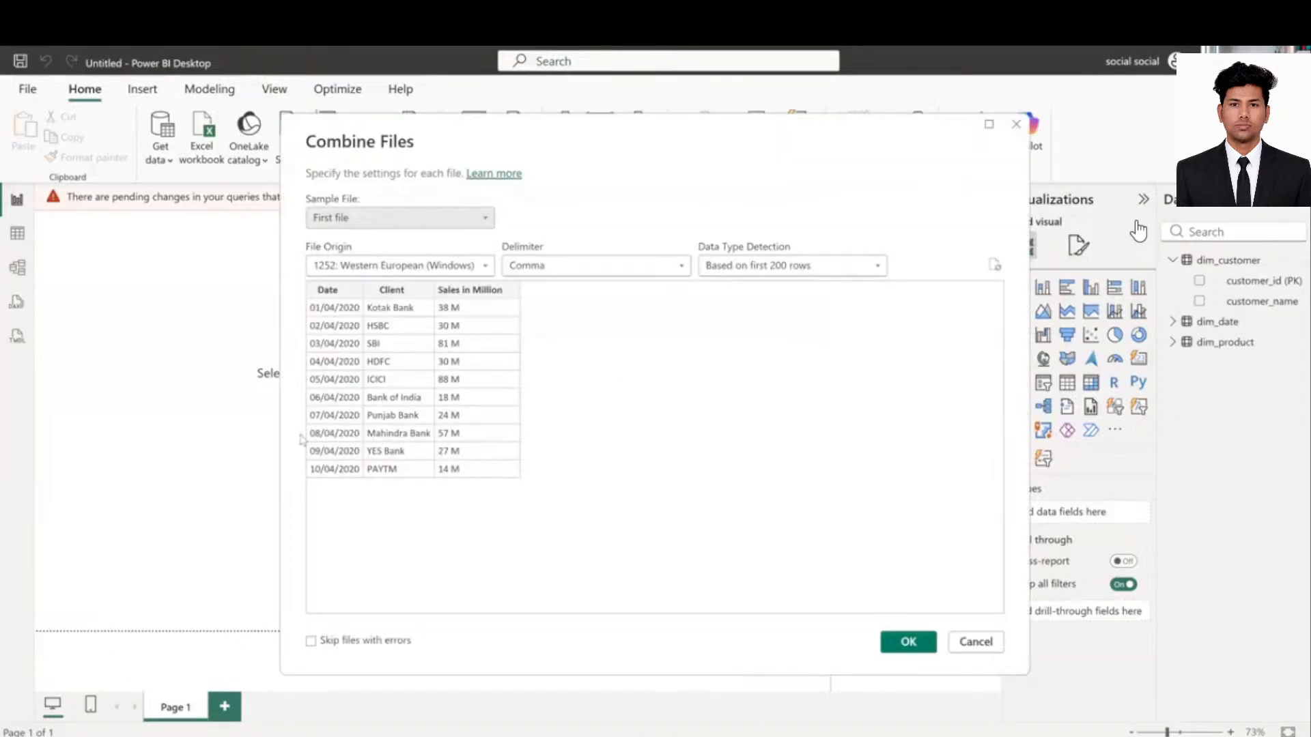
- Accept the first CSV as the sample file to build the combined query
click(919, 644)
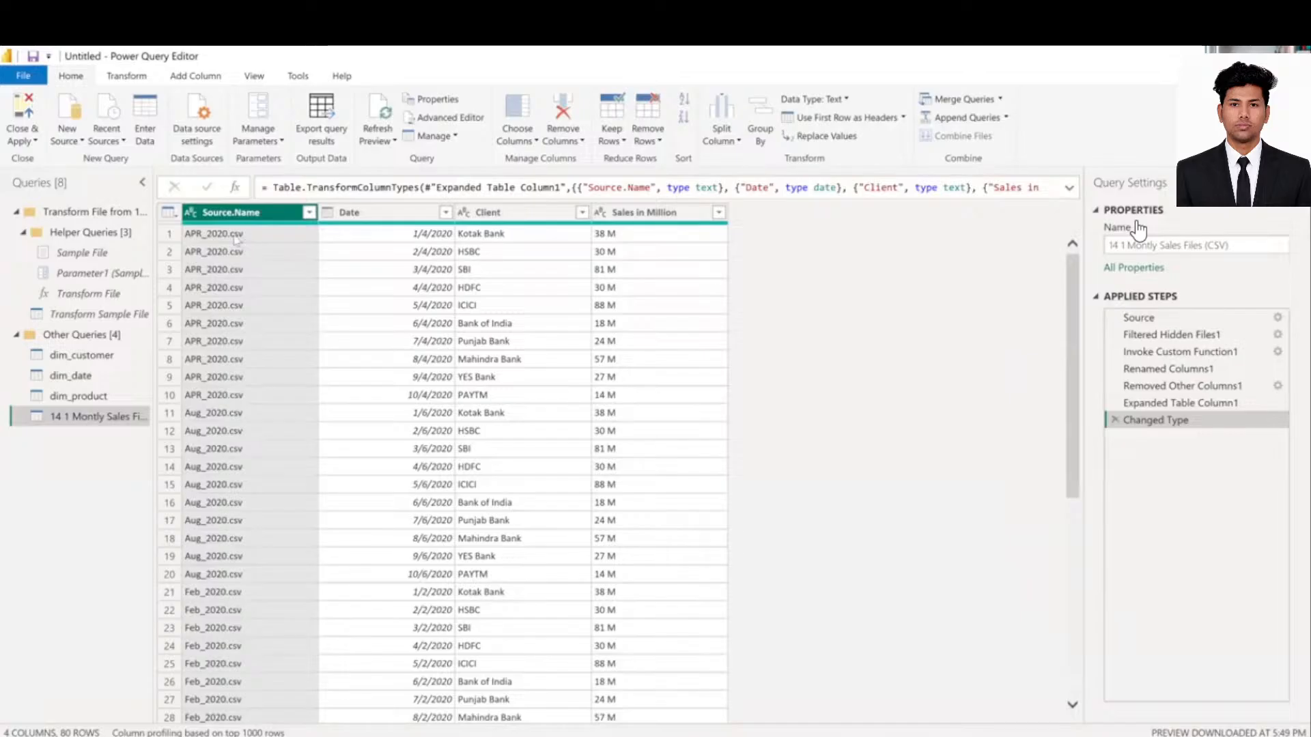
click(264, 235)
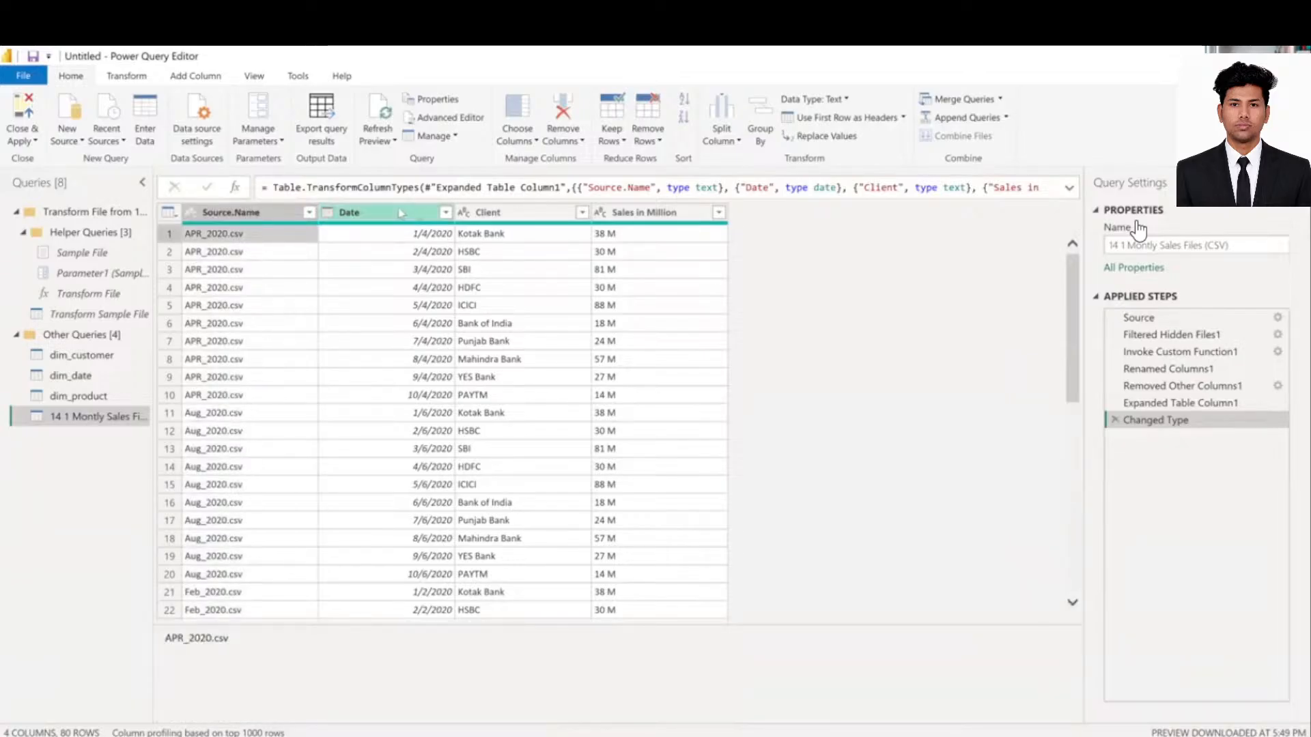
click(378, 213)
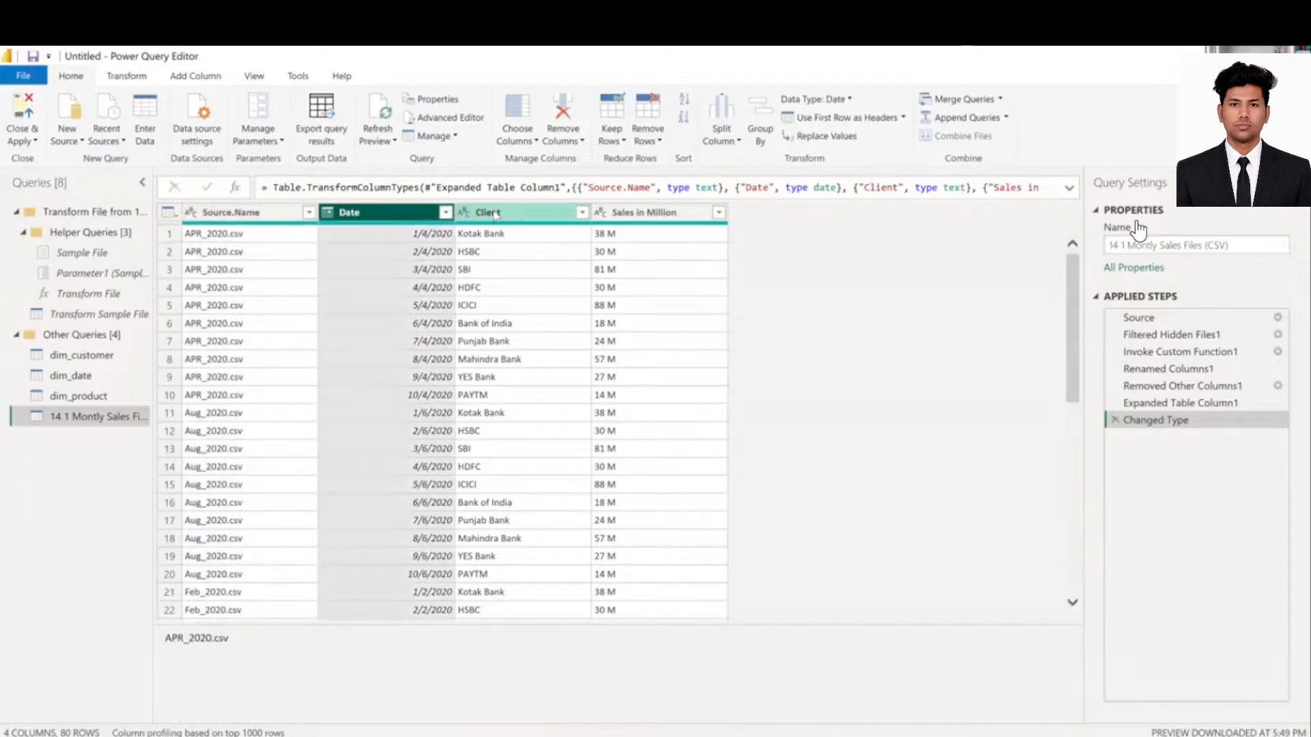
click(500, 213)
key(Right)
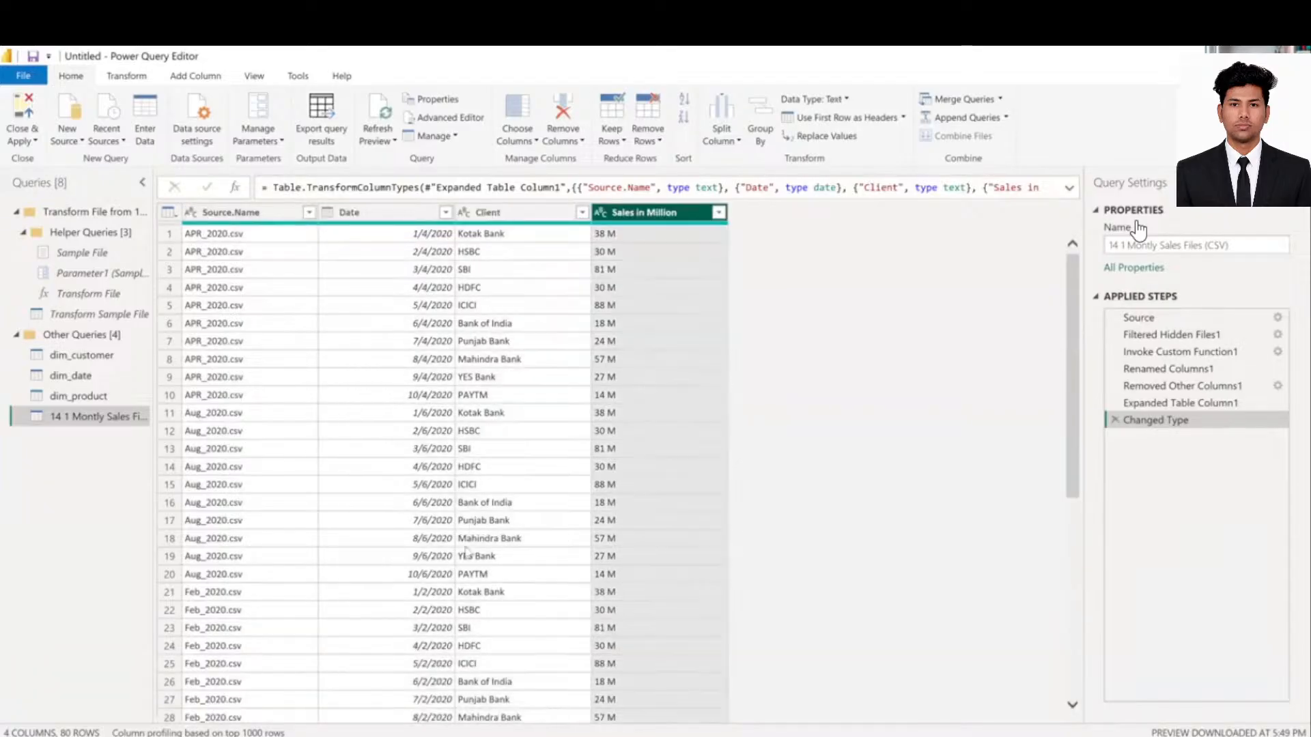
scroll(466, 553, down, 7)
scroll(466, 553, down, 10)
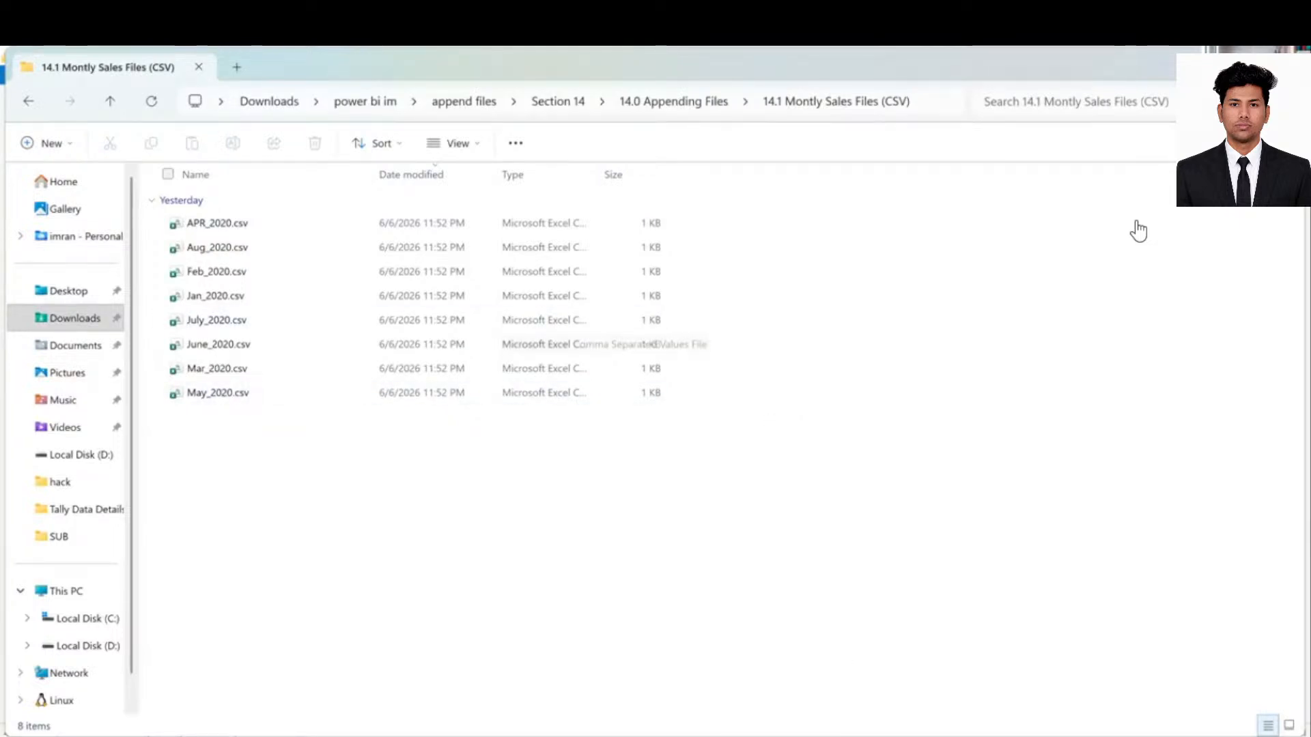
- Bring the Excel workbook forward briefly, then return to the Power Query Editor
mouse_move(987, 735)
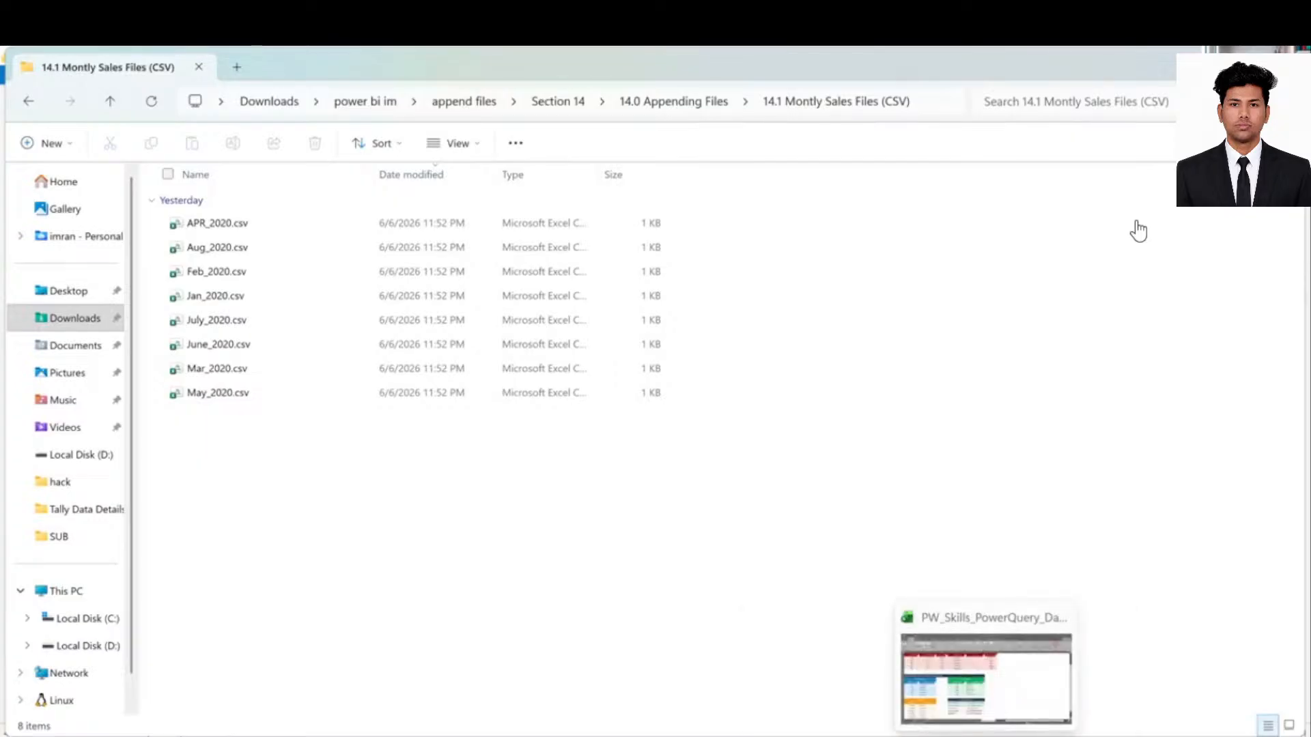
click(1004, 697)
mouse_move(952, 735)
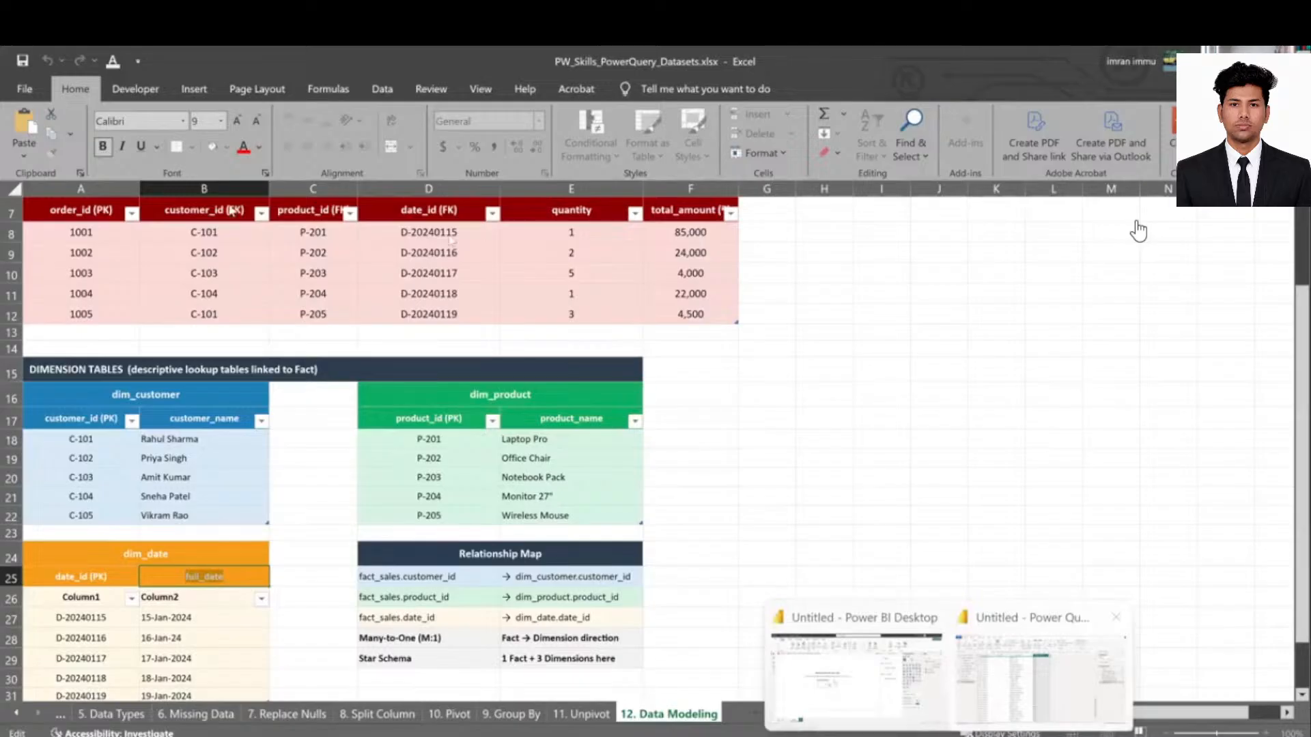
click(1045, 683)
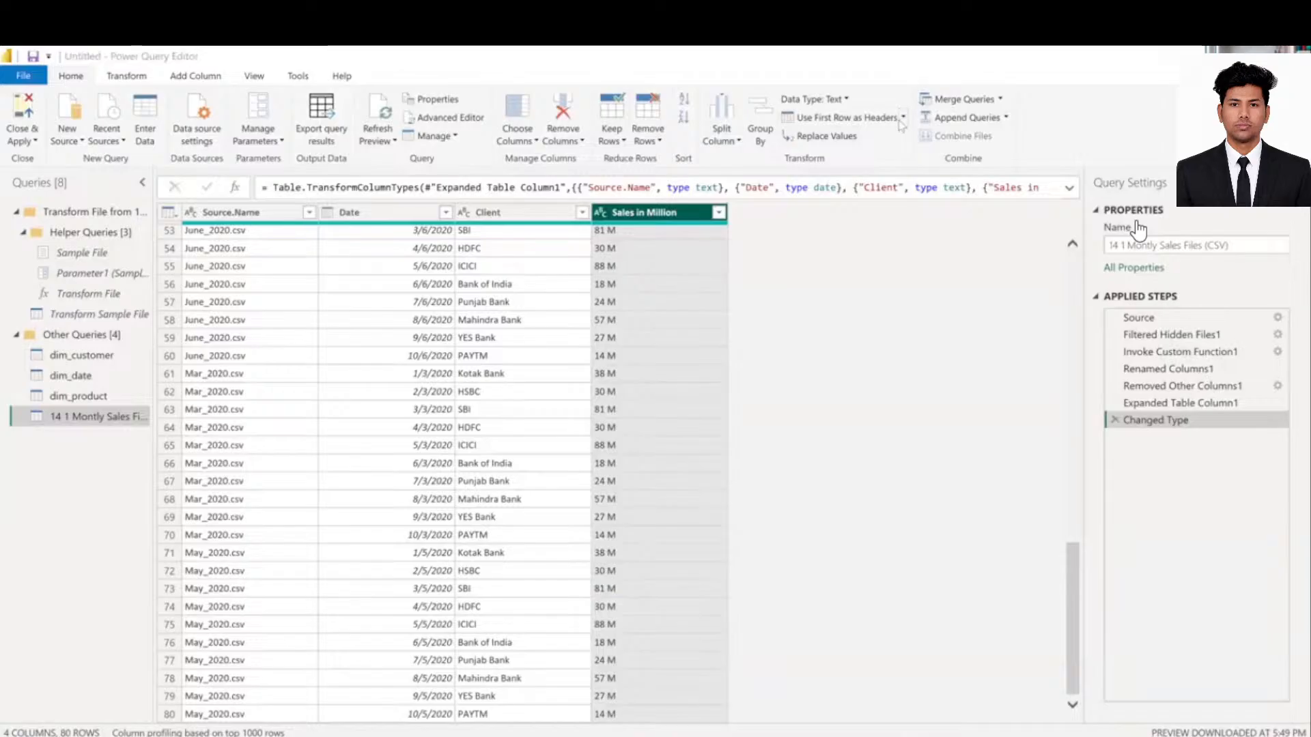
click(140, 76)
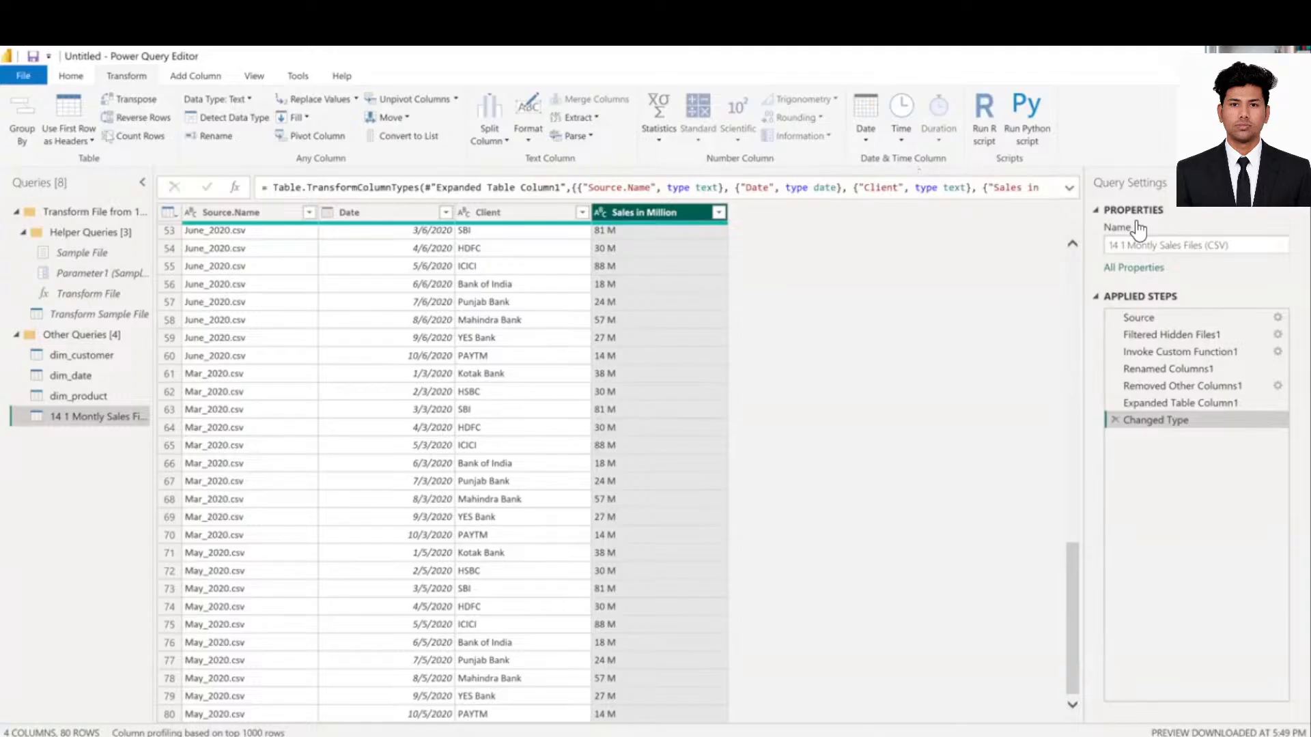
scroll(657, 128, up, 1)
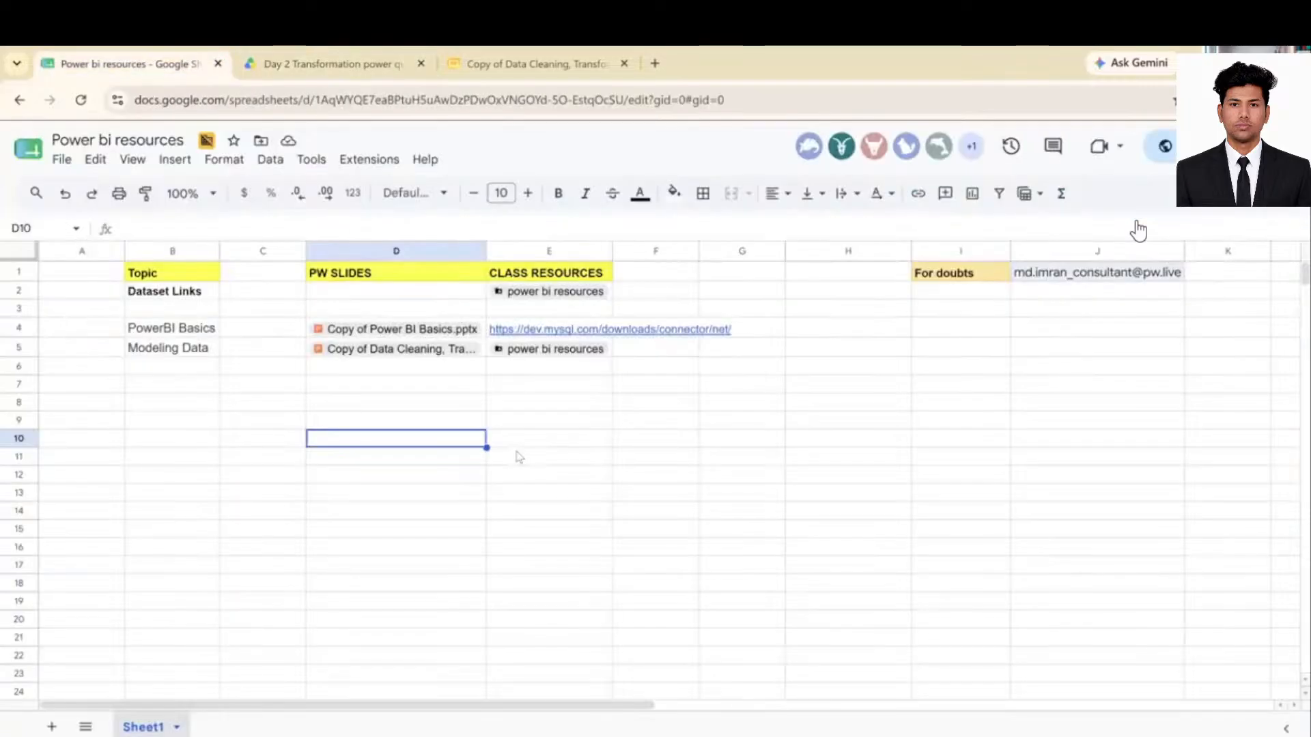
- Download the Power bi resources sheet as Microsoft Excel (.xlsx), then return to Power BI
click(810, 440)
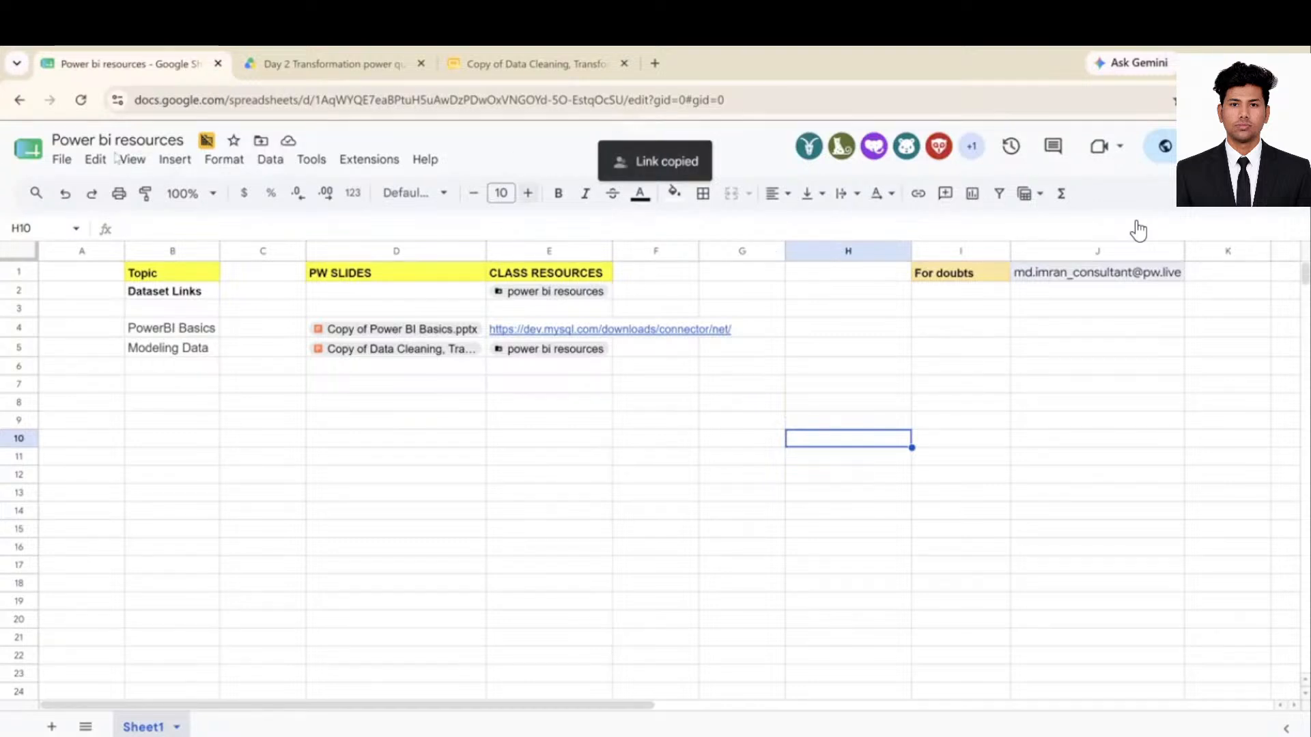
click(62, 159)
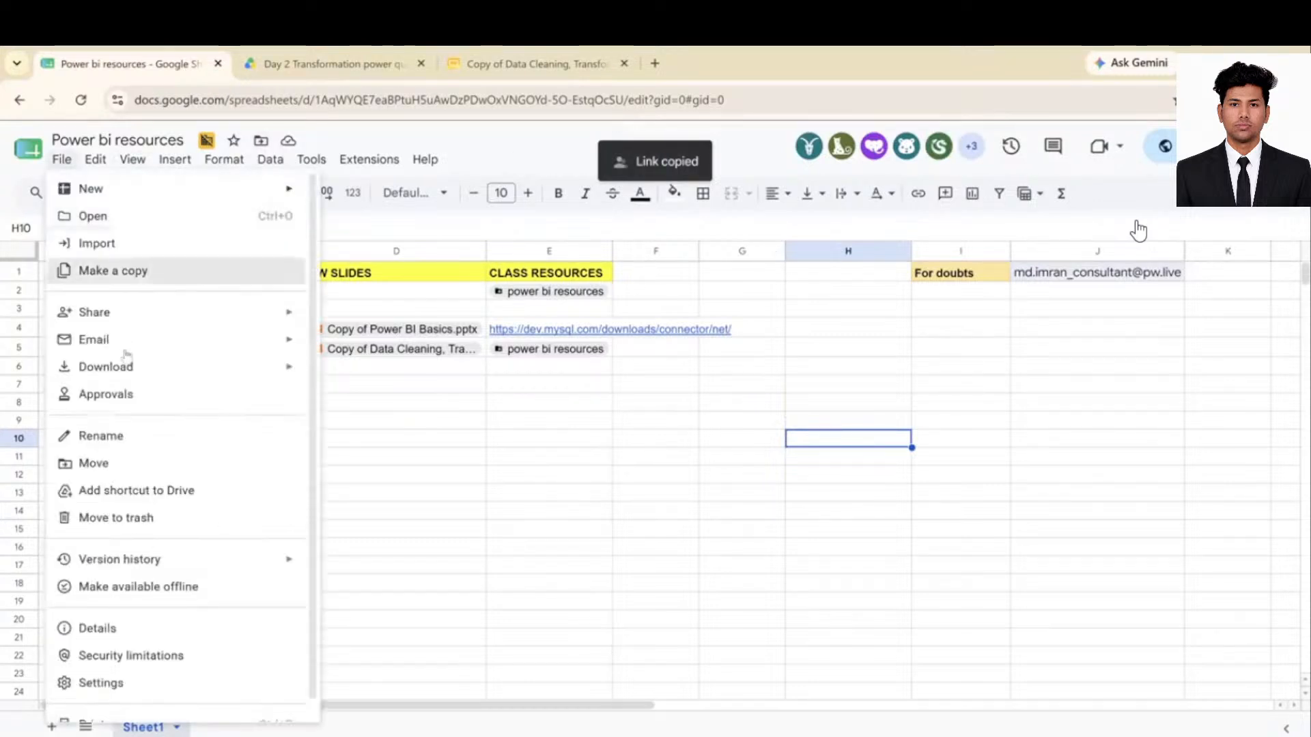
mouse_move(161, 367)
click(381, 374)
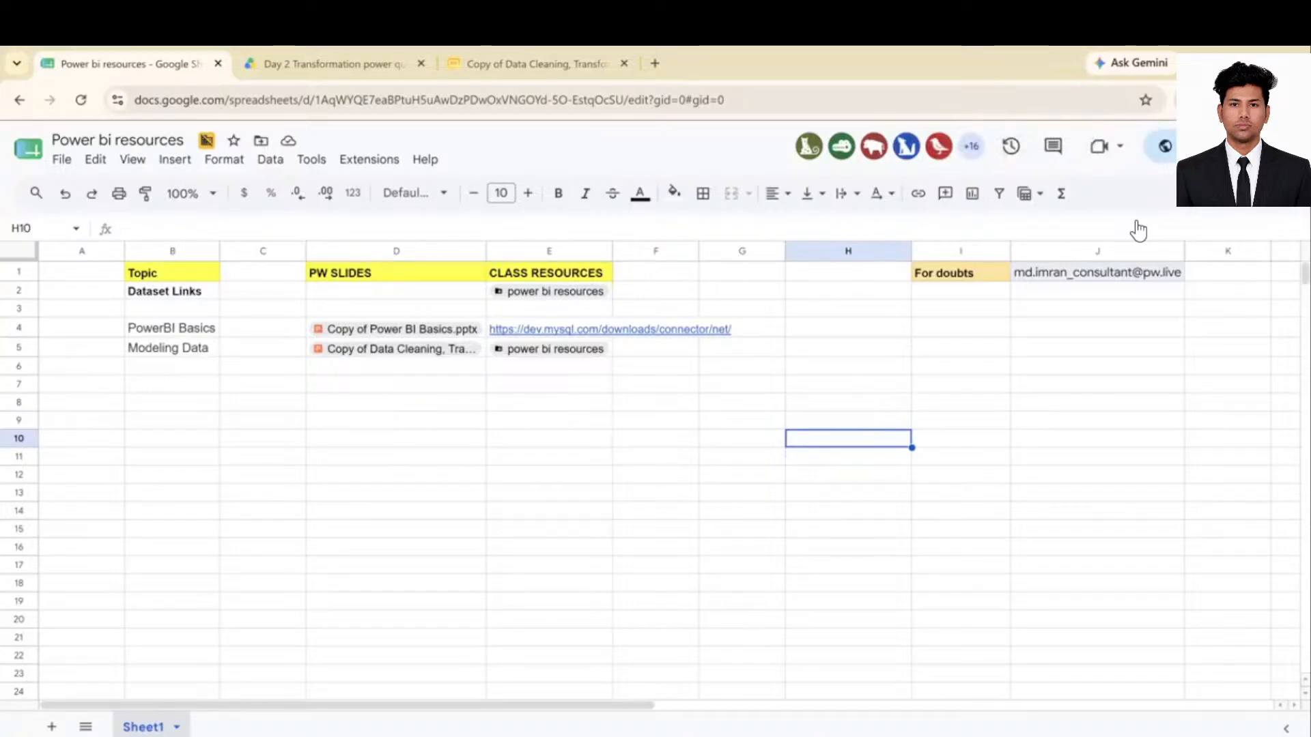
mouse_move(948, 735)
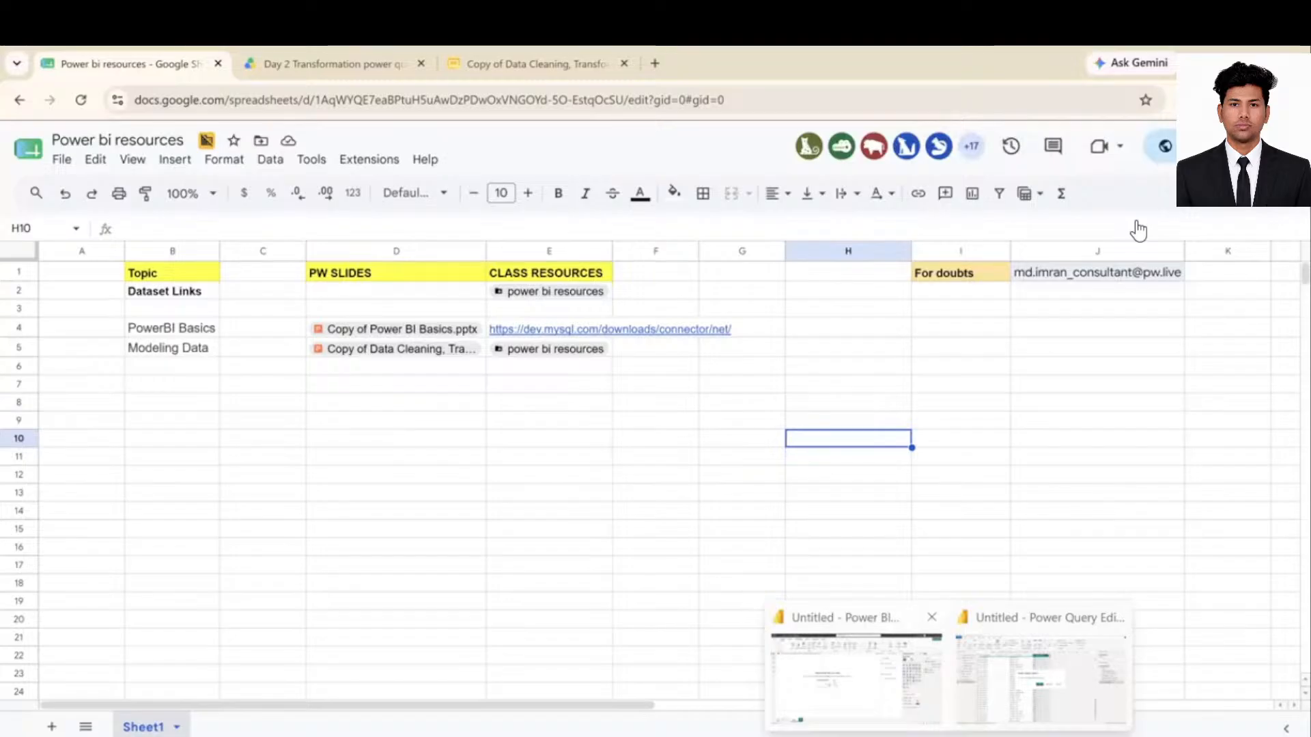
click(856, 676)
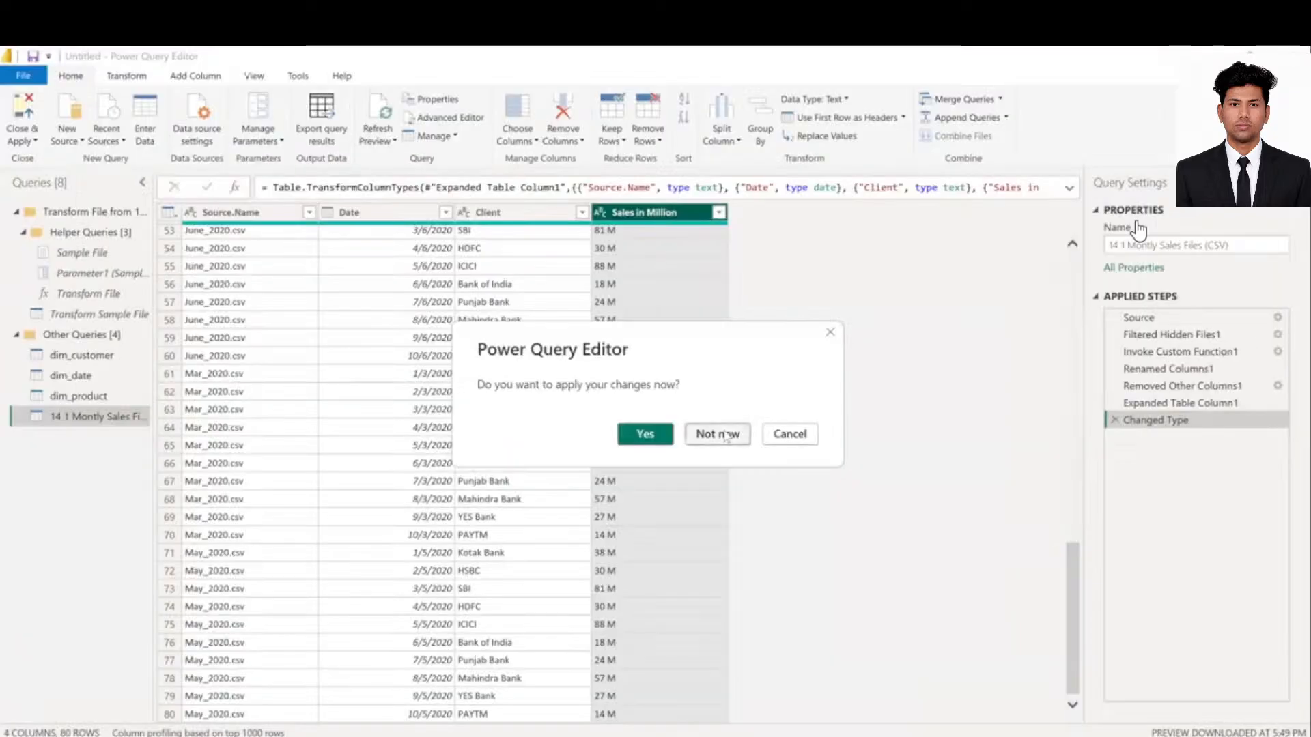
- Close Power BI Desktop, declining to apply the pending query changes and to save the report
click(718, 434)
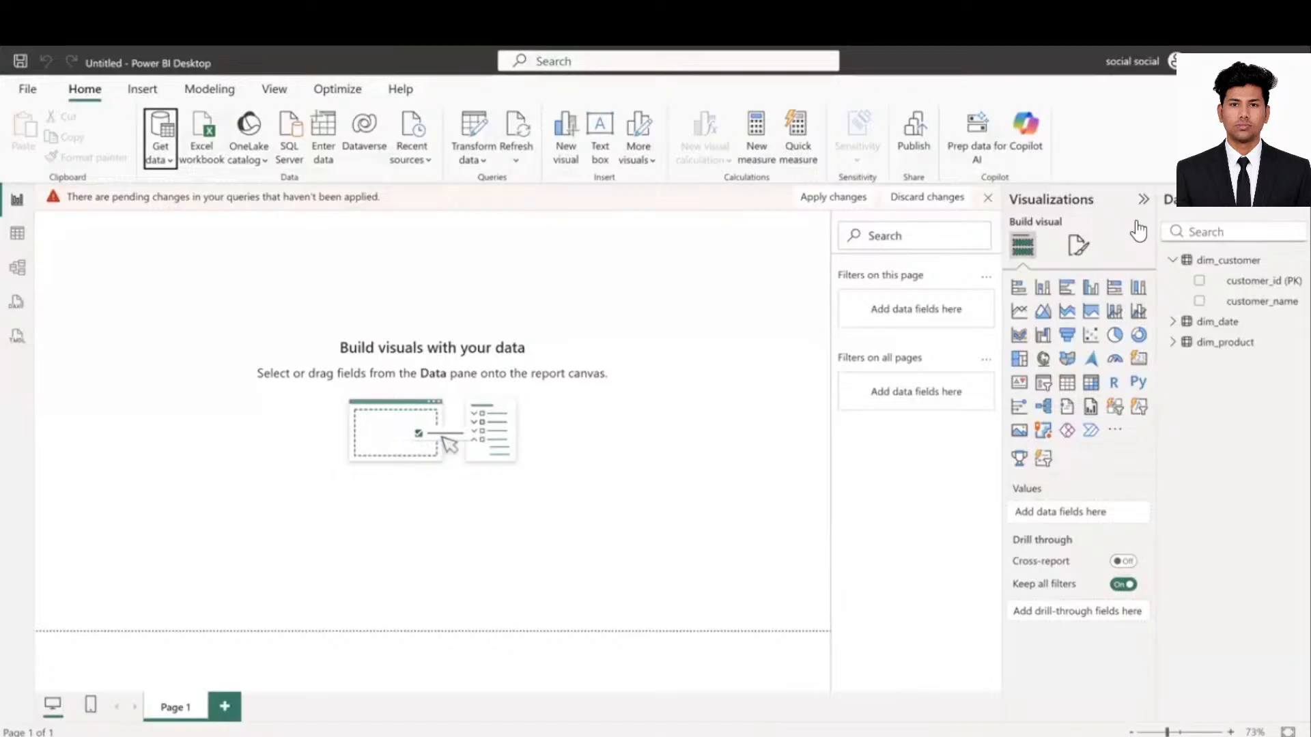
click(892, 701)
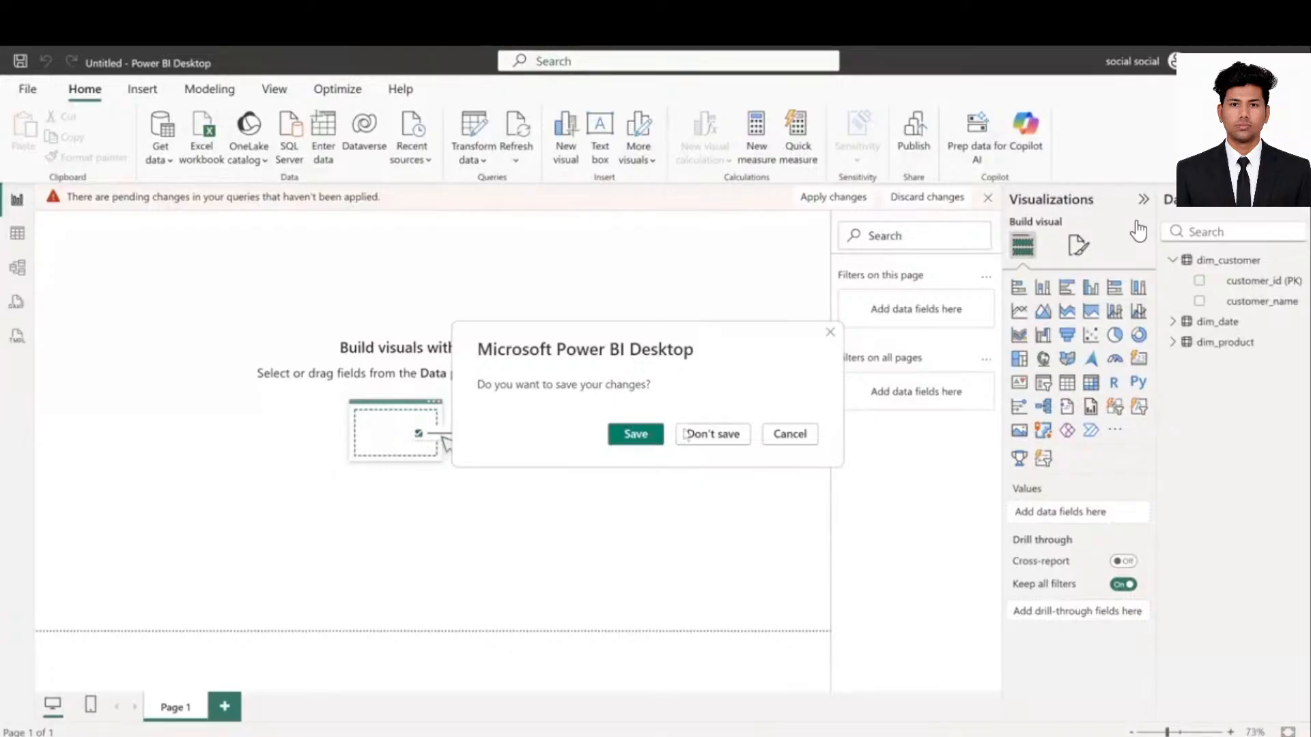
click(713, 435)
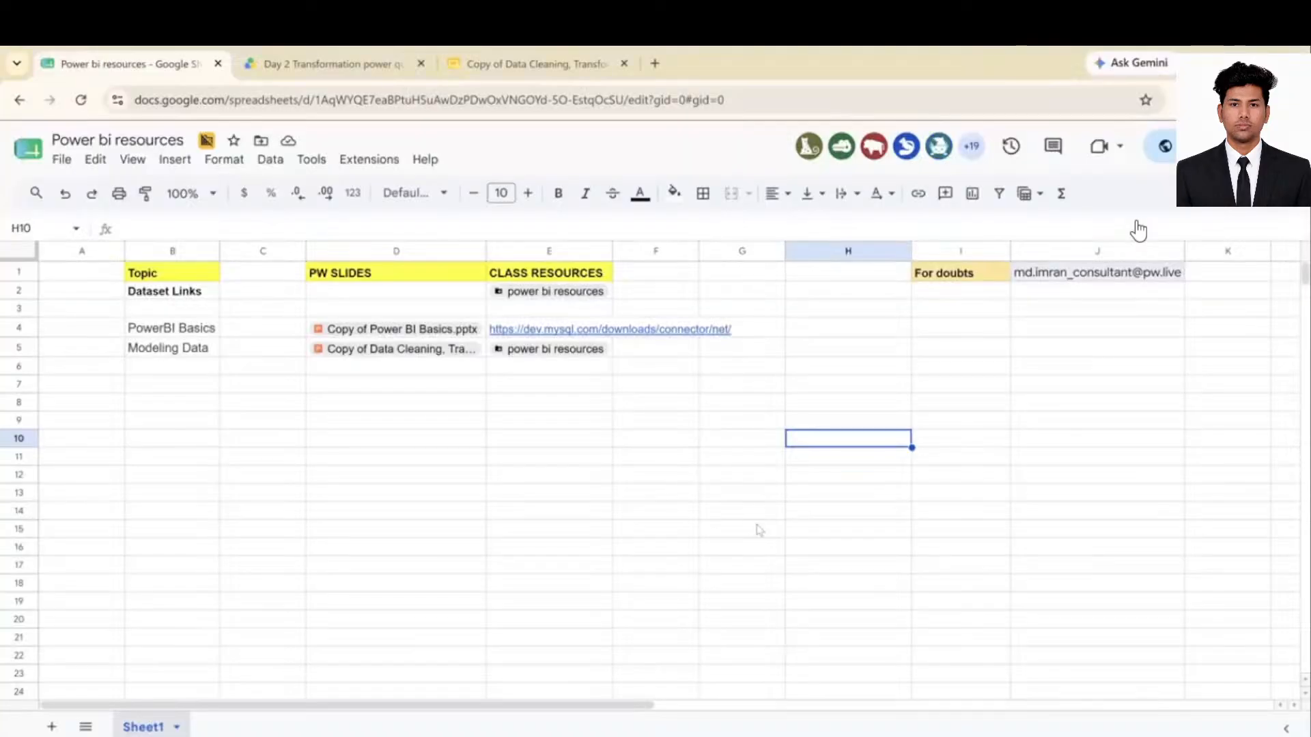
click(759, 530)
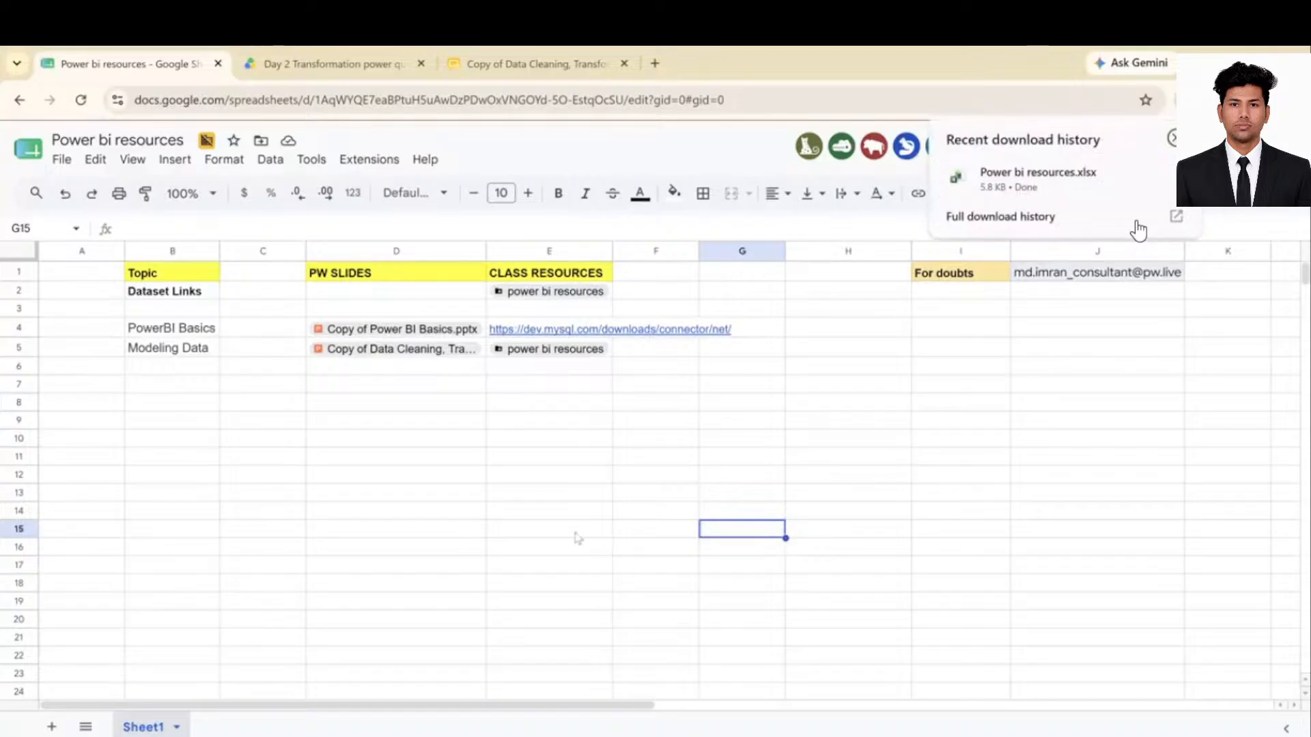
click(547, 535)
click(654, 62)
key(super+e)
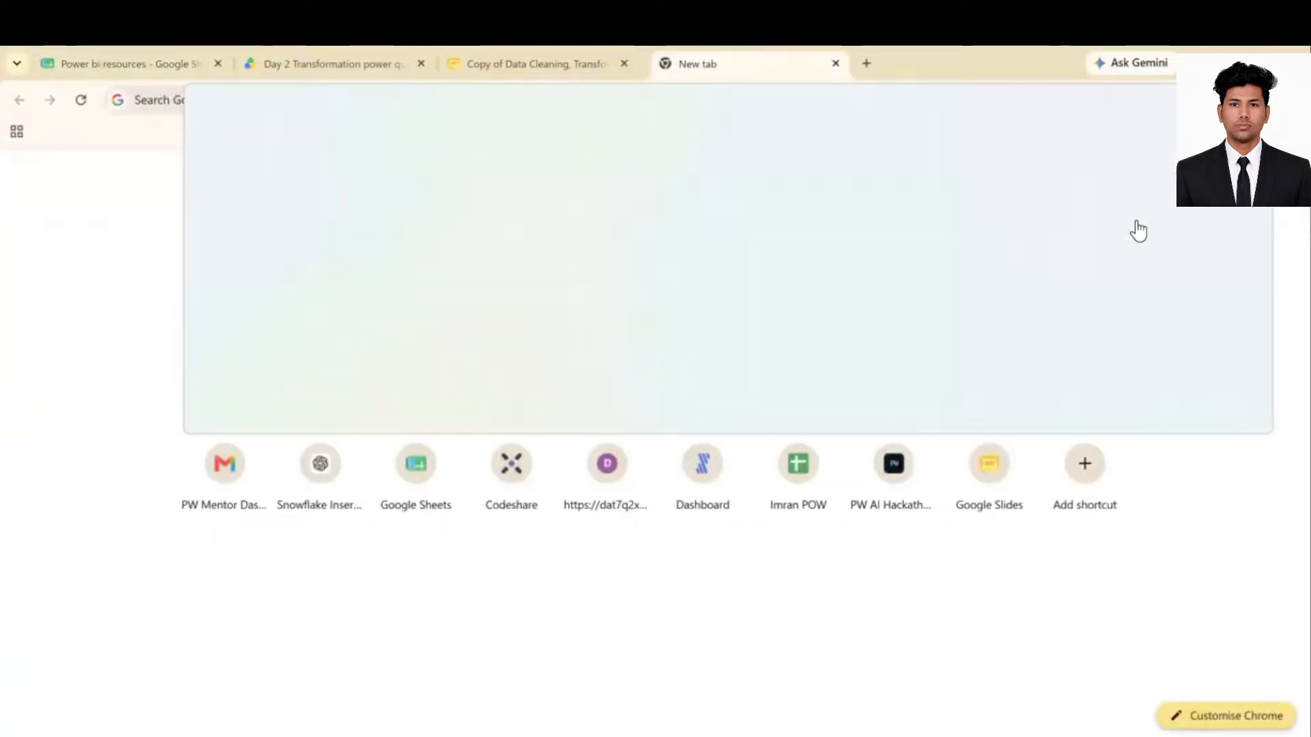
key(ctrl+w)
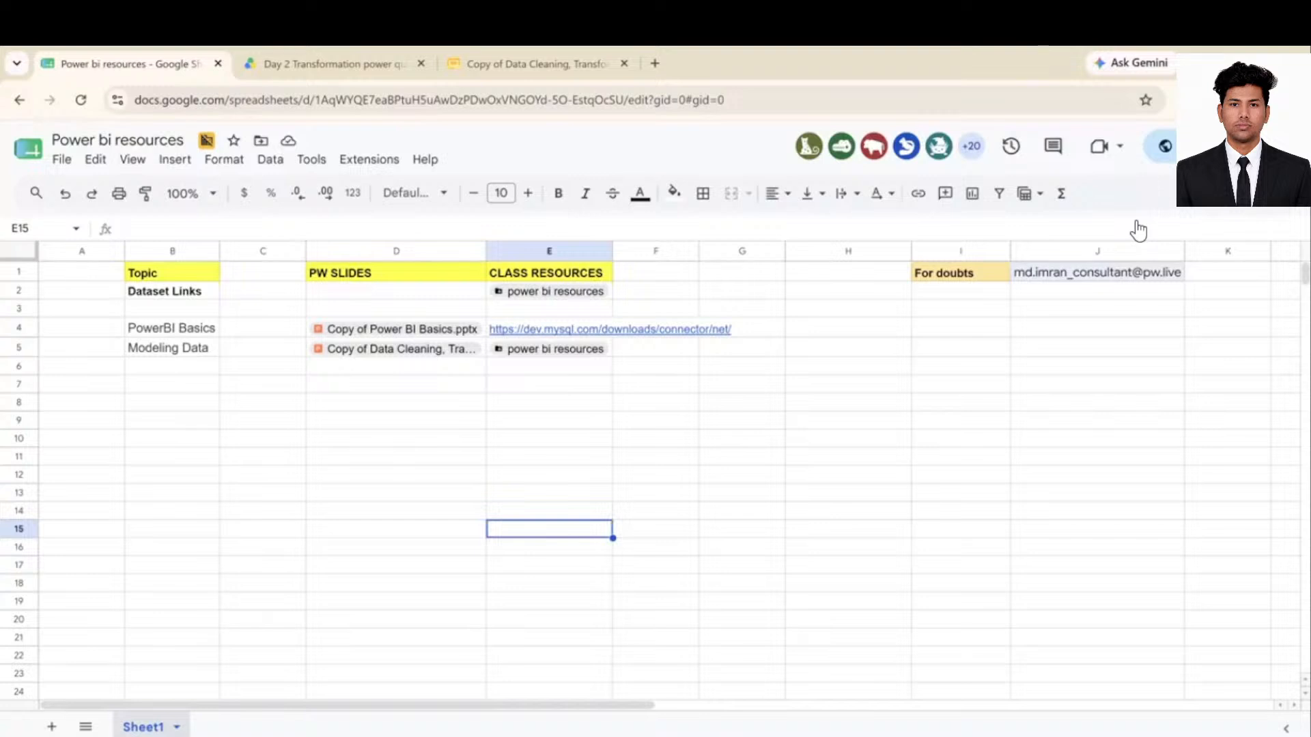